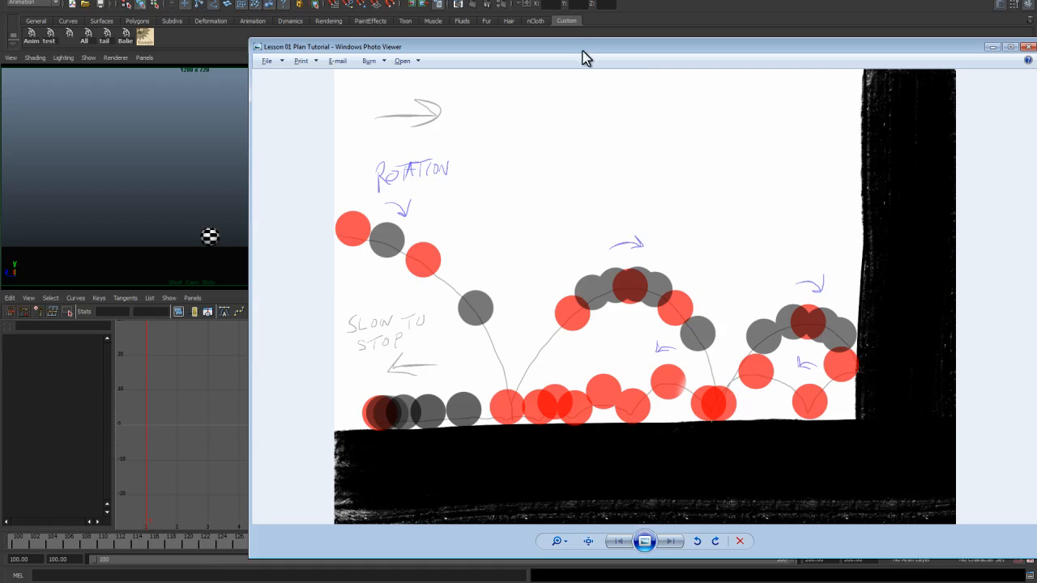
Step: Review the Lesson 01 plan reference drawing, then minimize the photo viewer
drag(583, 56, 418, 26)
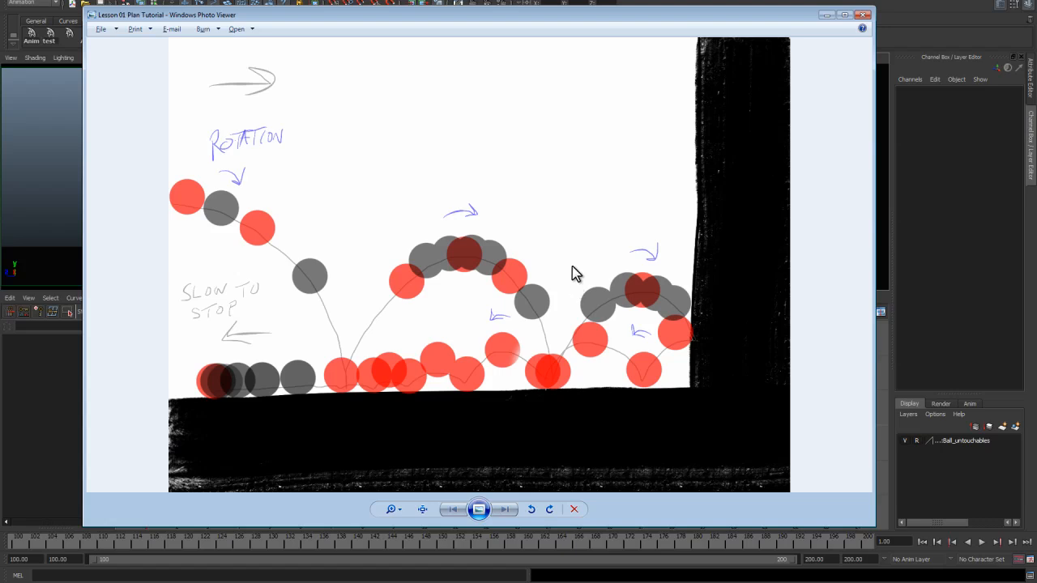
click(826, 14)
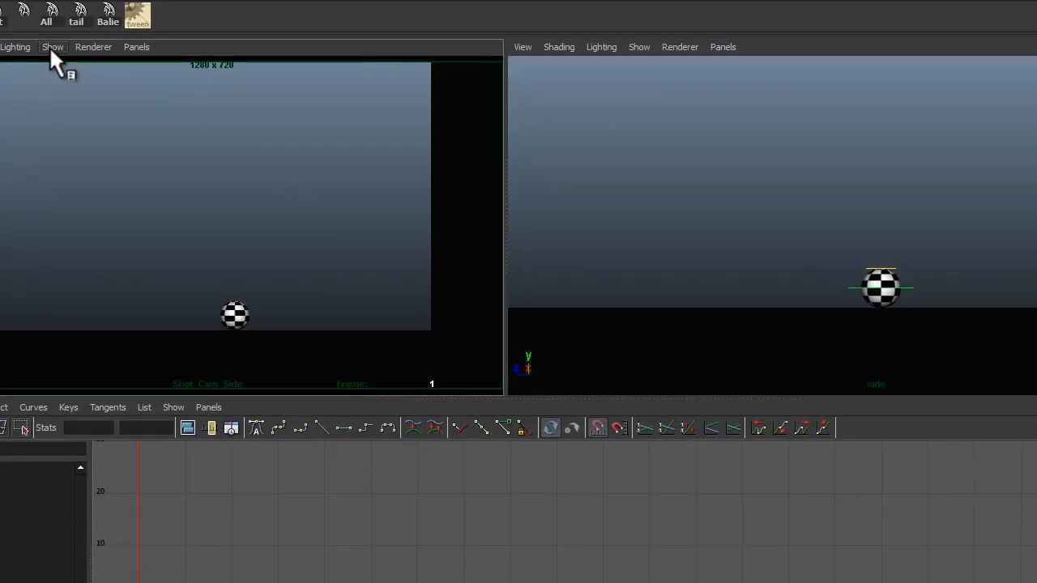
Step: Turn on NURBS curve display in both the camera and side viewports, then select the ball control
click(89, 58)
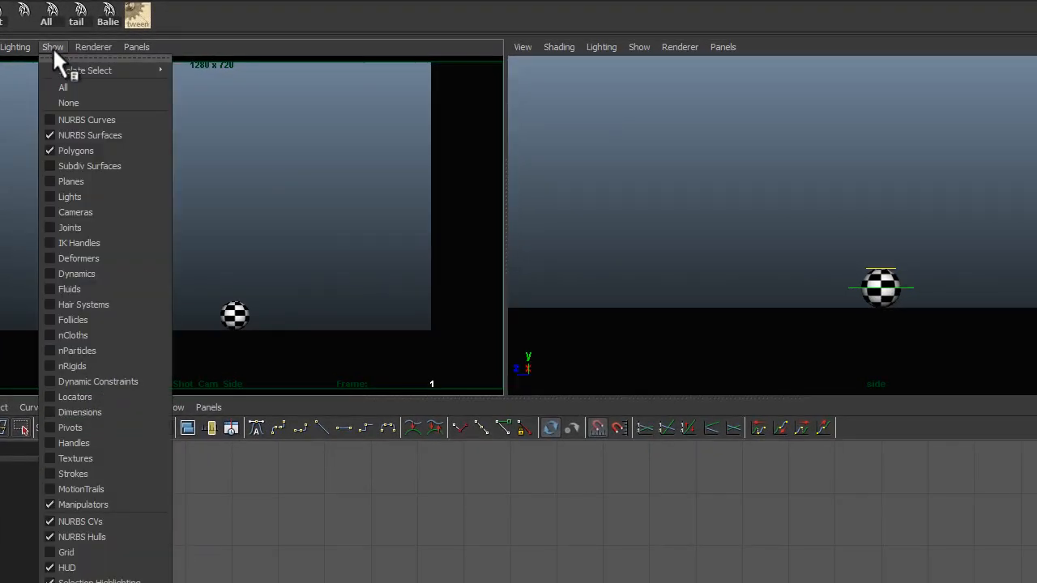
click(111, 153)
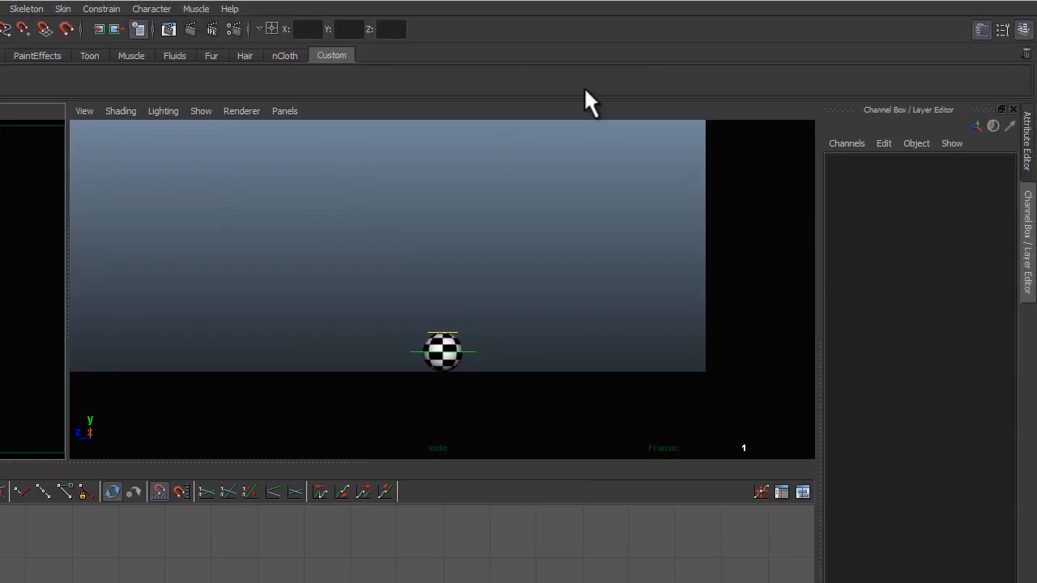
click(201, 113)
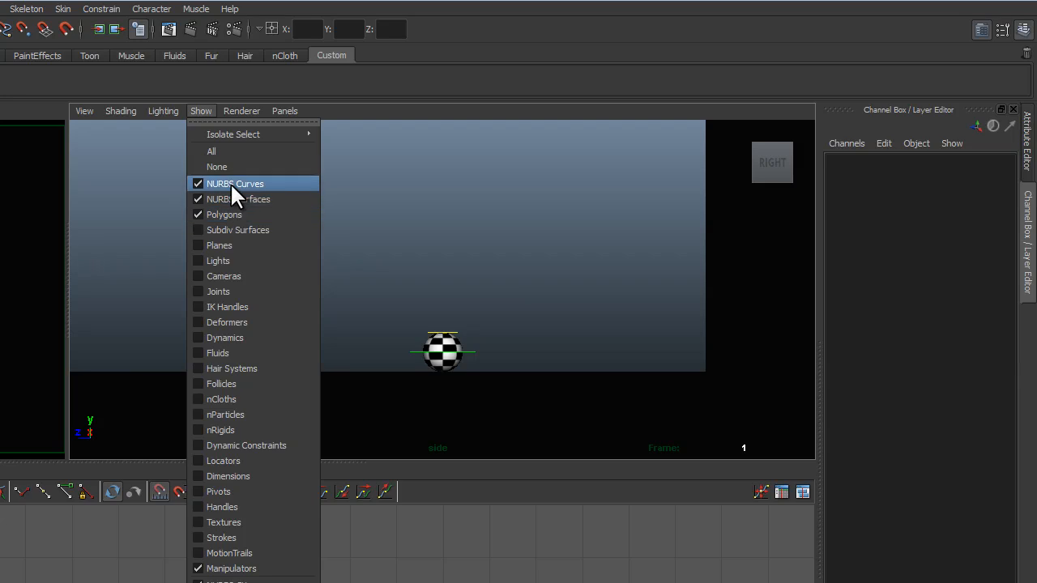
click(520, 73)
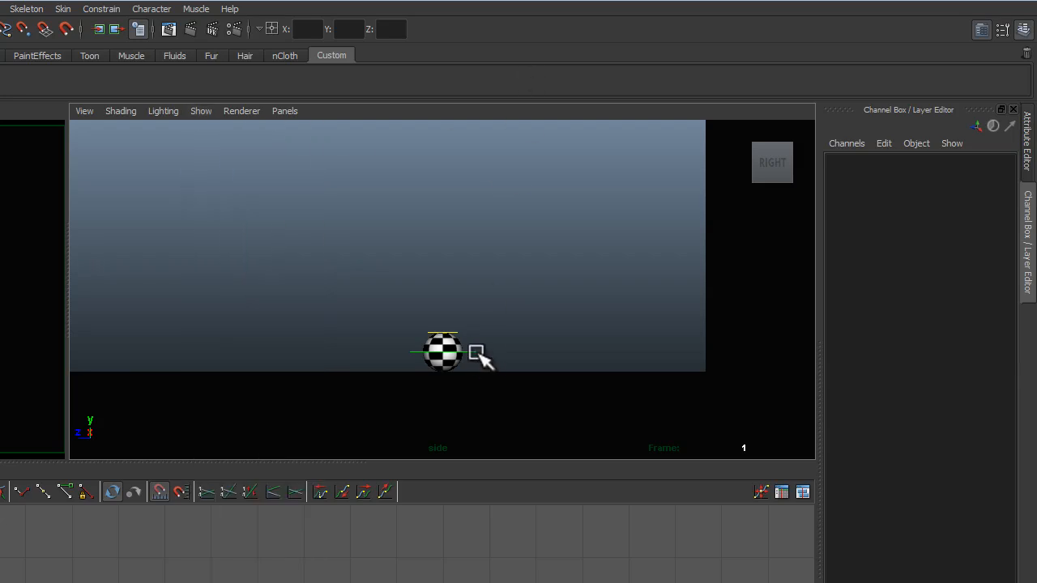
click(475, 352)
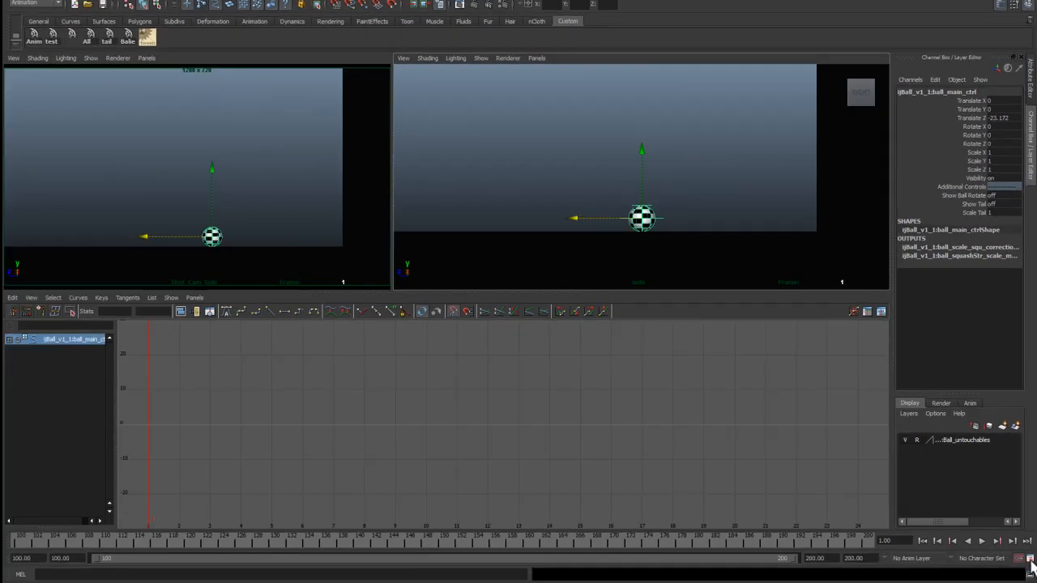
Step: In animation preferences, set the default in tangent to Flat and the default out tangent to Stepped, and save
click(1030, 561)
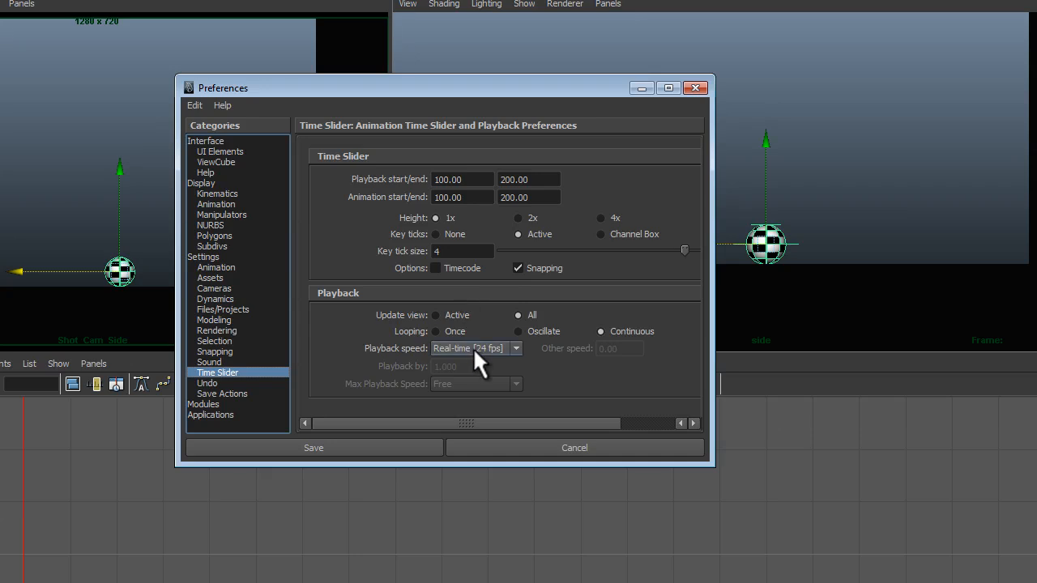
click(215, 268)
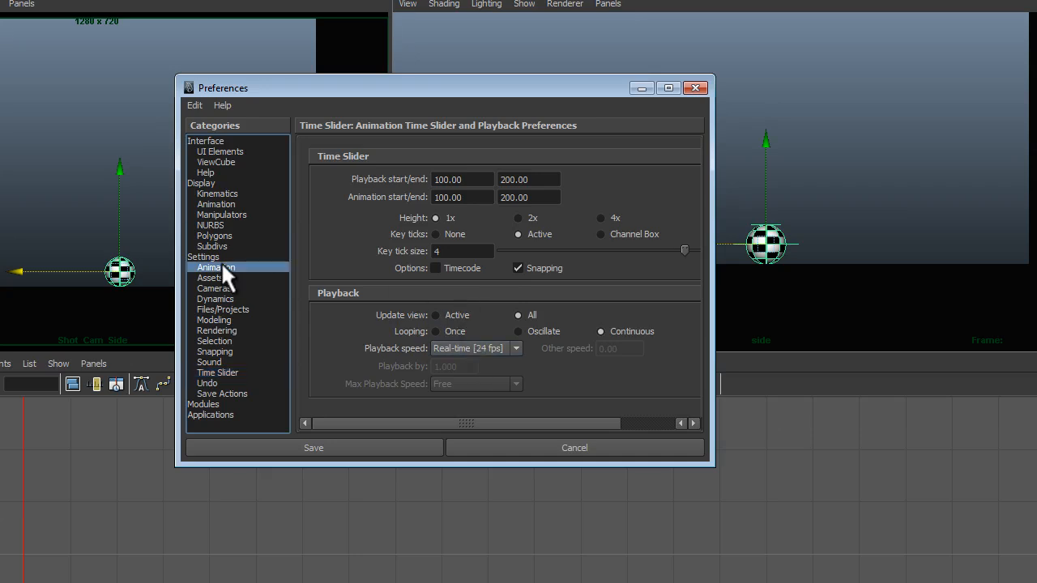
click(480, 318)
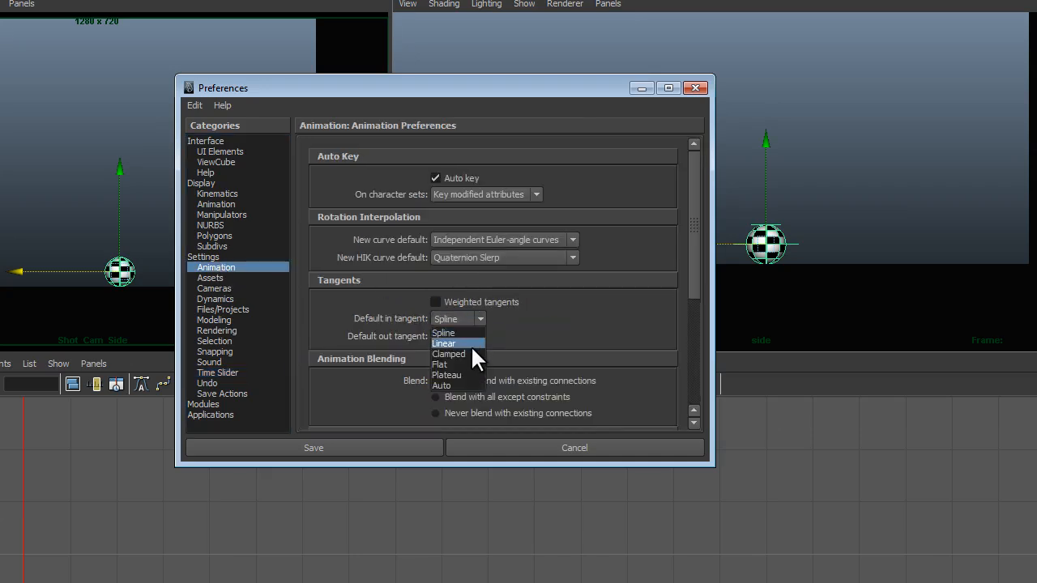
click(467, 364)
click(478, 336)
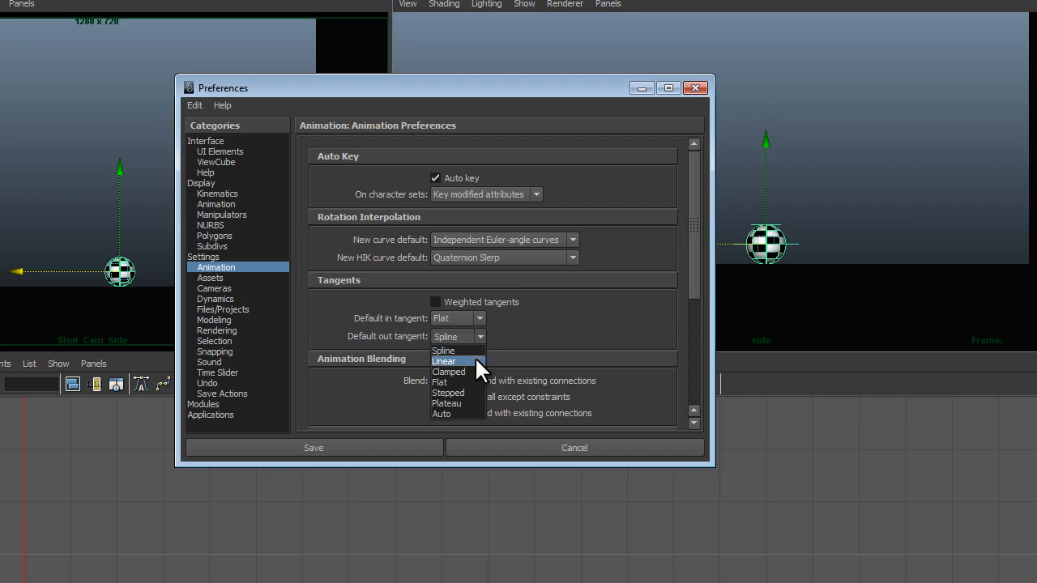
click(466, 391)
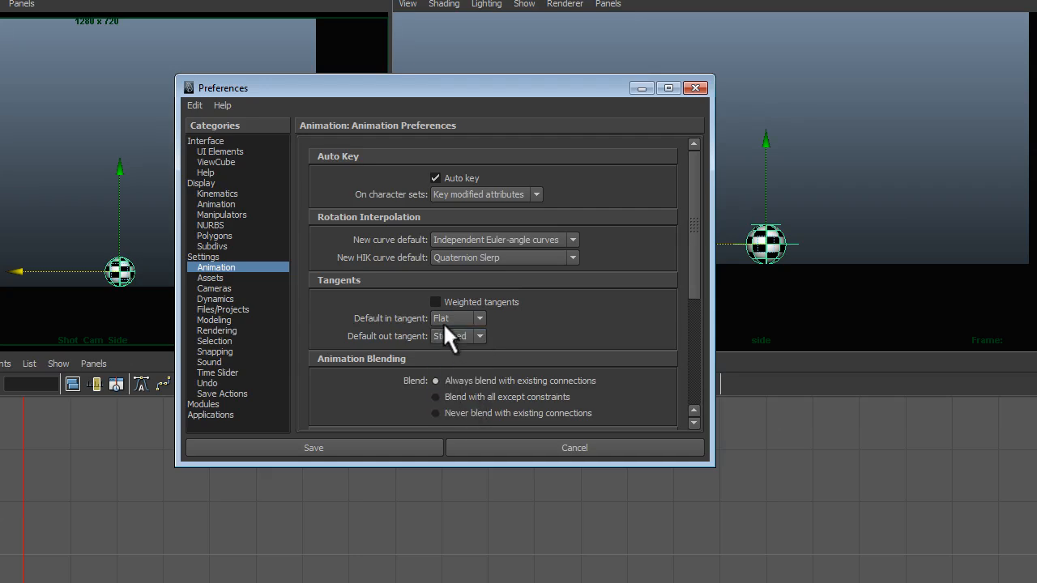
click(387, 448)
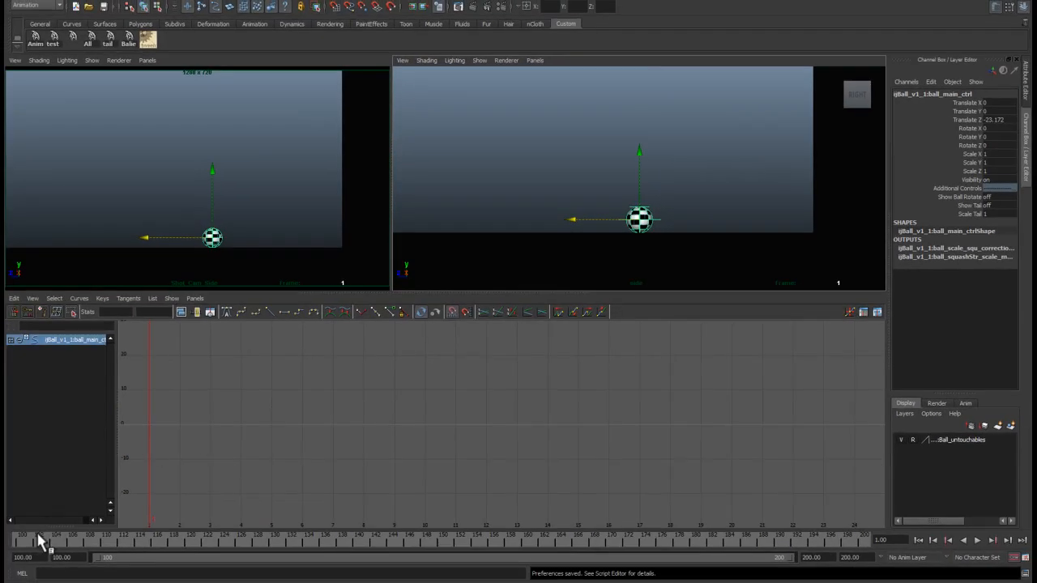
Step: Go to frame 100, select the ball control, and set a key on all its attributes
click(22, 540)
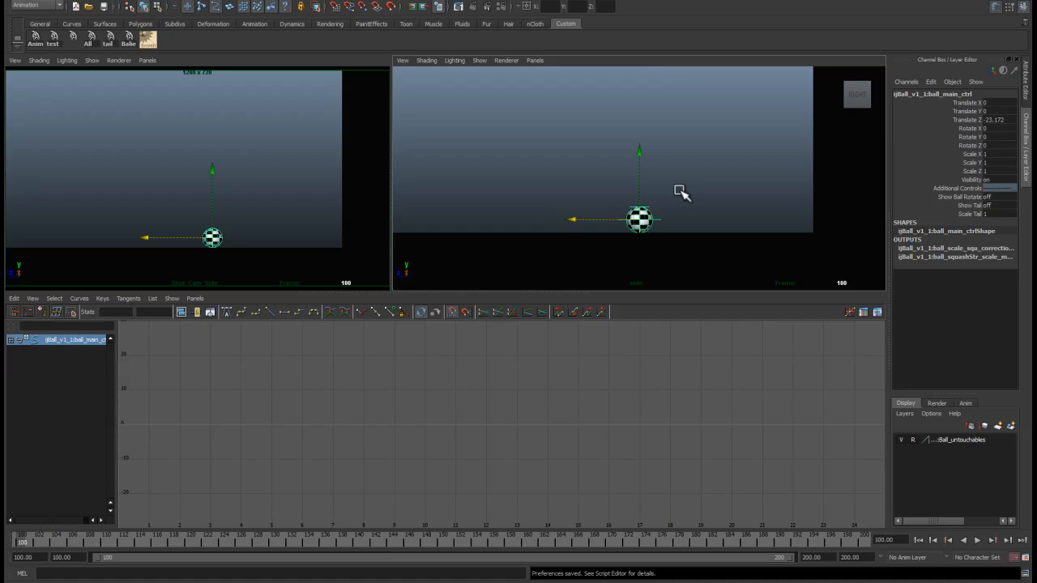
click(675, 188)
click(659, 218)
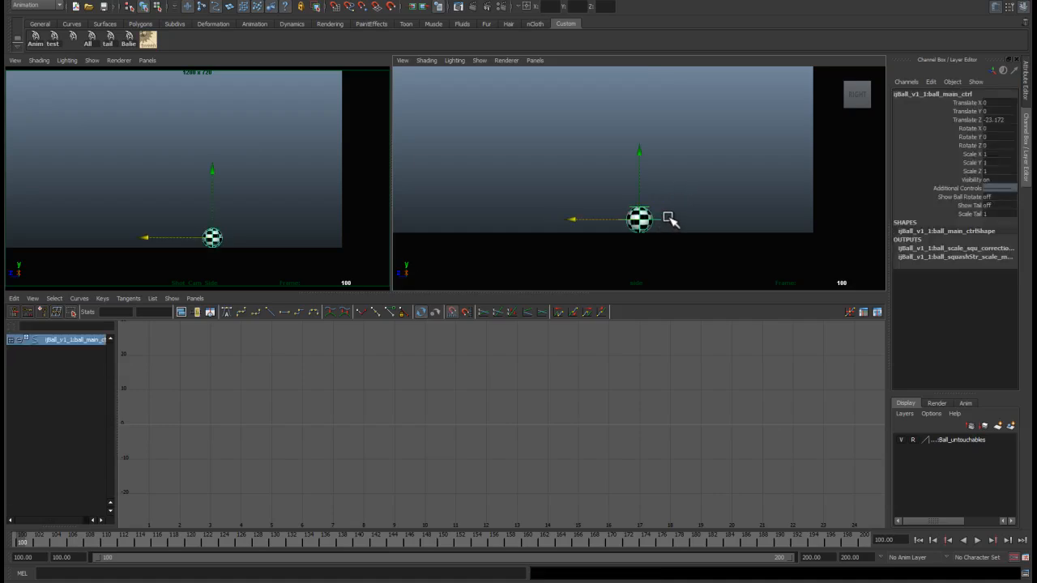
key(s)
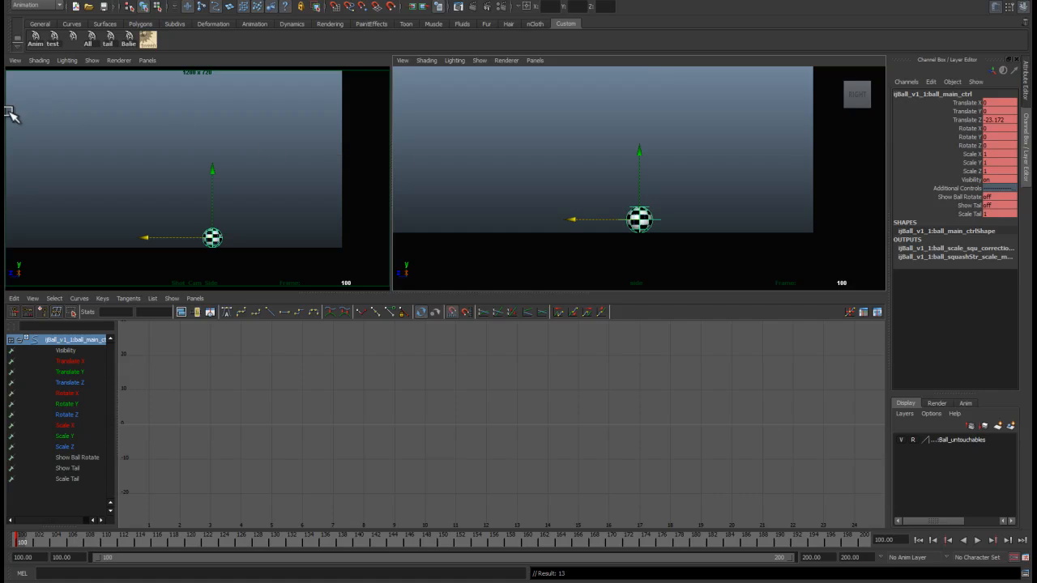
Step: Move the ball up and back to a high starting position near the left edge of the side view
drag(575, 220, 355, 212)
alt+right_drag(538, 207, 559, 195)
mouse_move(484, 232)
mouse_down()
mouse_move(422, 226)
mouse_move(491, 234)
mouse_up()
drag(494, 179, 481, 51)
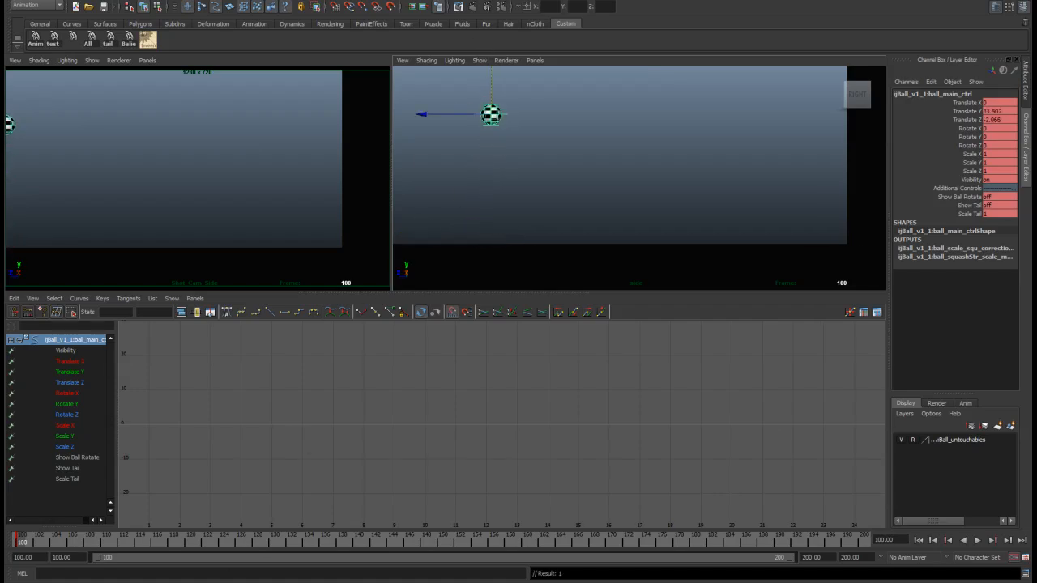
Step: Compare the ball's start position against the plan reference drawing
key(alt+Tab)
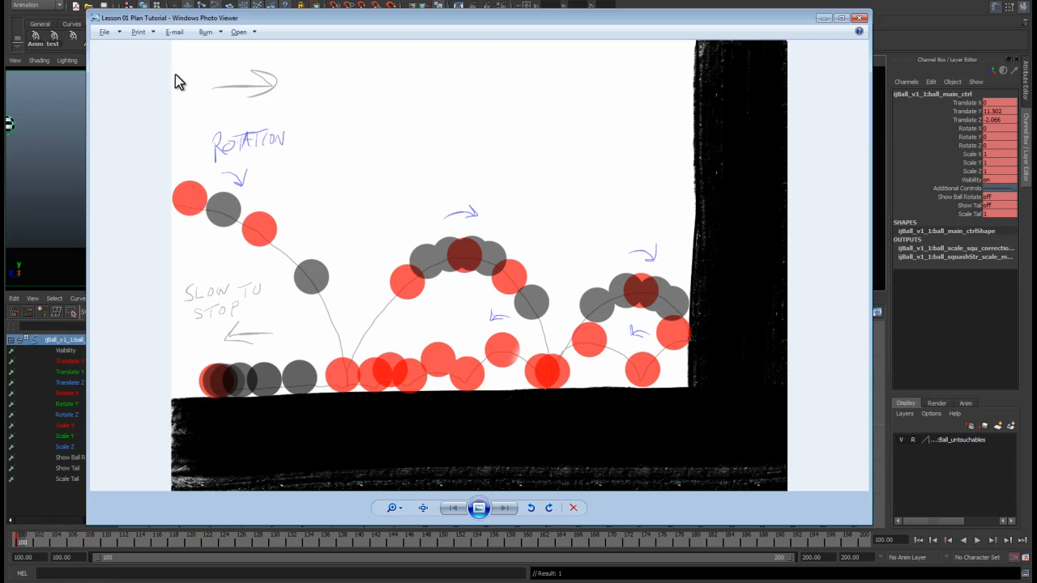
click(823, 18)
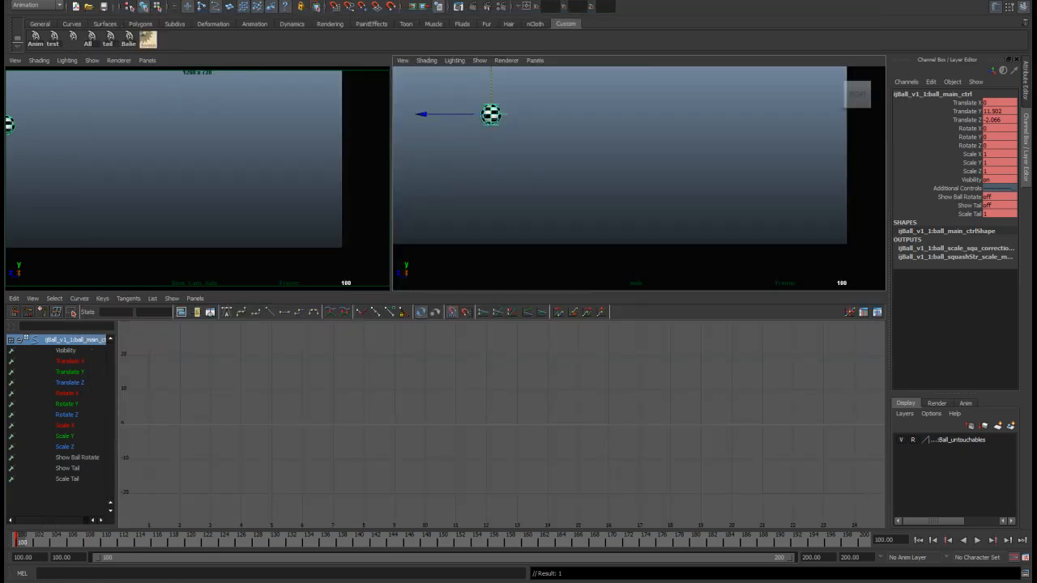
key(alt+Tab)
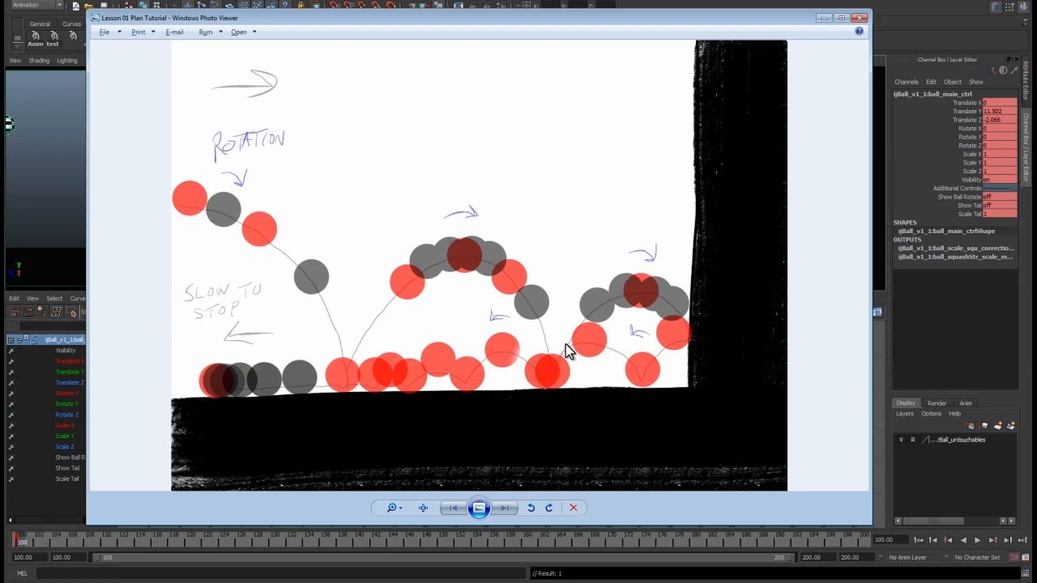
click(823, 17)
Step: Nudge the ball's starting position slightly further left and higher in the side view
mouse_move(455, 113)
mouse_down()
mouse_move(427, 113)
mouse_move(435, 115)
mouse_up()
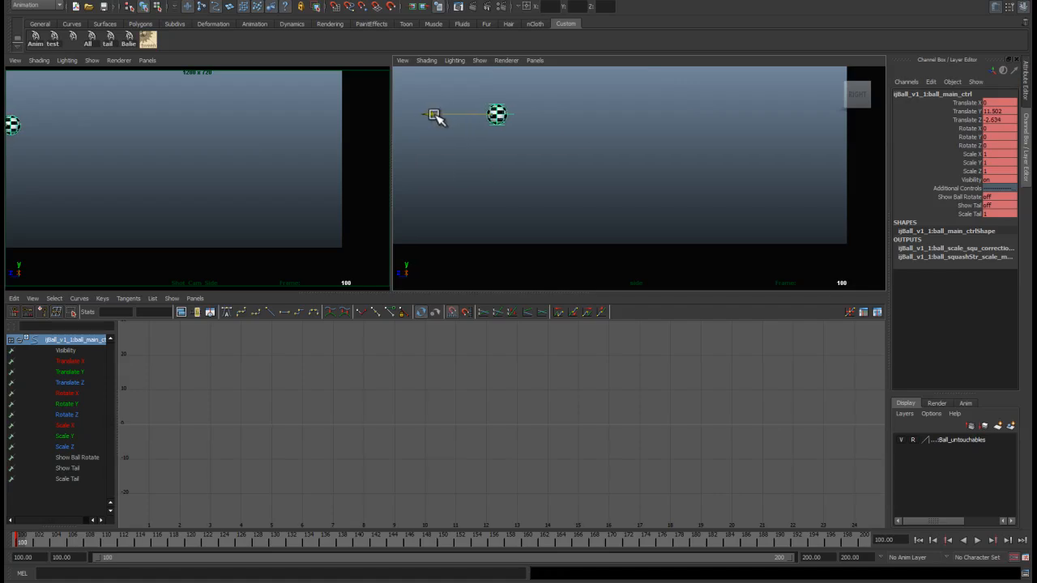
drag(435, 115, 431, 114)
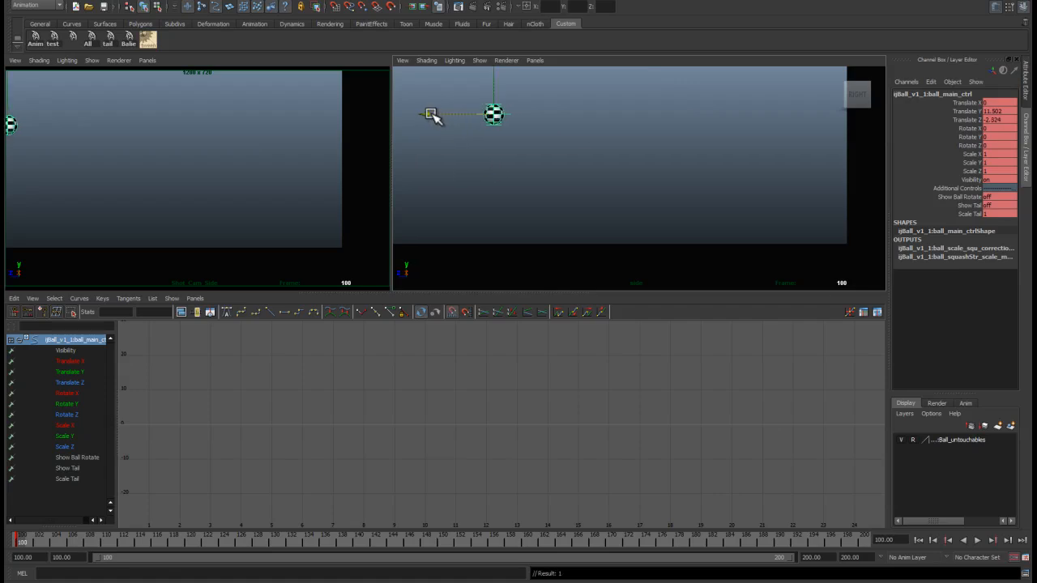
drag(494, 87, 421, 109)
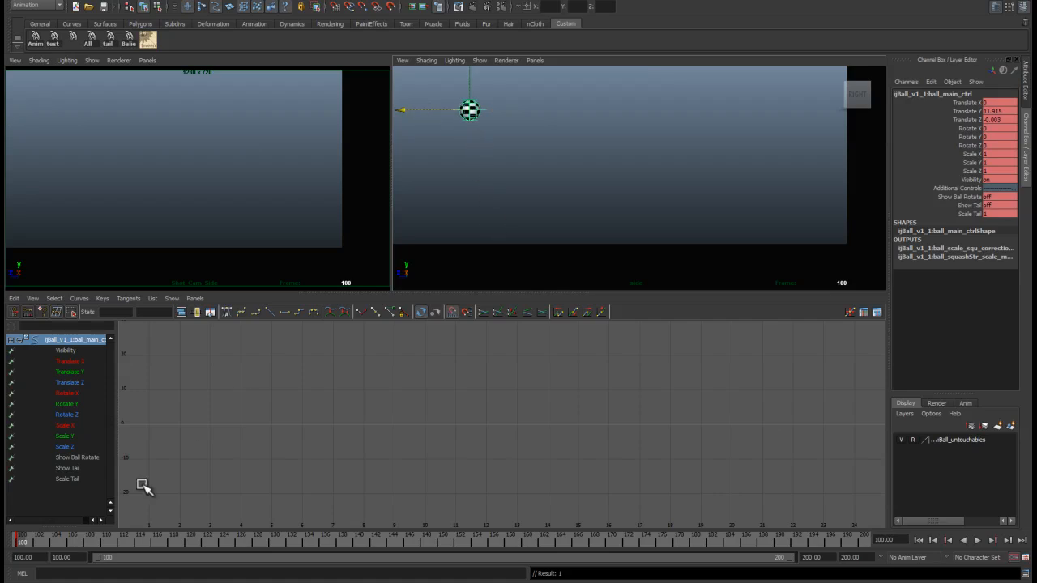
Step: Play back the animation and check it against the plan reference drawing
key(alt+v)
key(alt+v)
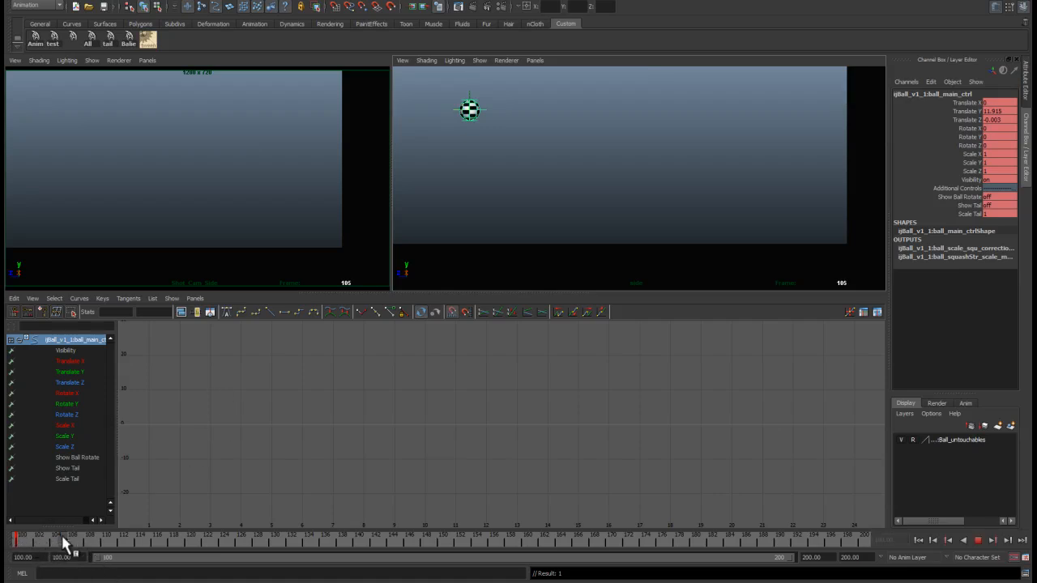
key(alt+v)
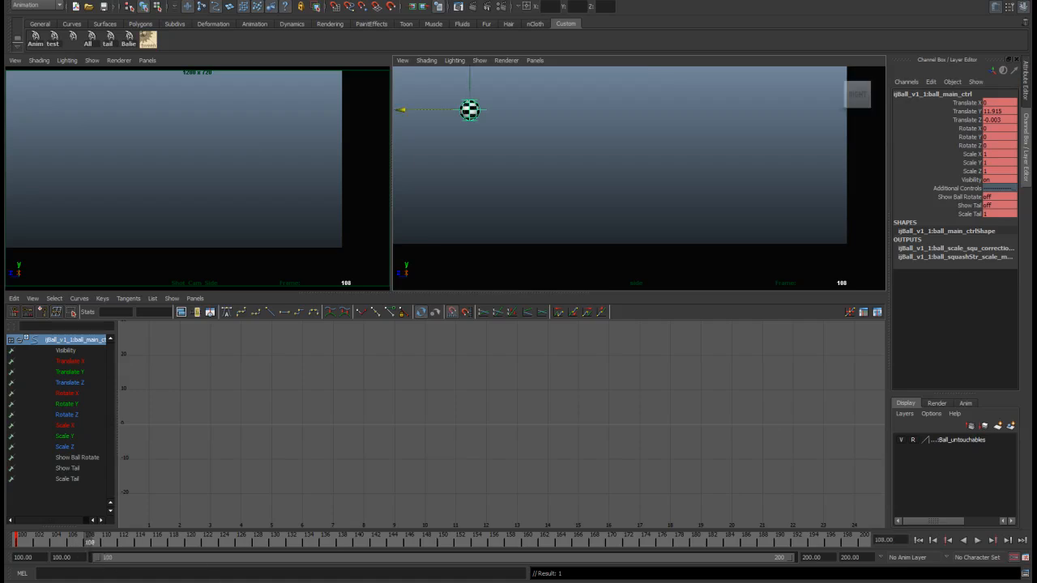
key(alt+Tab)
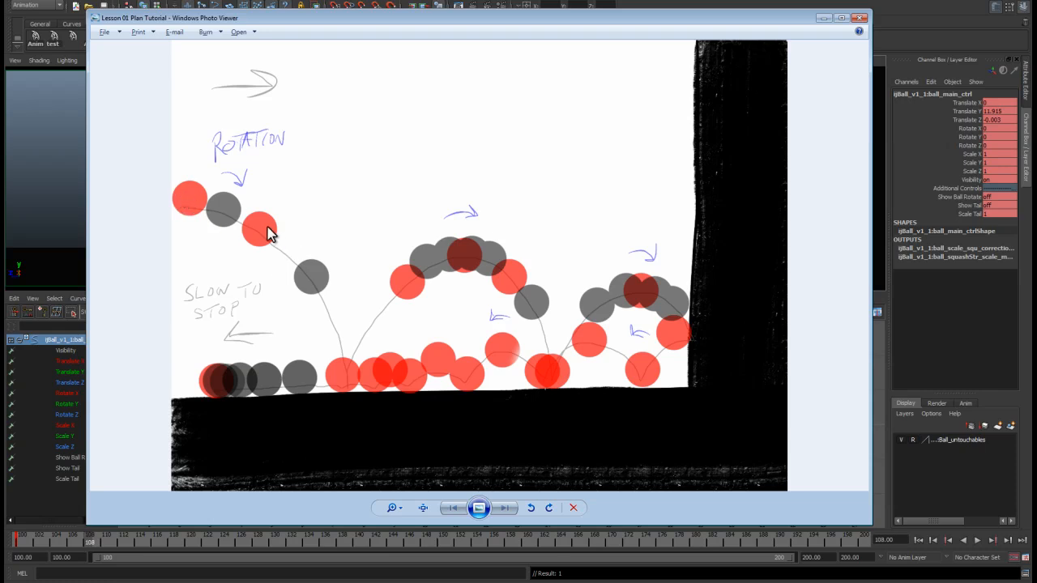
key(alt+Tab)
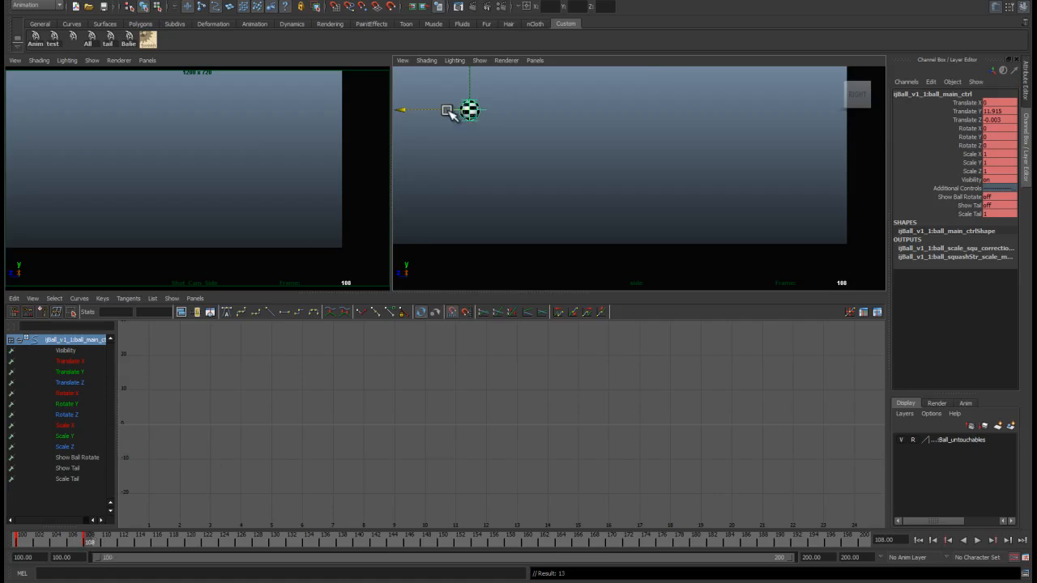
Step: Move the ball down and forward on frame 108, then shift that key to frame 104 on the time slider
drag(448, 109, 528, 102)
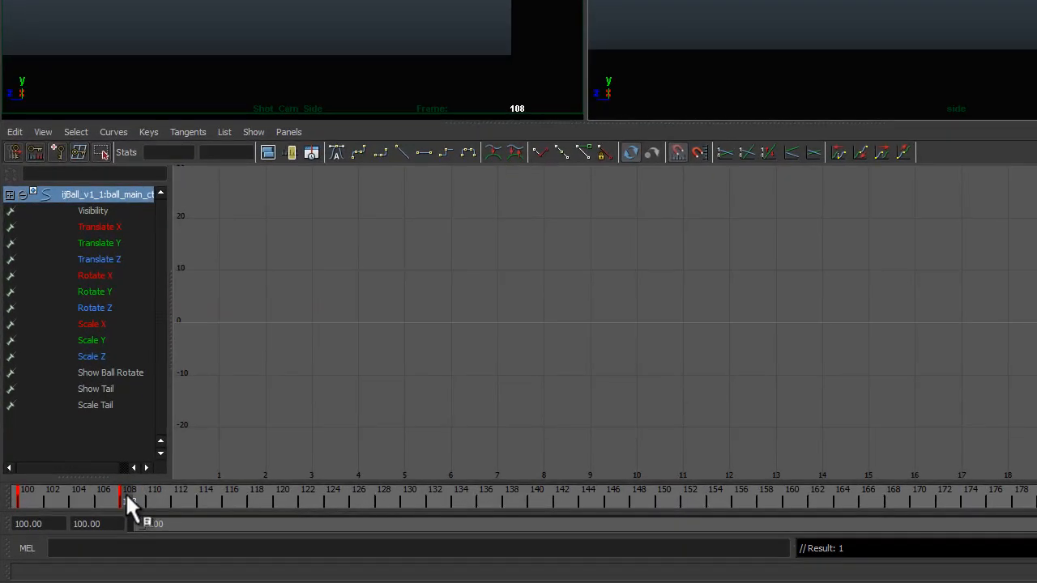
shift+click(124, 498)
click(159, 496)
shift+click(127, 496)
drag(120, 500, 71, 498)
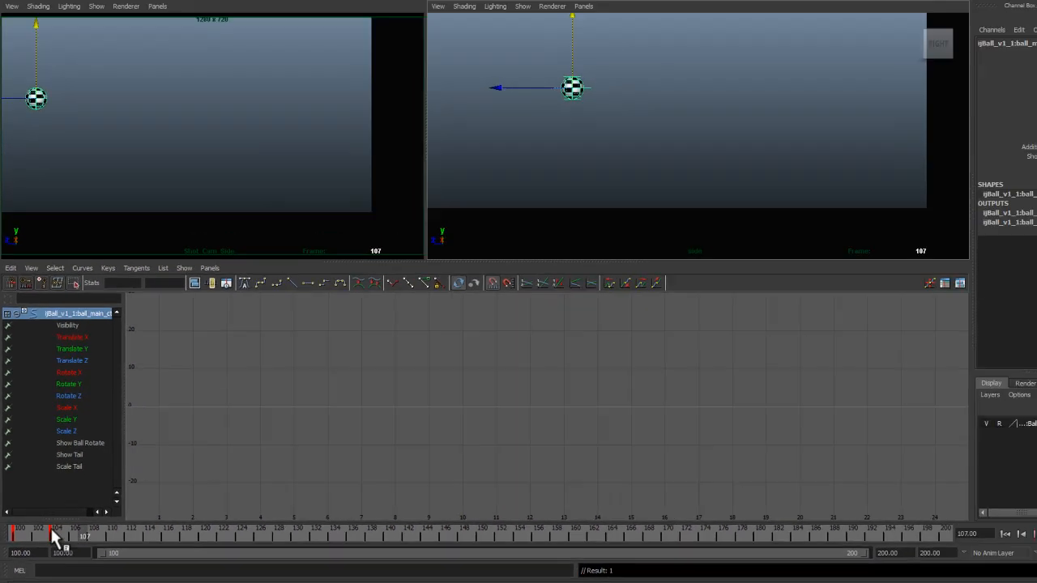
drag(15, 534, 47, 550)
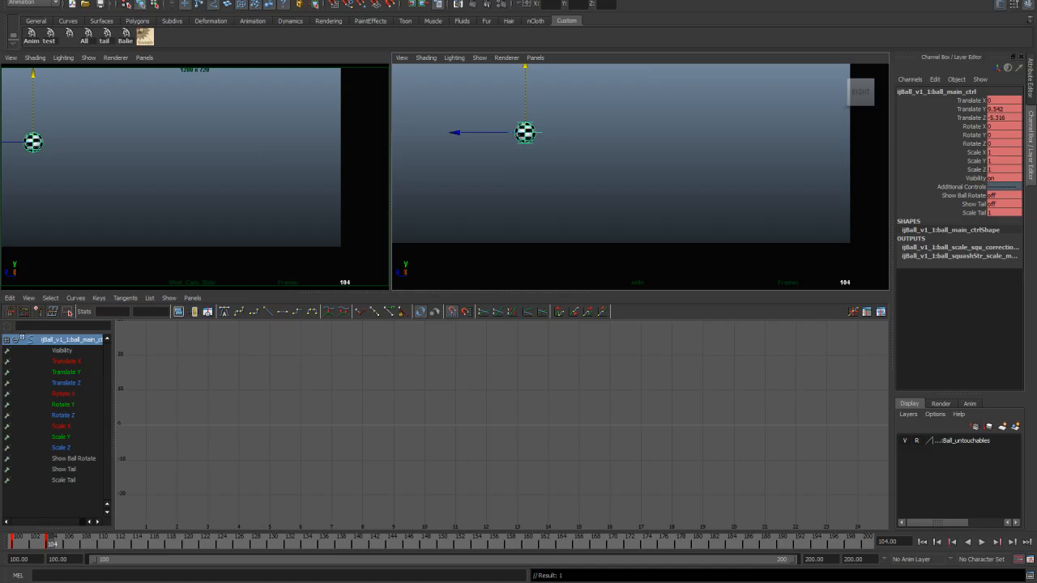
Step: Open the plan reference drawing again and minimize it
click(185, 582)
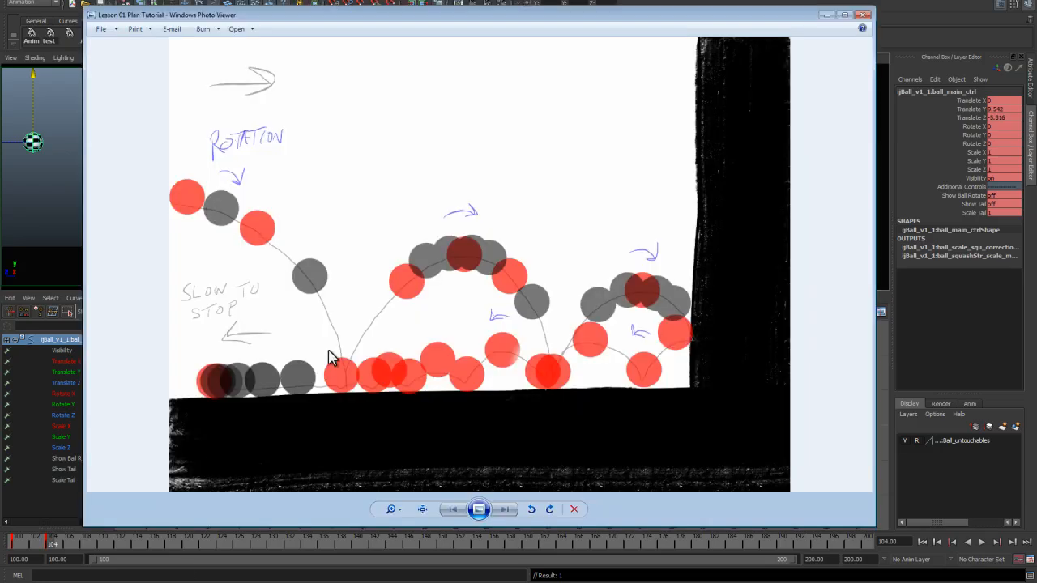
click(828, 15)
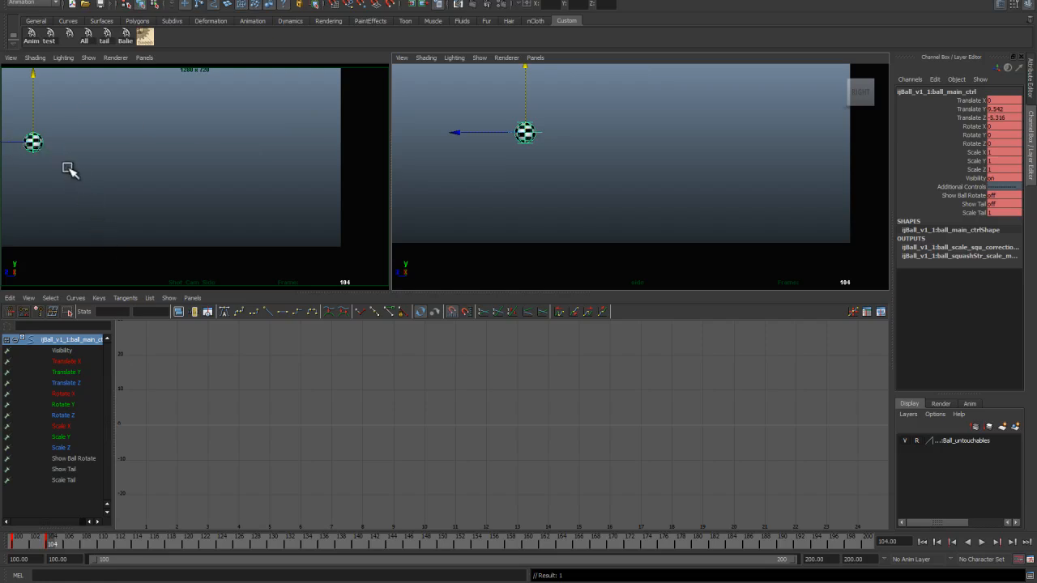
Step: Try dropping the ball to the ground at frame 104 with Translate Y set to 0, then undo the last three changes
drag(36, 141, 97, 234)
drag(598, 234, 597, 238)
click(1000, 108)
text(0)
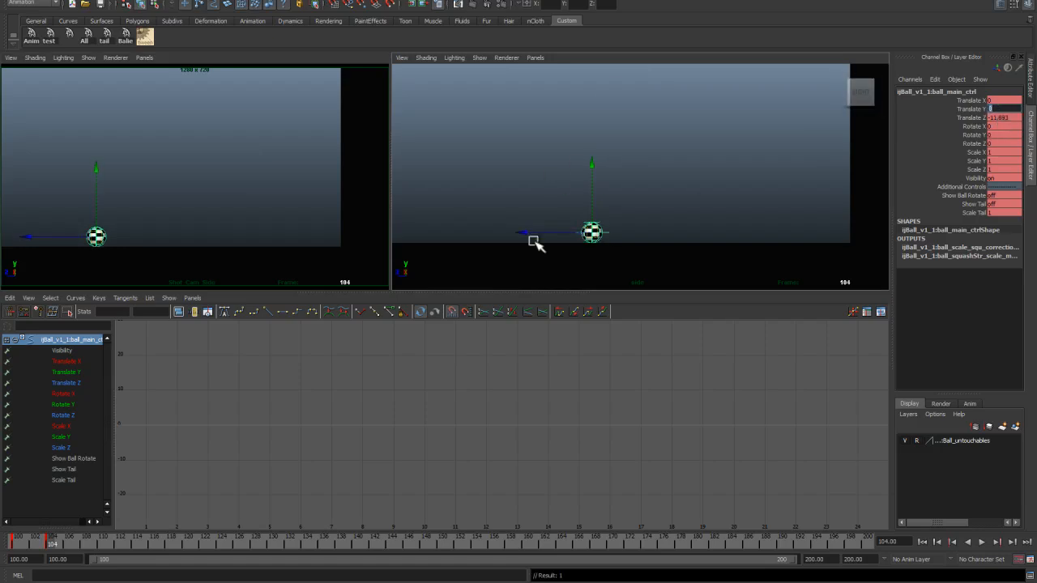
drag(538, 234, 549, 234)
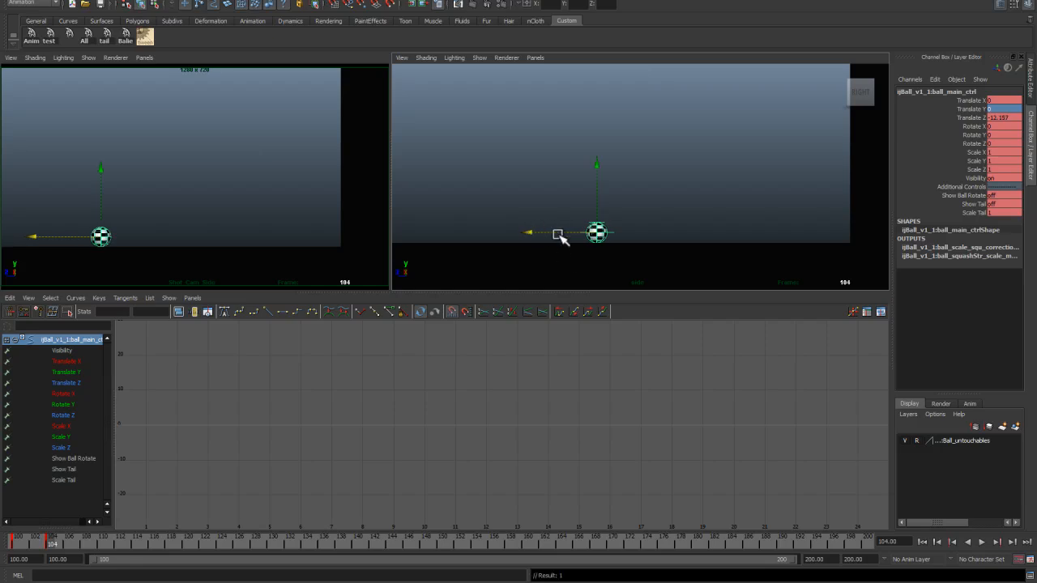
key(ctrl+z)
key(ctrl+z)
key(ctrl+z)
key(ctrl+z)
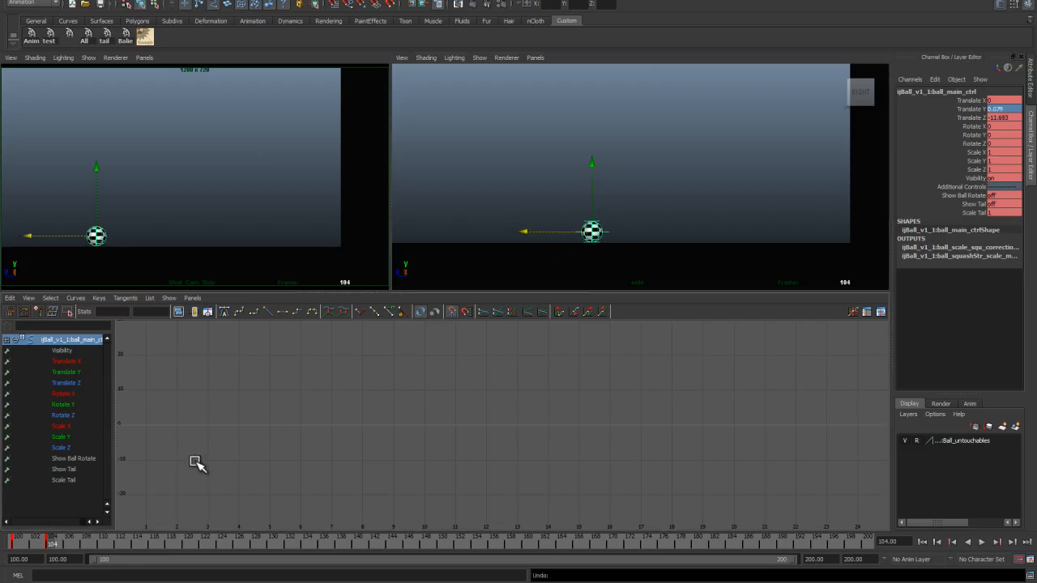
Step: Go to frame 108 and move the ball forward onto the ground, setting Translate Y to 0
drag(47, 546, 89, 547)
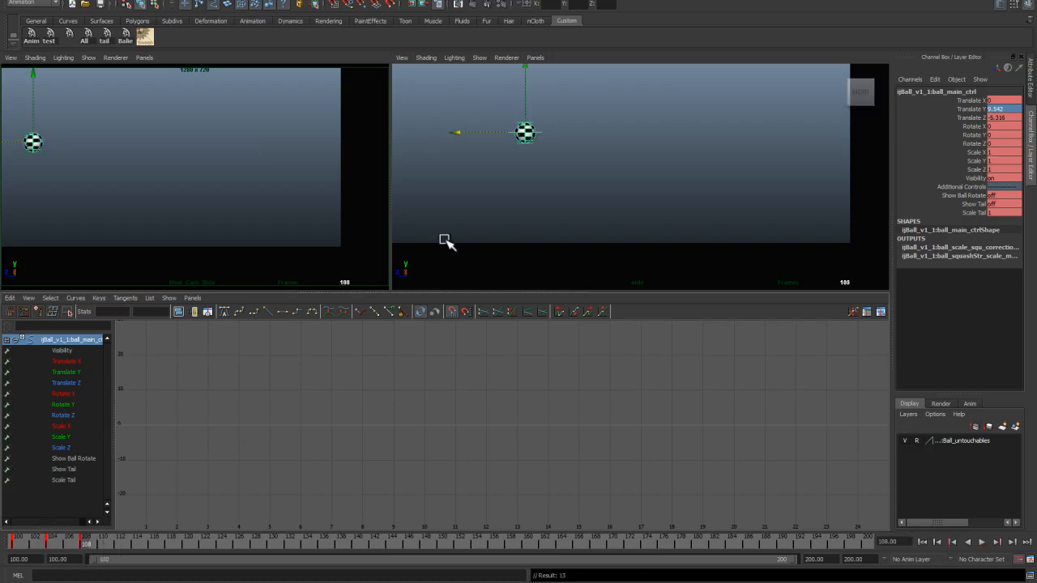
drag(525, 132, 604, 234)
click(1010, 108)
text(0)
key(Return)
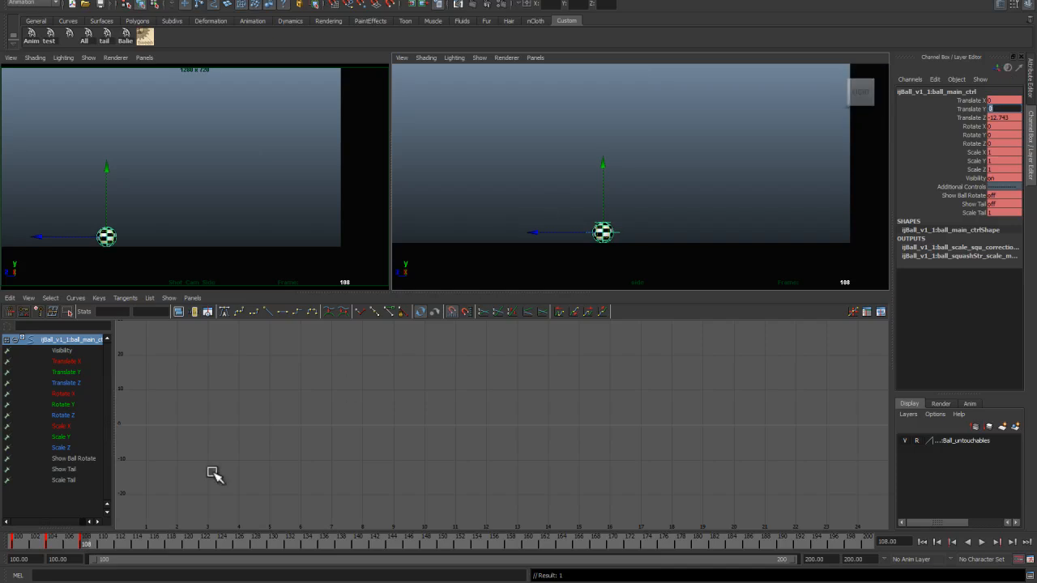
Step: Nudge the ball slightly backward at frame 108 and compare its position against the plan reference drawing
mouse_move(86, 546)
mouse_down()
mouse_move(51, 542)
mouse_move(86, 544)
mouse_up()
drag(563, 234, 554, 234)
drag(103, 545, 81, 544)
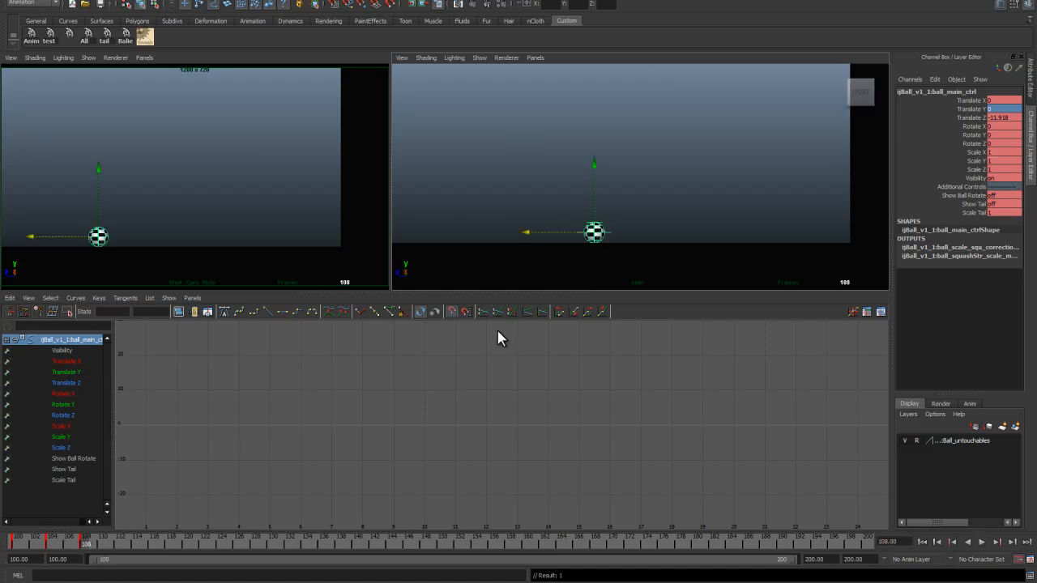
key(alt+Tab)
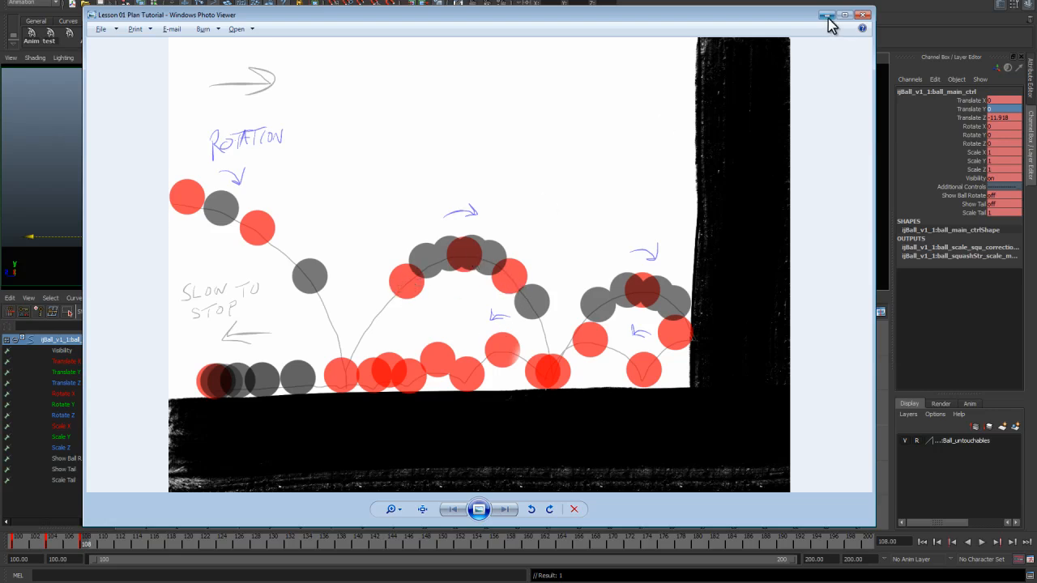
key(alt+Tab)
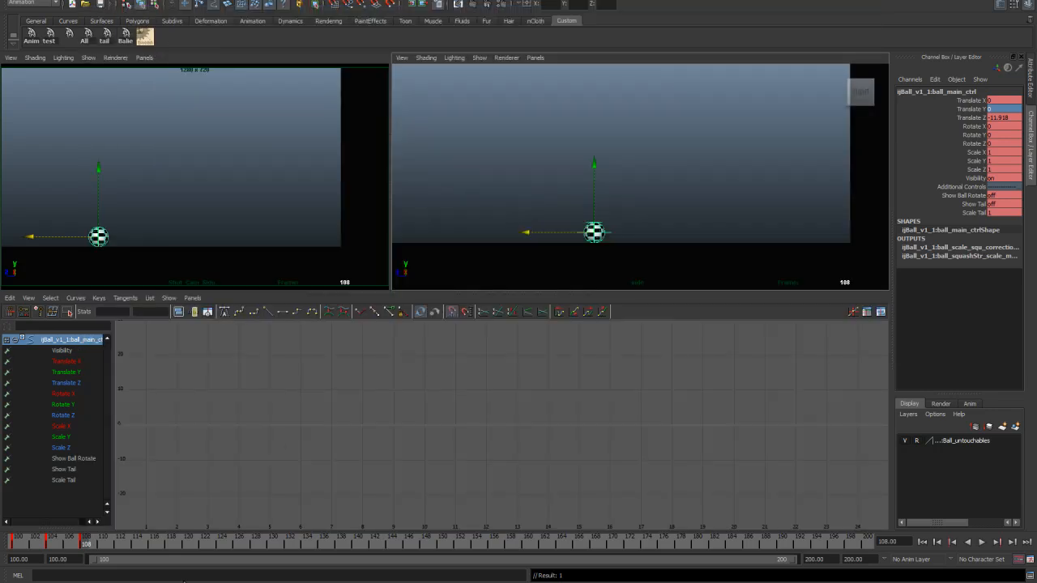
drag(105, 234, 157, 176)
key(ctrl+z)
mouse_move(88, 541)
mouse_down()
mouse_move(127, 547)
mouse_move(83, 549)
mouse_up()
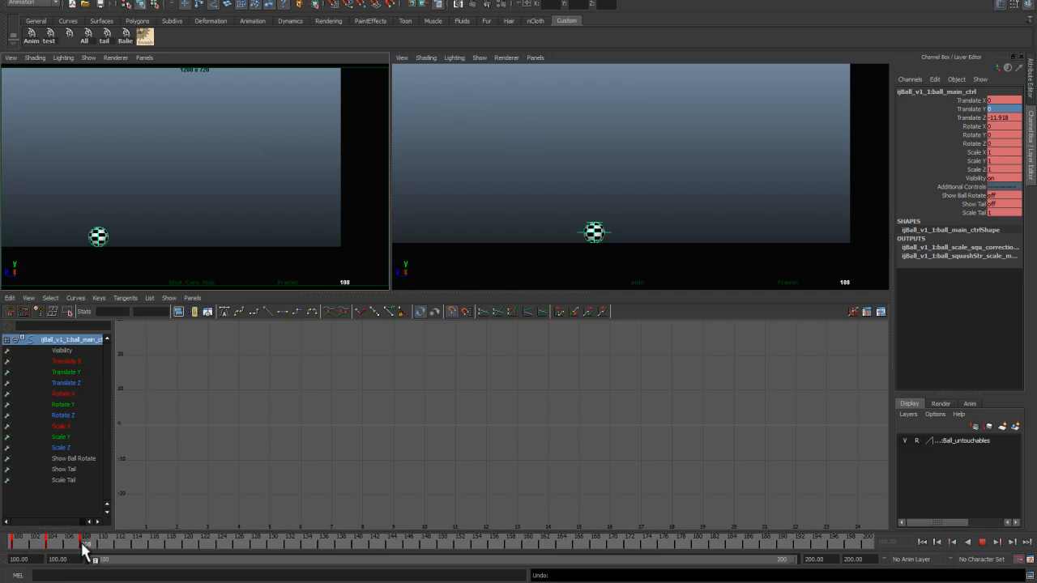
Step: Go to frame 114 and move the ball up and forward into the next bounce's peak
drag(87, 548, 145, 551)
click(135, 549)
drag(106, 240, 169, 181)
Step: Show the Translate Y curve in the Graph Editor and raise its key at frame 114
click(76, 373)
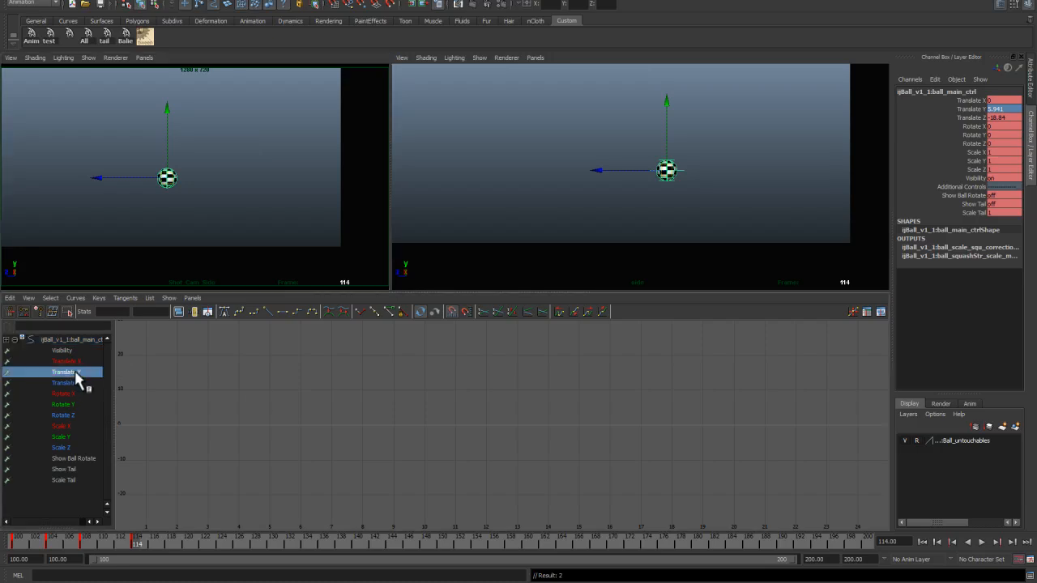
scroll(491, 446, down, 5)
click(384, 407)
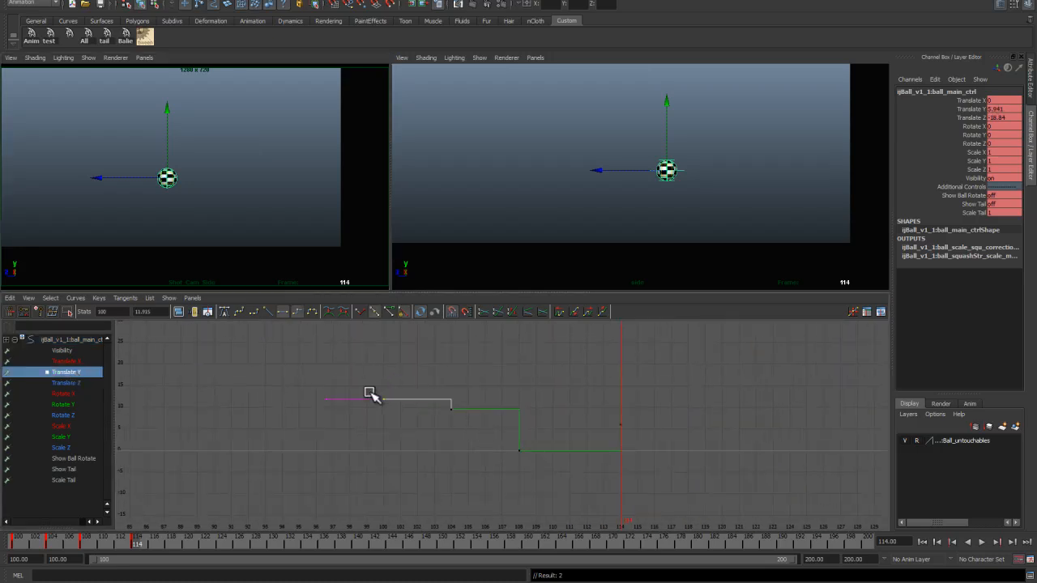
alt+right_drag(386, 417, 391, 437)
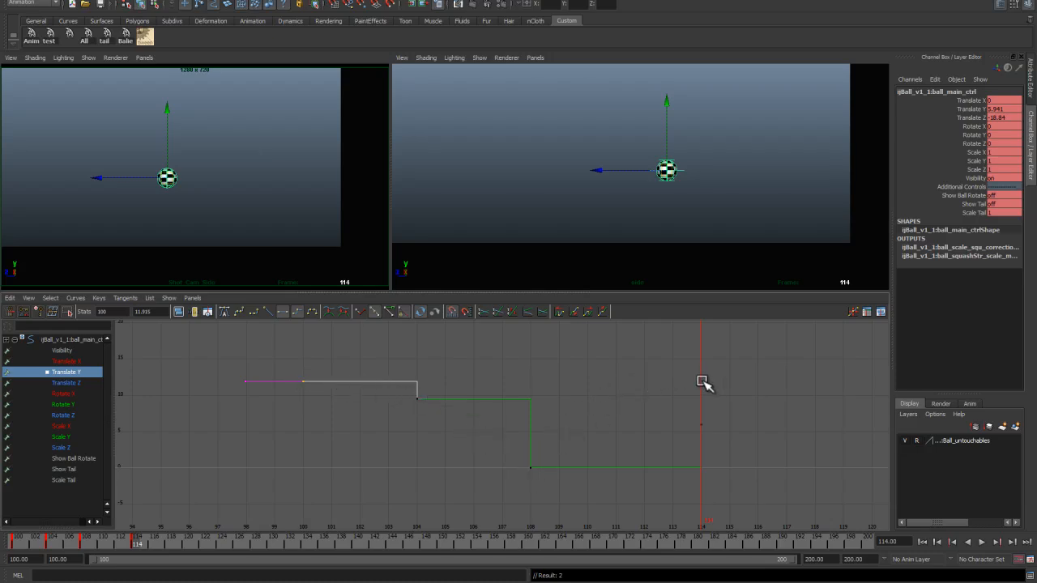
drag(689, 398, 715, 434)
mouse_move(709, 427)
shift+middle_down()
mouse_move(709, 397)
mouse_move(709, 414)
shift+middle_up()
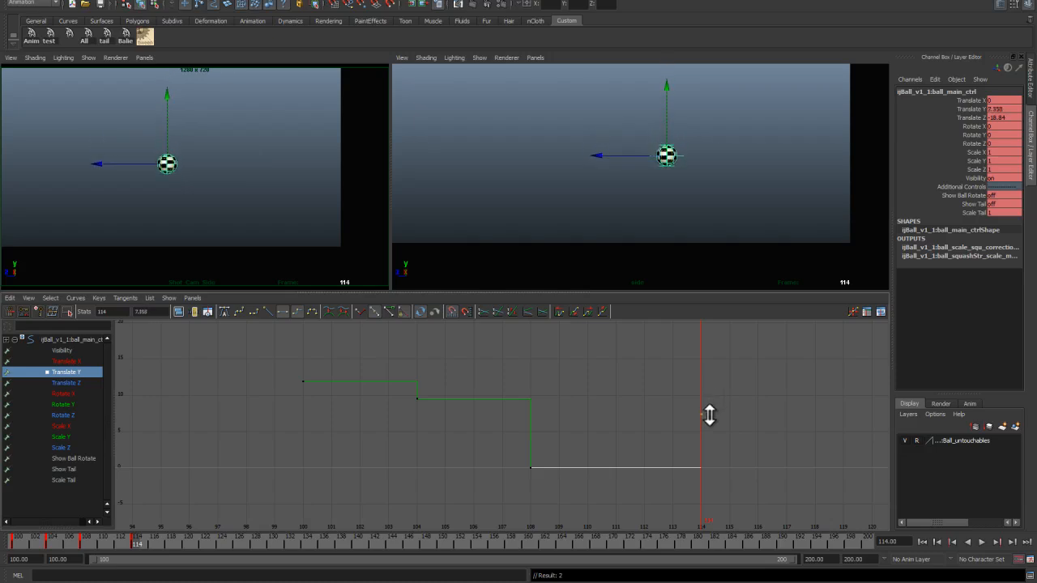
Step: Lower the Translate Y keys at frames 100 and 104 slightly in the Graph Editor
drag(136, 541, 51, 538)
drag(296, 343, 454, 428)
shift+middle_drag(433, 421, 433, 430)
drag(32, 543, 139, 564)
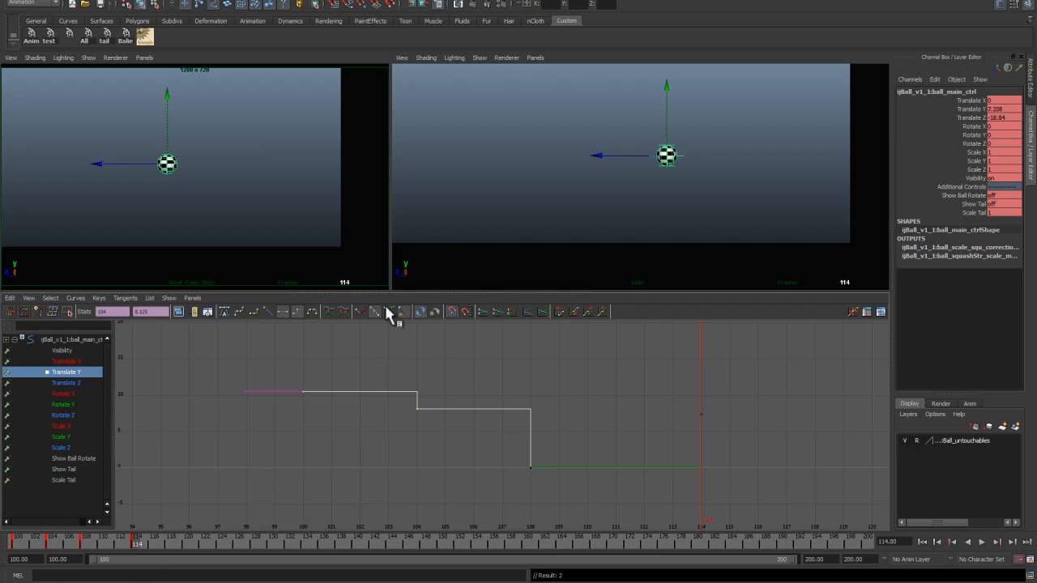
Step: Switch to the Translate Z curve and adjust its keys at frames 108 and 114 forward
click(66, 382)
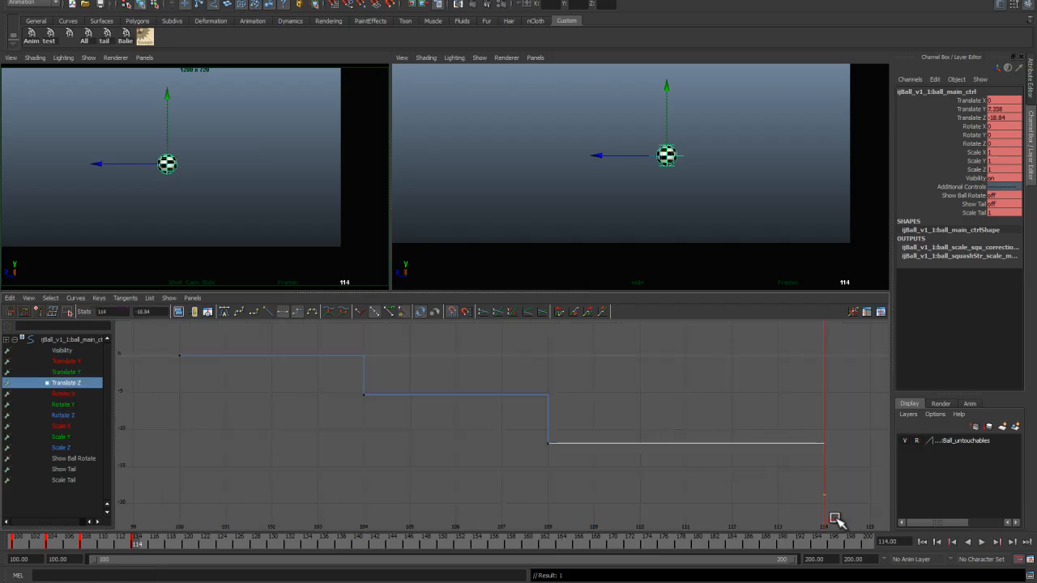
shift+middle_drag(825, 497, 824, 495)
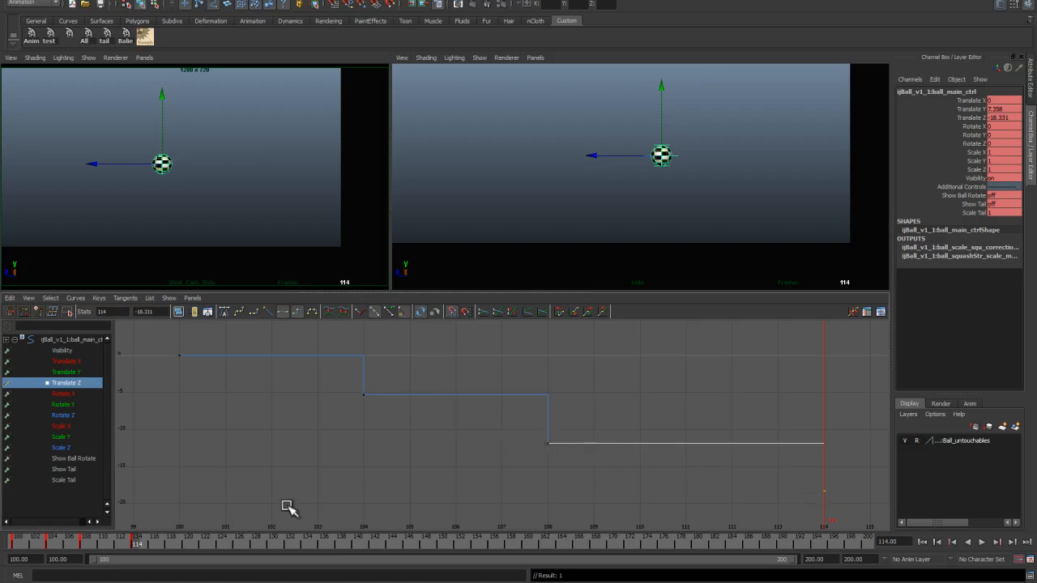
mouse_move(138, 545)
mouse_down()
mouse_move(19, 542)
mouse_move(101, 543)
mouse_move(83, 539)
mouse_up()
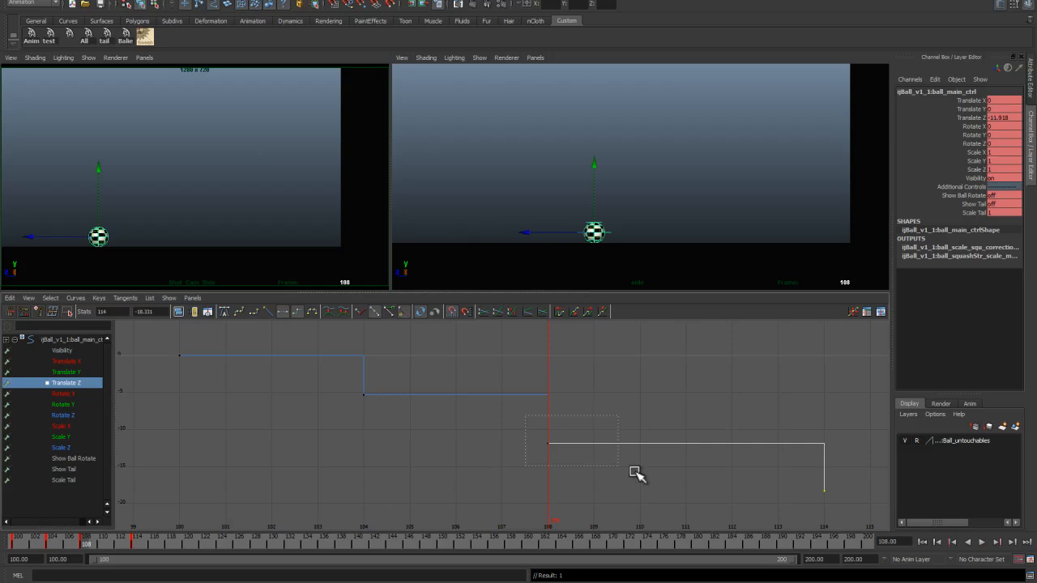
drag(541, 433, 831, 527)
shift+middle_drag(724, 493, 725, 481)
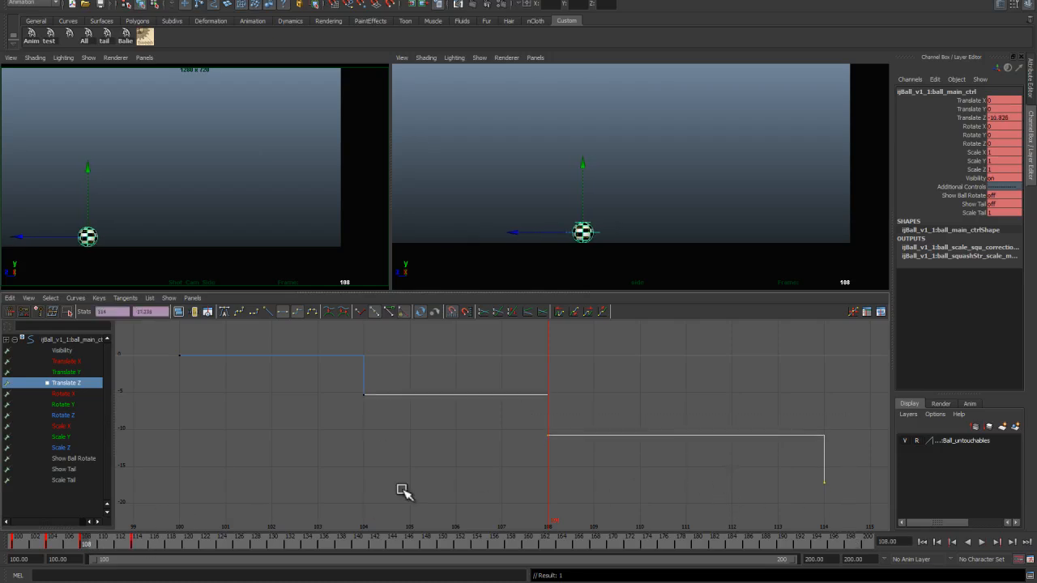
drag(810, 469, 834, 493)
shift+middle_drag(833, 491, 829, 487)
drag(108, 543, 137, 549)
Step: Check the reference, then at frame 120 set Translate Y to 0 and slide the ball forward along the ground
key(alt+Tab)
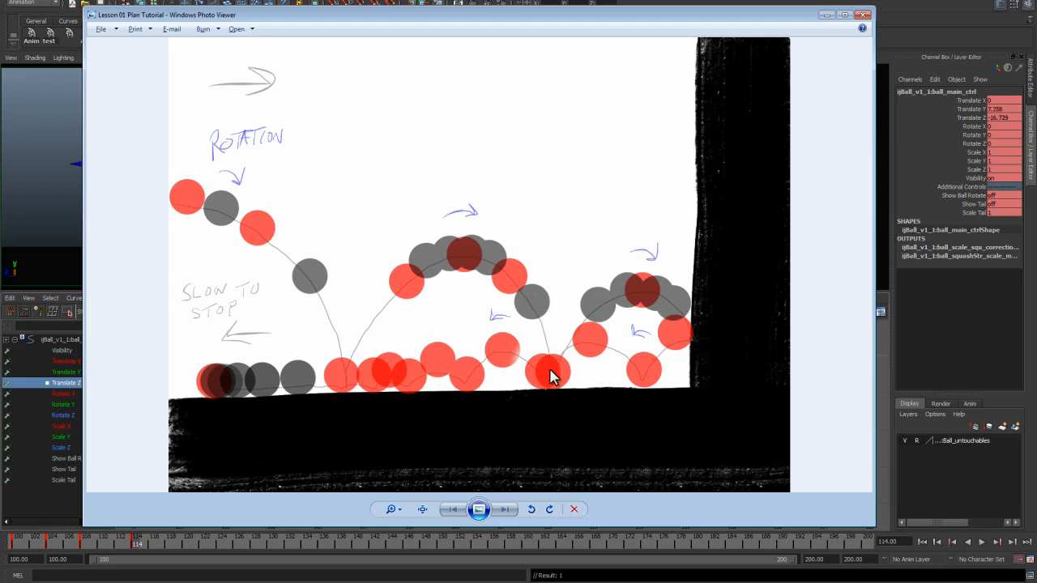
click(827, 14)
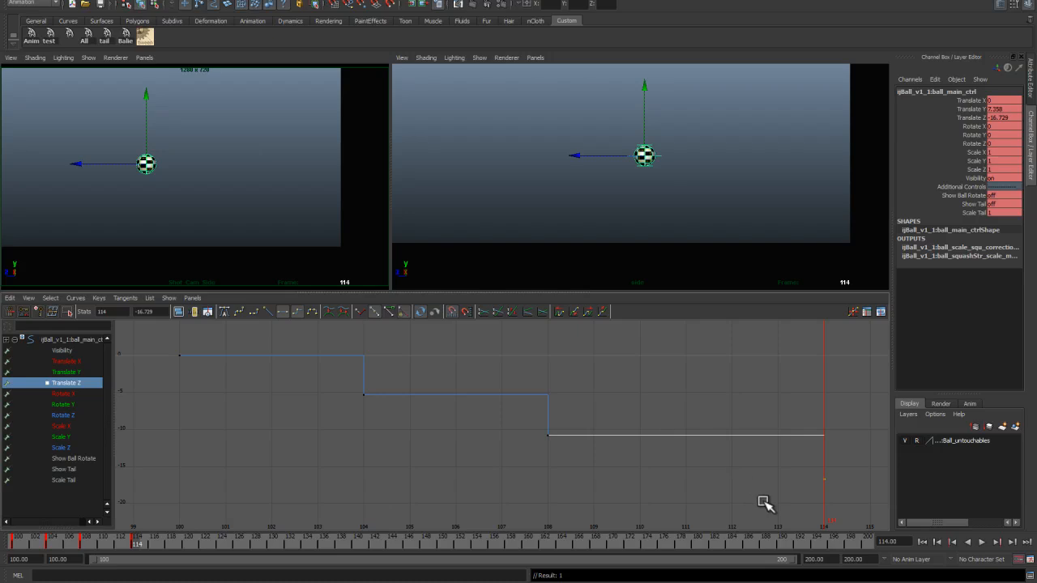
alt+middle_drag(776, 470, 480, 451)
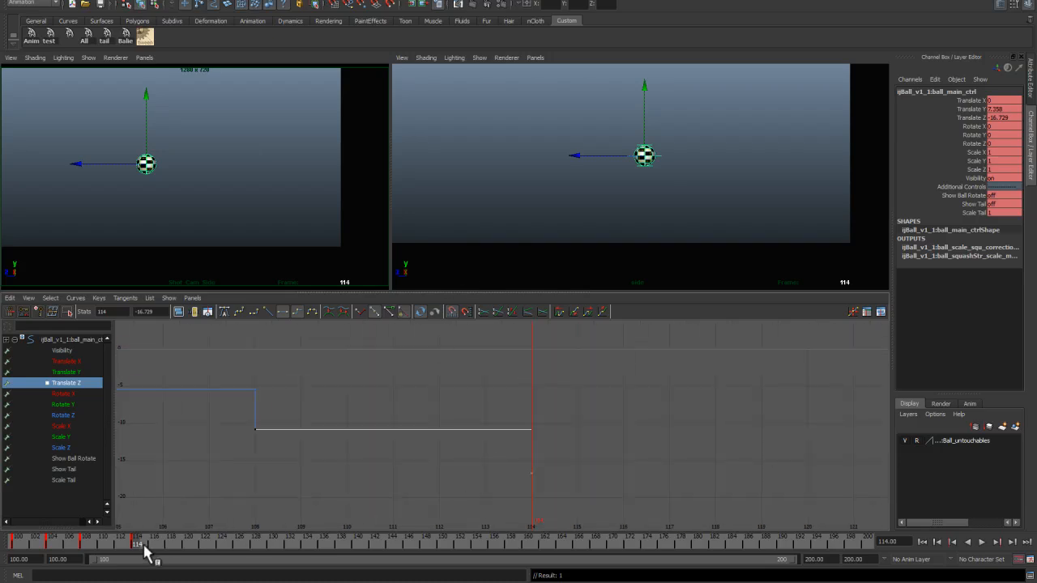
key(alt+v)
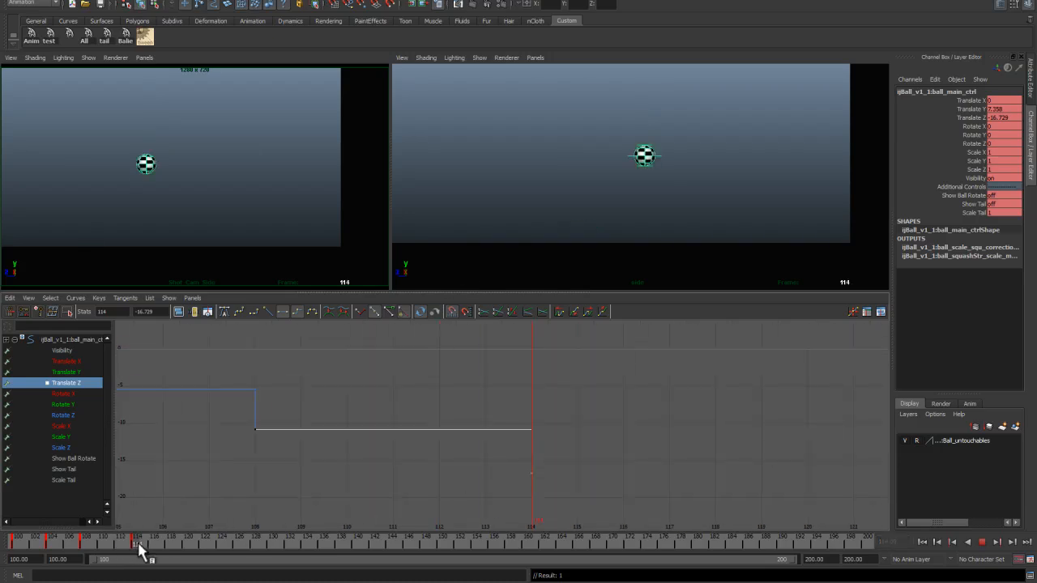
drag(138, 551, 194, 551)
key(f)
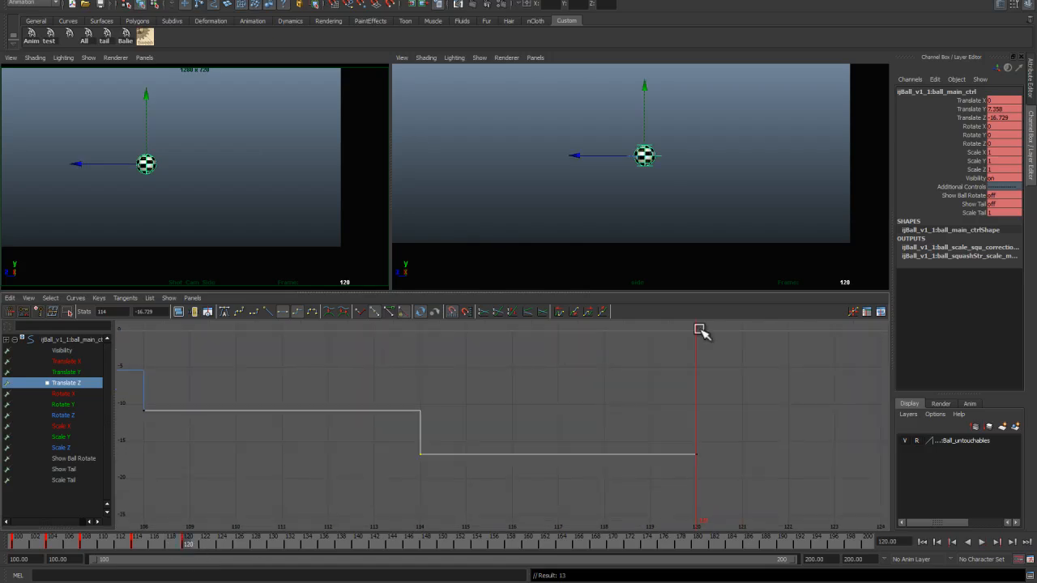
click(999, 110)
text(0)
key(Return)
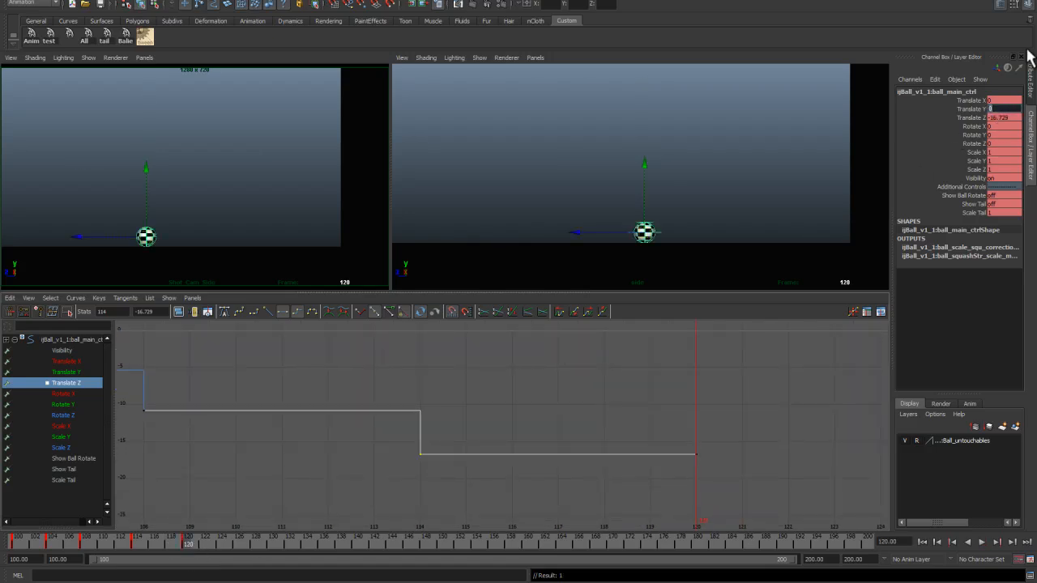
drag(577, 235, 654, 238)
key(f)
Step: Play back the motion, then shift the Translate Z keys from frame 104 to 120 slightly further forward
drag(183, 543, 155, 543)
middle_click(445, 460)
middle_drag(437, 451, 441, 458)
key(alt+v)
drag(155, 546, 100, 541)
alt+right_drag(282, 458, 243, 442)
drag(71, 538, 50, 539)
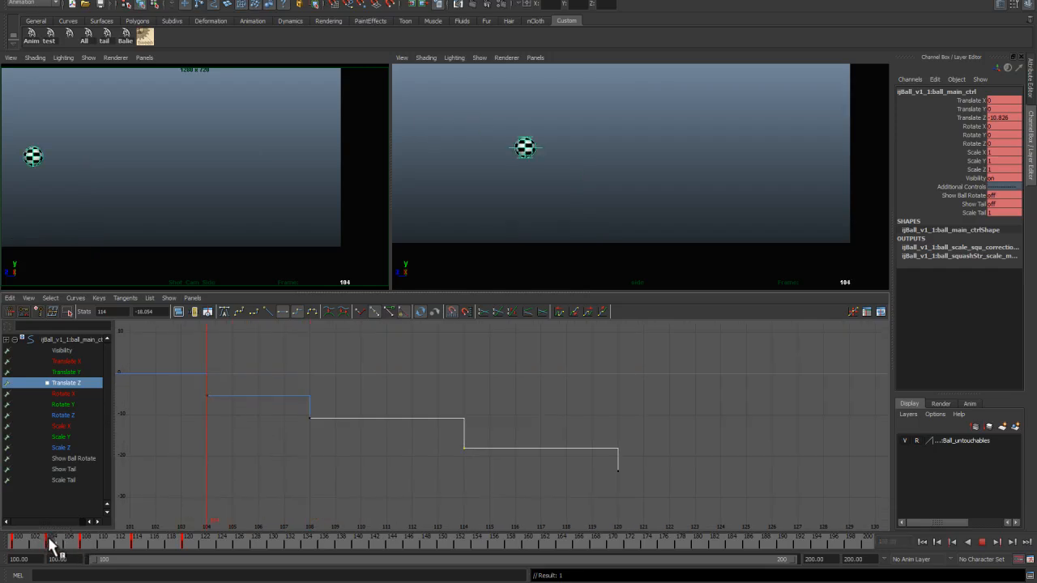
drag(50, 545, 82, 544)
drag(195, 374, 634, 516)
shift+middle_drag(599, 413, 598, 418)
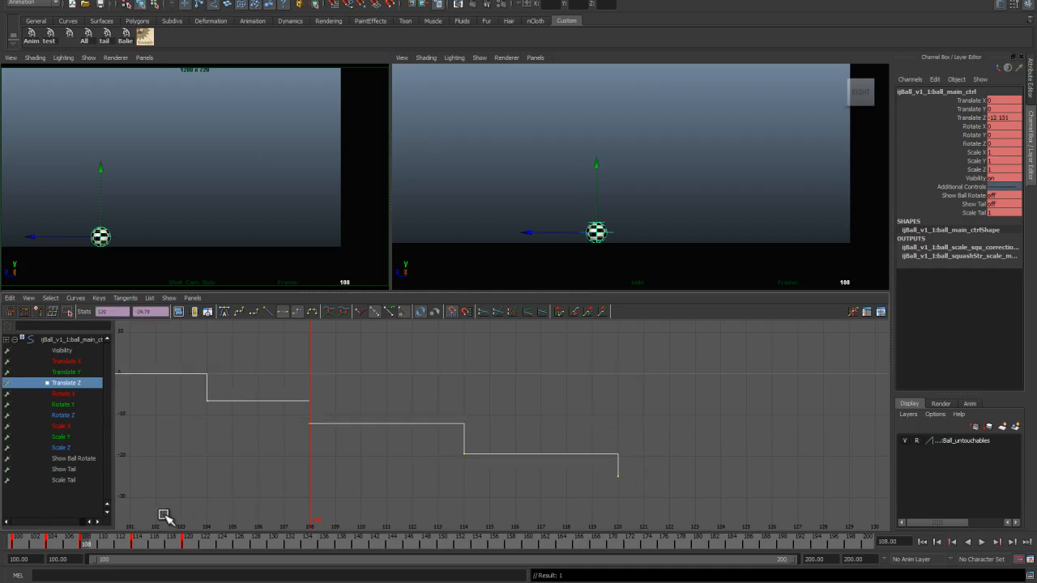
Step: Set a key at frame 124 and move the ball up and forward for the small final bounce
key(alt+v)
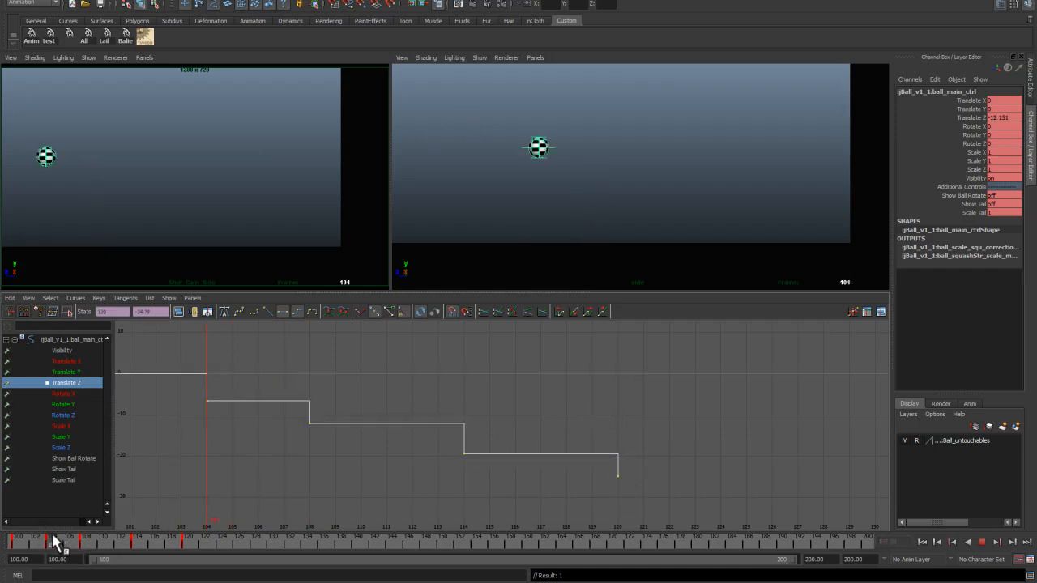
mouse_move(89, 549)
mouse_down()
mouse_move(81, 546)
mouse_move(201, 567)
mouse_move(188, 564)
mouse_up()
key(alt+Tab)
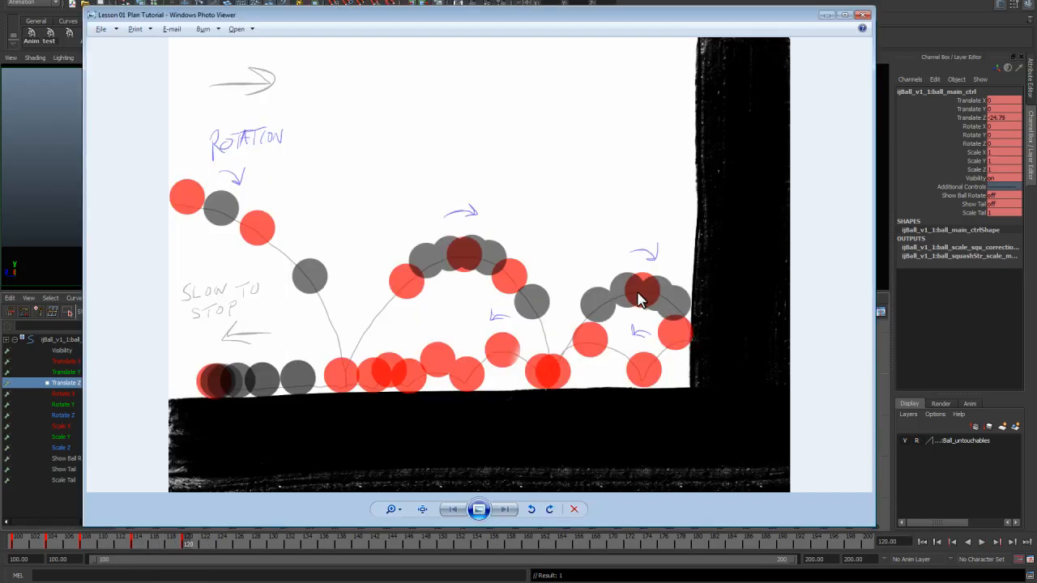
click(826, 15)
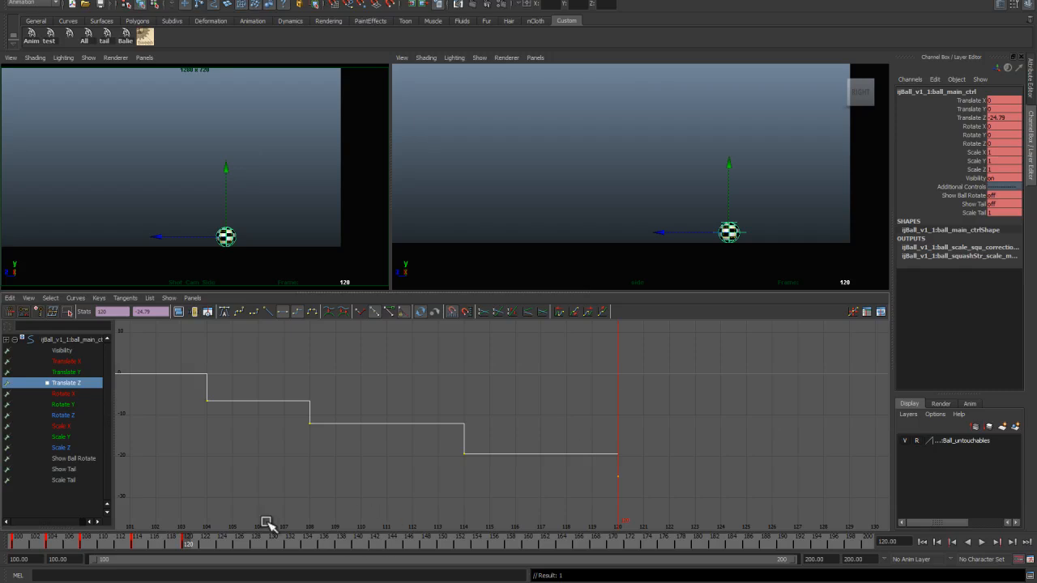
drag(187, 544, 226, 548)
key(s)
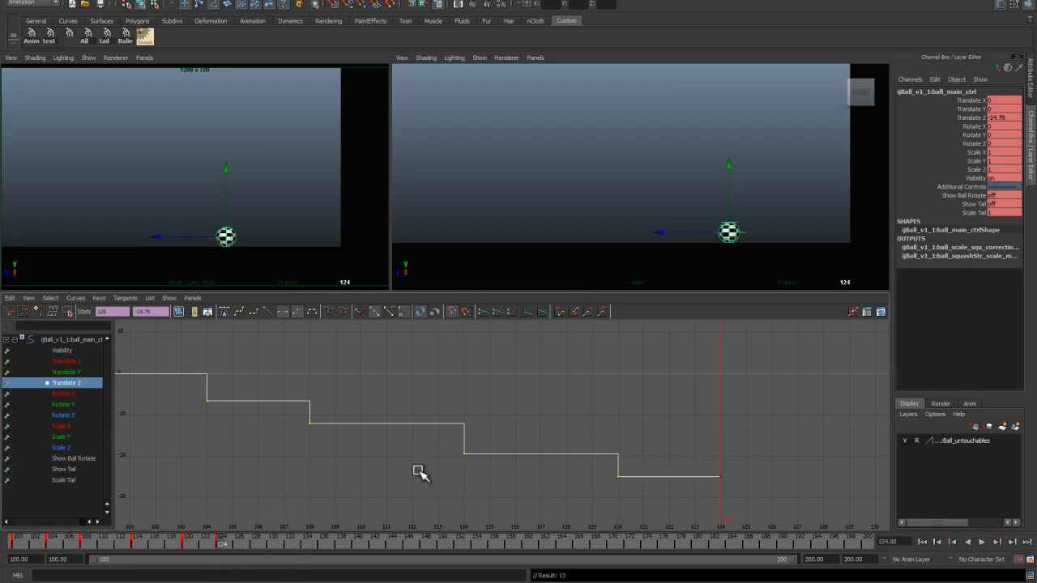
drag(225, 237, 285, 193)
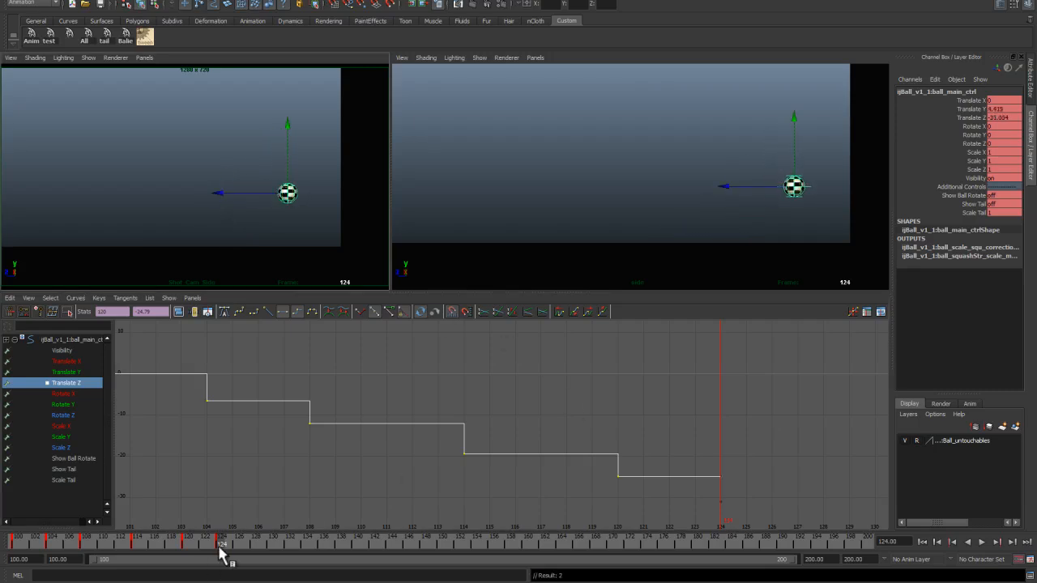
Step: Check the reference, then key frame 128 and move the ball forward and down
drag(226, 547, 267, 556)
key(alt+Tab)
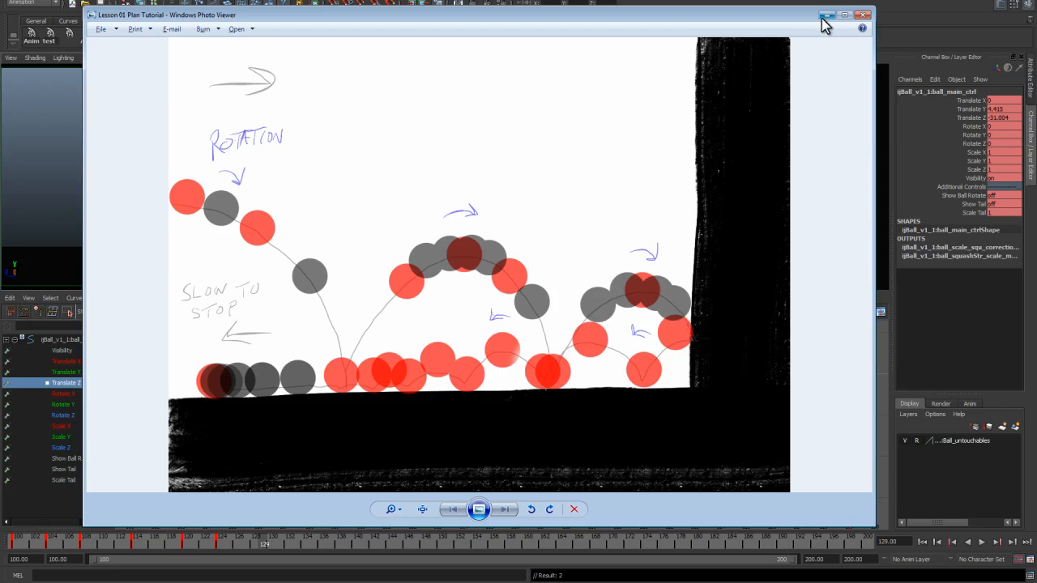
key(alt+Tab)
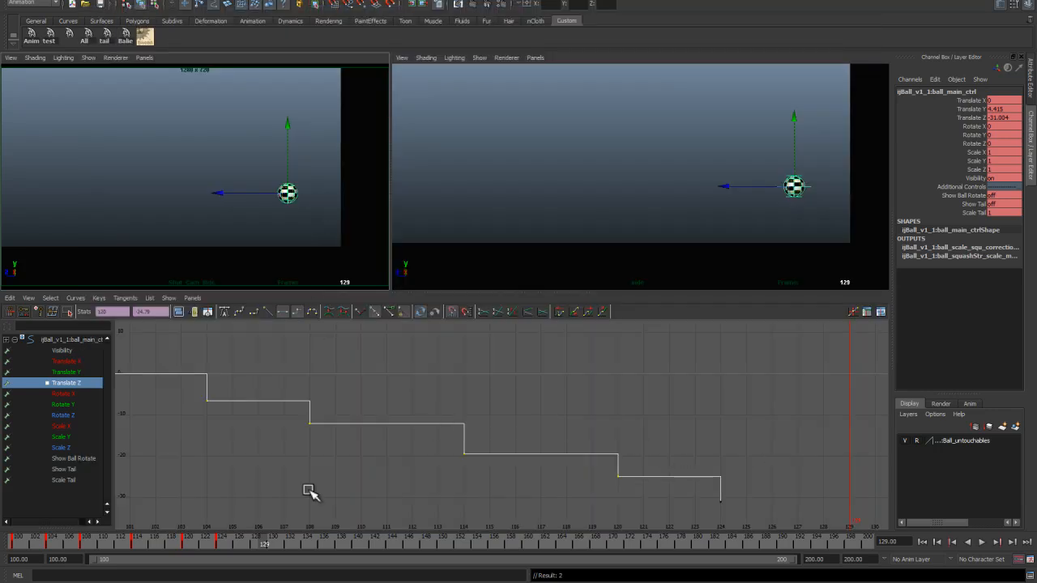
drag(261, 548, 254, 551)
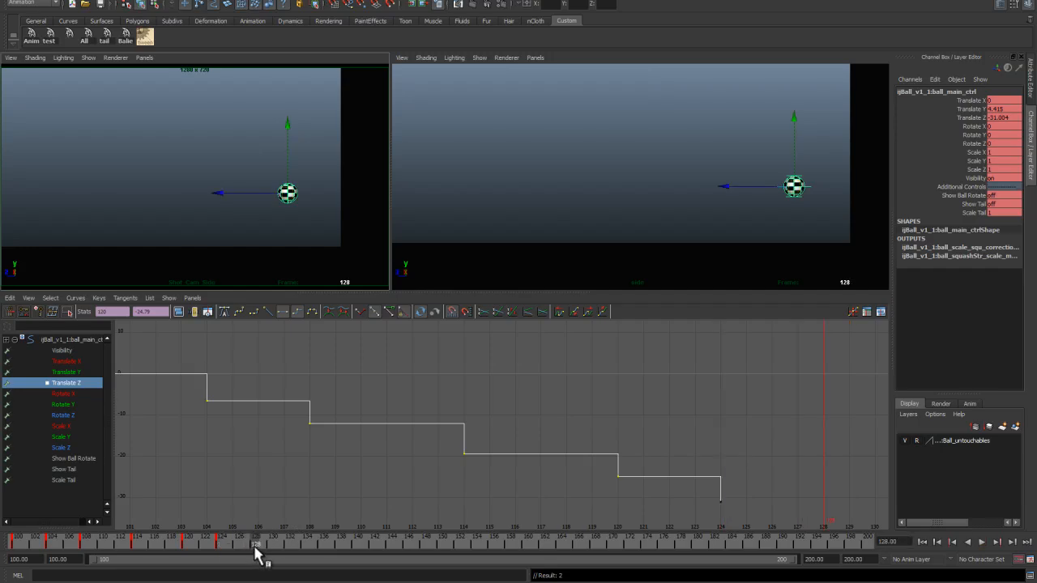
key(s)
drag(288, 195, 330, 212)
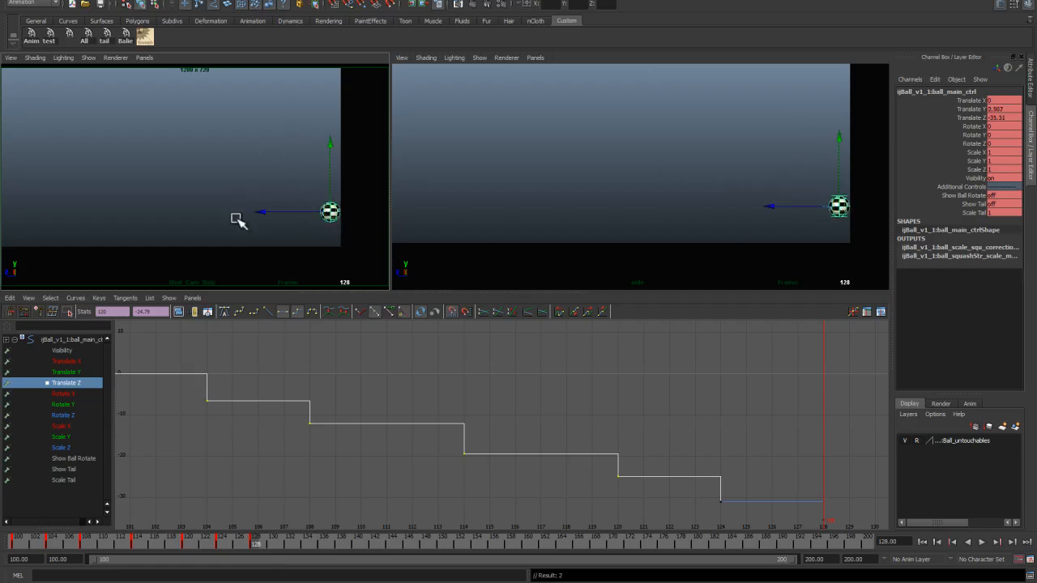
Step: Adjust the Translate Z keys at frames 120 and 124 in the Graph Editor
alt+right_drag(694, 439, 647, 423)
drag(251, 547, 222, 549)
alt+right_drag(341, 429, 403, 447)
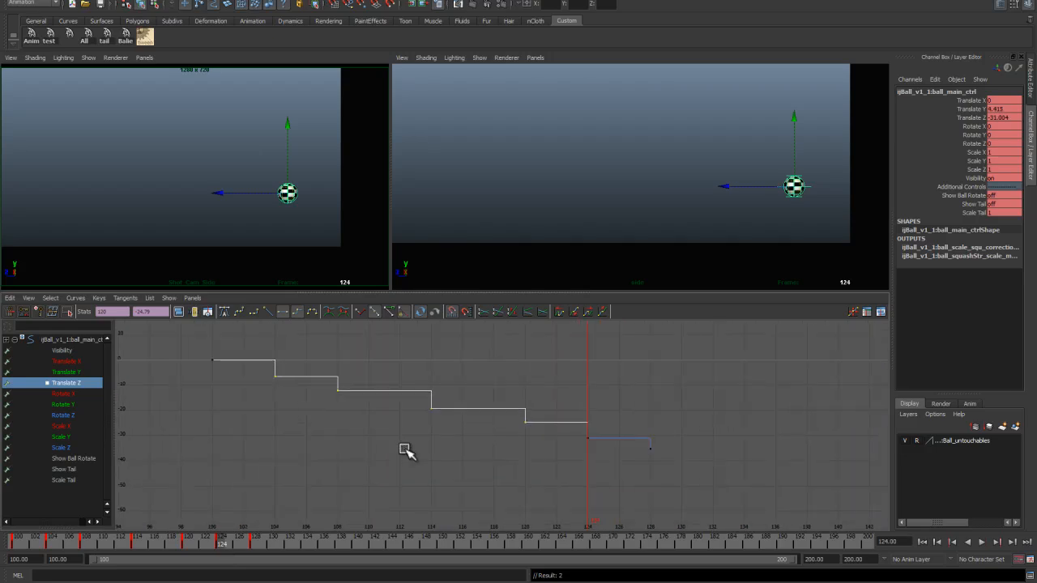
click(403, 447)
drag(491, 398, 535, 451)
shift+middle_drag(525, 434, 525, 439)
click(527, 445)
click(589, 440)
shift+middle_drag(589, 440, 593, 459)
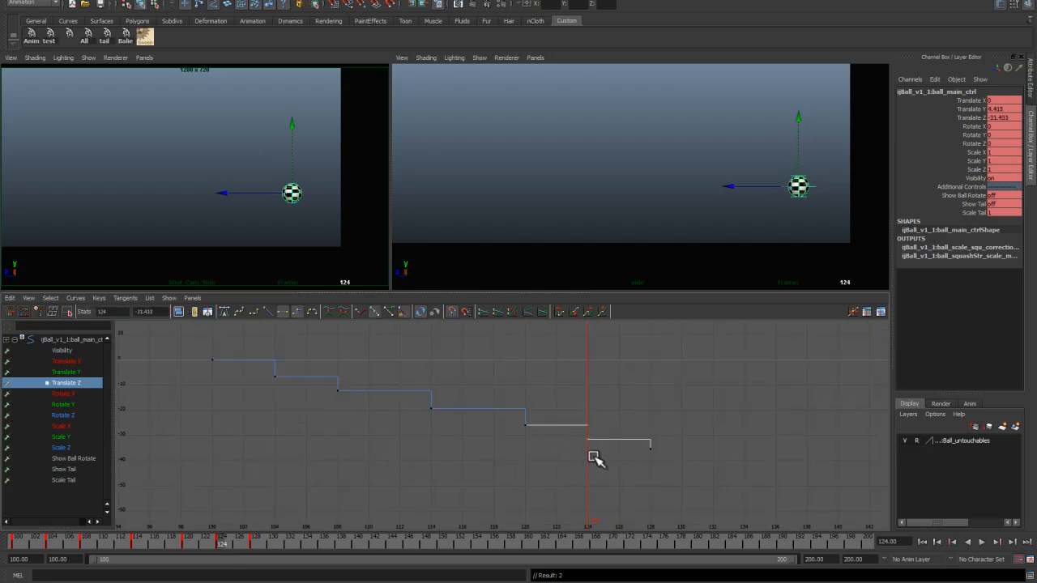
click(593, 459)
Step: Switch to the Translate Y curve and raise the key at frame 114 higher
drag(231, 541, 55, 494)
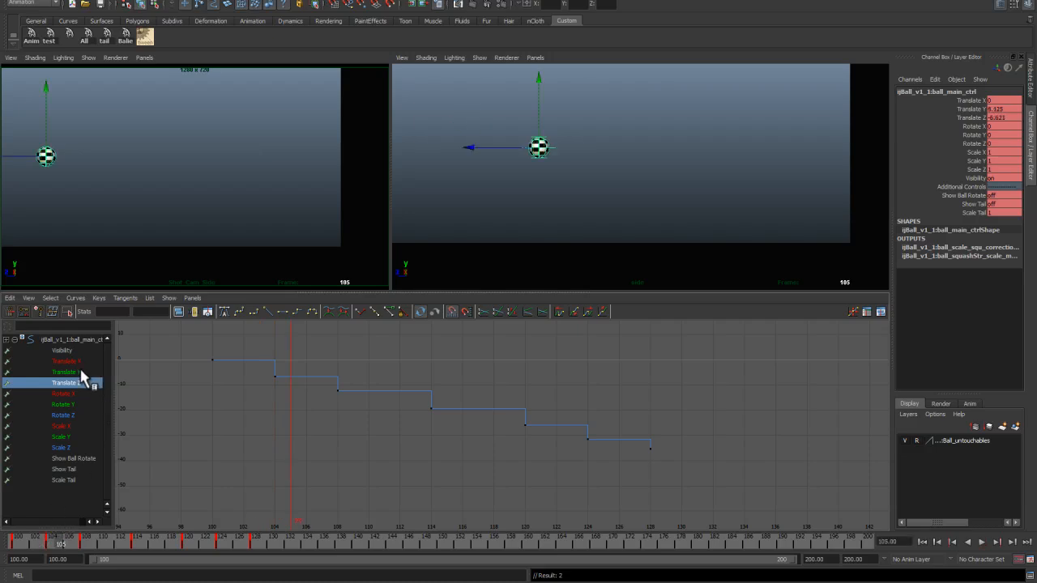
click(81, 372)
drag(179, 340, 285, 435)
middle_drag(285, 435, 272, 385)
scroll(244, 404, down, 5)
drag(65, 536, 133, 556)
drag(480, 402, 508, 440)
shift+middle_drag(507, 431, 506, 418)
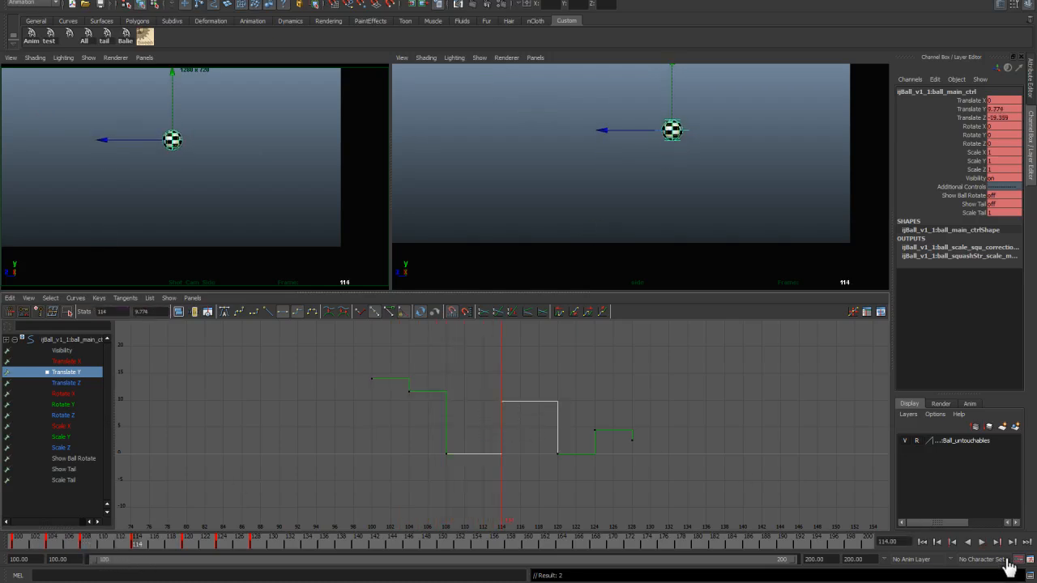
drag(137, 544, 231, 555)
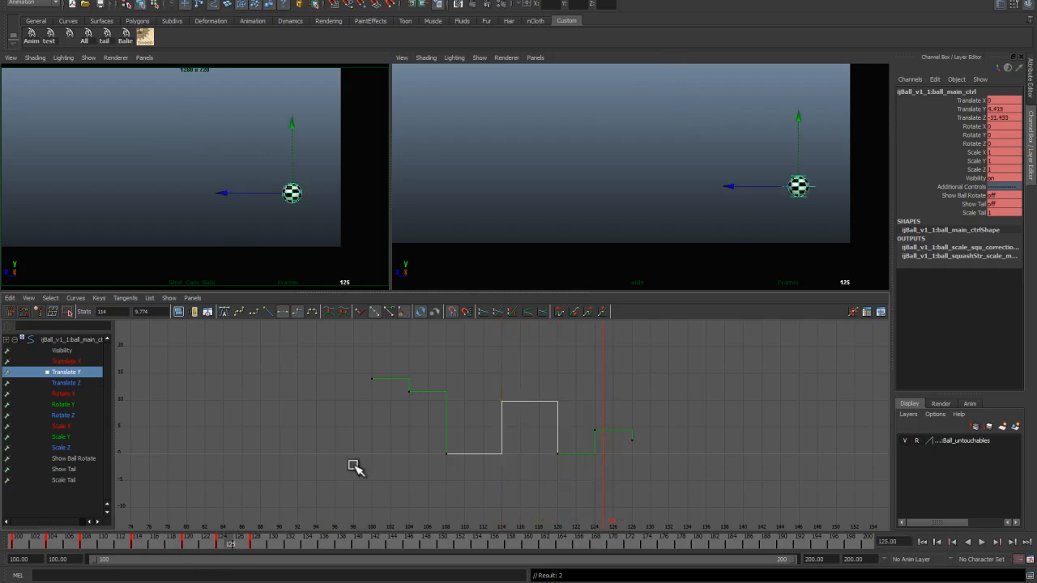
Step: Raise the Translate Y keys at frames 124 and 128 in the Graph Editor
drag(589, 419, 602, 442)
shift+middle_drag(600, 443, 597, 432)
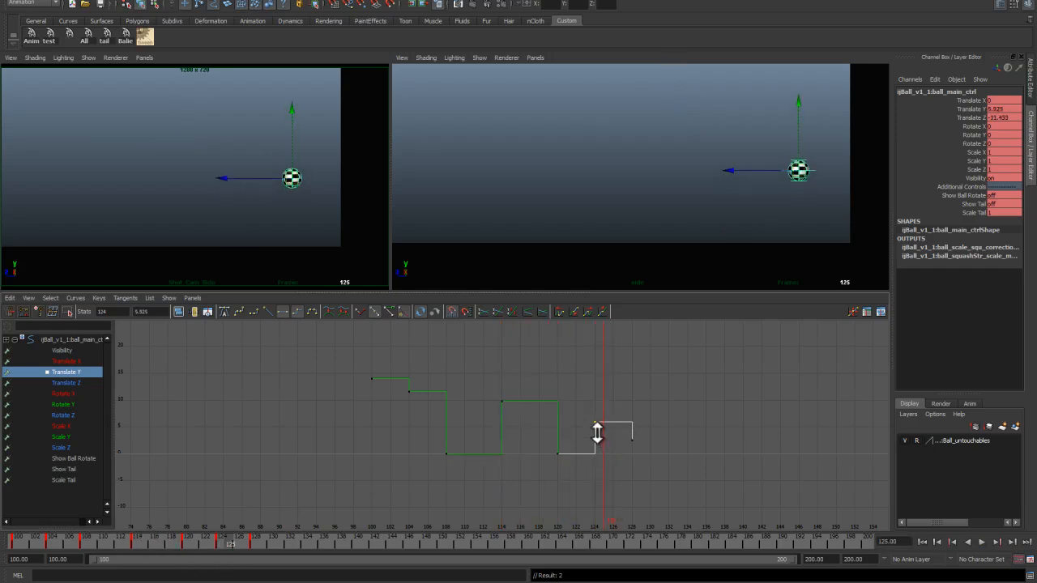
mouse_move(247, 541)
mouse_down()
mouse_move(14, 531)
mouse_move(266, 546)
mouse_move(224, 540)
mouse_move(253, 543)
mouse_up()
drag(624, 431, 640, 451)
shift+middle_drag(633, 445, 632, 438)
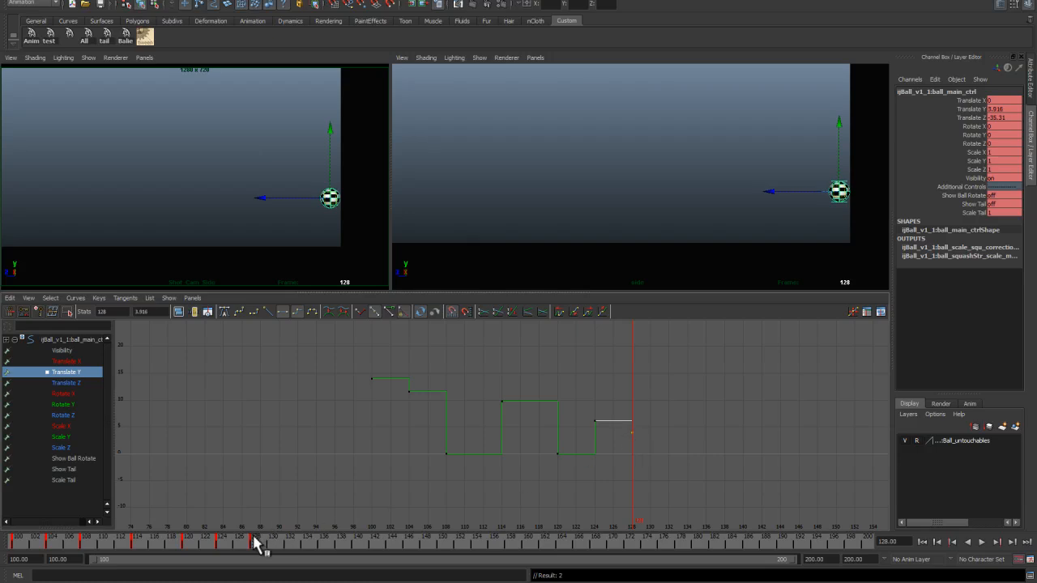
Step: Play back the animation and compare it with the reference drawing
key(alt+v)
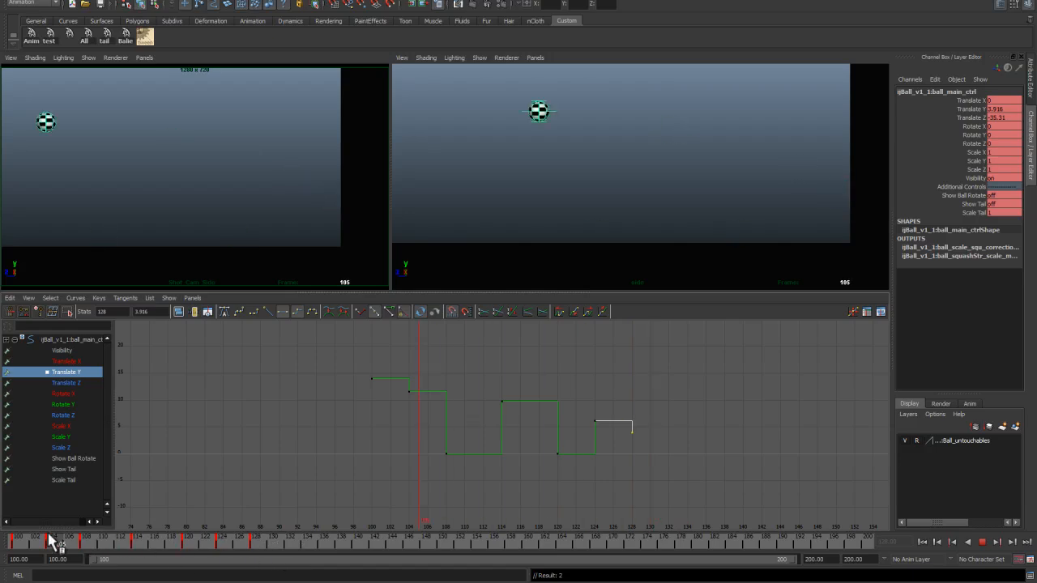
click(94, 541)
drag(113, 548, 263, 546)
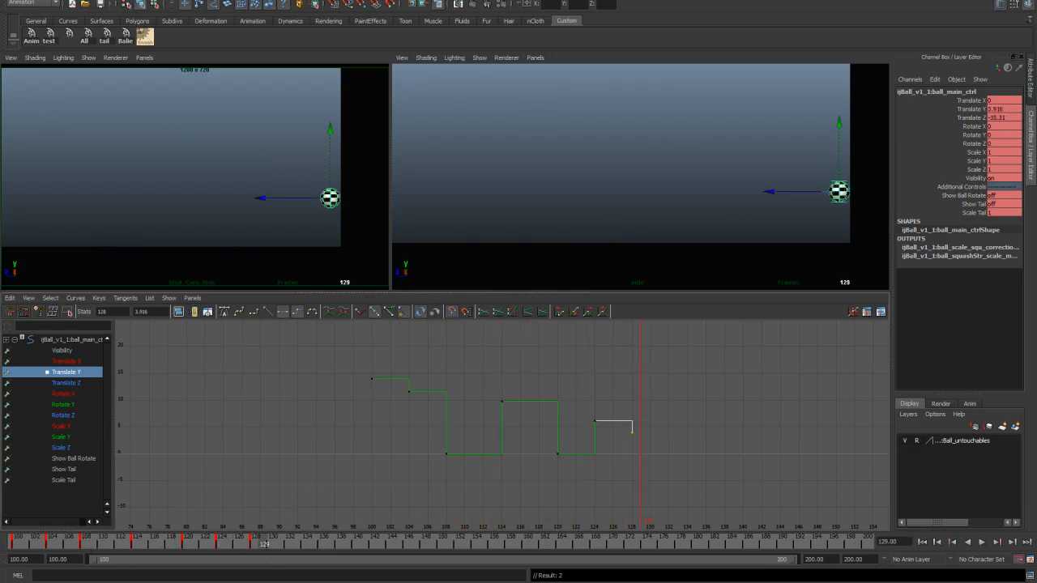
key(alt+Tab)
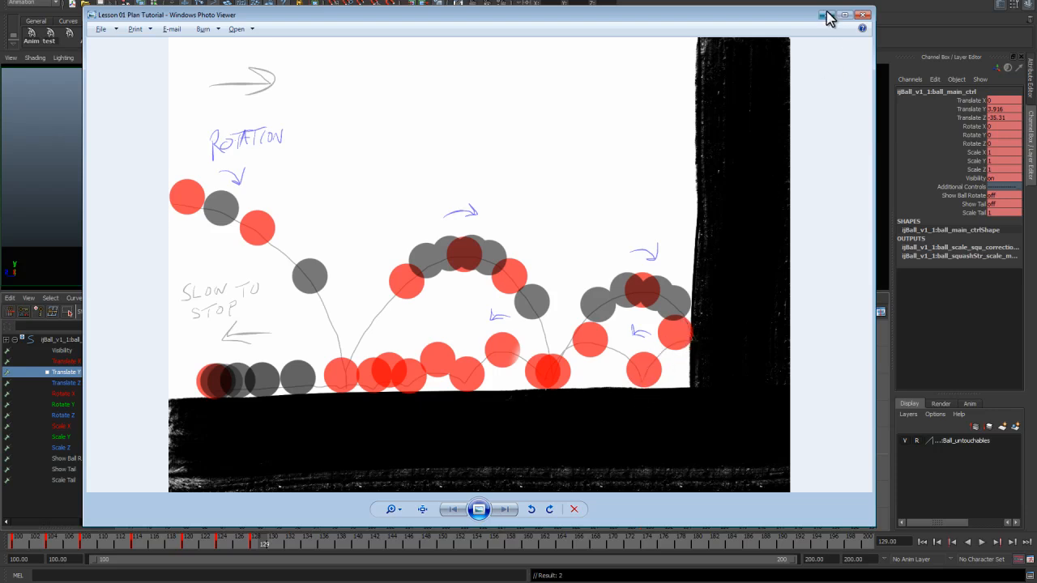
key(alt+Tab)
Step: At frame 132, set Translate Y to 0 and move the ball forward for the next contact
drag(261, 547, 292, 551)
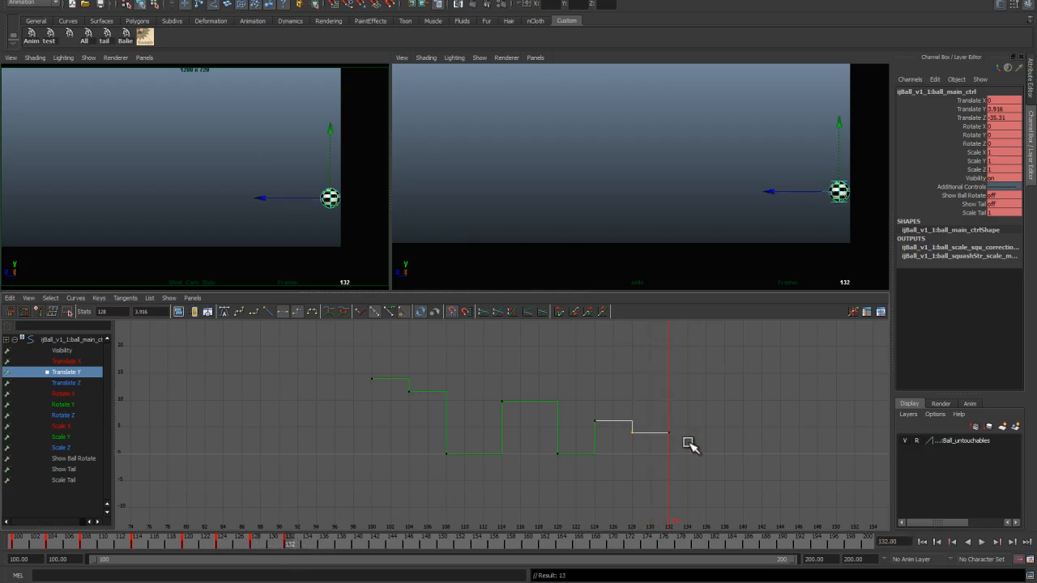
double_click(1011, 109)
text(0)
key(Return)
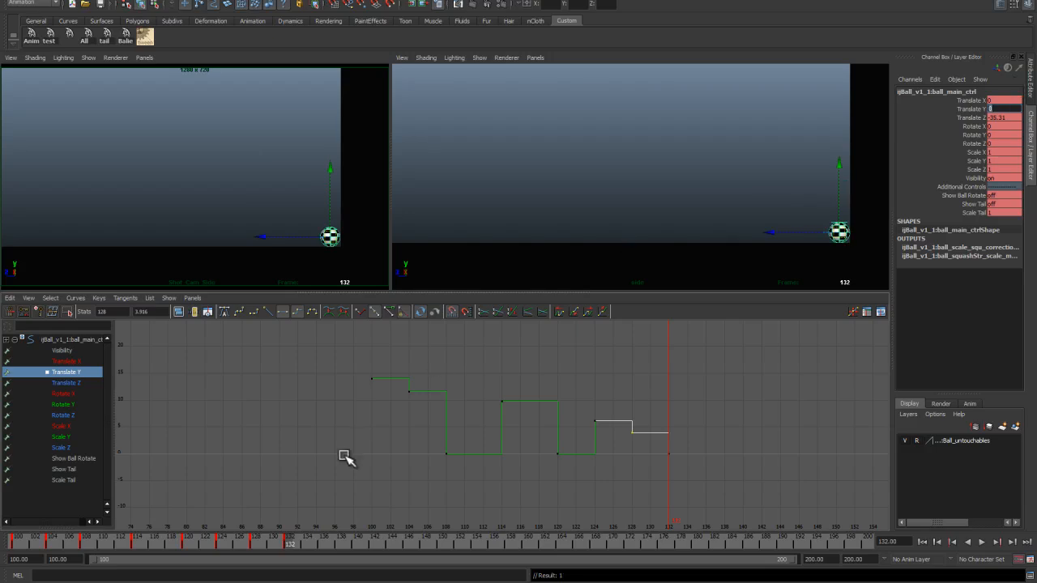
drag(286, 237, 266, 239)
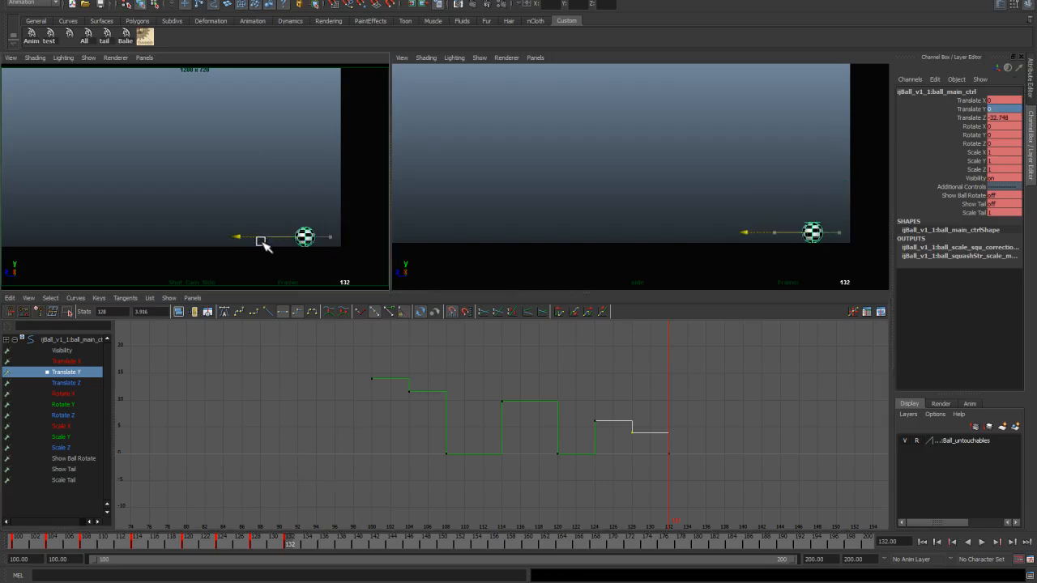
Step: Check the reference again, then adjust the Translate Z key around frame 132
click(275, 544)
drag(274, 548, 320, 551)
alt+middle_drag(629, 456, 464, 446)
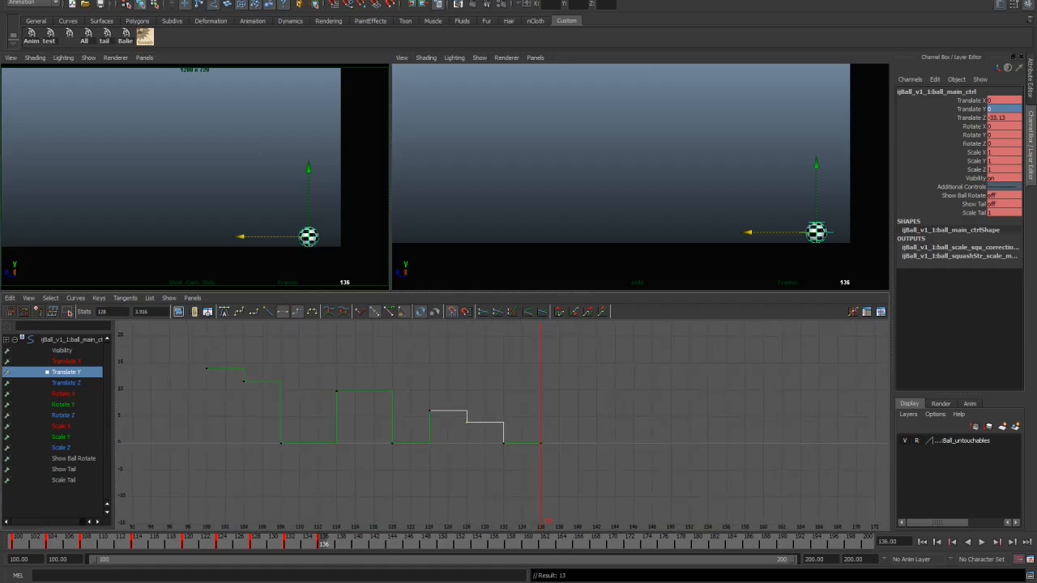
key(alt+Tab)
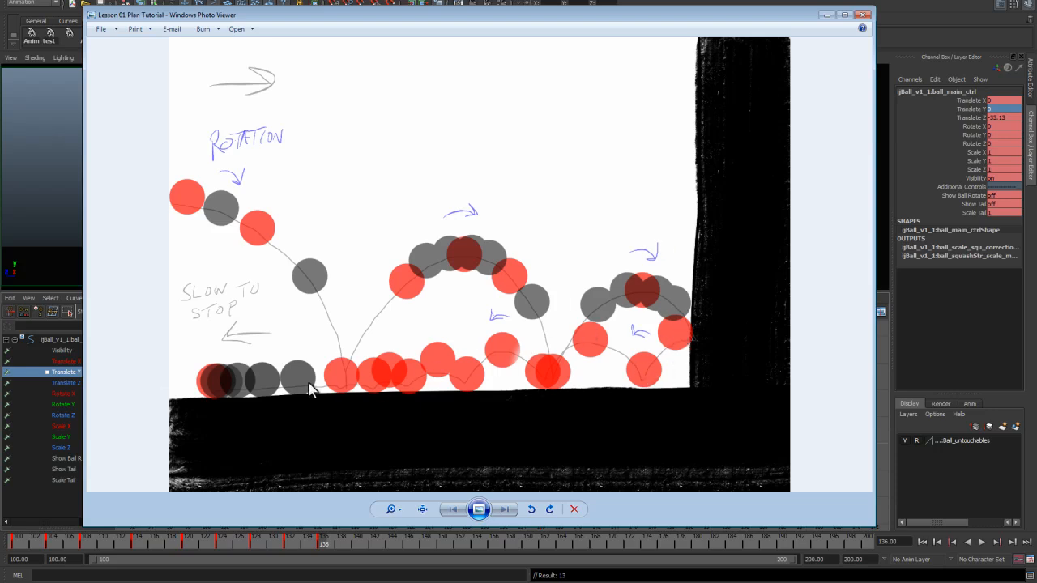
click(829, 14)
click(85, 382)
scroll(594, 474, up, 4)
middle_drag(590, 463, 519, 456)
drag(240, 537, 288, 543)
drag(503, 419, 655, 475)
middle_drag(648, 471, 648, 467)
drag(287, 541, 322, 543)
Step: At frame 136, raise the ball and adjust its Translate Y key for the next small hop
click(68, 371)
key(f)
alt+middle_drag(749, 486, 655, 434)
drag(781, 168, 783, 139)
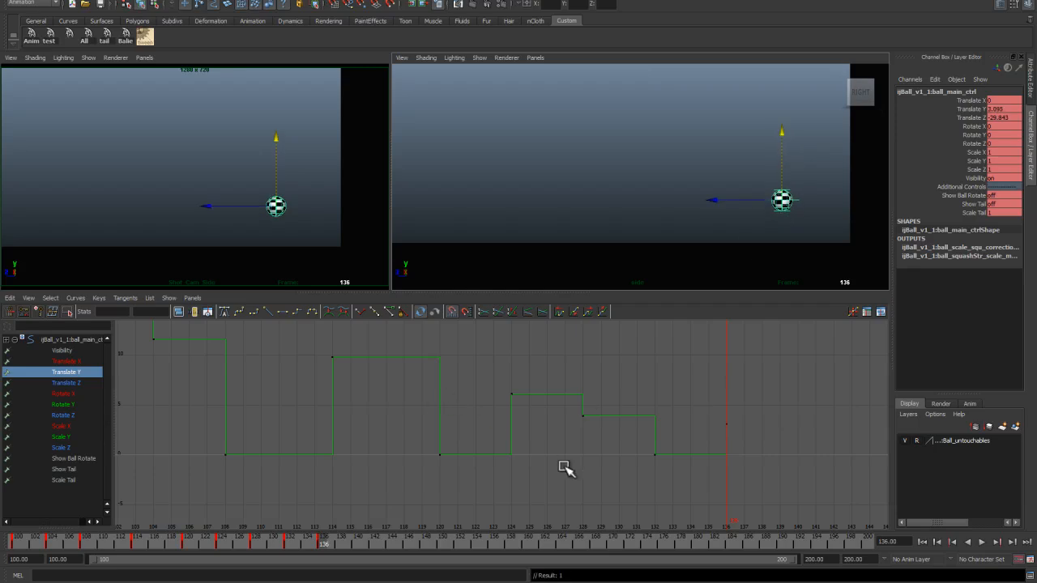
drag(315, 356, 393, 382)
drag(547, 421, 425, 361)
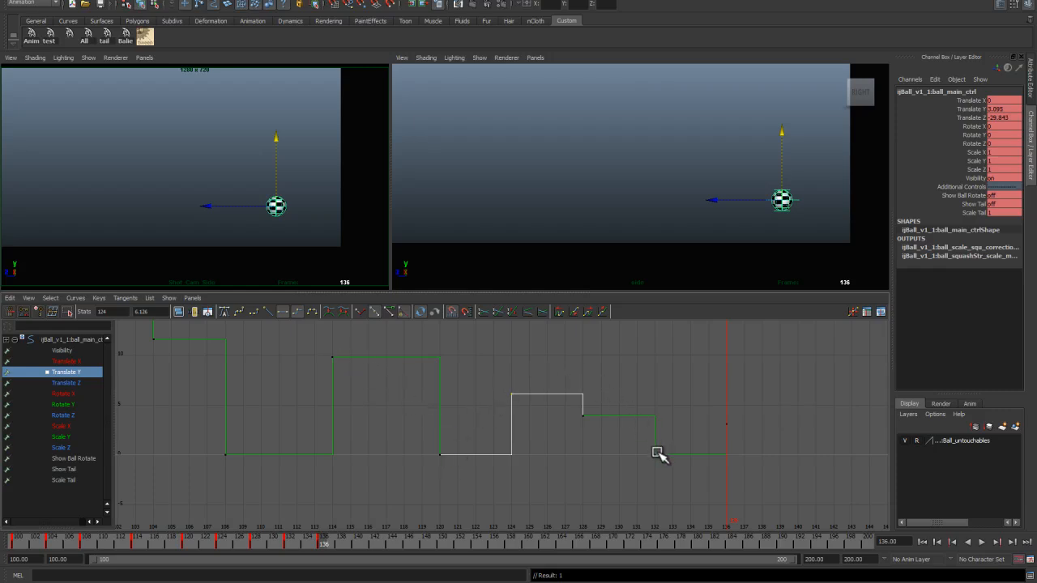
drag(723, 421, 736, 435)
shift+middle_drag(731, 428, 728, 422)
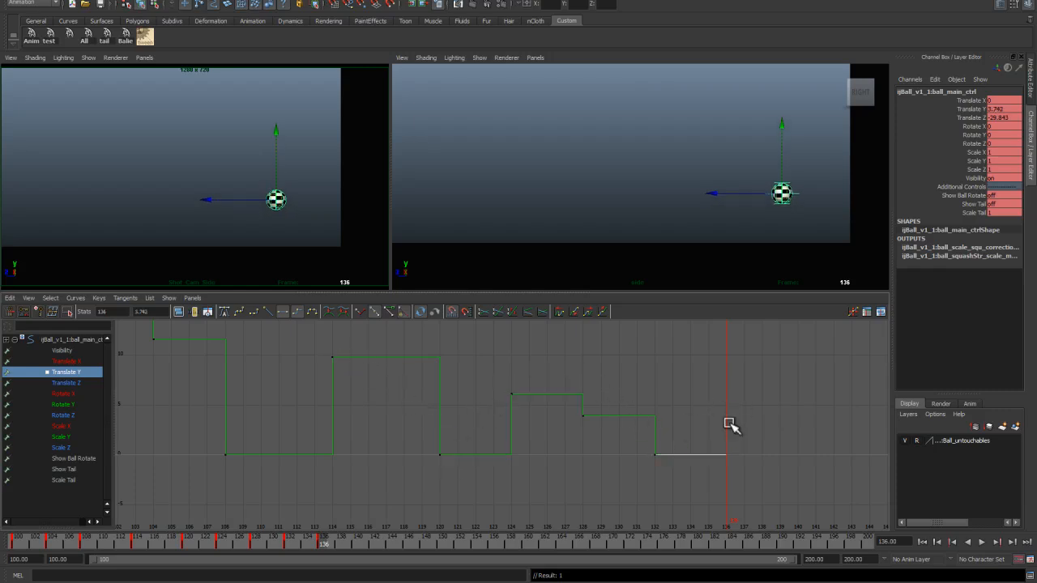
Step: Key frame 140 with Translate Y at 0 and move the ball forward
drag(324, 537, 357, 548)
key(s)
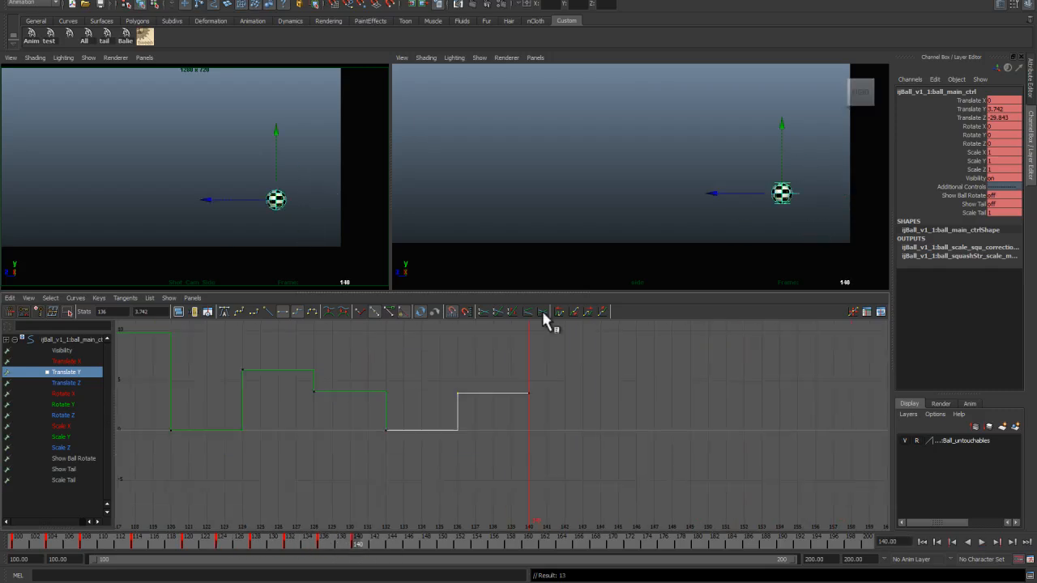
click(1005, 111)
text(0)
key(Return)
drag(726, 232, 689, 233)
Step: Adjust the Translate Z key at frame 140 in the Graph Editor
click(66, 383)
drag(599, 422, 617, 435)
drag(283, 541, 357, 545)
scroll(614, 424, up, 5)
alt+middle_drag(619, 453, 572, 416)
shift+middle_drag(646, 400, 647, 406)
alt+right_drag(651, 413, 265, 384)
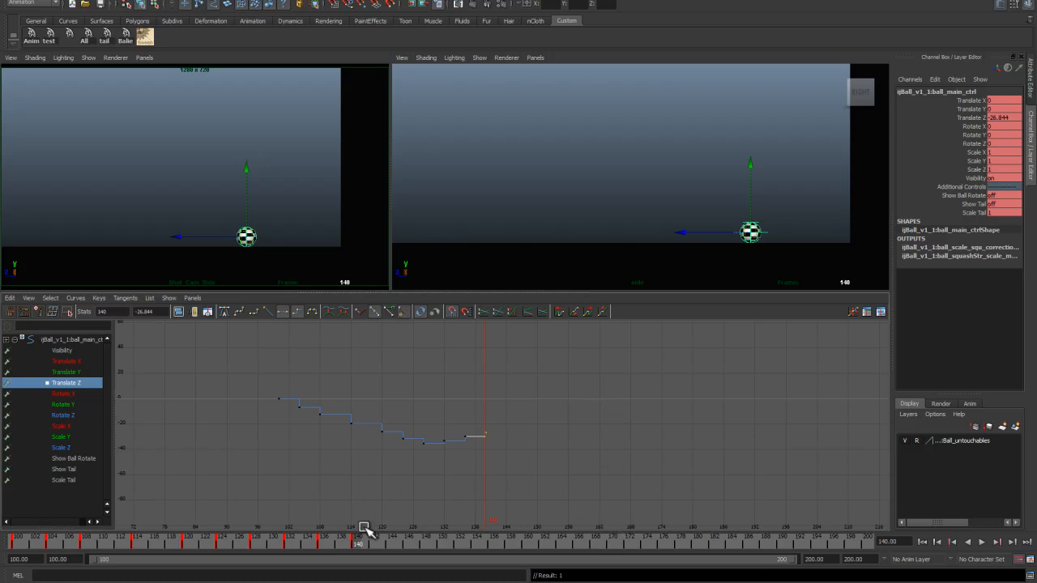
Step: Key frames 144 and 148, moving the ball forward and setting Translate Y to 0 at frame 148
click(66, 372)
click(384, 543)
drag(725, 232, 720, 232)
shift+middle_drag(510, 460, 581, 454)
click(66, 383)
drag(386, 543, 424, 543)
key(s)
drag(725, 207, 708, 230)
click(1001, 109)
text(0)
key(Return)
Step: Key frame 152 with the ball moved up and forward, then nudge its key
scroll(405, 435, up, 5)
shift+middle_drag(405, 435, 405, 431)
drag(260, 541, 460, 542)
key(s)
drag(704, 231, 675, 205)
shift+middle_drag(498, 384, 498, 393)
Step: Key frame 156 with Translate Y at 0 and adjust the Translate Z key there
click(67, 372)
drag(405, 541, 493, 542)
key(s)
click(1001, 109)
text(0)
key(Return)
click(67, 384)
alt+middle_drag(544, 438, 435, 483)
shift+middle_drag(509, 441, 508, 435)
Step: Key frame 160, raising its Translate Y key and adjusting the Translate Z key
drag(493, 543, 520, 546)
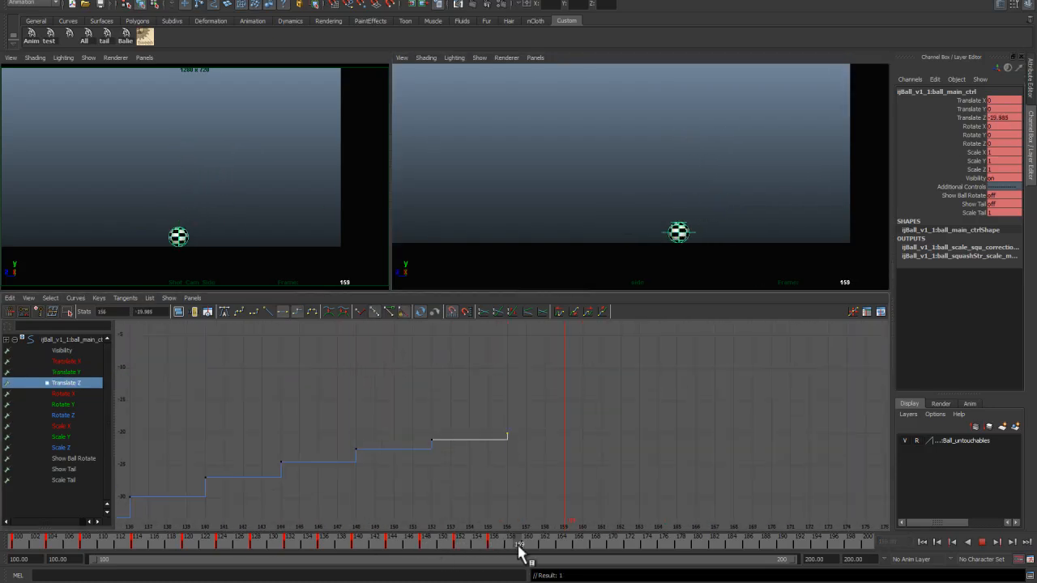
key(s)
click(67, 372)
shift+middle_drag(565, 439, 565, 418)
mouse_move(522, 547)
mouse_down()
mouse_move(539, 549)
mouse_move(523, 546)
mouse_up()
drag(66, 384, 67, 393)
click(66, 383)
shift+middle_drag(584, 442, 584, 437)
mouse_move(524, 543)
mouse_down()
mouse_move(487, 537)
mouse_move(523, 541)
mouse_up()
Step: Key frame 164 with Translate Y at 0 and adjust its Translate Z key
click(66, 372)
drag(523, 543, 560, 546)
key(s)
click(1001, 110)
text(0)
key(Return)
click(66, 383)
shift+middle_drag(489, 418, 490, 413)
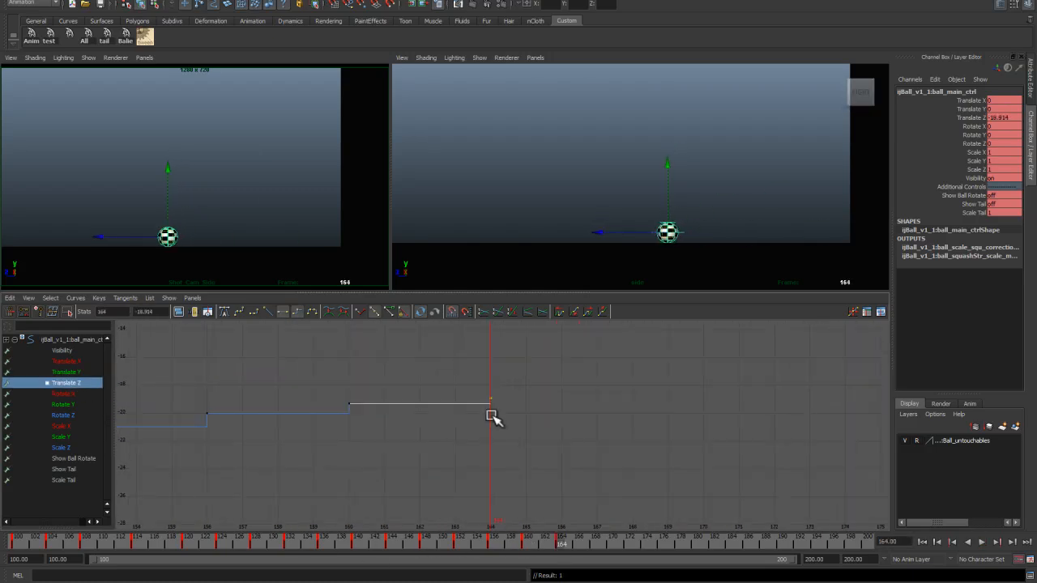
Step: Frame the Translate Y curve and set a key at frame 168
drag(559, 543, 141, 488)
mouse_move(230, 512)
mouse_down()
mouse_move(53, 480)
mouse_move(572, 535)
mouse_move(563, 537)
mouse_up()
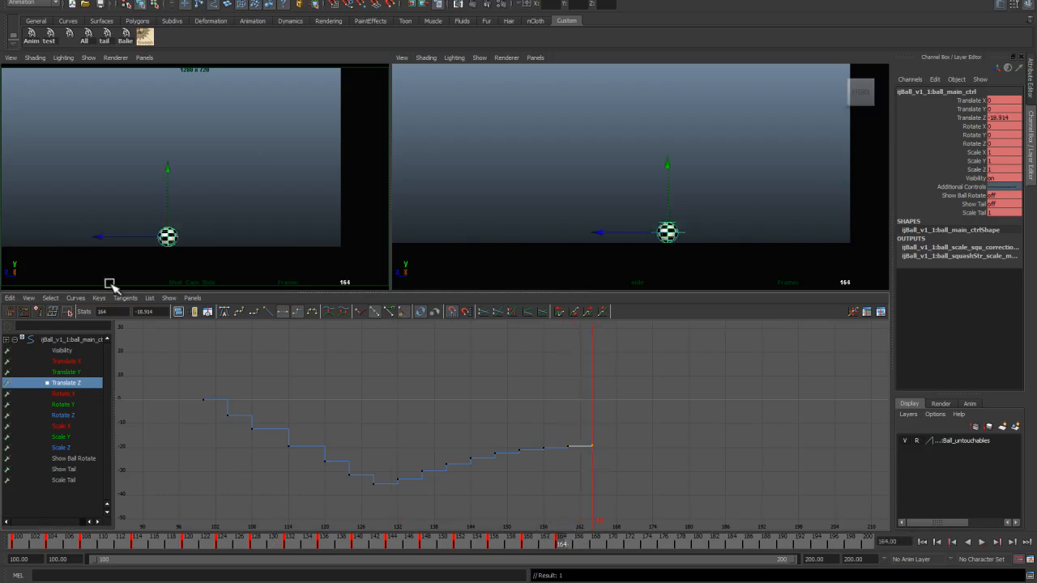
click(88, 372)
key(f)
alt+middle_drag(604, 468, 169, 407)
alt+right_drag(287, 433, 391, 451)
drag(563, 544, 595, 555)
key(s)
Step: Raise the Translate Y key at frame 168 slightly
drag(524, 416, 541, 450)
shift+middle_drag(534, 452, 532, 436)
click(540, 443)
key(a)
alt+middle_drag(654, 472, 343, 396)
alt+right_drag(344, 395, 414, 458)
alt+middle_drag(506, 416, 507, 474)
drag(528, 376, 547, 397)
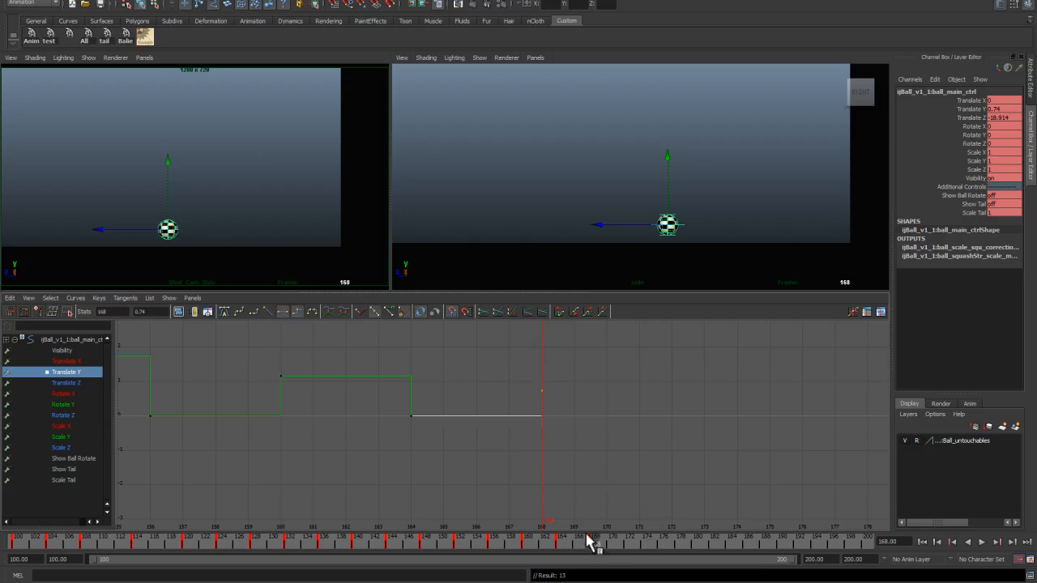
Step: Adjust the latest Translate Z keys on the curve
click(91, 385)
key(a)
alt+middle_drag(733, 512, 468, 482)
alt+right_drag(470, 486, 483, 452)
drag(535, 346, 564, 387)
key(f)
alt+right_drag(557, 450, 504, 442)
drag(534, 384, 564, 419)
click(561, 414)
Step: Key frame 172 and set Translate Y to 0
click(628, 544)
key(s)
click(66, 372)
key(f)
click(1004, 109)
text(0)
key(Return)
Step: Key frame 176 and raise its Translate Y key slightly
alt+right_drag(462, 471, 616, 472)
alt+middle_drag(616, 454, 454, 465)
click(663, 545)
key(s)
drag(444, 404, 473, 442)
middle_drag(470, 443, 465, 429)
mouse_move(664, 546)
mouse_down()
mouse_move(651, 548)
mouse_move(663, 547)
mouse_up()
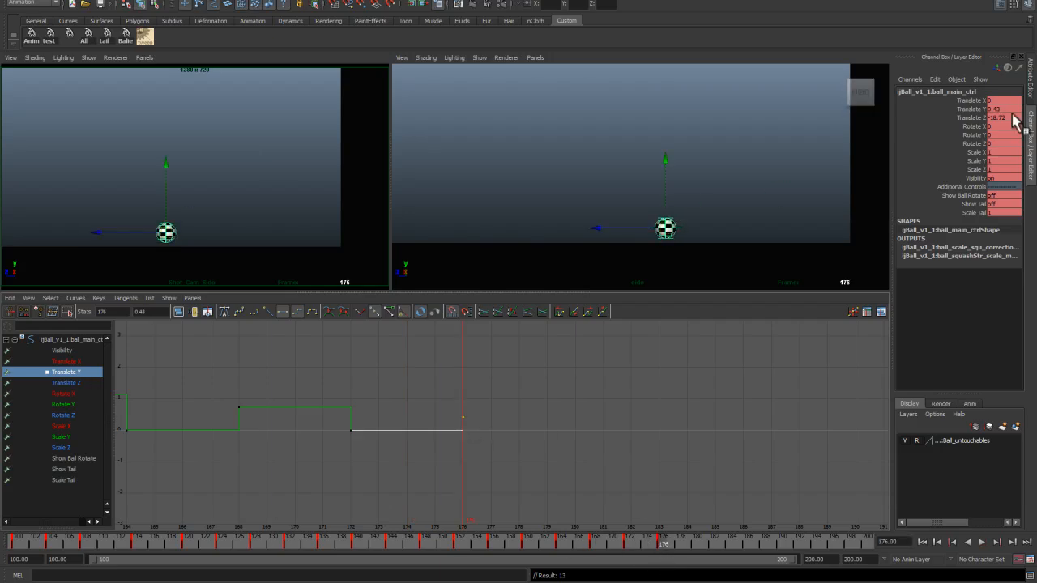
Step: Review the Translate Z curve and play back the animation
click(66, 383)
key(f)
alt+right_drag(486, 453, 568, 453)
alt+middle_drag(729, 477, 523, 452)
key(f)
click(982, 542)
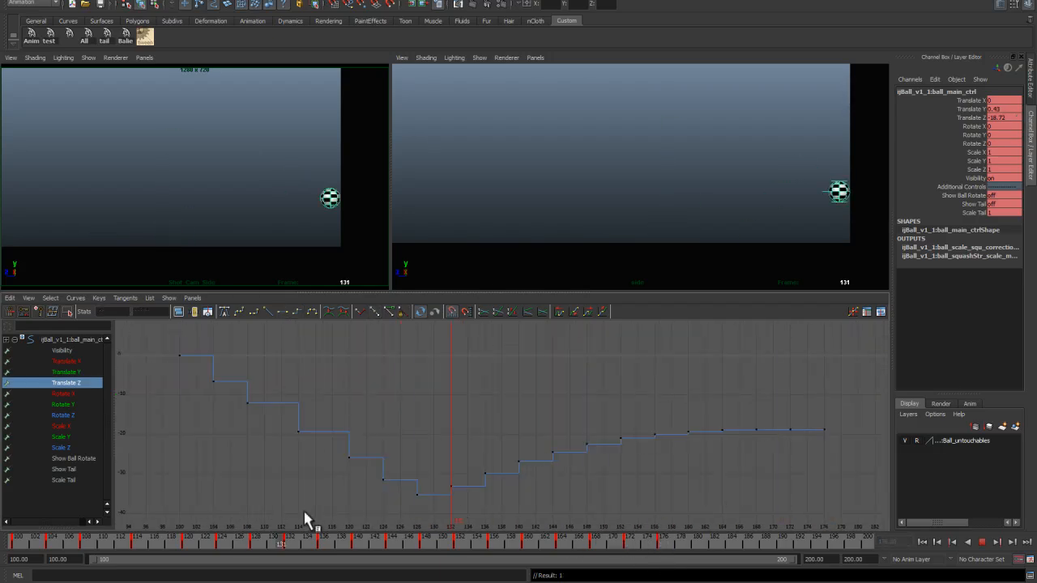
drag(305, 512, 119, 510)
Step: Frame the Translate Y curve and set a key at frame 196
click(67, 372)
key(f)
alt+right_drag(616, 473, 567, 472)
alt+middle_drag(567, 518, 418, 514)
drag(628, 545, 796, 551)
click(833, 549)
key(s)
Step: Shape the small Translate Y hops between frames 176 and 196, setting the selected key to 0
alt+right_drag(559, 451, 624, 452)
drag(519, 401, 551, 434)
shift+drag(648, 404, 678, 438)
shift+drag(717, 403, 776, 439)
click(1003, 109)
text(0)
shift+drag(683, 396, 700, 438)
shift+drag(554, 448, 444, 440)
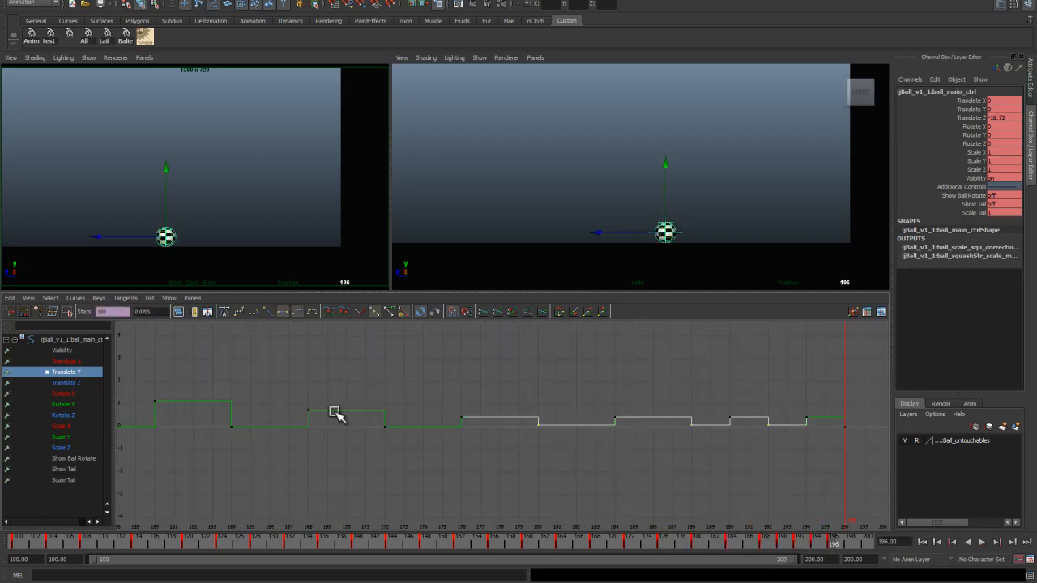
key(Return)
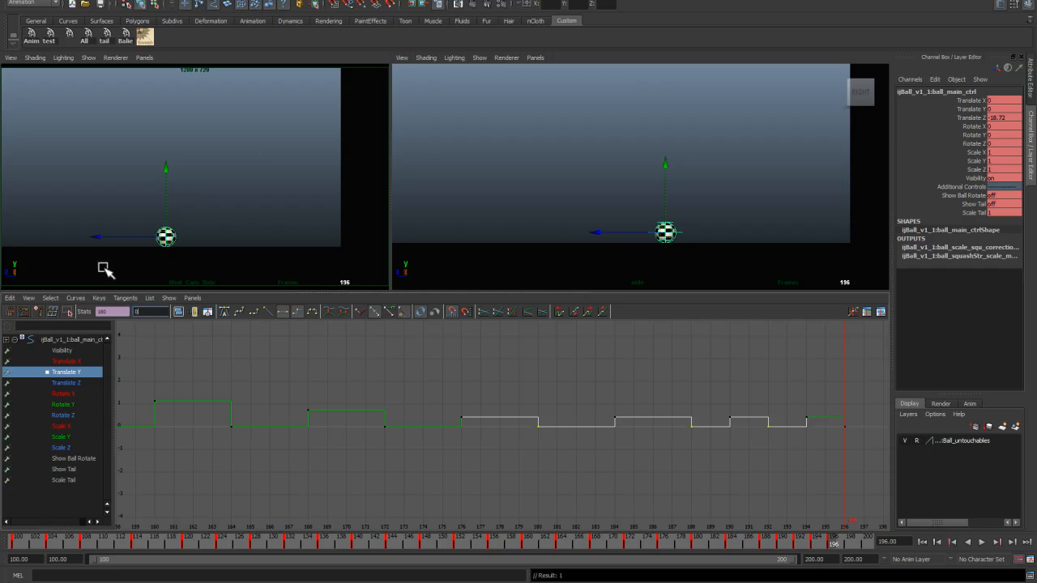
Step: Zoom out and scrub through the whole Translate Y curve
scroll(451, 445, down, 3)
click(820, 543)
drag(820, 543, 748, 553)
scroll(510, 482, down, 4)
alt+middle_drag(477, 429, 514, 435)
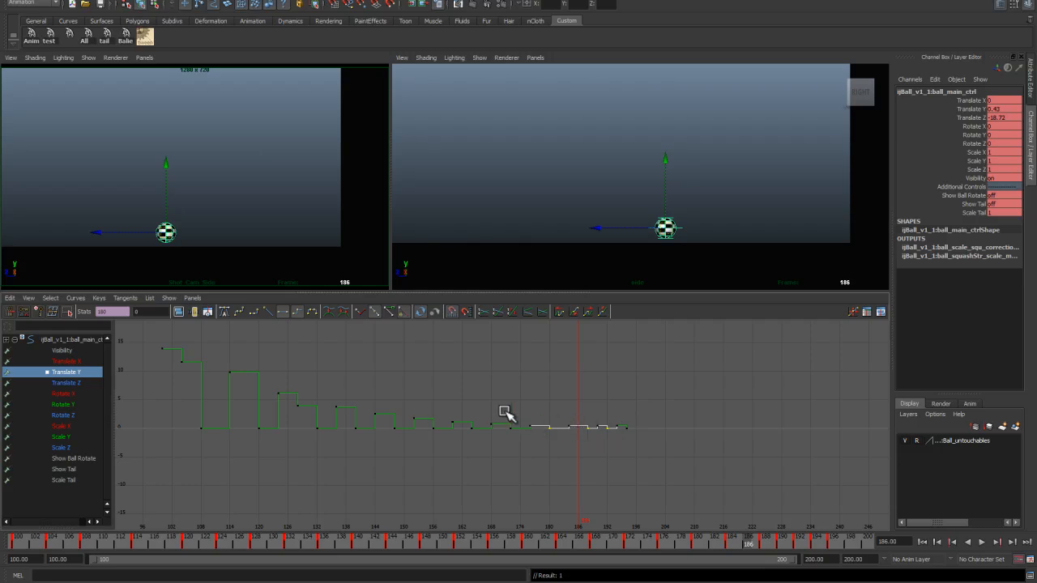
Step: Inspect the Translate Z curve, then frame and zoom into the tail end of the Translate Y curve
scroll(585, 423, up, 3)
alt+middle_drag(590, 437, 453, 415)
scroll(461, 454, up, 5)
click(86, 384)
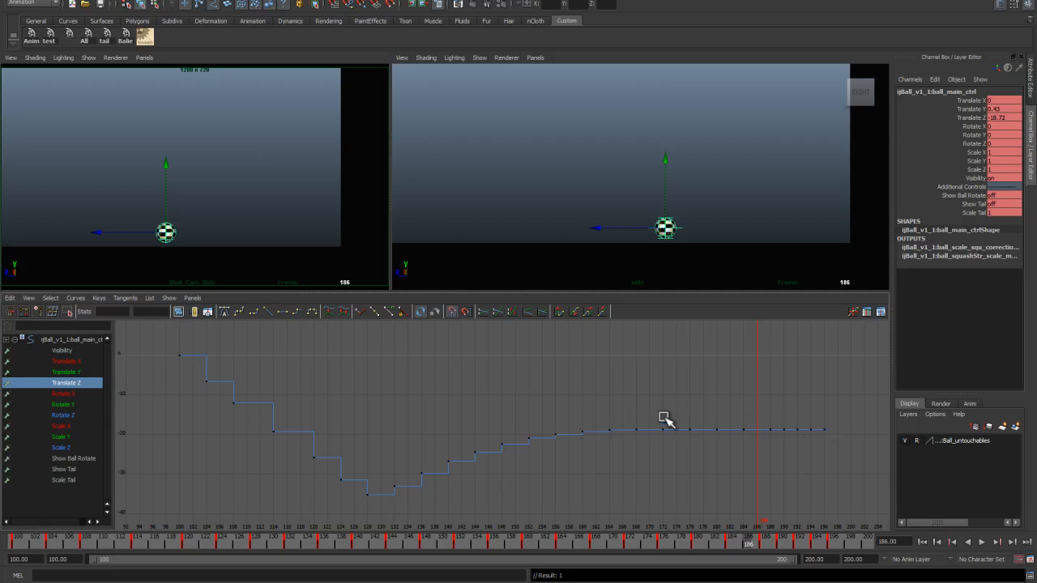
alt+right_drag(648, 430, 564, 423)
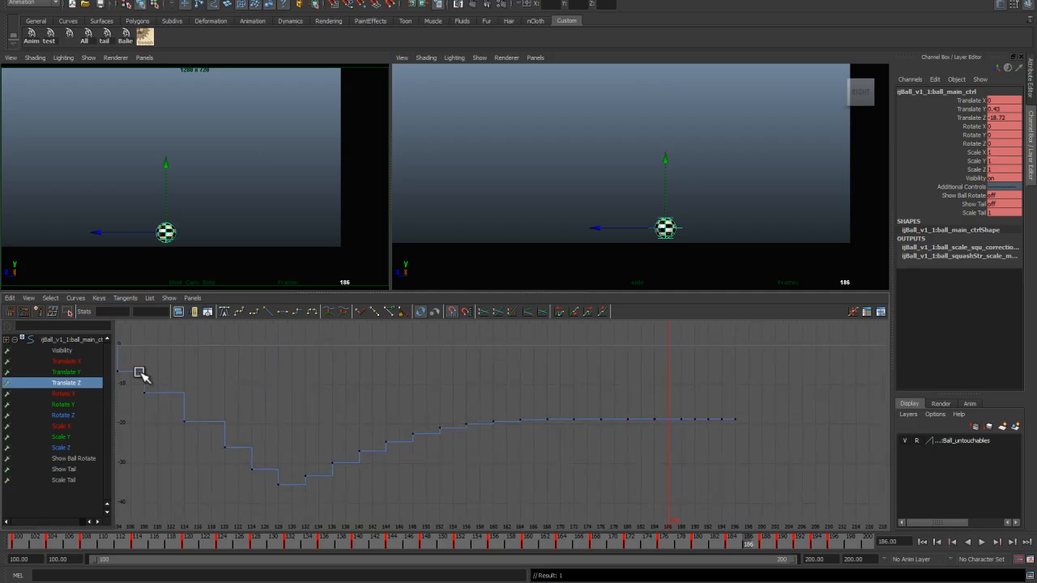
click(87, 373)
key(f)
alt+middle_drag(676, 427, 622, 377)
alt+right_drag(622, 377, 680, 412)
alt+middle_drag(681, 411, 292, 378)
alt+right_drag(292, 377, 527, 427)
alt+middle_drag(526, 428, 574, 439)
drag(368, 402, 405, 457)
key(f)
alt+right_drag(483, 511, 490, 435)
alt+middle_drag(490, 435, 444, 410)
alt+right_drag(443, 410, 460, 443)
Step: Lower the peaks of the last three small Translate Y hops
click(555, 367)
shift+middle_drag(556, 367, 556, 380)
click(656, 367)
shift+middle_drag(655, 369, 661, 409)
click(720, 369)
shift+middle_drag(720, 368, 726, 413)
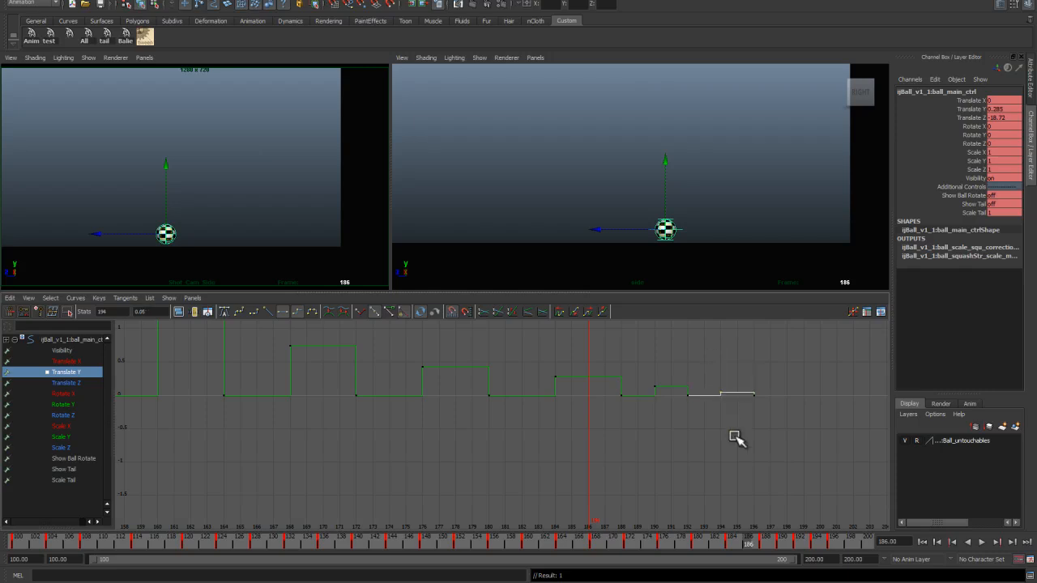
Step: Set keys at frames 197, 198, 199 and 200
drag(753, 546, 841, 547)
key(s)
click(850, 546)
key(s)
scroll(798, 434, up, 4)
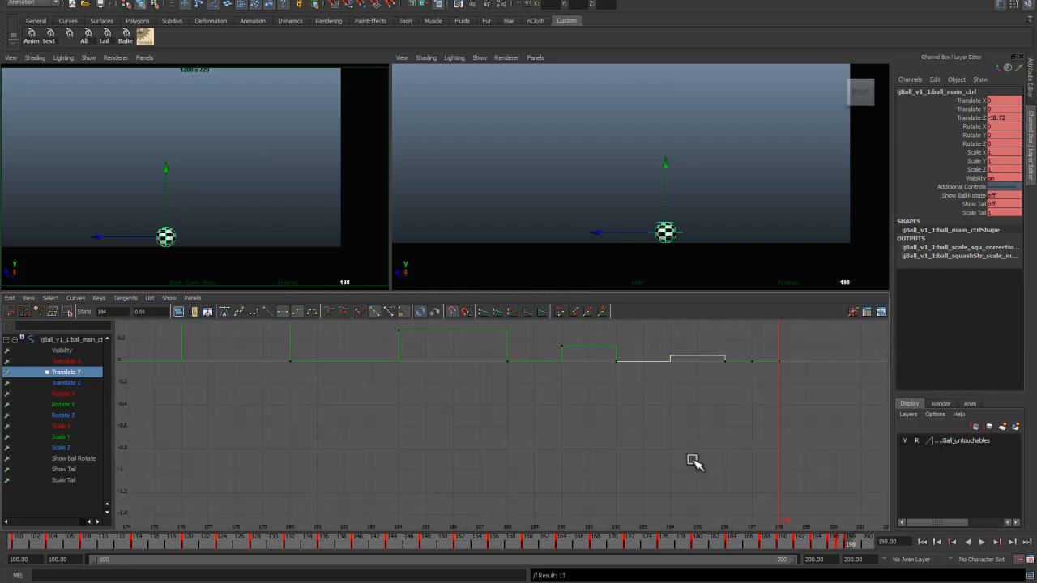
click(857, 544)
key(s)
click(866, 547)
key(s)
Step: Shape a final tiny Translate Y hop between frames 198 and 200
alt+middle_drag(790, 426, 669, 441)
scroll(669, 441, up, 3)
drag(673, 353, 684, 390)
alt+shift+right_drag(735, 415, 722, 382)
alt+shift+right_drag(682, 418, 668, 444)
alt+middle_drag(640, 357, 558, 411)
drag(601, 388, 616, 408)
shift+middle_drag(608, 414, 608, 413)
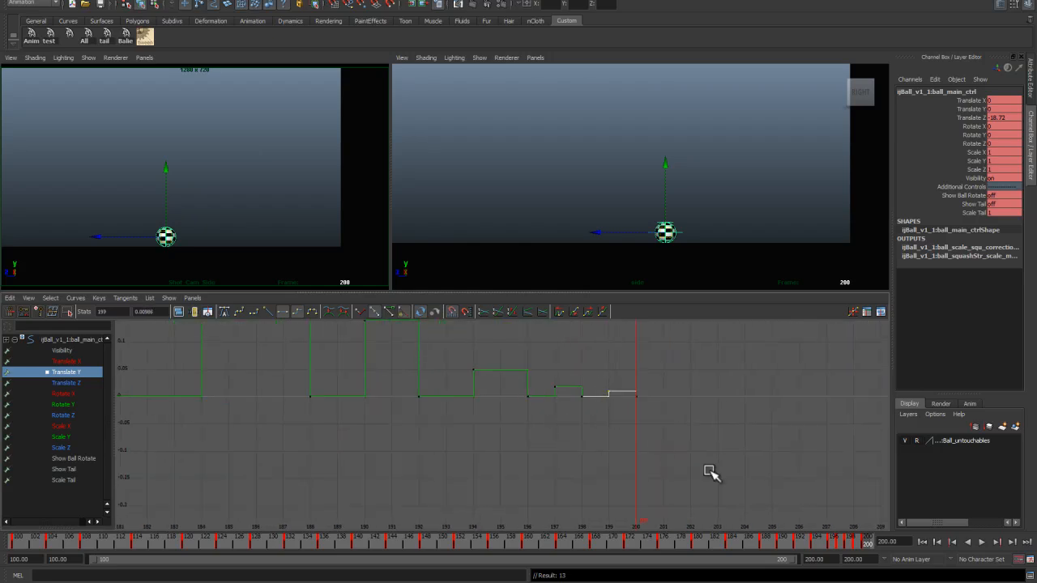
Step: Play back the animation and scrub through the full Translate Y curve
drag(865, 548, 112, 469)
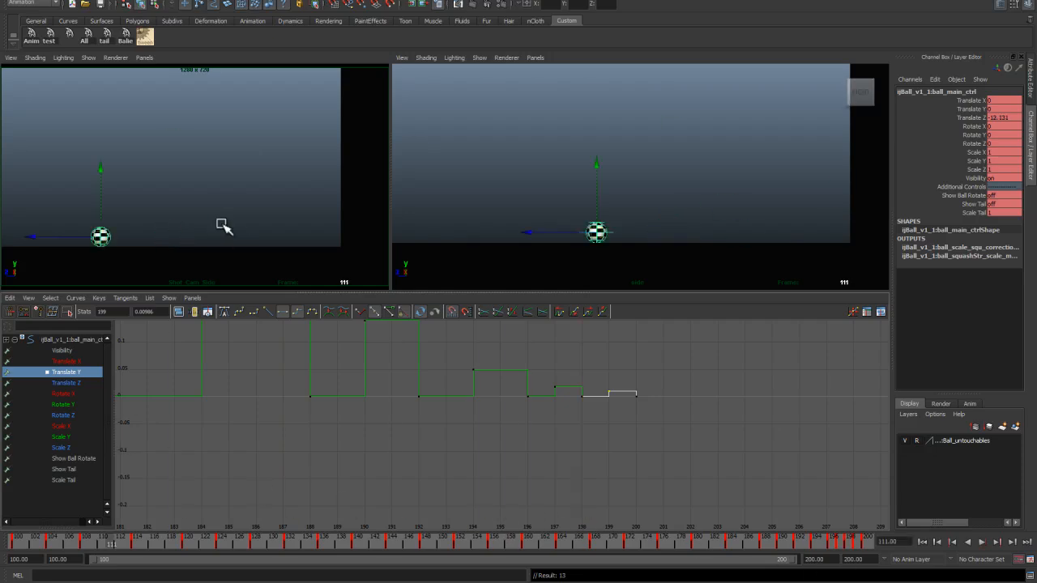
key(space)
key(alt+v)
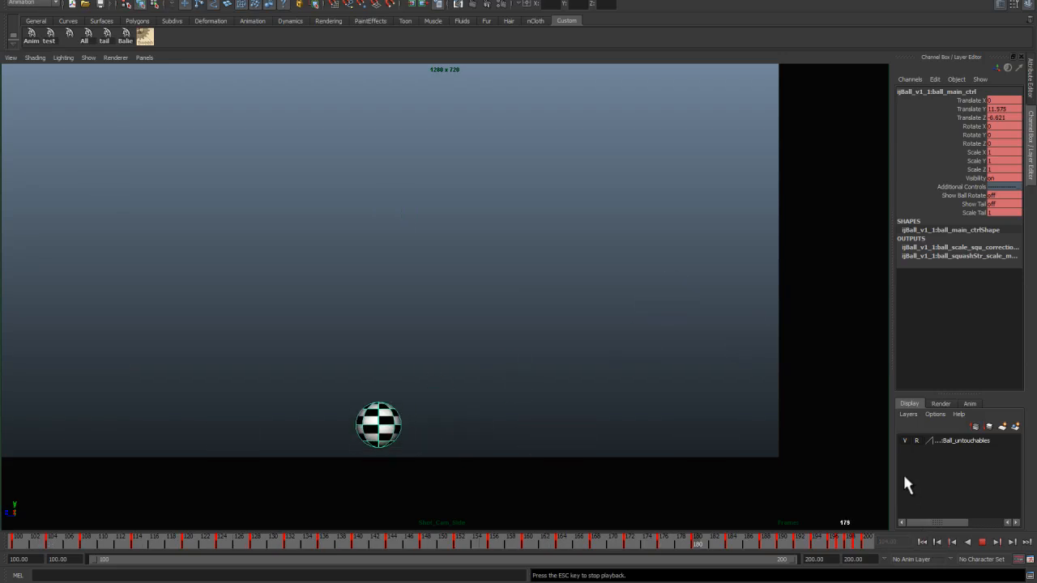
key(Escape)
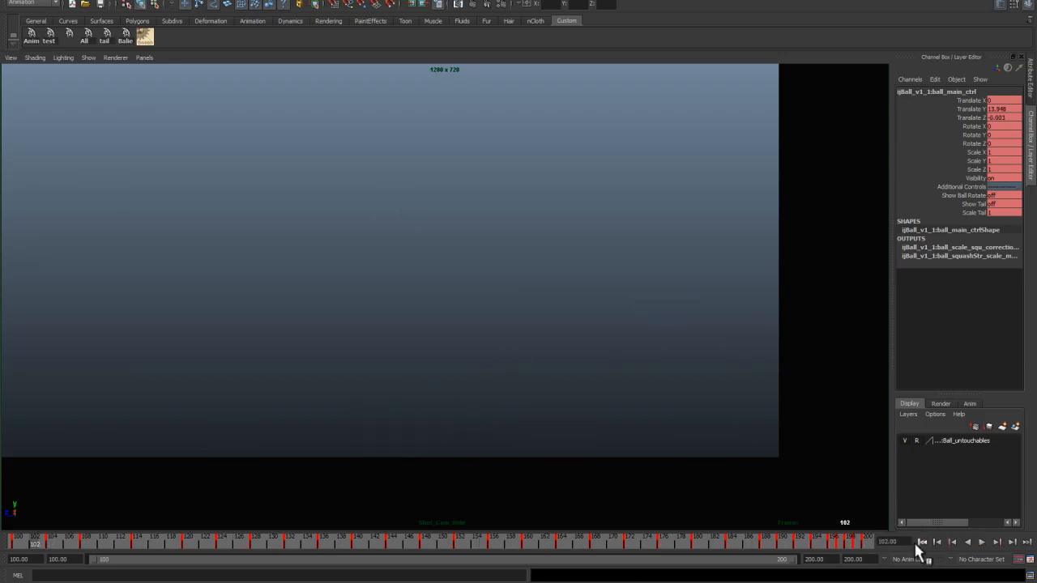
drag(758, 541, 606, 537)
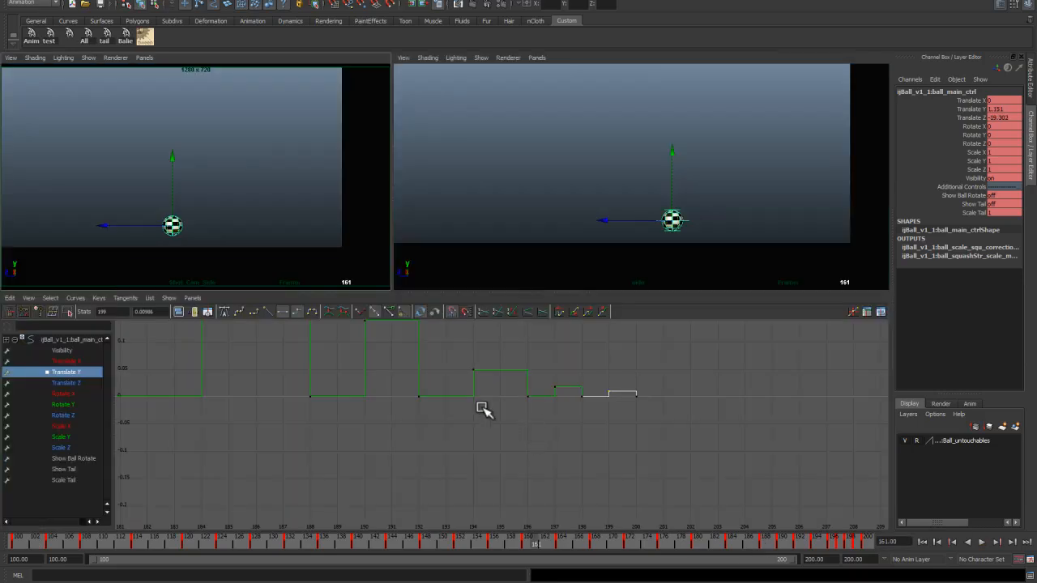
click(420, 473)
alt+right_drag(420, 472, 350, 352)
alt+middle_drag(349, 352, 433, 439)
alt+right_drag(433, 439, 422, 406)
key(f)
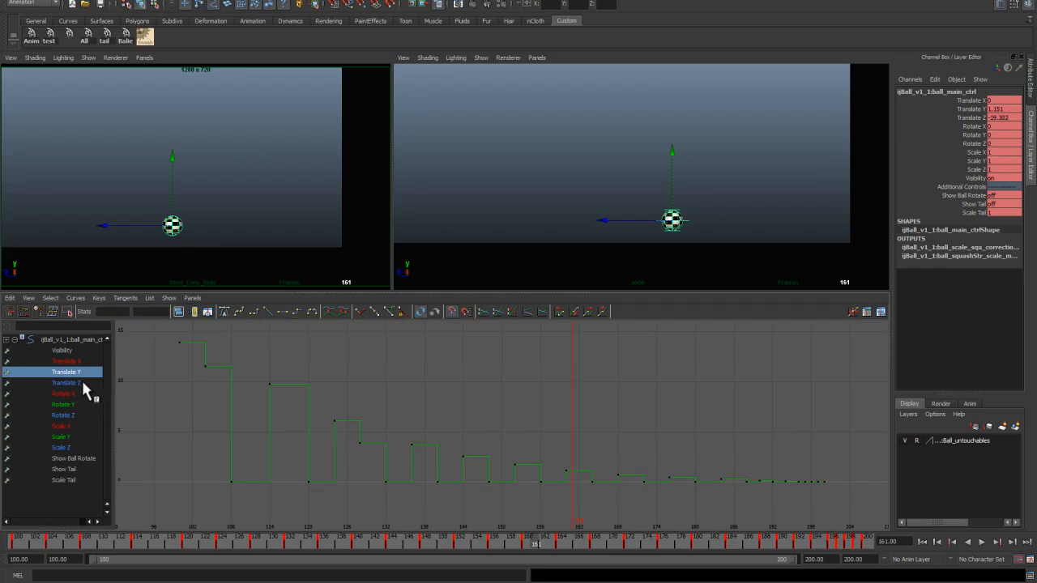
Step: Review the Translate Z and Translate Y curves and play the animation back several times
click(82, 384)
click(548, 442)
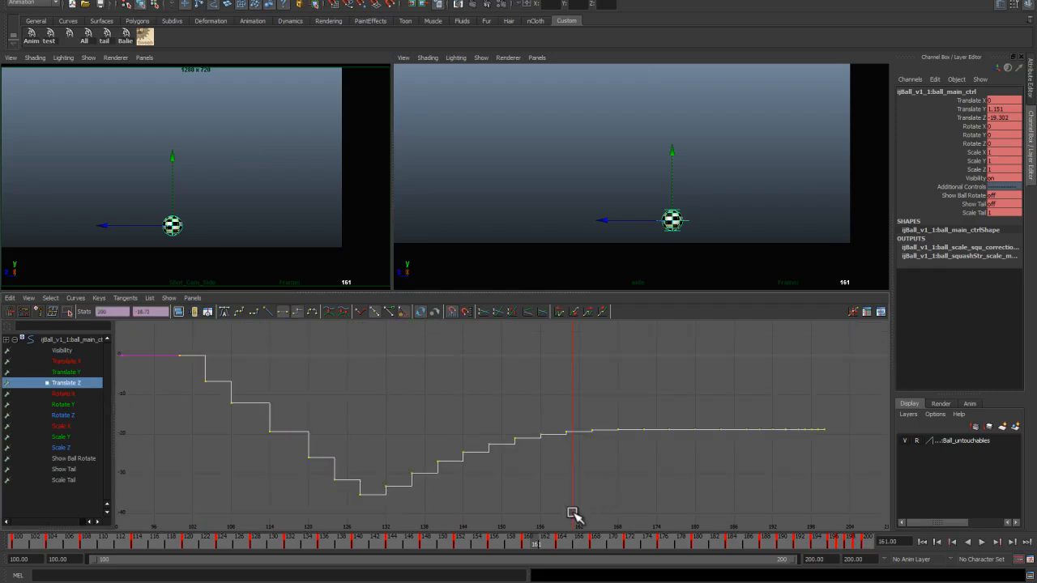
key(alt+v)
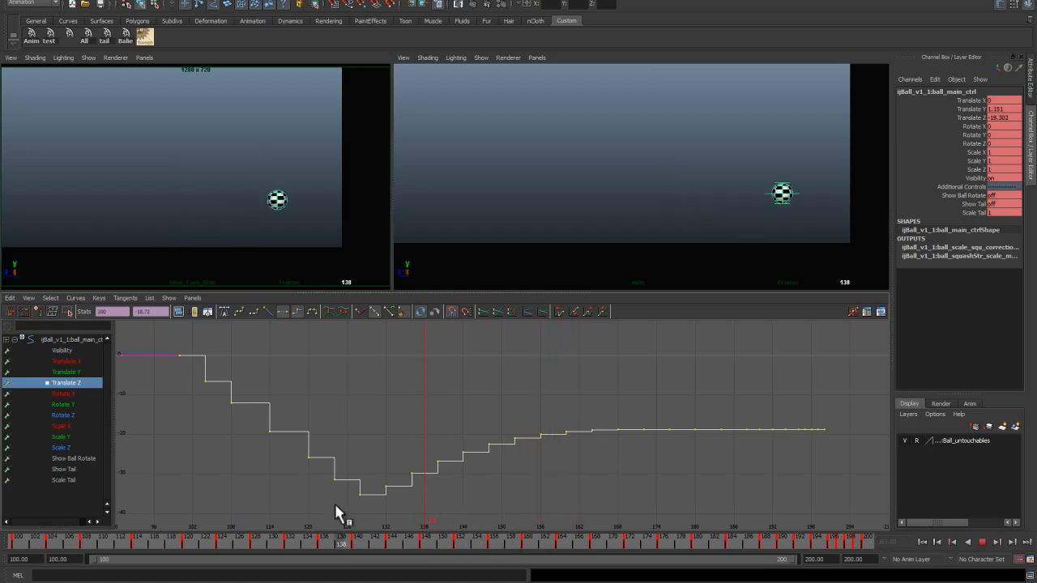
key(alt+v)
click(79, 372)
alt+middle_drag(435, 462, 433, 447)
drag(347, 537, 25, 510)
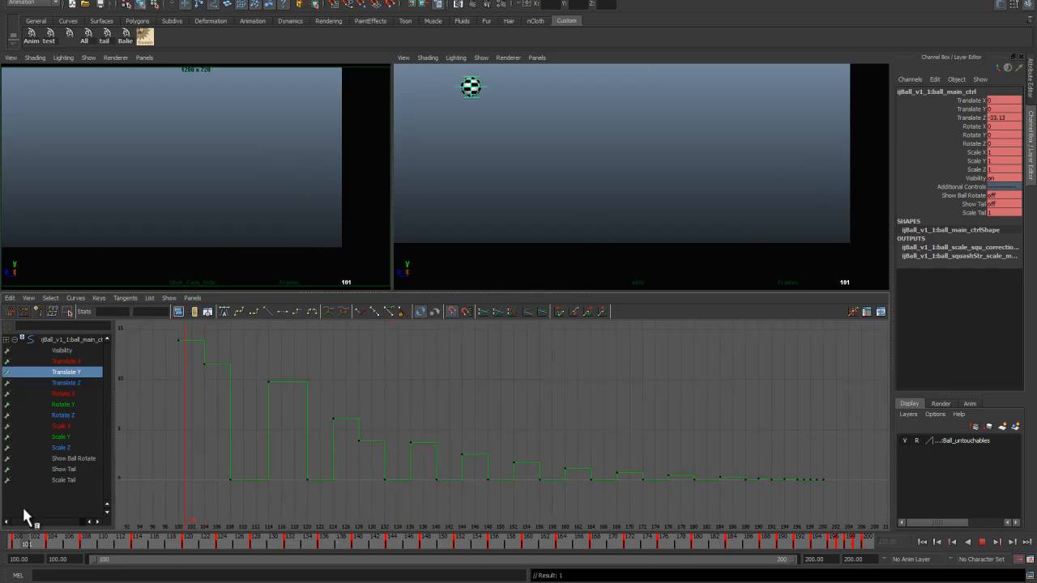
key(space)
key(alt+v)
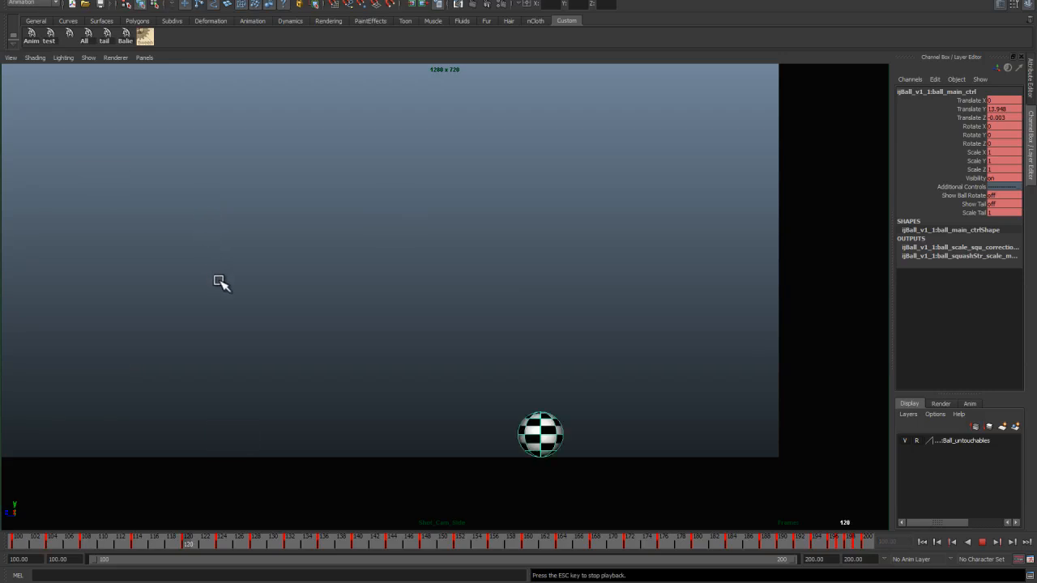
key(alt+v)
key(alt+v)
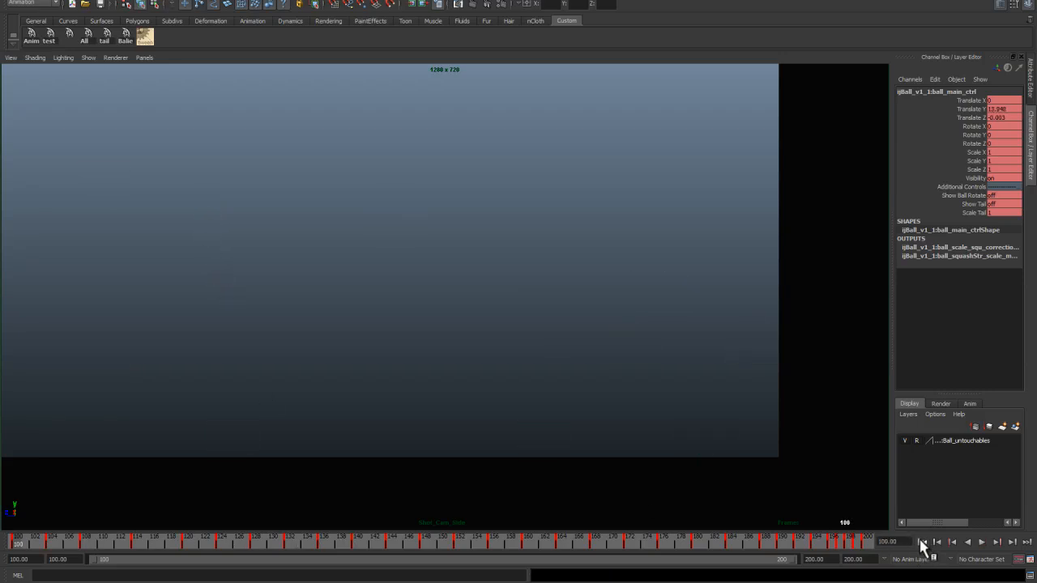
key(alt+v)
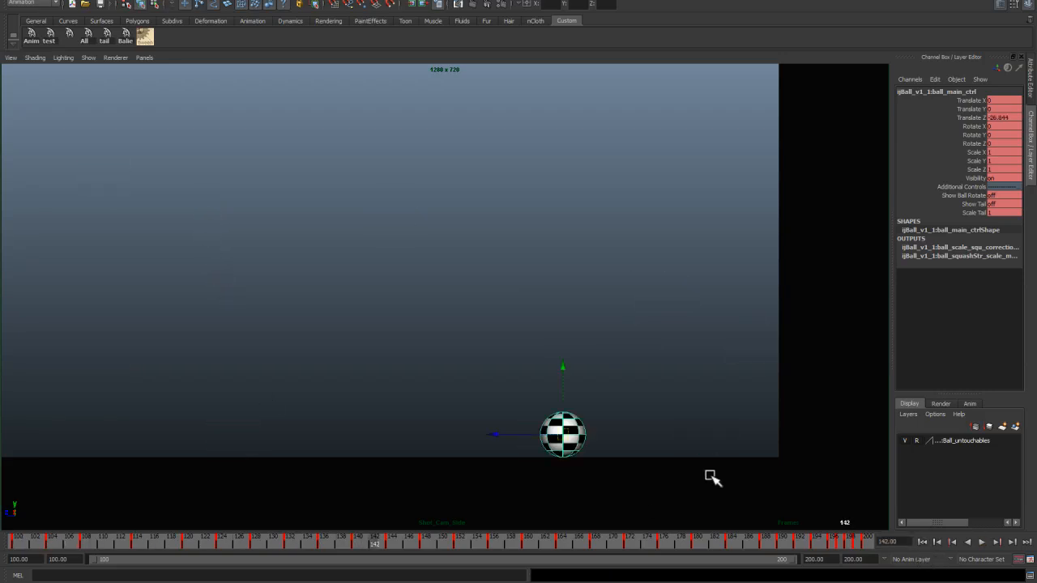
key(space)
mouse_move(272, 542)
mouse_down()
mouse_move(134, 537)
mouse_move(217, 550)
mouse_move(199, 555)
mouse_move(54, 542)
mouse_up()
key(alt+v)
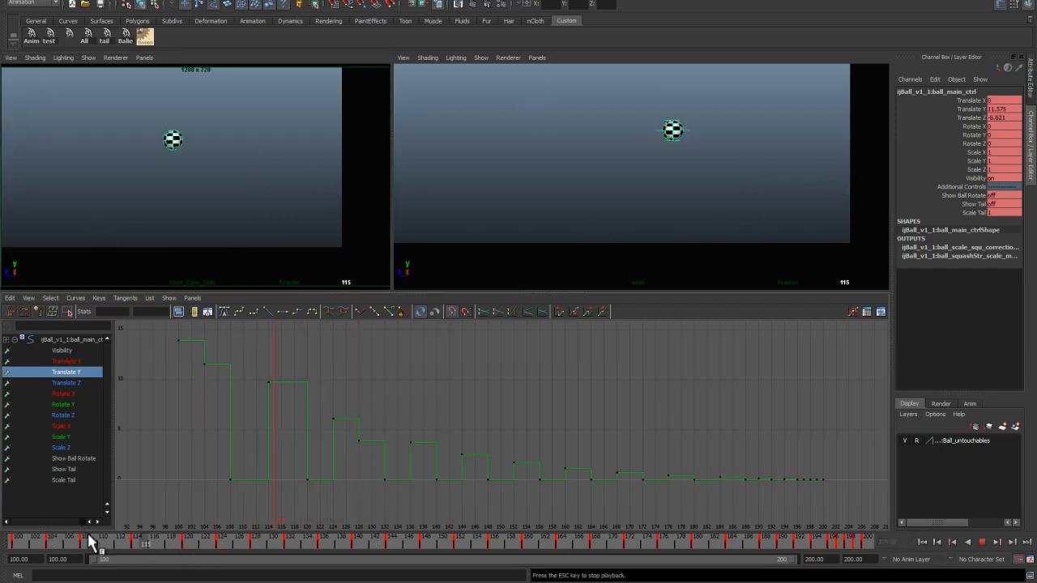
key(alt+v)
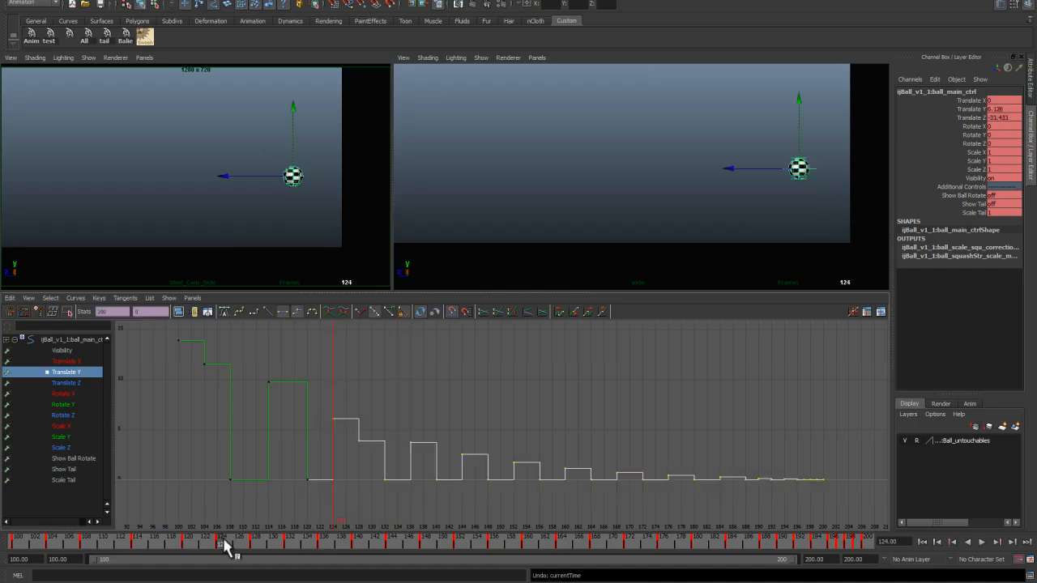
Step: Set the playback end frame to 250 and slide the keys from frame 124 onward slightly later
shift+drag(227, 548, 822, 565)
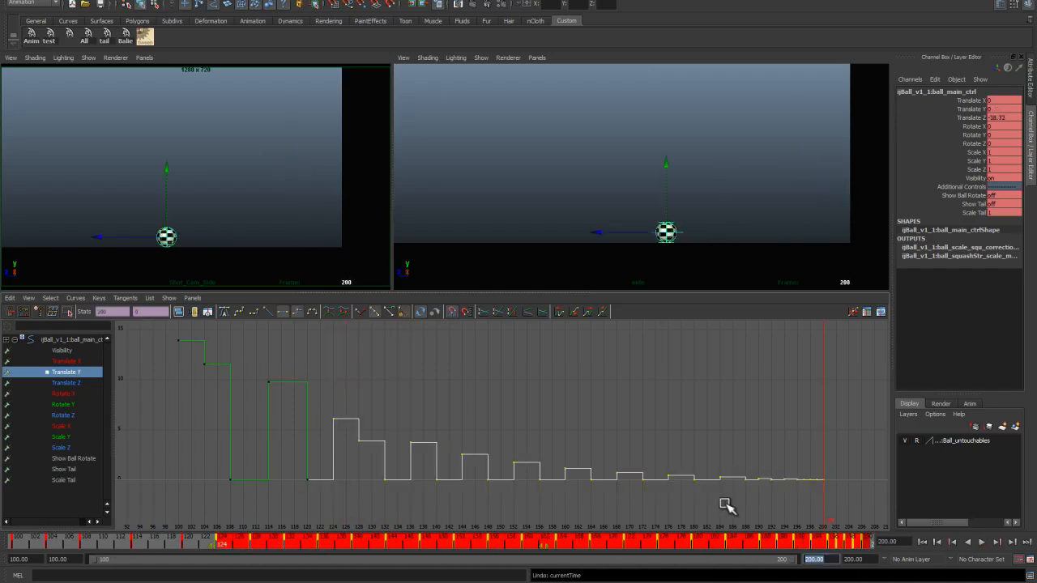
text(0)
key(Return)
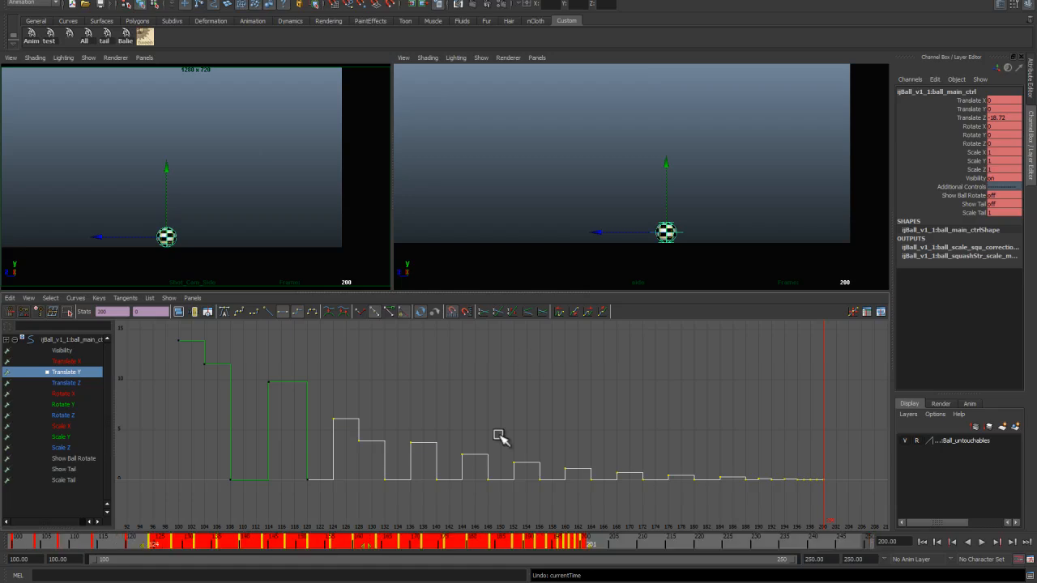
drag(369, 553, 378, 551)
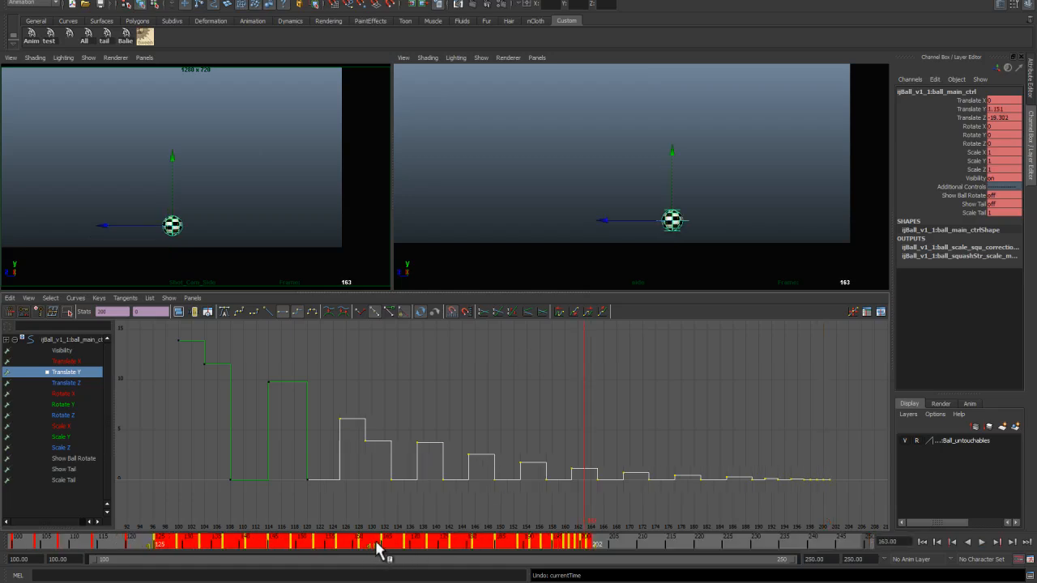
Step: Select later bounce keys in the time slider and slide them to widen the hop spacing
mouse_move(113, 547)
mouse_down()
mouse_move(182, 559)
mouse_move(181, 549)
mouse_move(683, 567)
mouse_up()
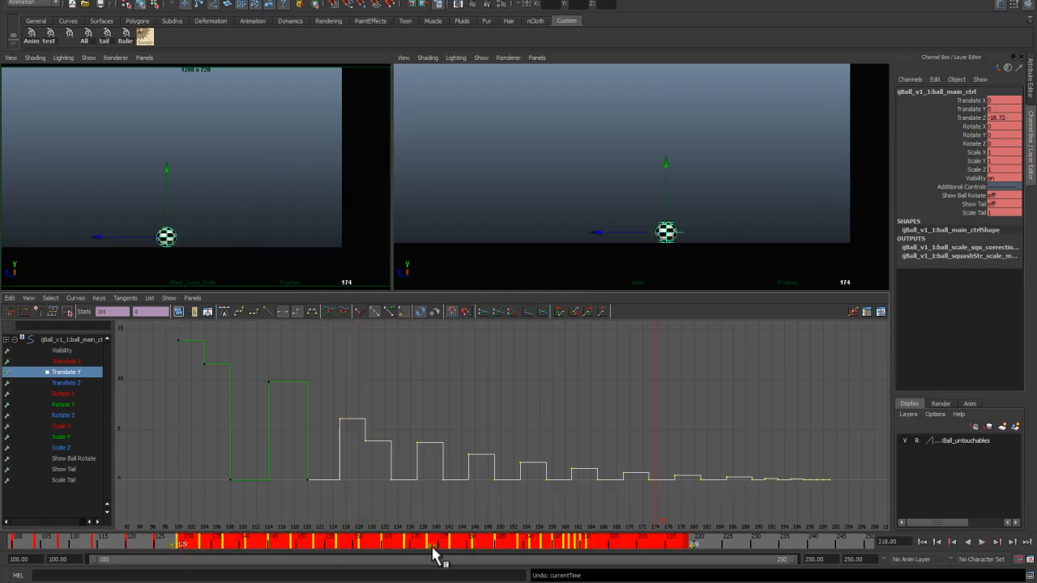
drag(434, 554, 308, 552)
mouse_move(140, 539)
mouse_down()
mouse_move(199, 551)
mouse_move(483, 553)
mouse_move(467, 553)
mouse_up()
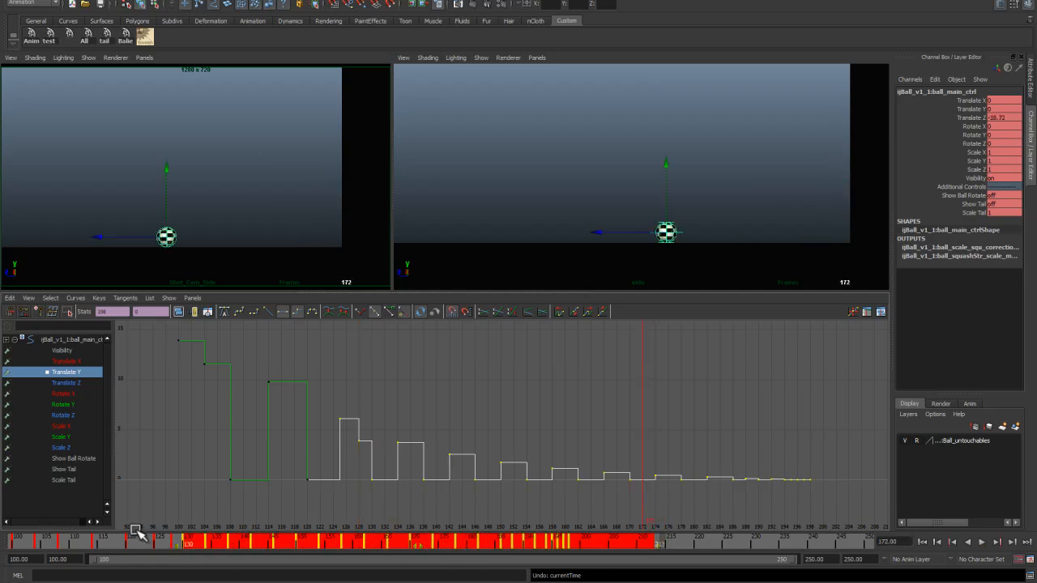
click(143, 542)
key(alt+v)
drag(187, 550, 205, 550)
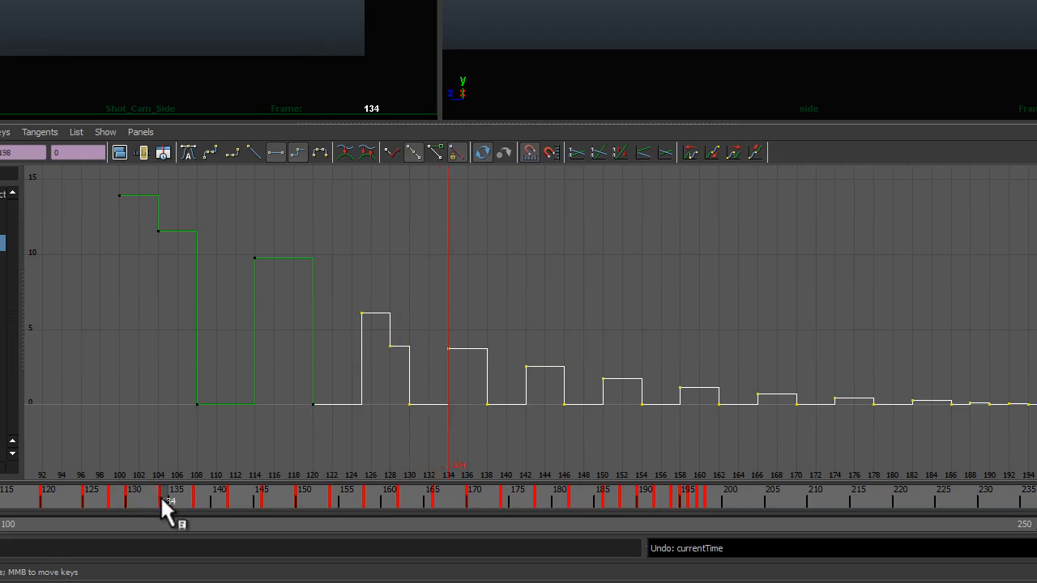
Step: Retime the middle bounces by selecting key ranges in the time slider and sliding them
mouse_move(159, 495)
mouse_down()
mouse_move(121, 499)
mouse_move(878, 504)
mouse_up()
click(555, 500)
drag(554, 500, 547, 502)
drag(157, 493, 734, 522)
click(732, 505)
shift+drag(263, 495, 846, 519)
drag(551, 511, 532, 505)
click(203, 500)
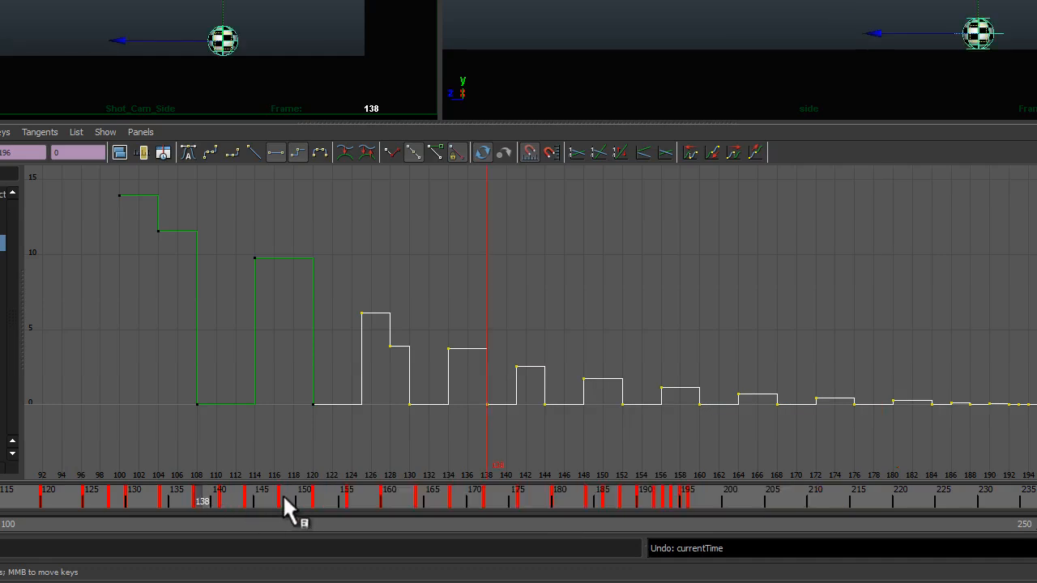
click(284, 496)
mouse_move(285, 494)
mouse_down()
mouse_move(208, 492)
mouse_move(280, 512)
mouse_move(936, 528)
mouse_up()
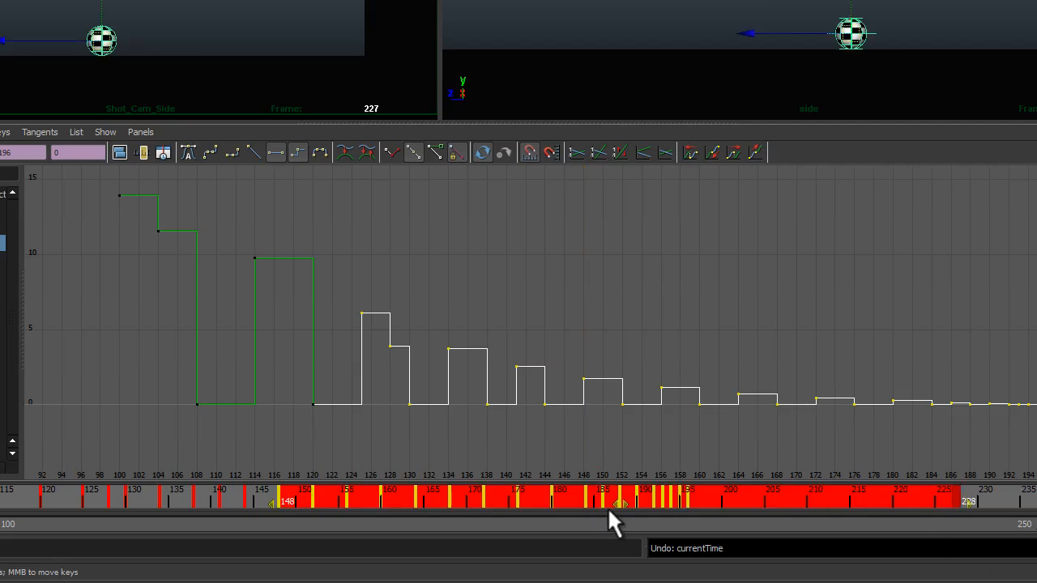
Step: Slide the keys from about frame 150 onward earlier in the time slider
drag(624, 499, 610, 496)
click(170, 498)
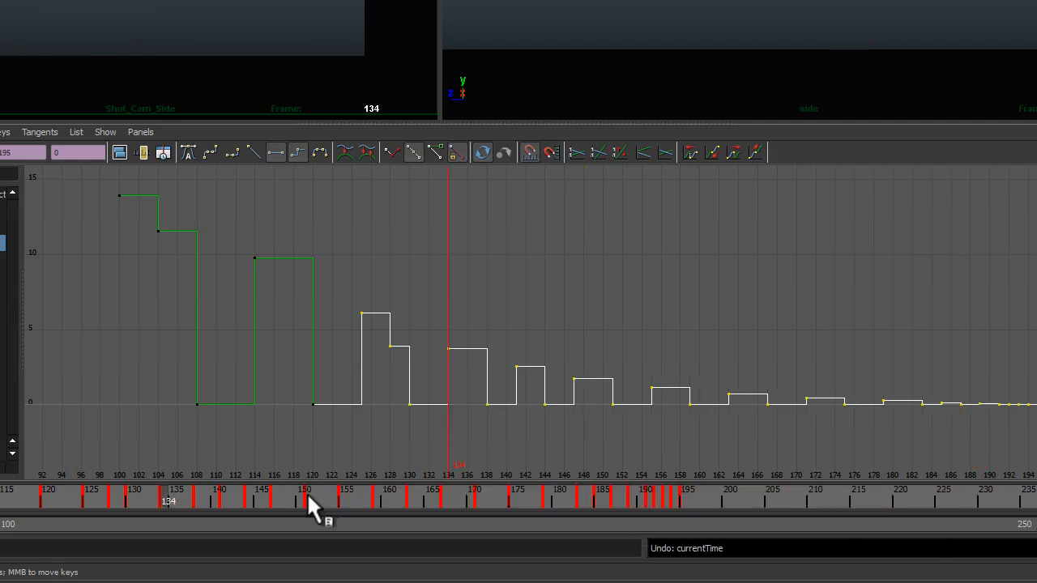
shift+drag(305, 493, 697, 503)
drag(507, 500, 486, 499)
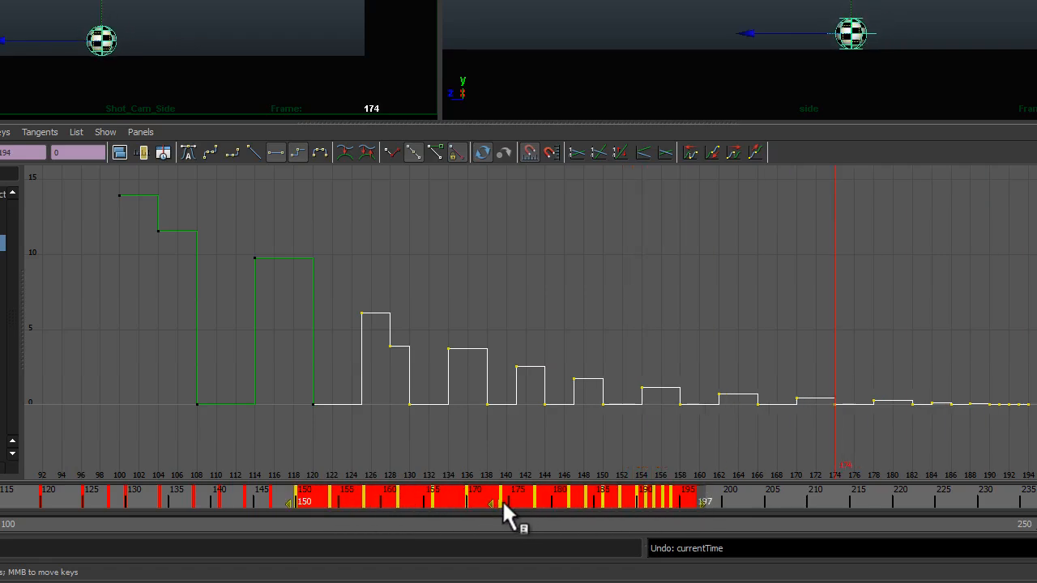
Step: Retime the later small hops by repeatedly selecting key ranges and shifting them a few frames
drag(193, 490, 777, 504)
drag(557, 500, 540, 501)
click(258, 497)
shift+drag(349, 498, 779, 500)
drag(568, 499, 550, 499)
click(291, 495)
shift+drag(369, 498, 735, 498)
drag(553, 500, 543, 500)
drag(348, 501, 332, 500)
drag(537, 500, 546, 501)
click(314, 491)
shift+drag(385, 498, 718, 499)
drag(554, 500, 535, 500)
drag(311, 493, 726, 500)
drag(571, 503, 557, 503)
drag(383, 498, 721, 498)
Step: Tighten the timing of the final tiny hops by shifting their key ranges in the time slider
drag(583, 499, 556, 499)
click(451, 498)
shift+drag(452, 498, 677, 499)
drag(565, 502, 538, 501)
click(713, 500)
shift+drag(444, 500, 616, 500)
drag(532, 502, 522, 501)
click(676, 501)
shift+drag(452, 500, 608, 500)
drag(532, 501, 523, 501)
click(692, 505)
shift+drag(452, 498, 633, 499)
drag(544, 500, 535, 500)
click(676, 499)
shift+drag(469, 498, 649, 495)
drag(563, 497, 0, 462)
click(708, 497)
Step: Play back the retimed bounce and review the framed Translate Z curve
key(space)
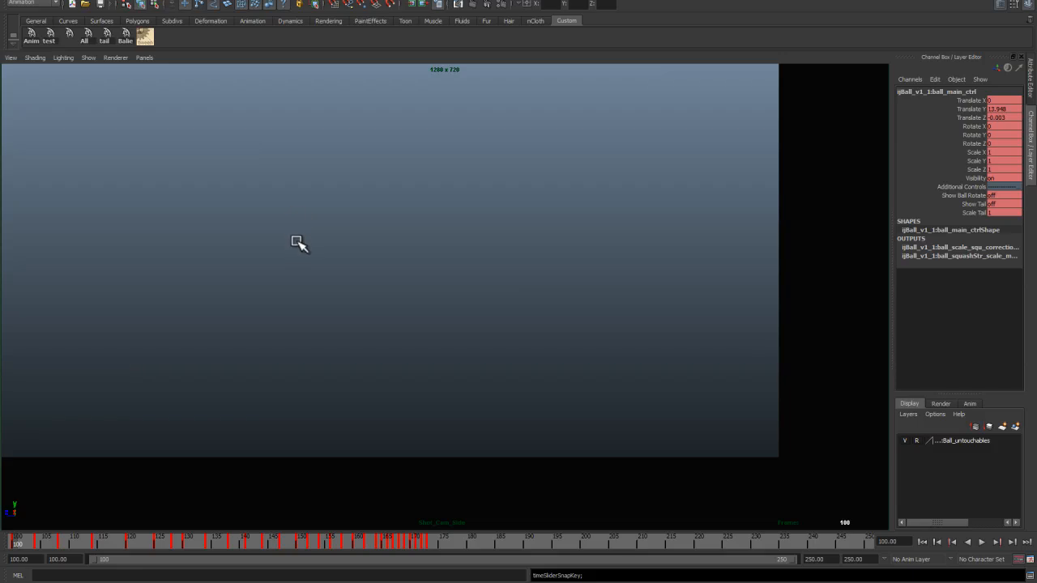
key(alt+v)
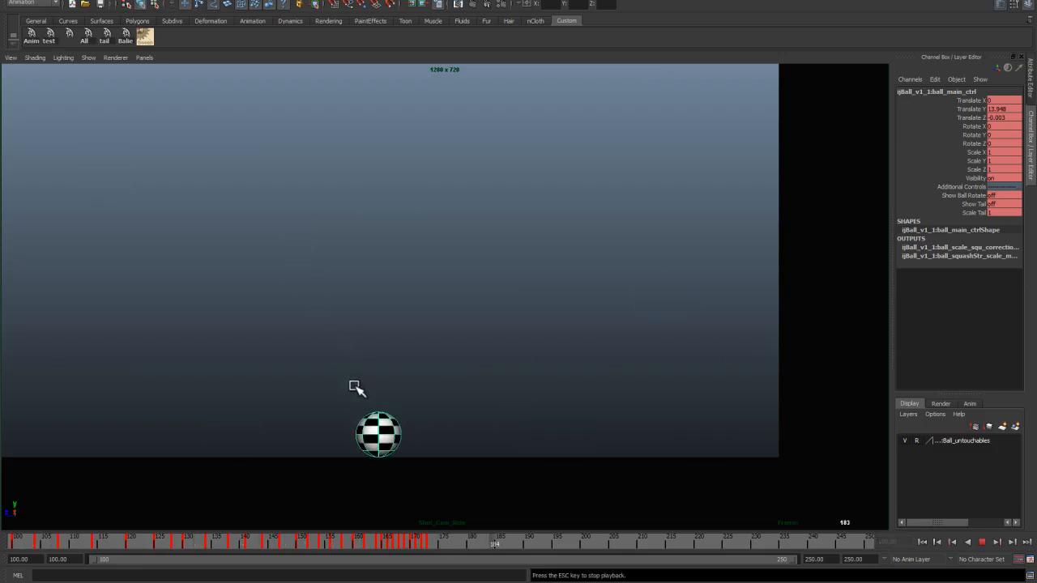
click(922, 542)
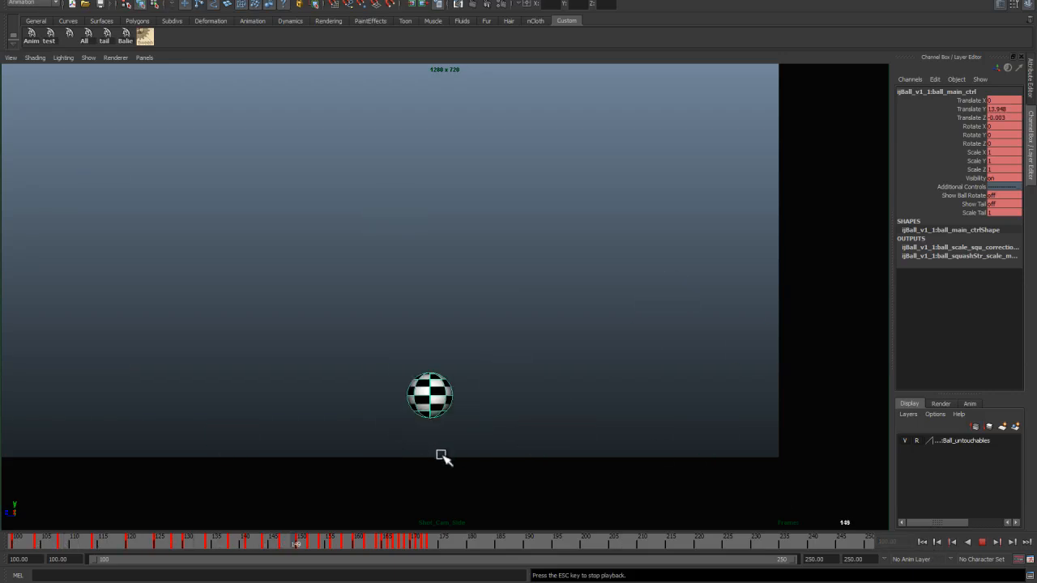
key(Escape)
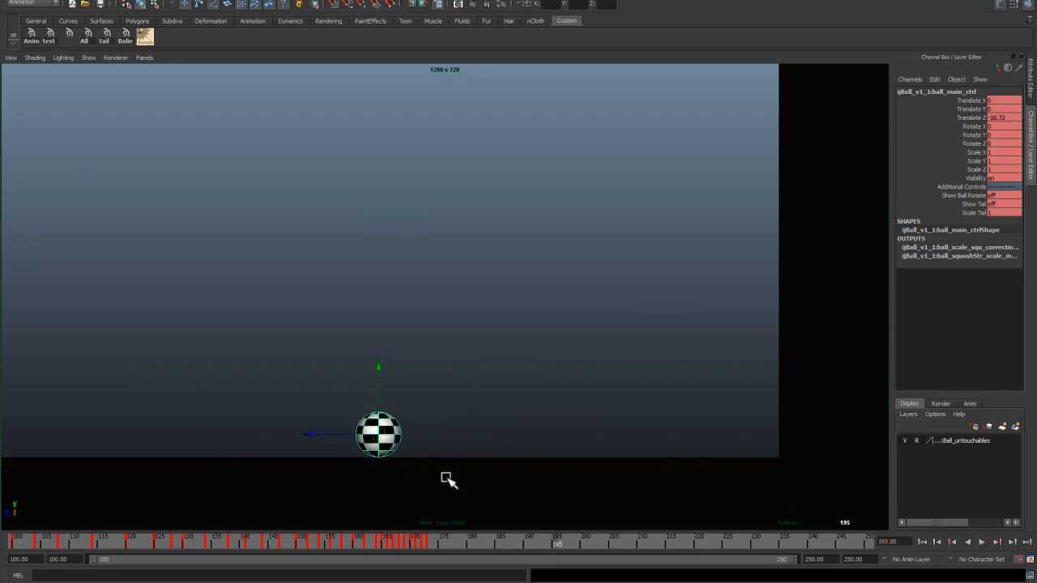
click(923, 542)
key(alt+v)
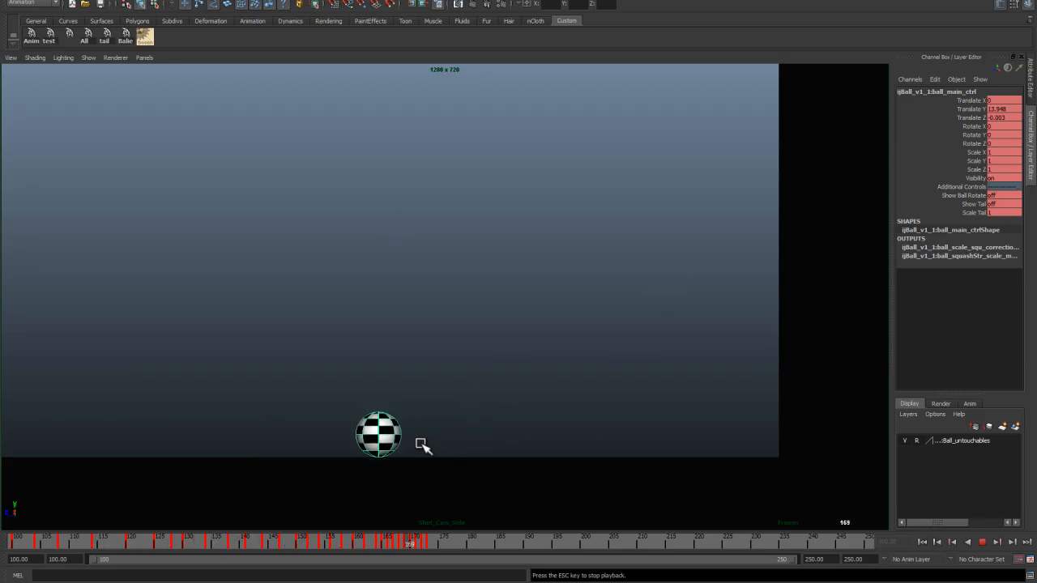
key(Escape)
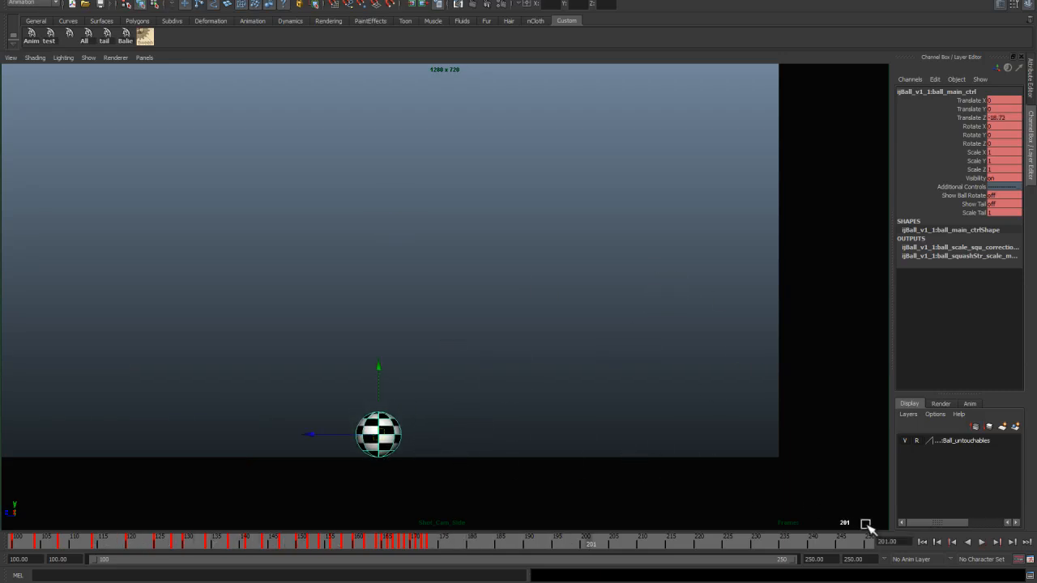
click(922, 542)
key(space)
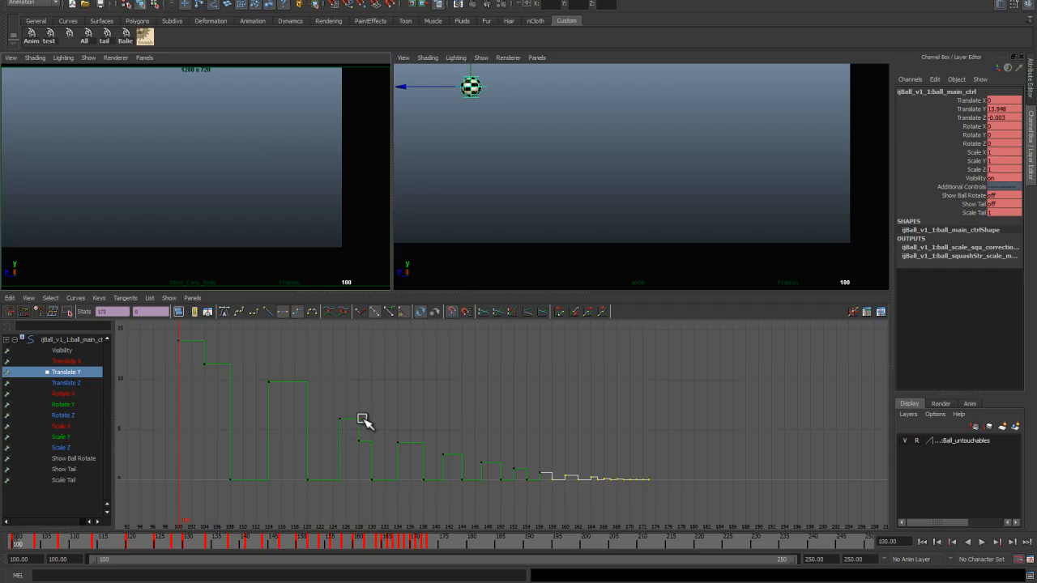
click(72, 382)
key(f)
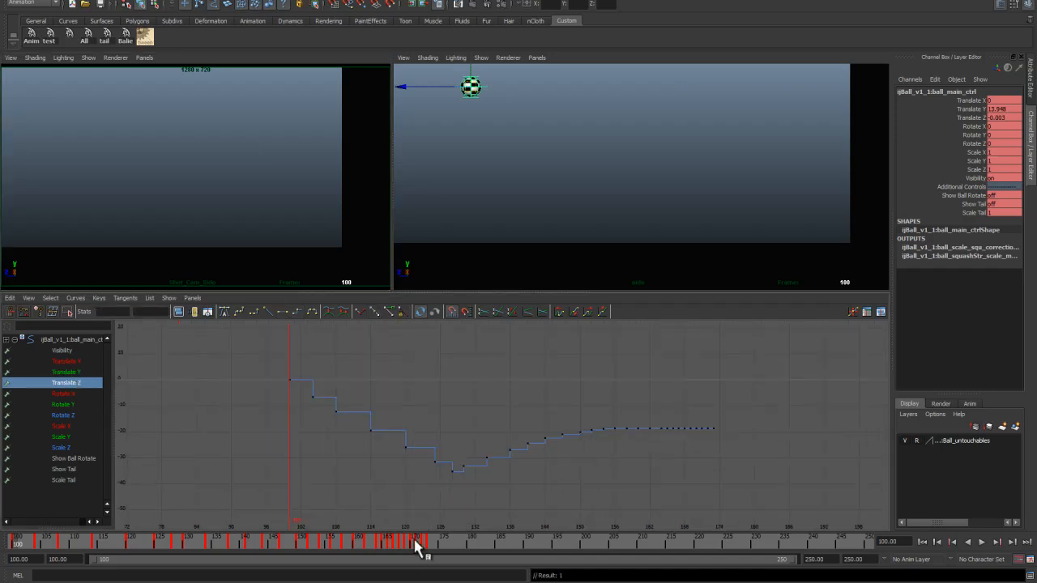
click(456, 541)
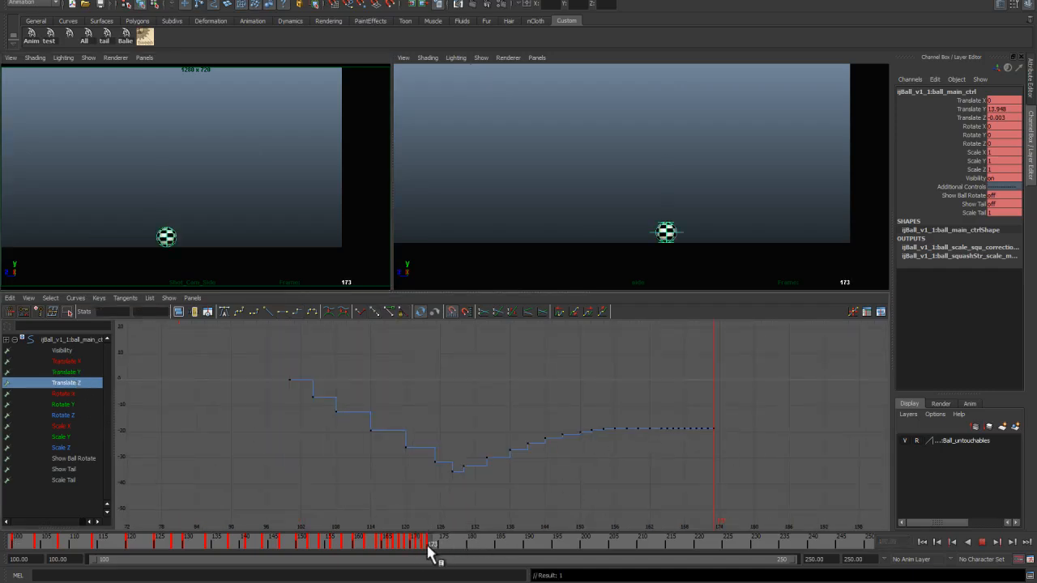
drag(430, 550, 430, 551)
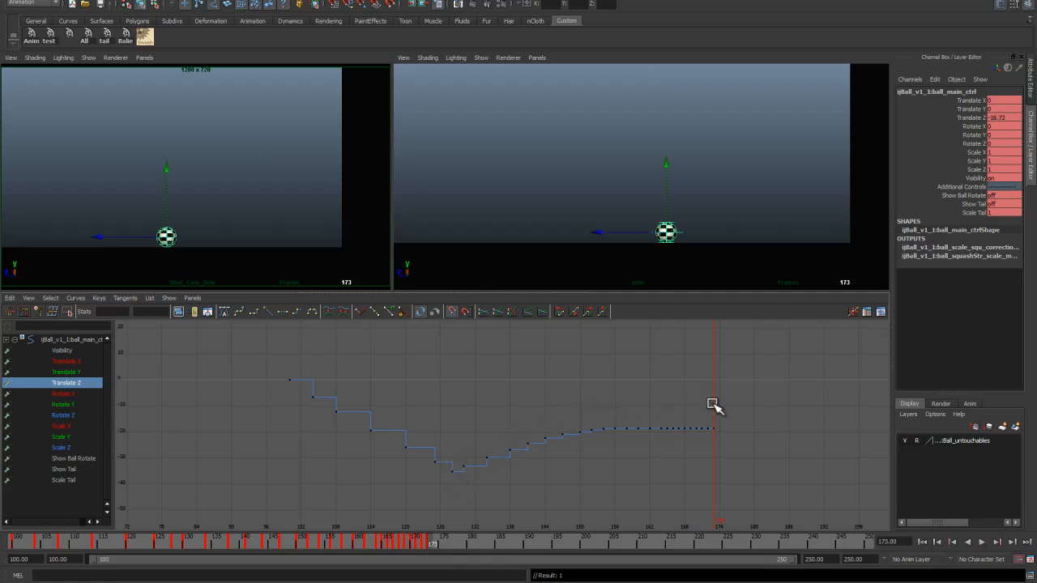
Step: Set a Translate Z key at frame 190 and move its value to about -8.3 in the graph editor
drag(440, 546, 410, 548)
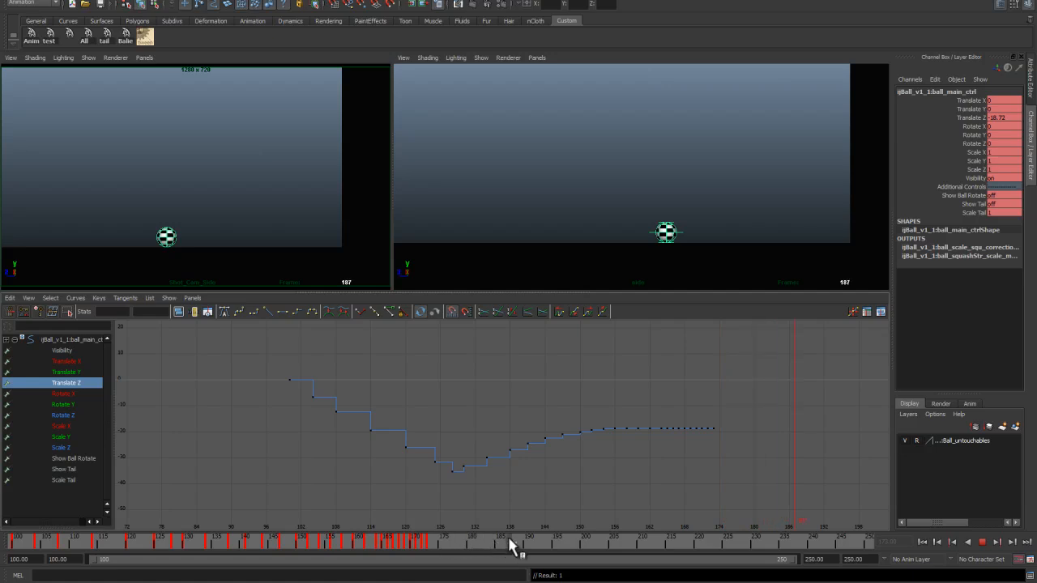
drag(527, 546, 527, 547)
key(s)
alt+middle_drag(682, 440, 628, 431)
drag(686, 416, 701, 437)
mouse_move(698, 438)
shift+middle_down()
mouse_move(692, 410)
mouse_move(698, 420)
shift+middle_up()
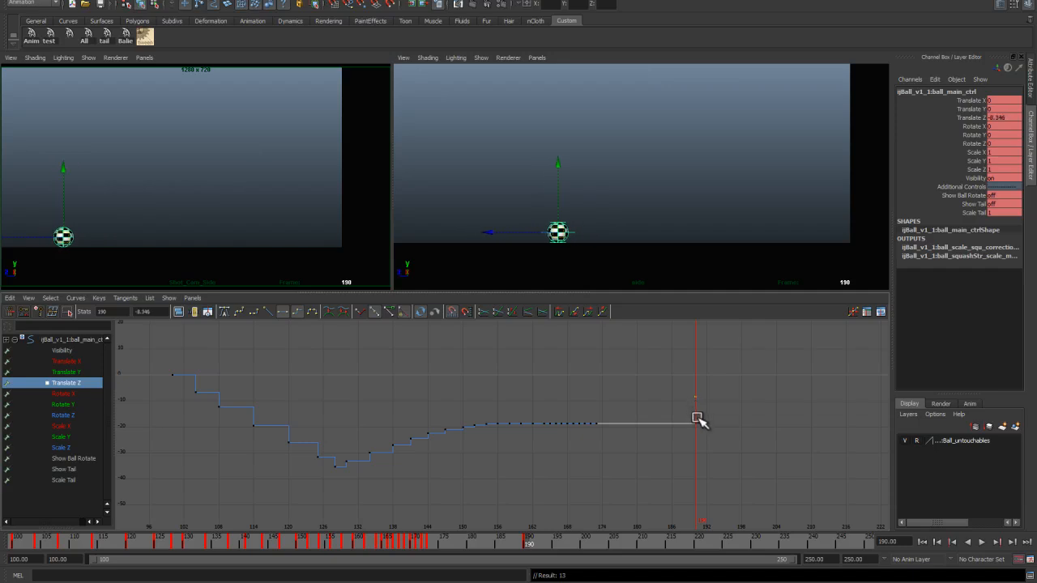
Step: Delete the stepped keys between frames 128 and 190 on the Translate Z curve
click(267, 582)
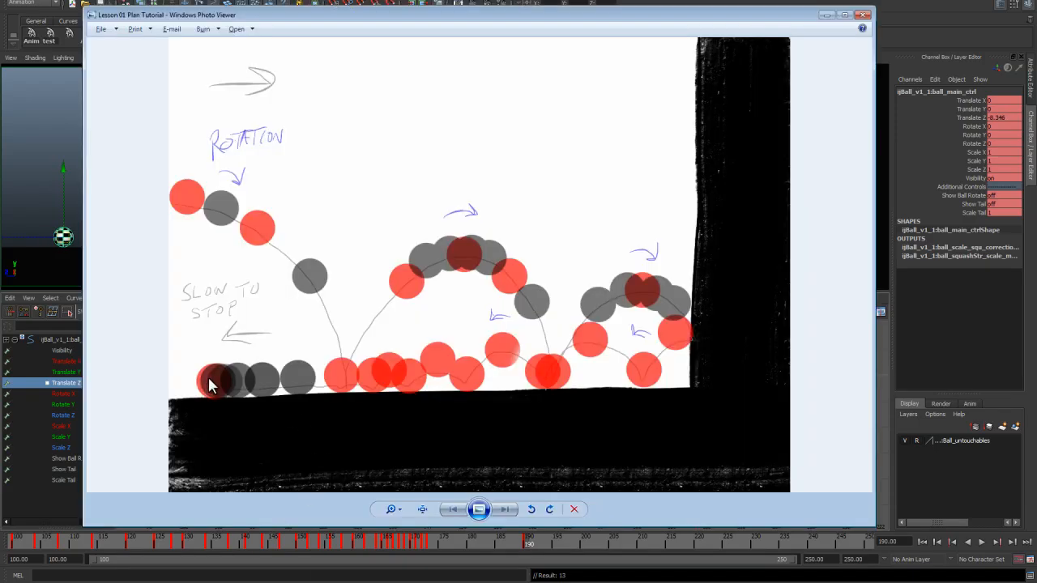
click(825, 16)
scroll(603, 445, up, 2)
click(641, 470)
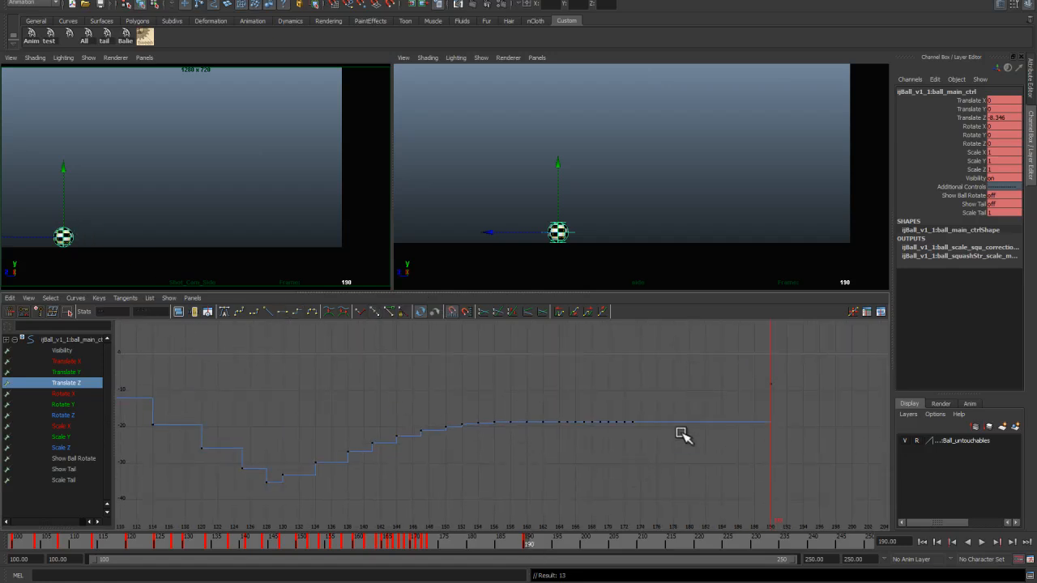
drag(531, 545, 188, 519)
drag(729, 372, 273, 487)
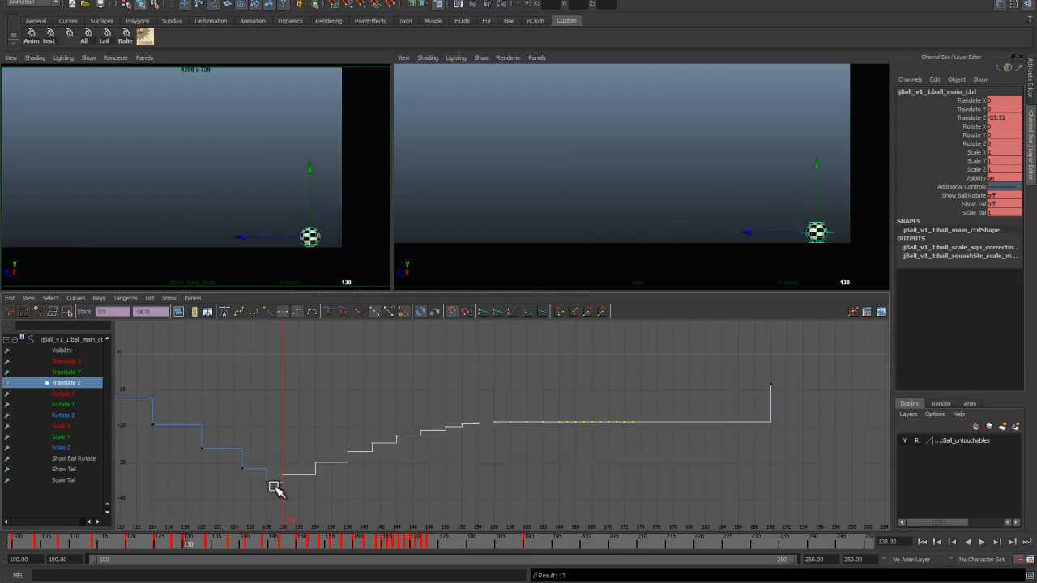
key(Delete)
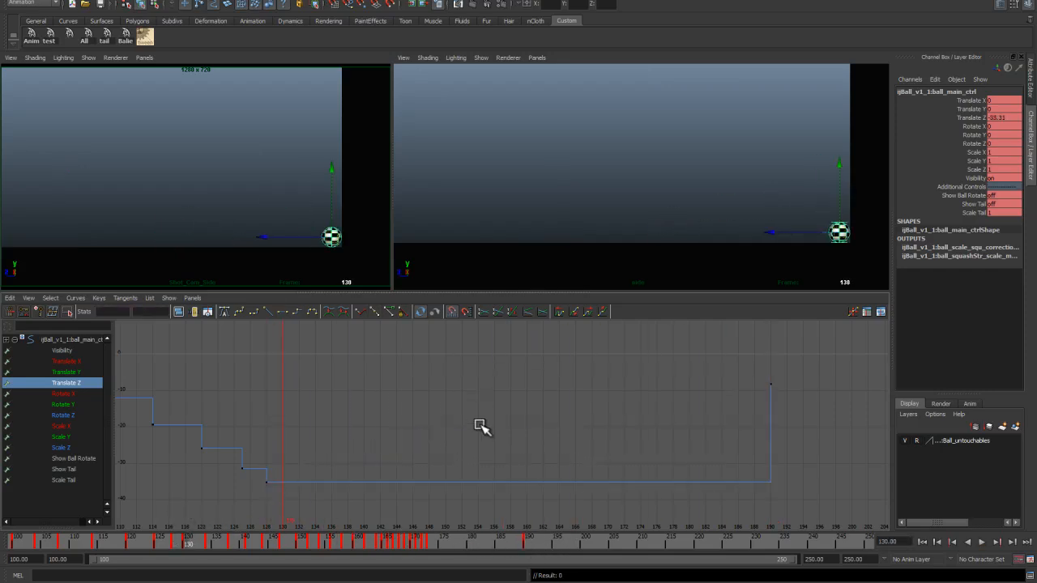
Step: Try applying spline tangents to the Translate Z curve keys
click(488, 482)
click(226, 311)
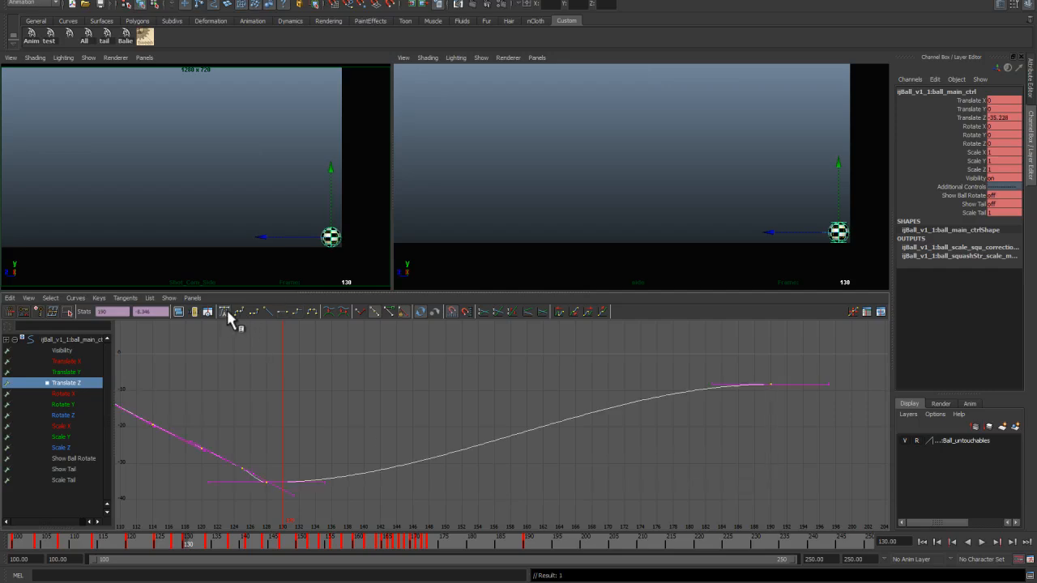
click(326, 393)
key(ctrl+z)
key(ctrl+z)
middle_drag(255, 478, 284, 497)
key(ctrl+z)
Step: Give the keys at frames 128 and 190 spline tangents
click(321, 455)
drag(309, 455, 257, 497)
drag(691, 368, 823, 420)
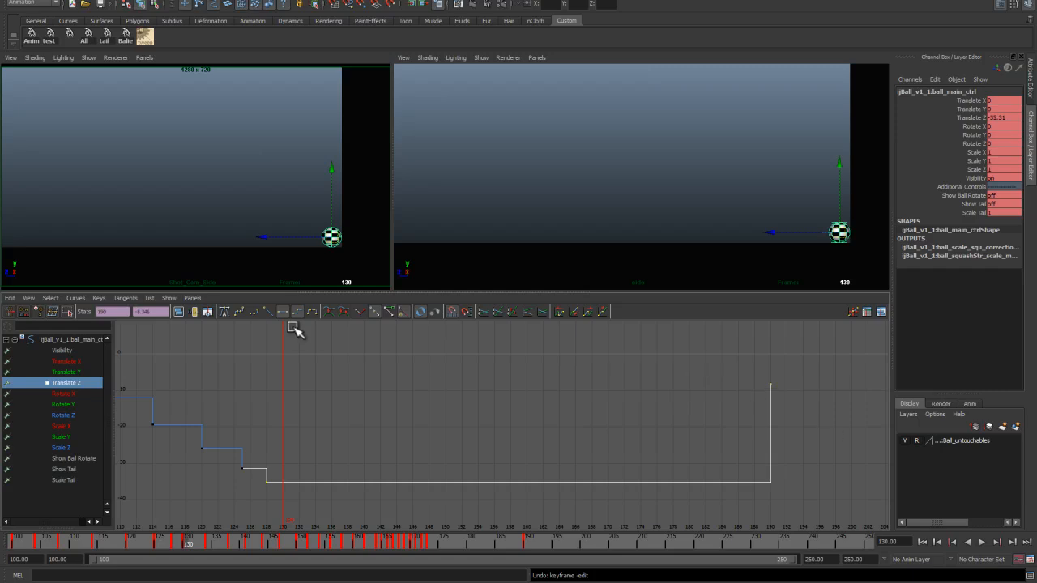
click(236, 309)
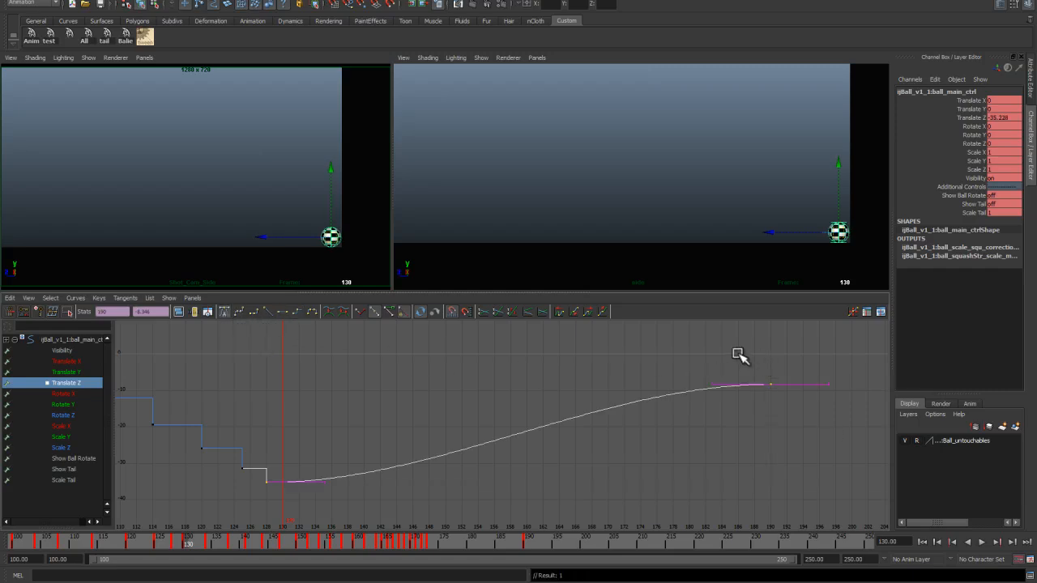
Step: Adjust the out-tangent of the frame 128 key and play back the eased slide toward frame 190
drag(297, 462, 315, 495)
middle_drag(316, 493, 310, 465)
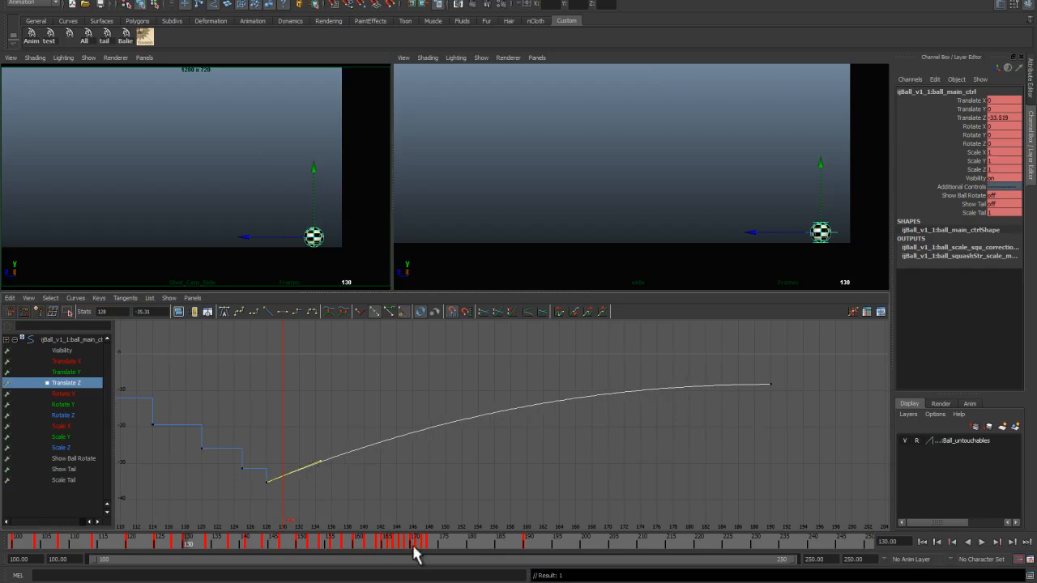
key(alt+v)
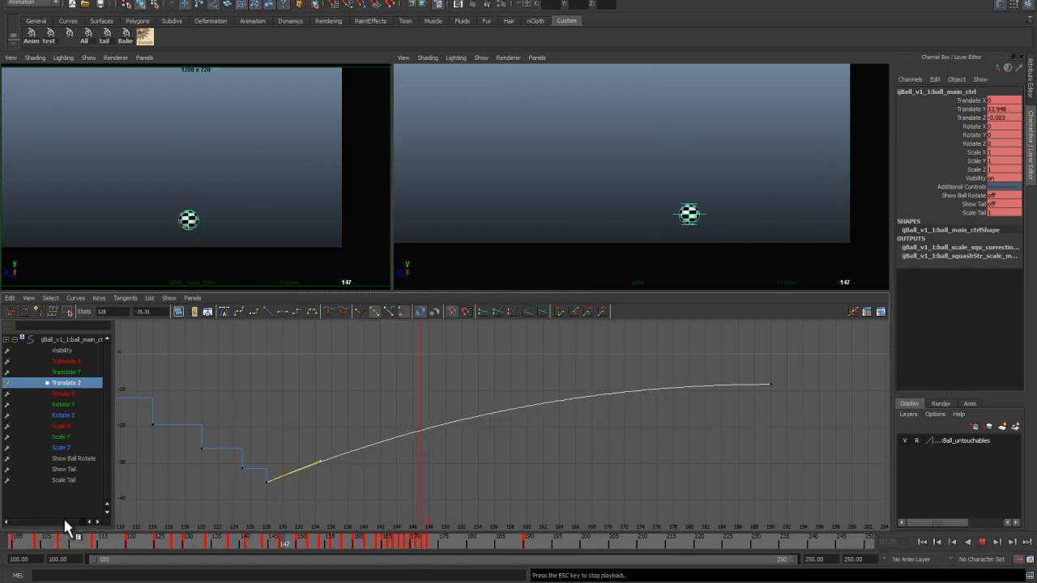
key(Escape)
key(a)
alt+right_drag(416, 448, 445, 467)
middle_drag(378, 465, 381, 468)
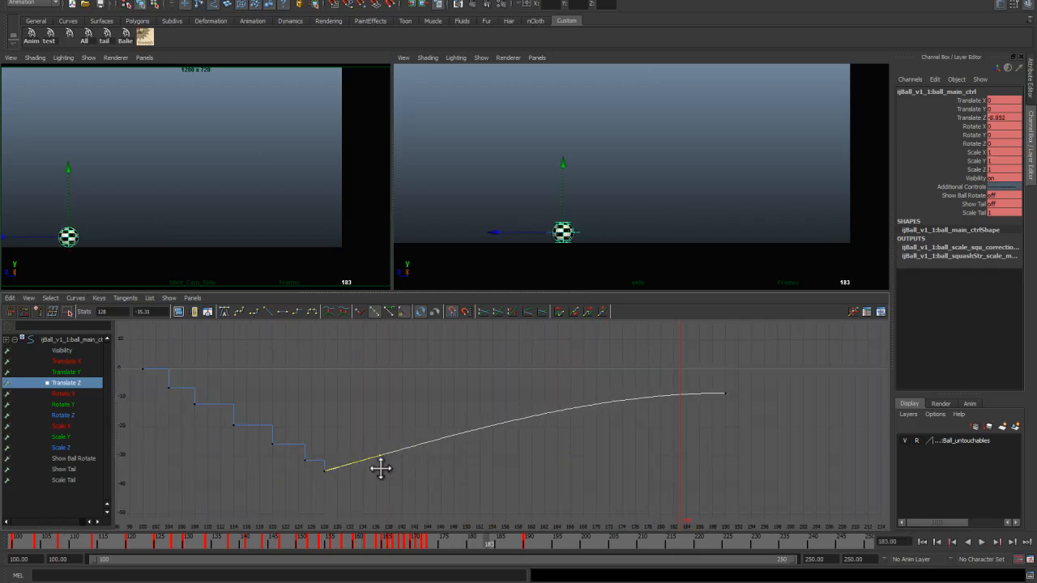
click(450, 462)
drag(487, 536, 185, 509)
key(alt+v)
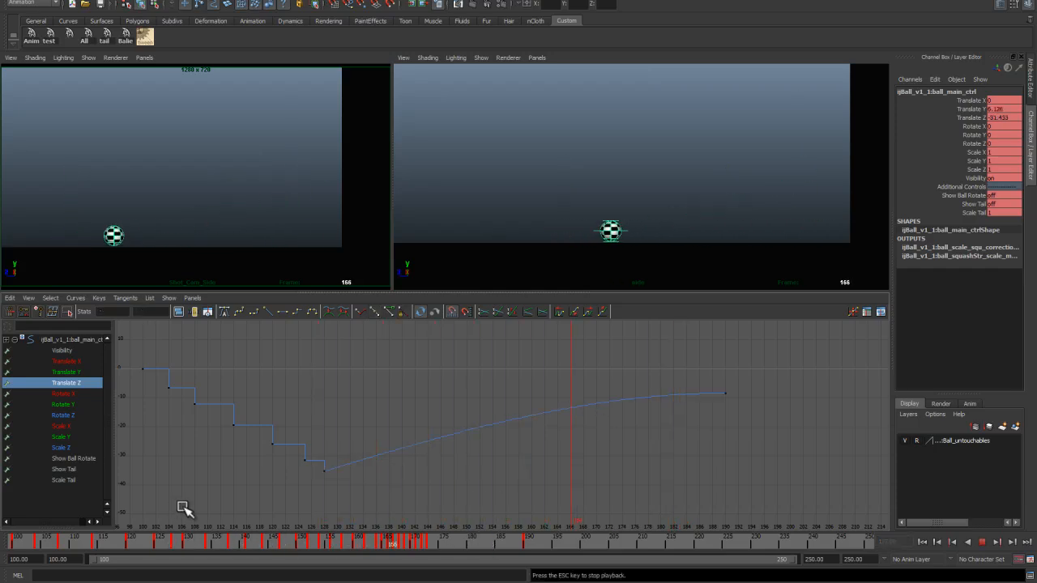
key(Escape)
Step: Insert keys along the spline curve every few frames from frame 130 to about frame 173
drag(489, 538, 177, 544)
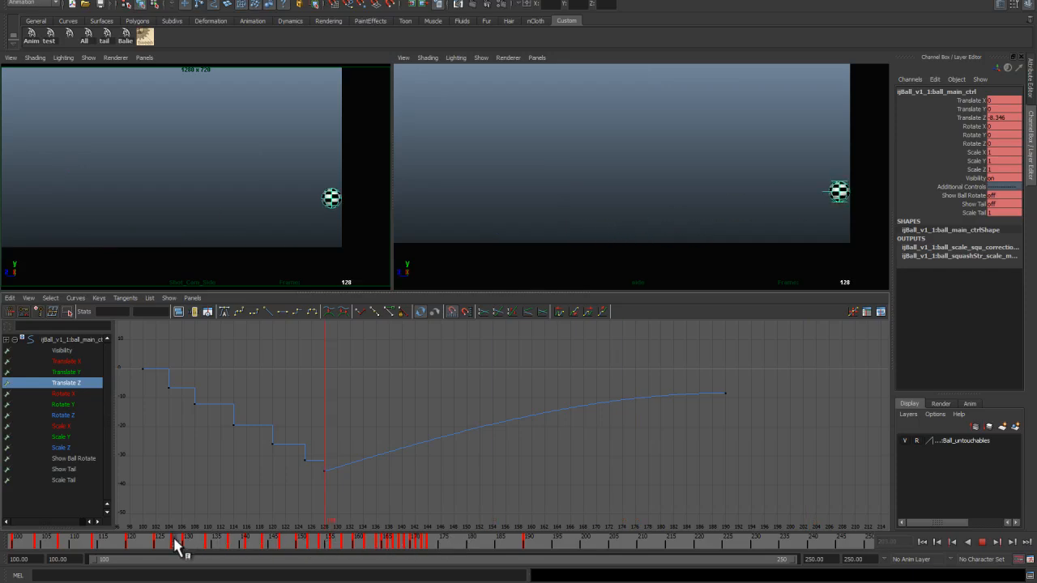
drag(382, 431, 381, 492)
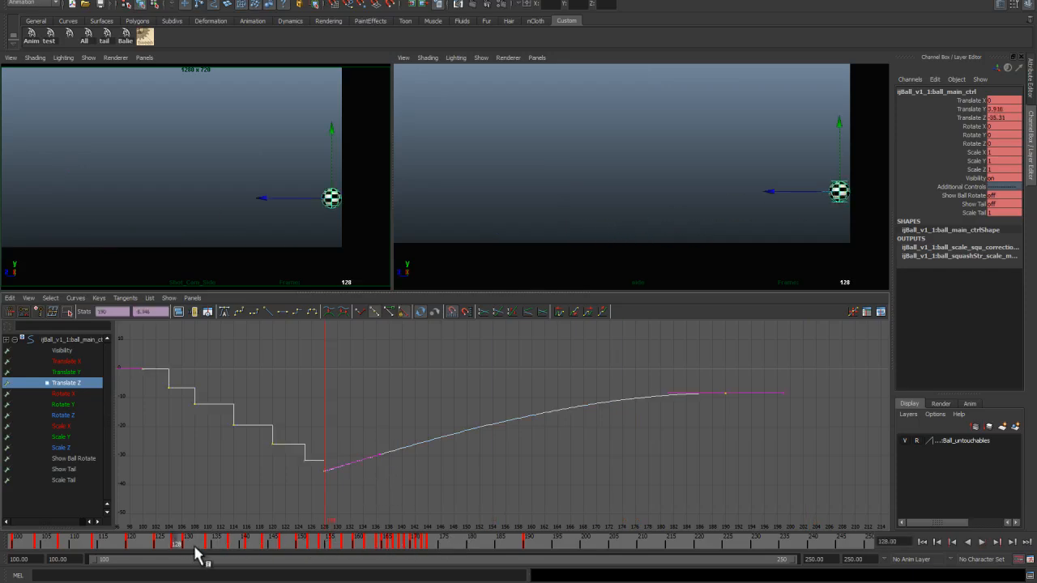
key(alt+v)
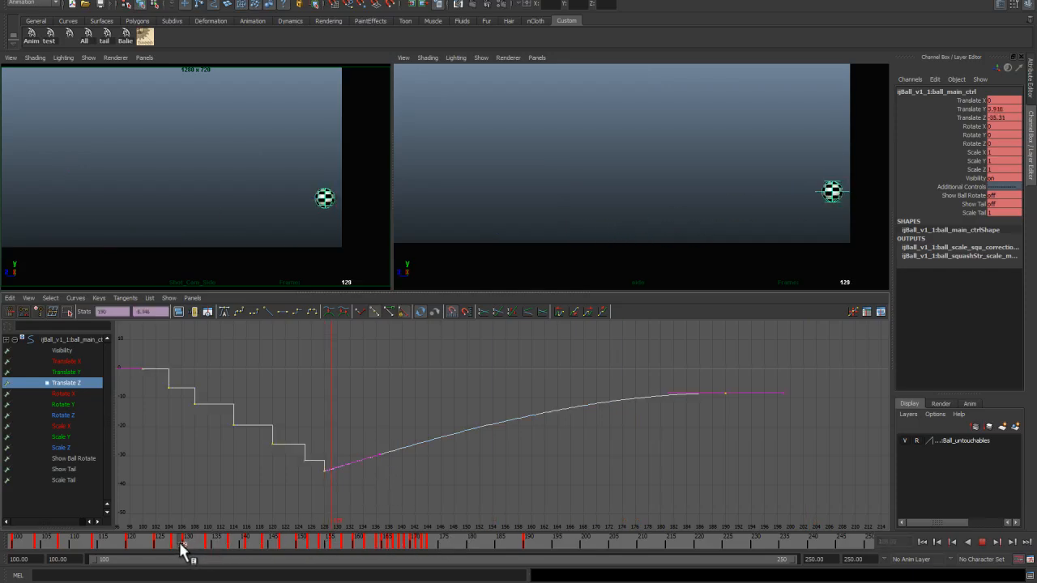
key(alt+v)
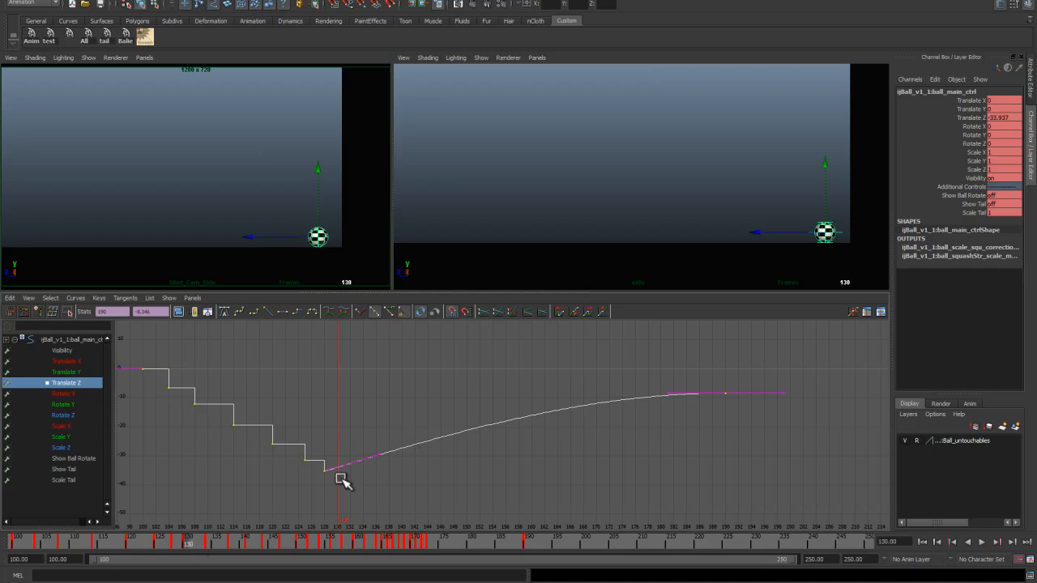
key(i)
key(i)
middle_click(337, 468)
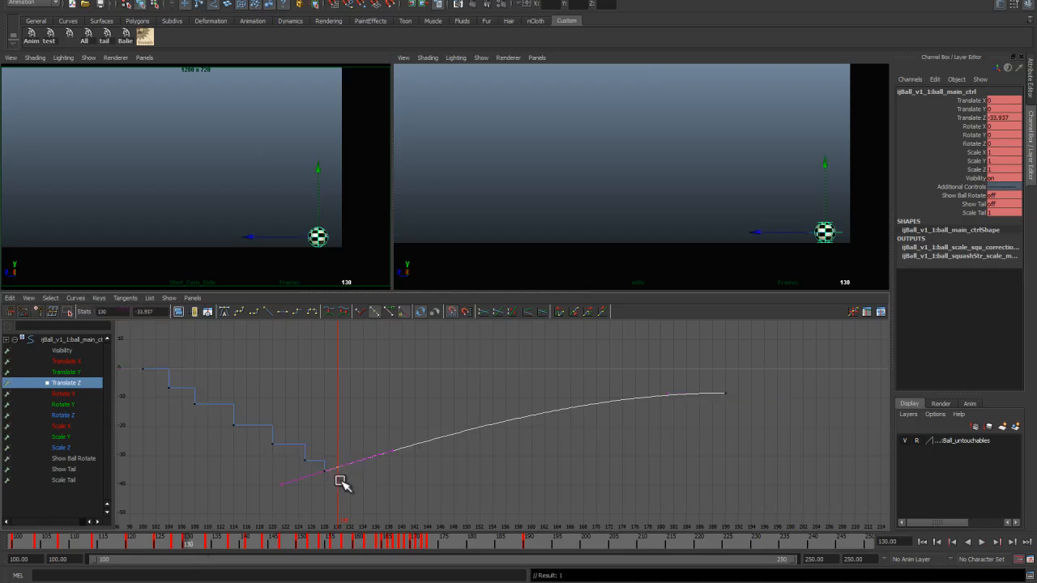
click(211, 548)
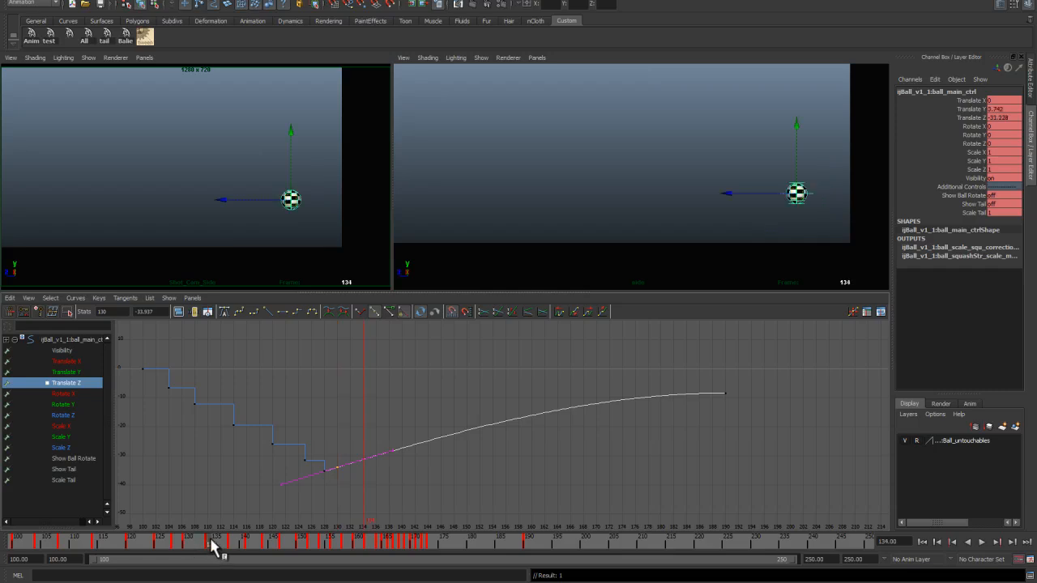
key(i)
middle_click(364, 460)
key(period)
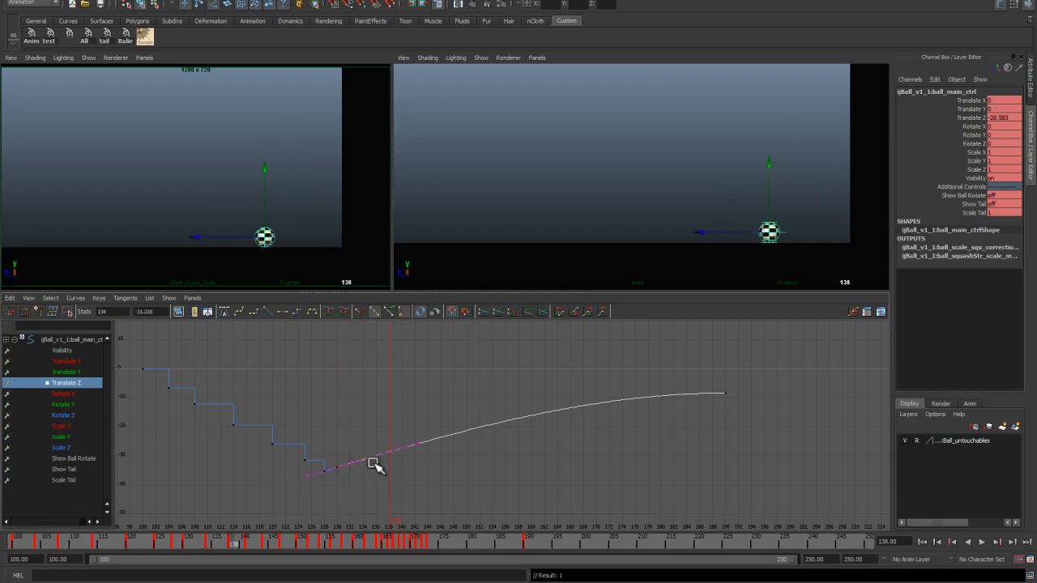
key(i)
middle_click(389, 454)
key(period)
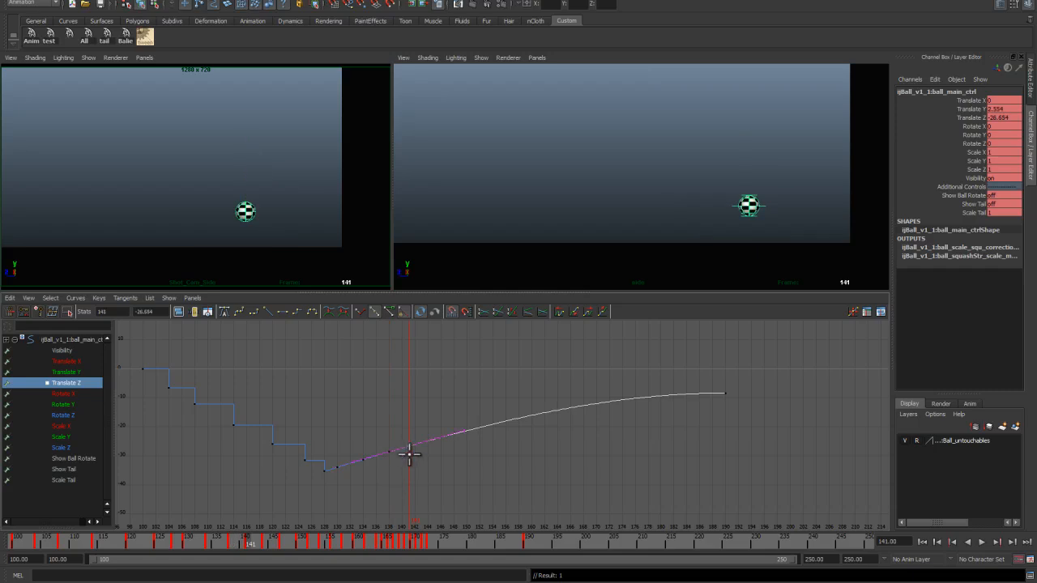
middle_click(409, 454)
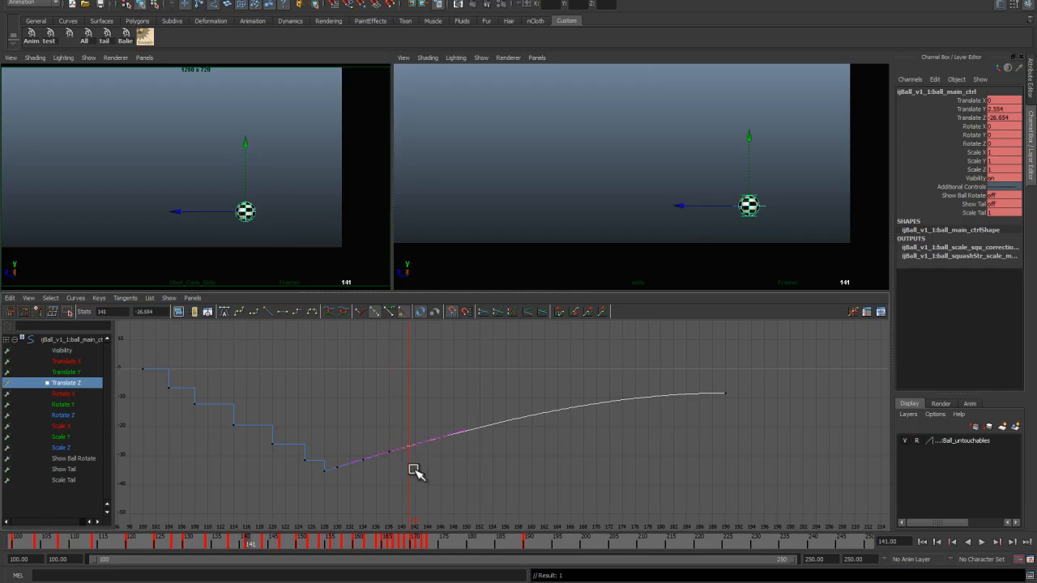
key(period)
key(i)
key(period)
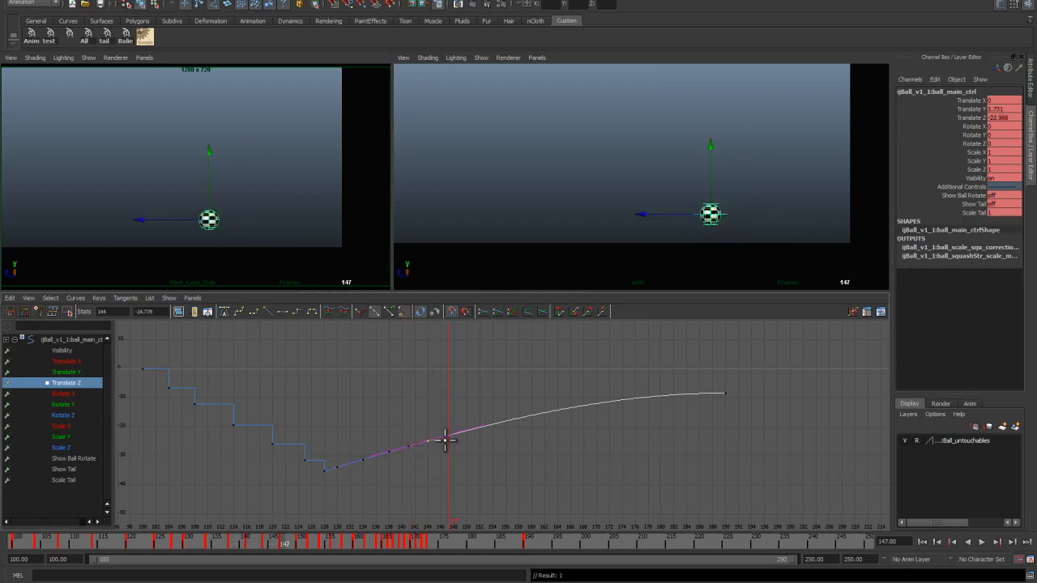
key(i)
middle_click(447, 435)
key(period)
middle_click(466, 430)
key(period)
middle_click(478, 427)
key(period)
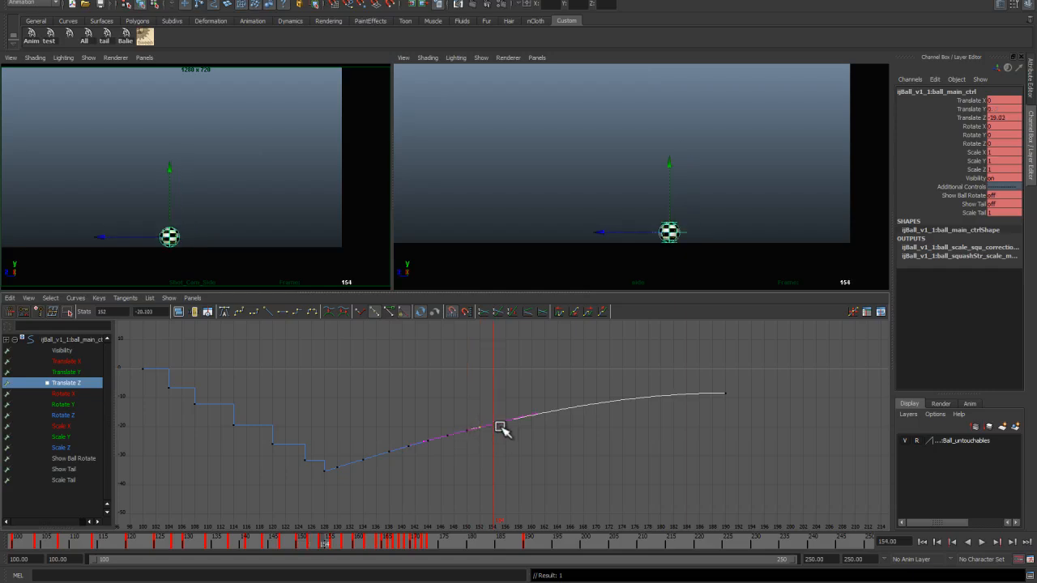
middle_click(493, 423)
key(period)
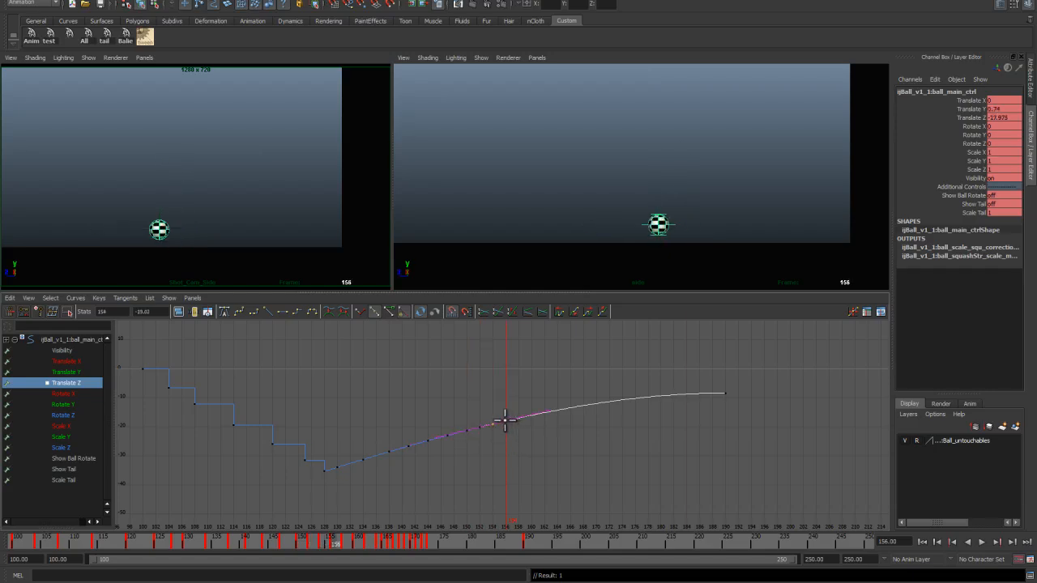
middle_click(505, 420)
key(period)
middle_click(519, 418)
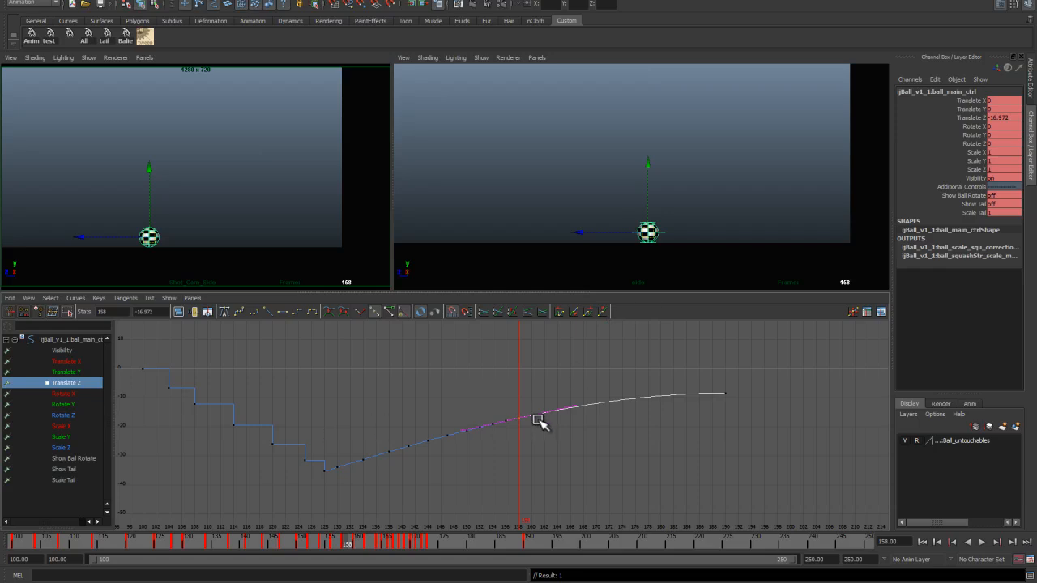
key(period)
middle_click(532, 418)
key(period)
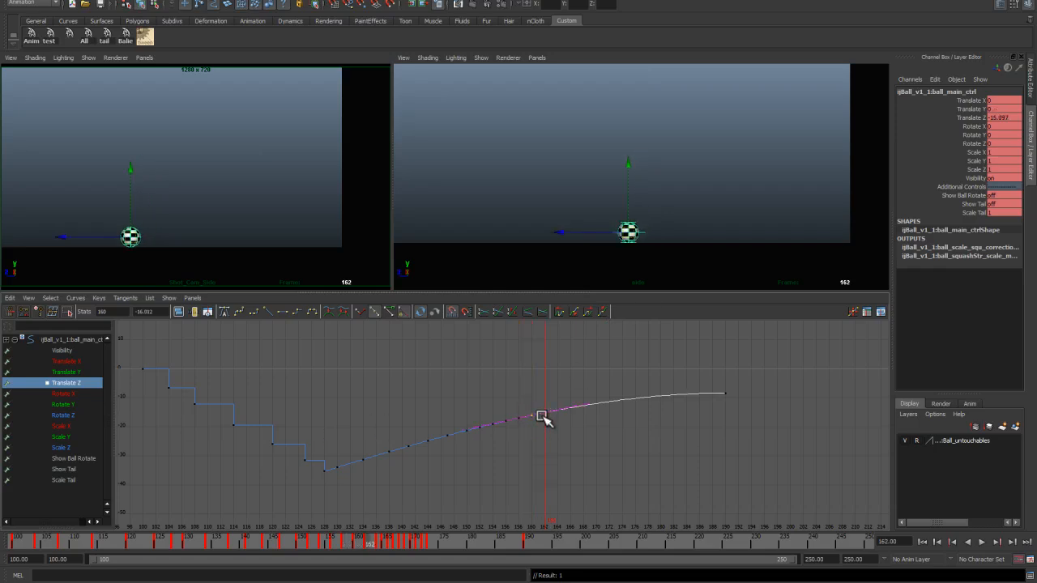
drag(544, 415, 599, 409)
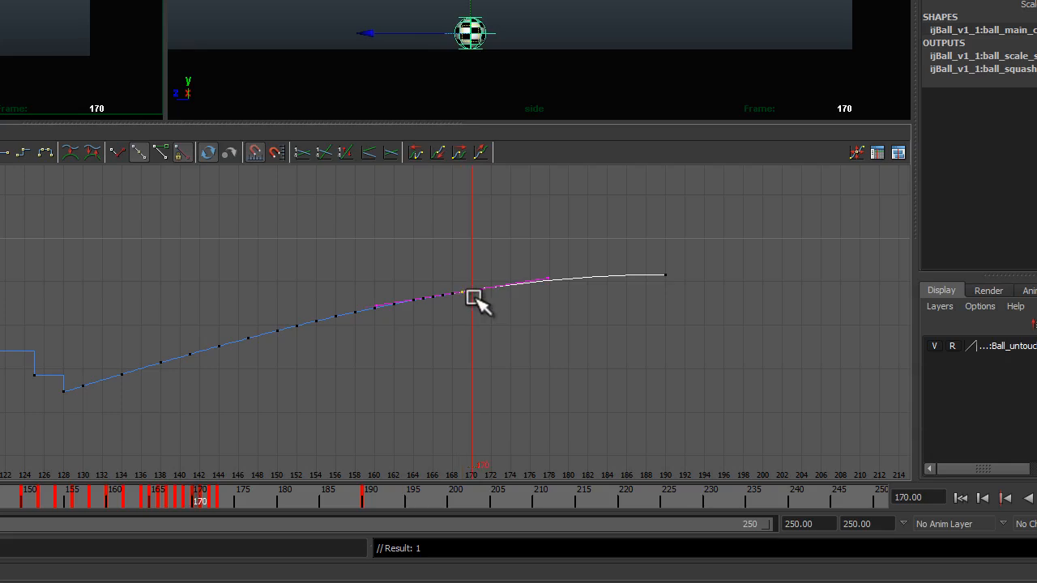
drag(474, 298, 504, 290)
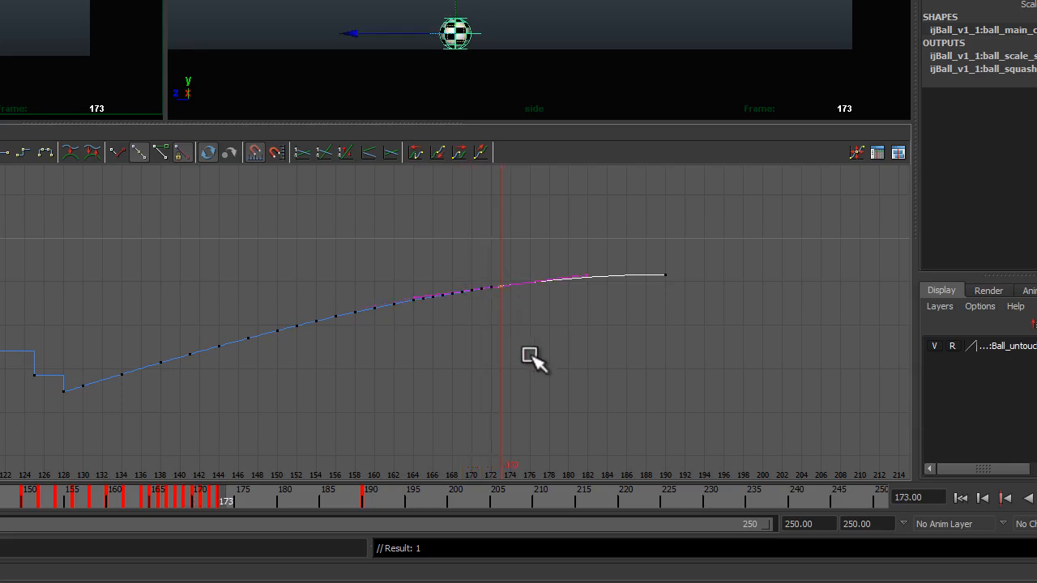
key(period)
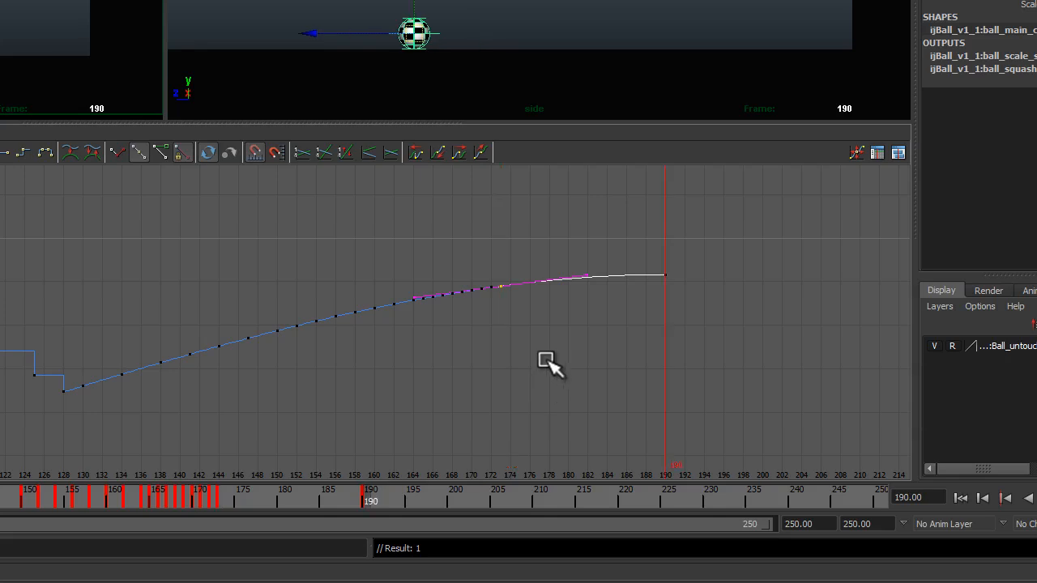
click(533, 354)
Step: Select all the Translate Z keys and convert them to stepped tangents
drag(702, 251, 67, 422)
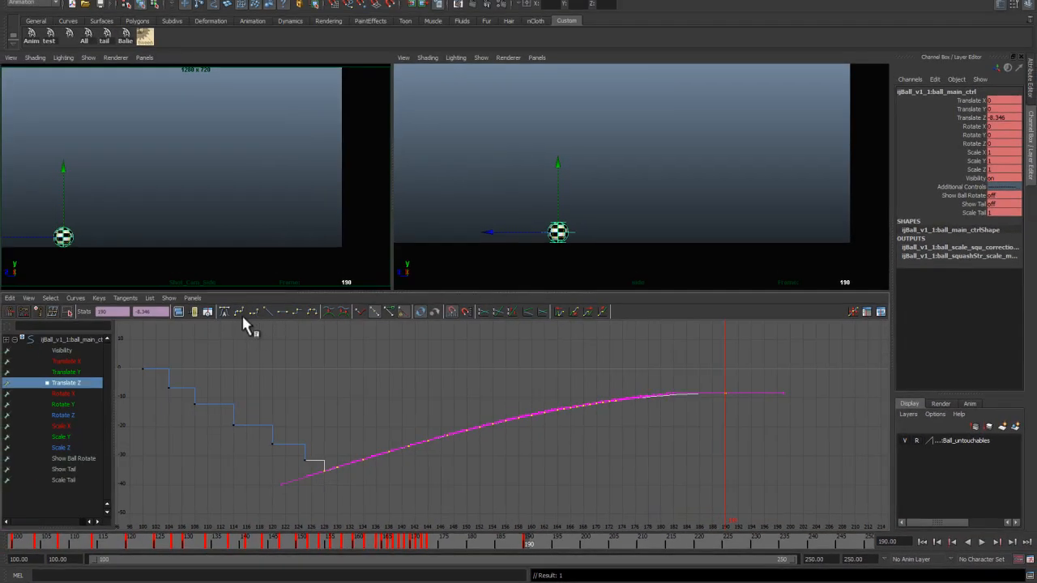
click(297, 313)
click(530, 443)
Step: Play back the stepped animation in a maximized viewport and compare it with the Lesson 01 plan
drag(526, 542, 14, 537)
key(space)
key(alt+v)
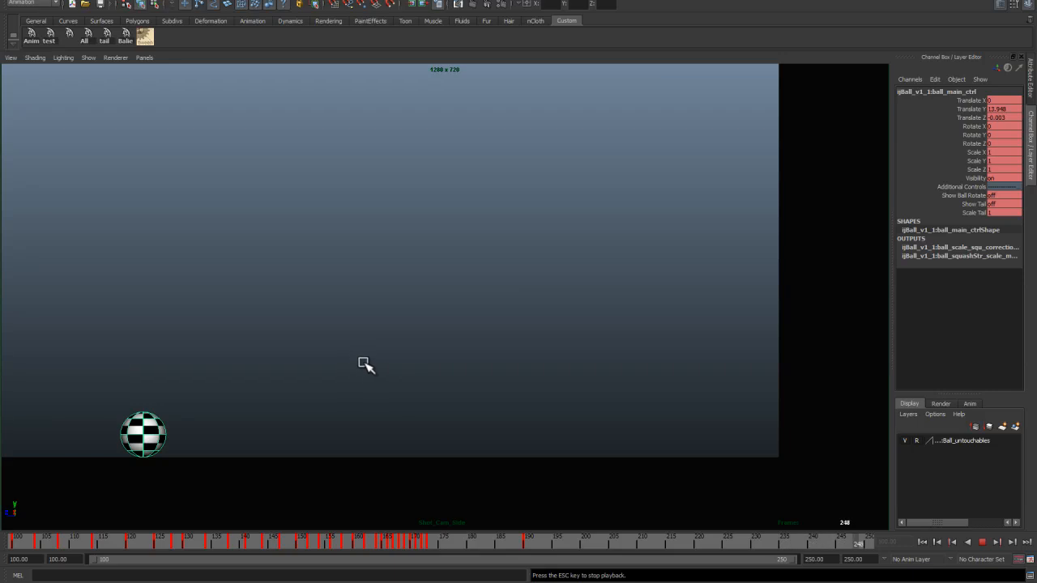
key(Escape)
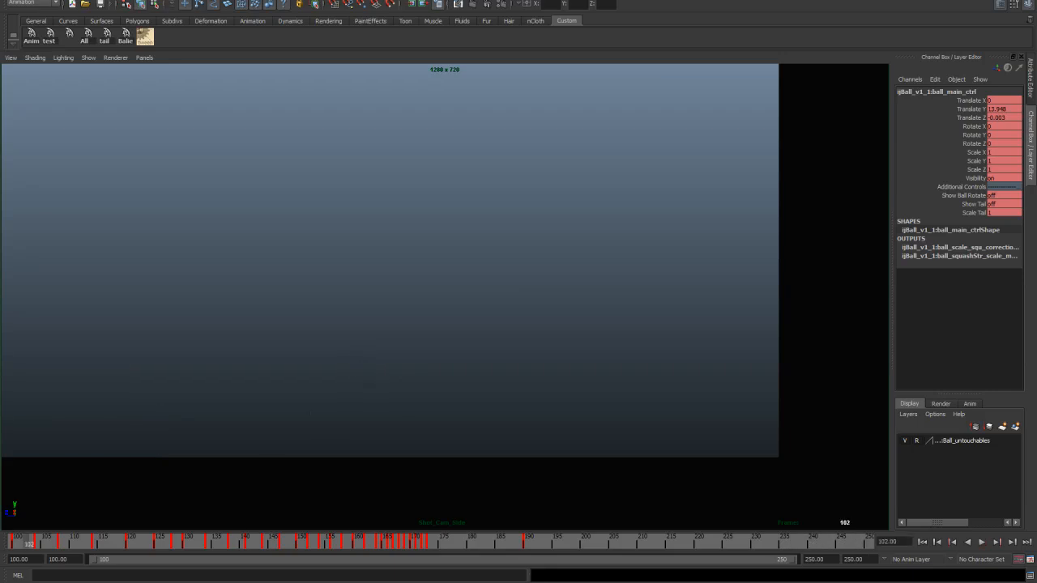
click(248, 582)
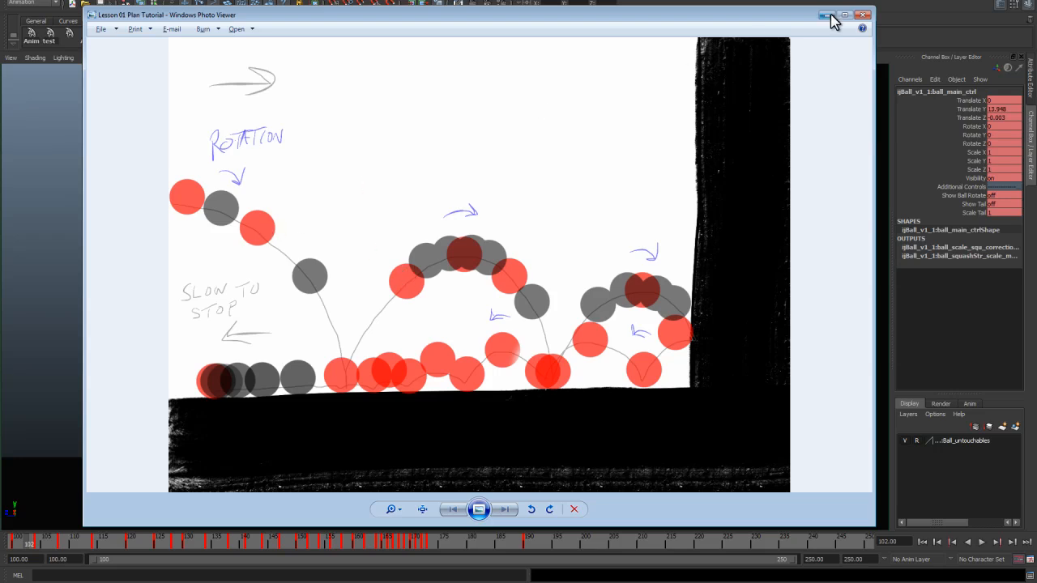
key(alt+Tab)
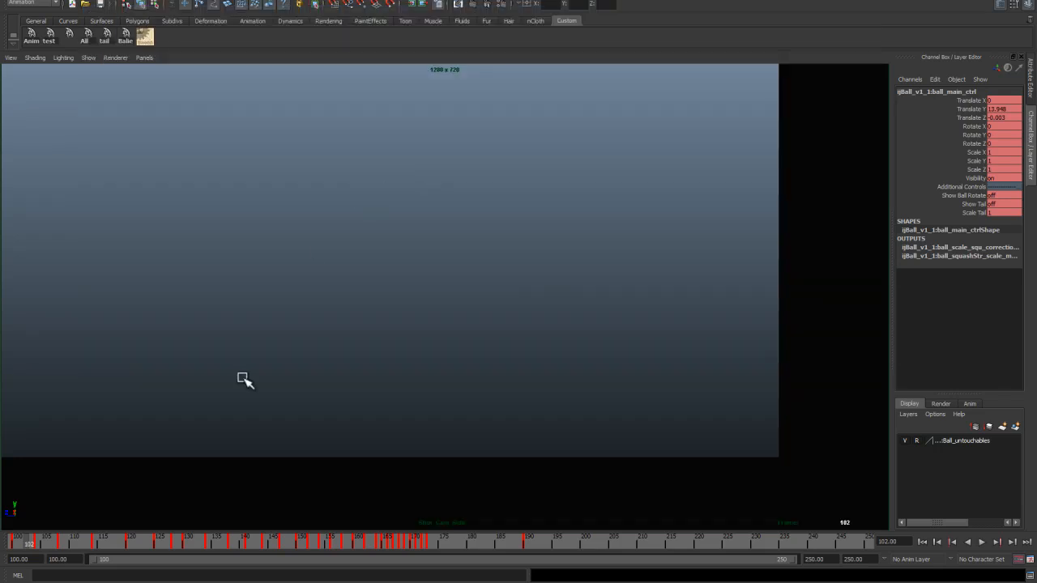
Step: Scrub through the opening frames of the bounce in the restored panel layout
mouse_move(28, 542)
mouse_down()
mouse_move(11, 546)
mouse_move(34, 542)
mouse_up()
key(space)
alt+middle_drag(584, 173, 562, 230)
scroll(592, 203, down, 1)
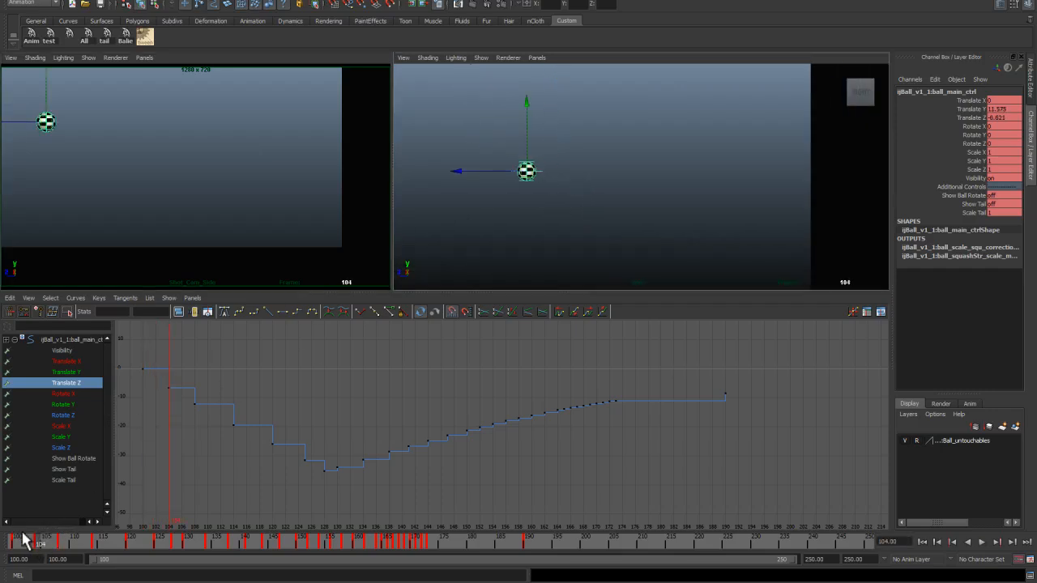
mouse_move(54, 542)
mouse_down()
mouse_move(96, 555)
mouse_move(86, 546)
mouse_up()
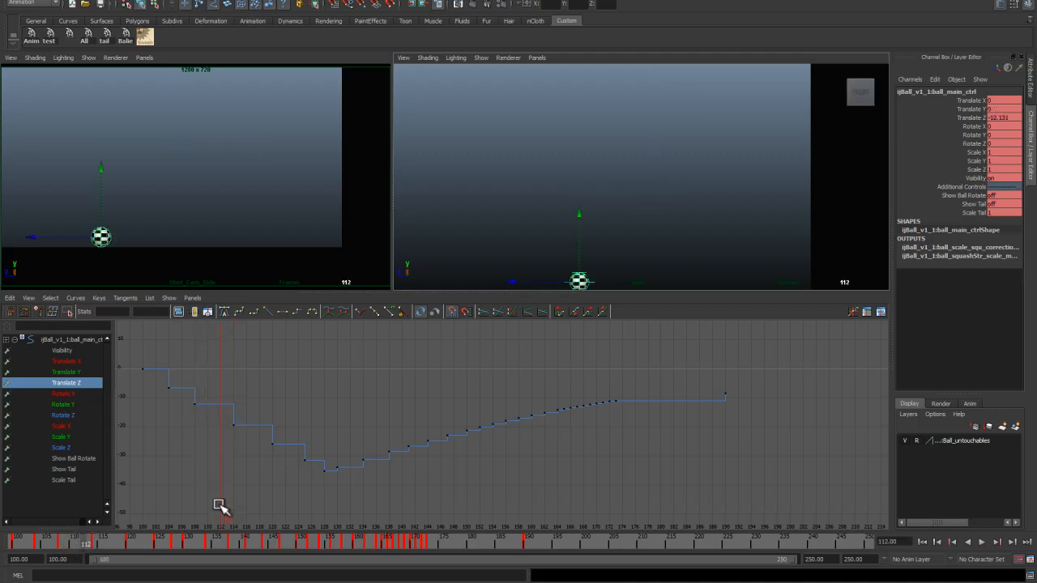
drag(92, 546, 114, 557)
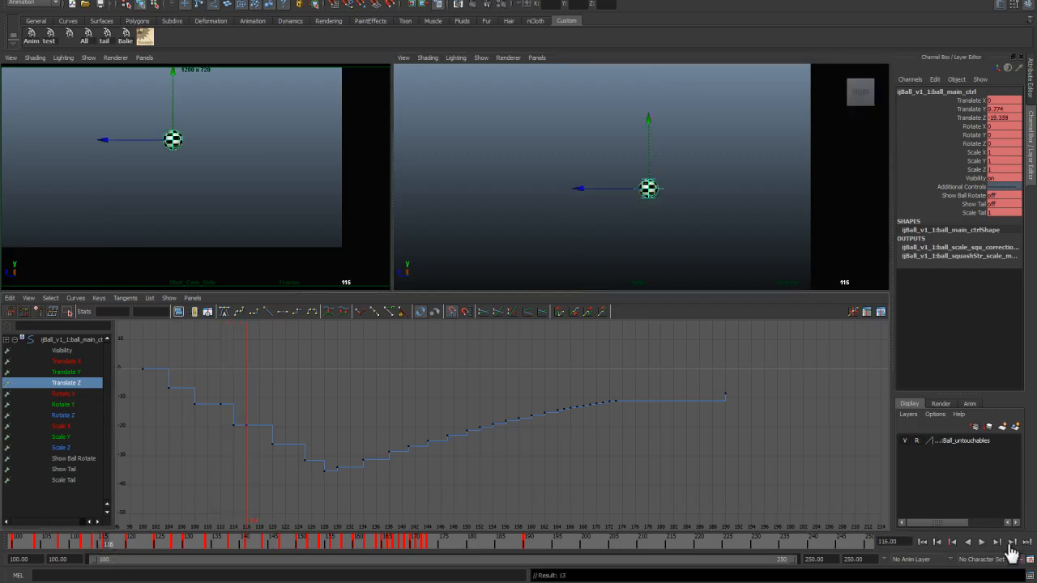
Step: Adjust the Translate Z key values around frames 110 to 116 to reshape the ball's forward travel
drag(108, 548, 85, 546)
alt+middle_drag(218, 421, 287, 419)
alt+right_drag(287, 419, 343, 417)
drag(236, 374, 252, 400)
middle_drag(241, 380, 240, 402)
middle_drag(283, 430, 283, 435)
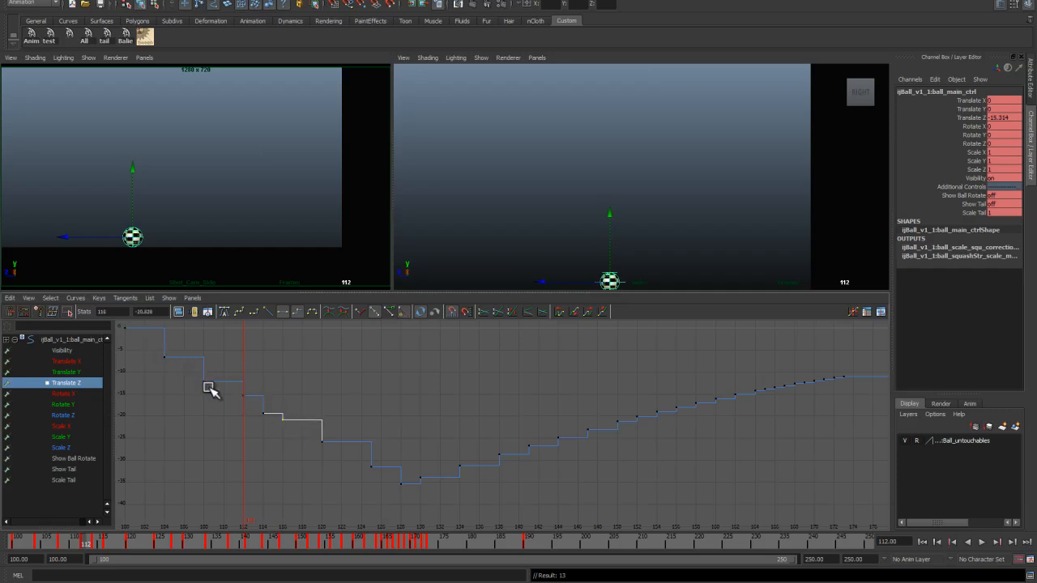
drag(236, 389, 249, 400)
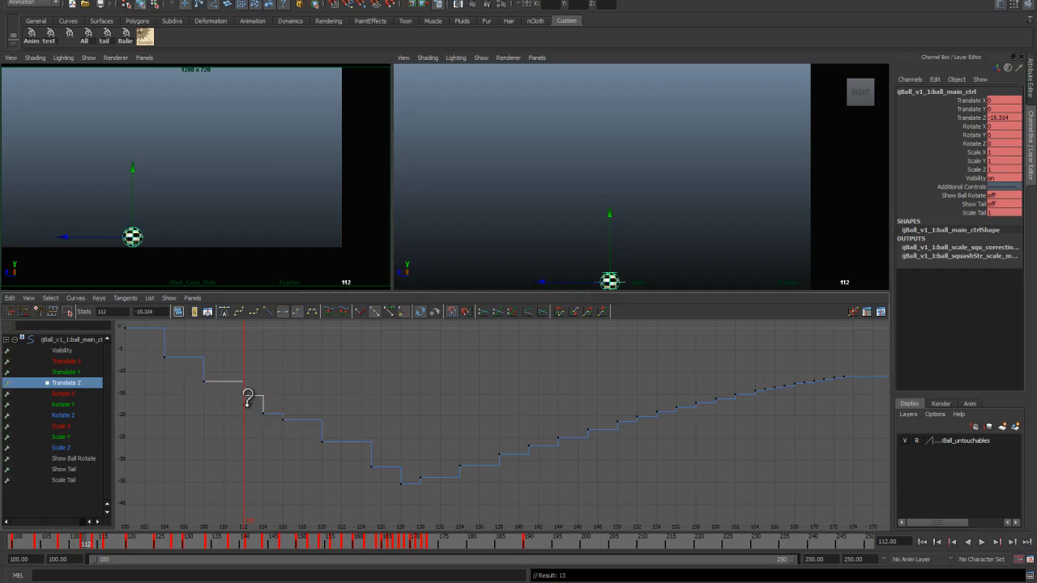
middle_drag(249, 397, 249, 401)
drag(269, 403, 286, 432)
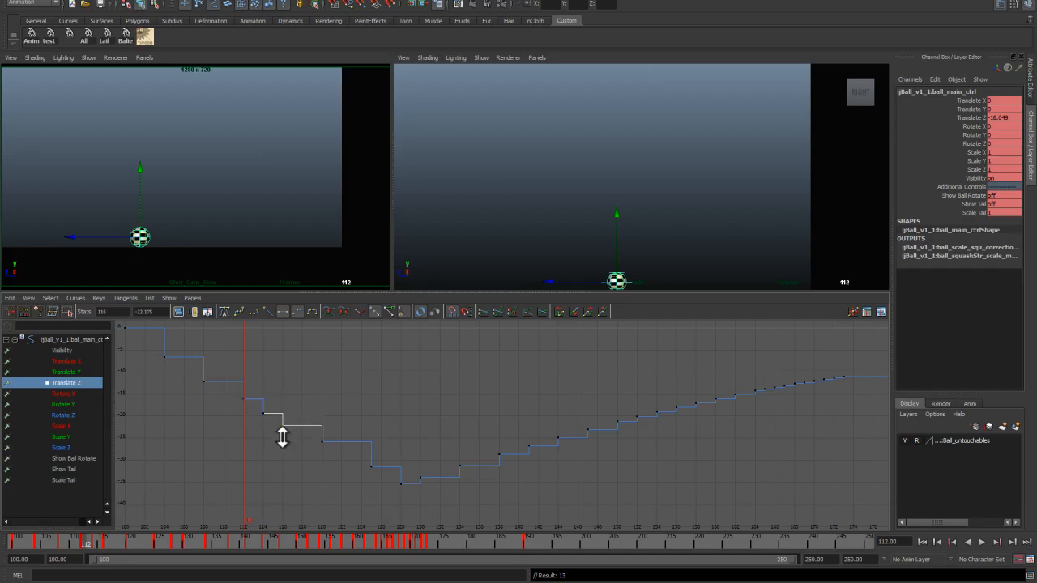
shift+middle_drag(282, 438, 282, 438)
Step: Lower the Translate Y keys of the first small hop around frames 114 to 118
click(77, 372)
key(a)
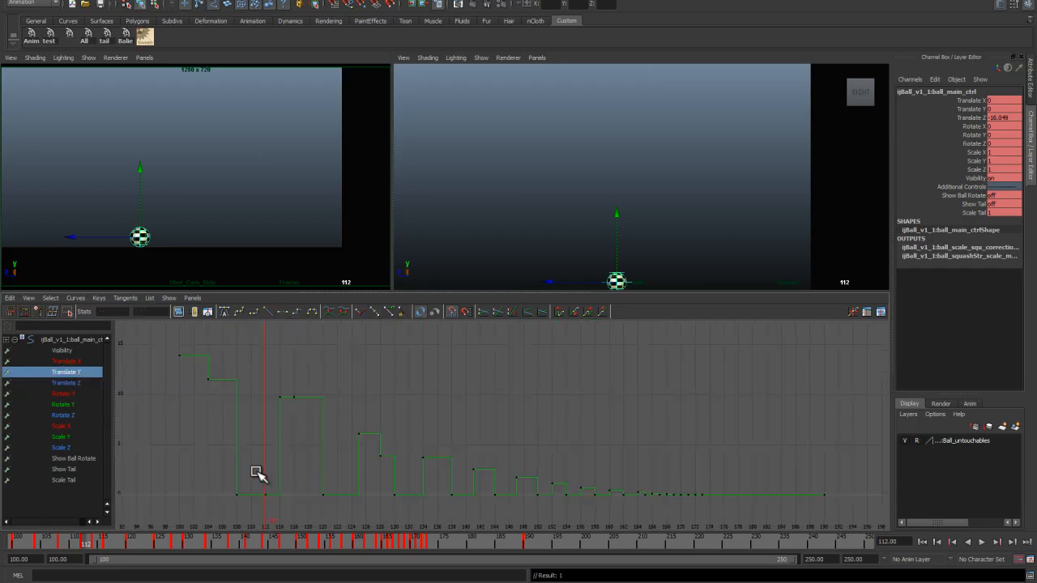
shift+middle_drag(275, 510, 274, 426)
drag(285, 384, 298, 407)
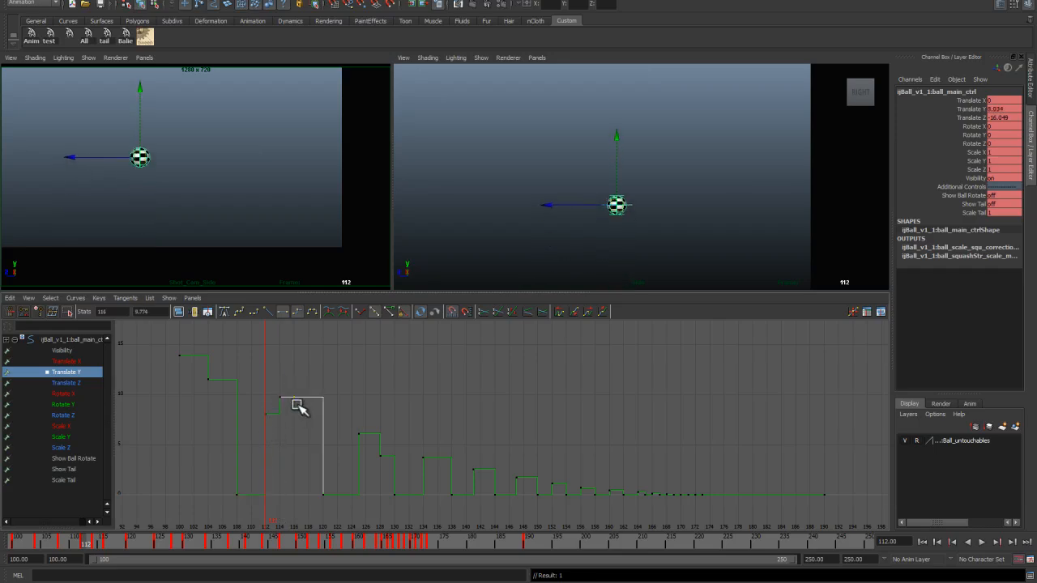
shift+middle_drag(299, 426, 299, 429)
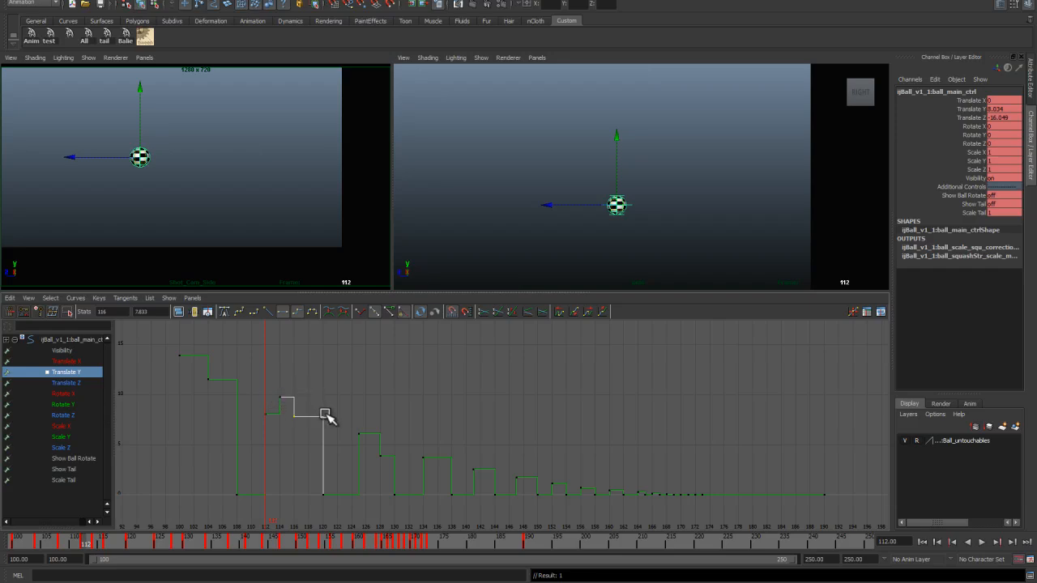
Step: Play back the animation from frame 100 to review the revised hops
drag(93, 541, 4, 525)
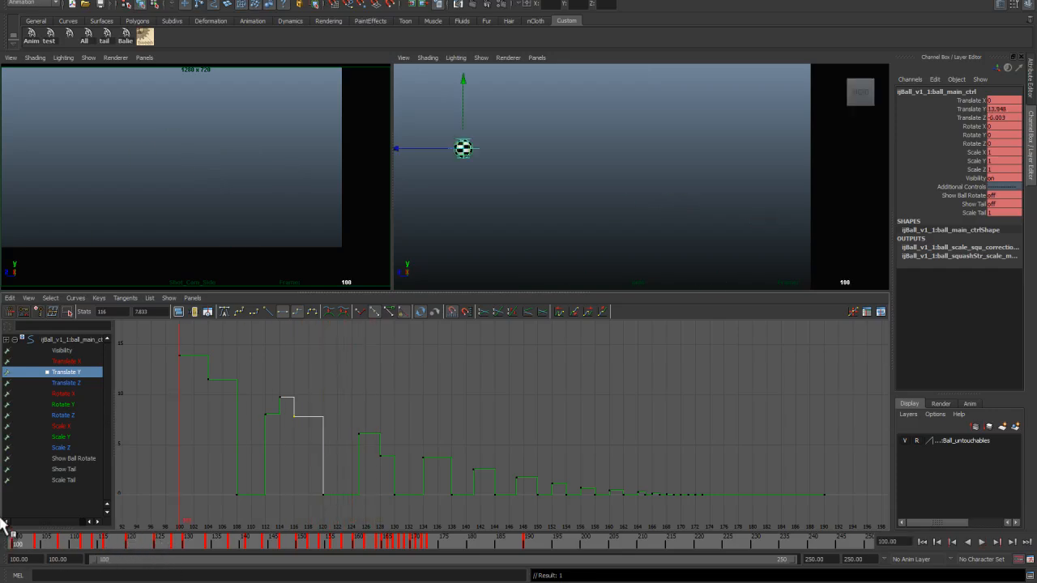
key(space)
key(alt+v)
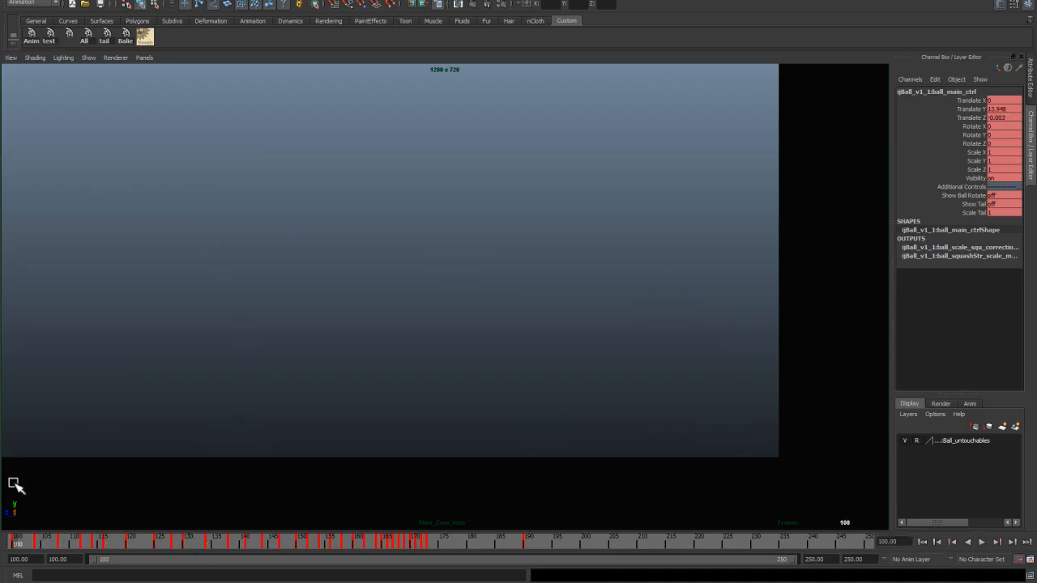
key(Escape)
key(space)
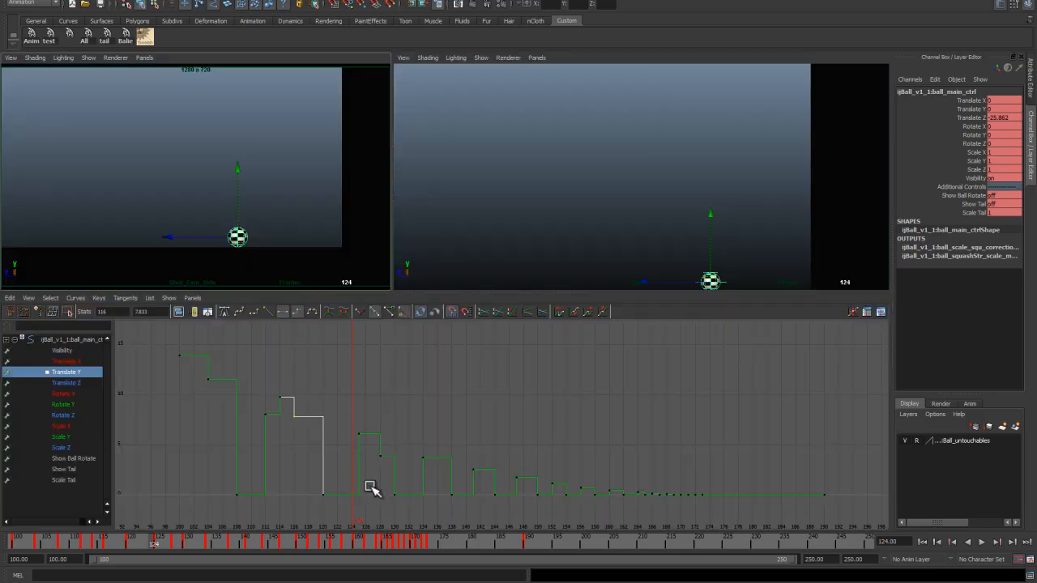
key(alt+v)
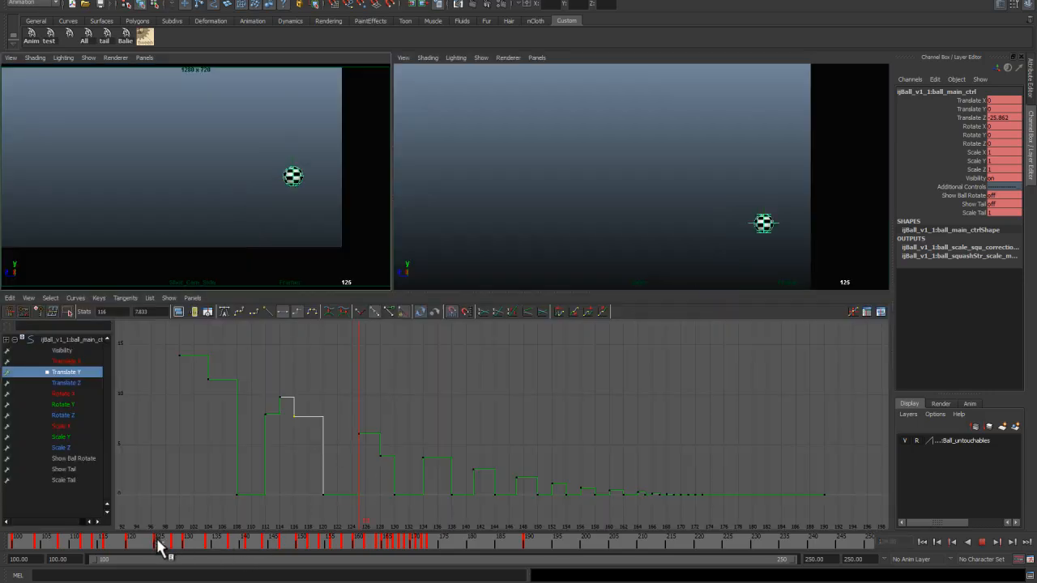
Step: Raise the Translate Y key at frame 123 to about 4.6 and select the key at frame 126
mouse_move(159, 550)
mouse_down()
mouse_move(133, 551)
mouse_move(179, 550)
mouse_move(148, 551)
mouse_up()
click(347, 495)
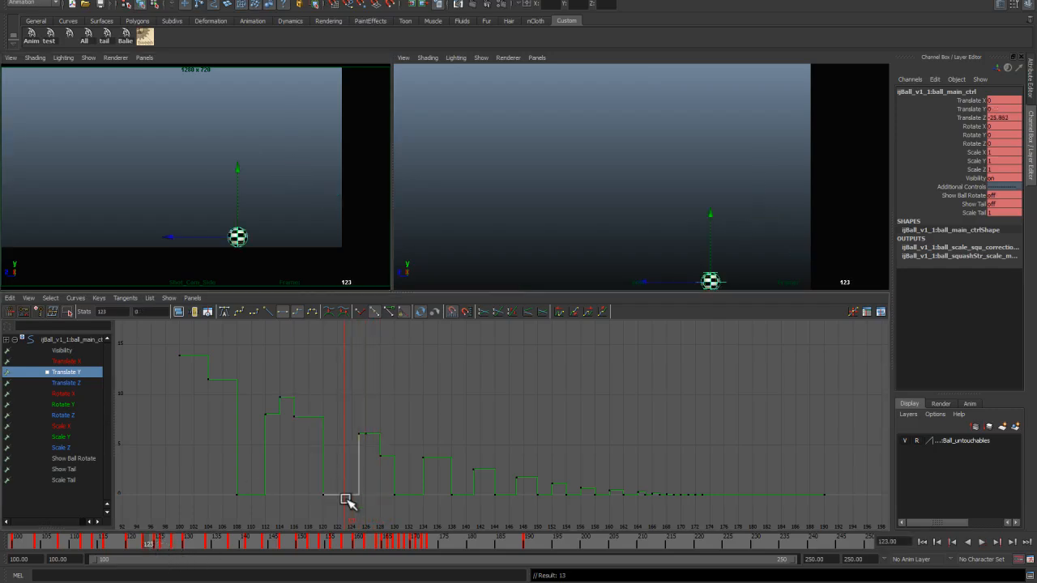
shift+middle_drag(350, 471, 354, 458)
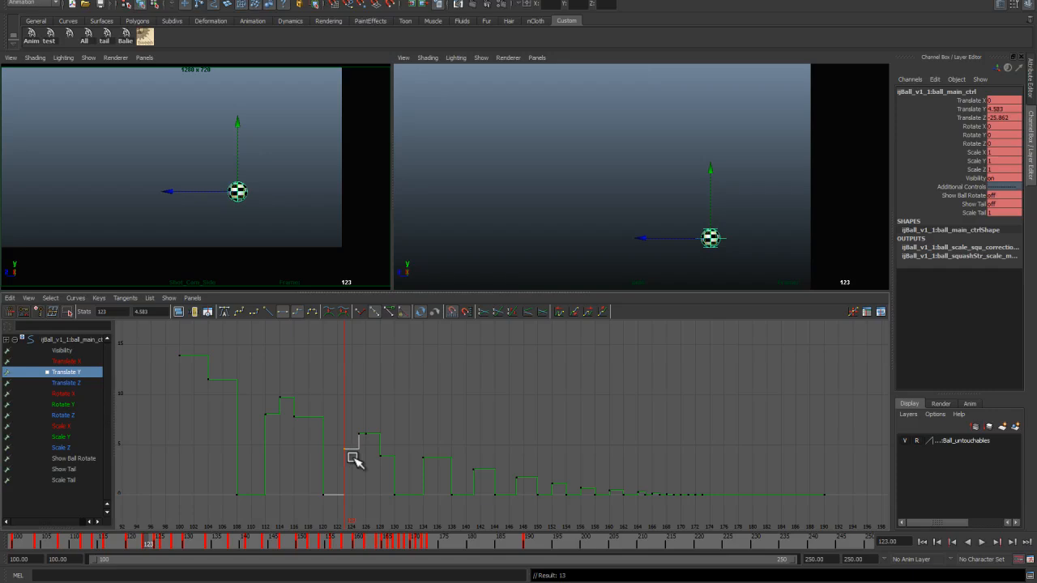
click(365, 428)
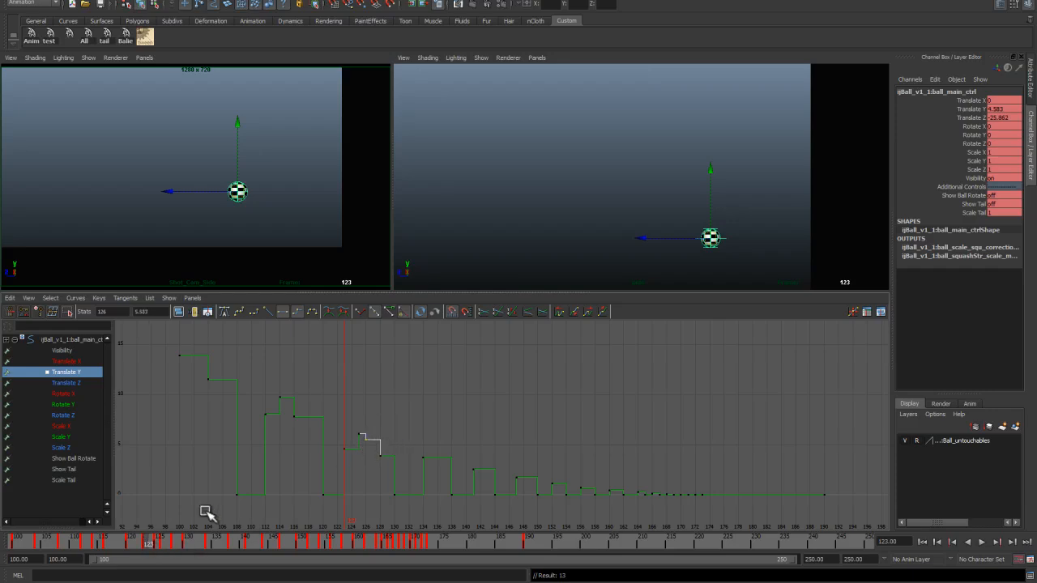
Step: Adjust the Translate Z keys around frames 124 to 128 near the lowest point of the curve
click(82, 381)
alt+middle_drag(405, 446, 393, 403)
alt+right_drag(393, 403, 482, 422)
alt+middle_drag(243, 429, 514, 454)
alt+right_drag(514, 454, 434, 405)
drag(434, 405, 444, 428)
middle_drag(444, 428, 442, 437)
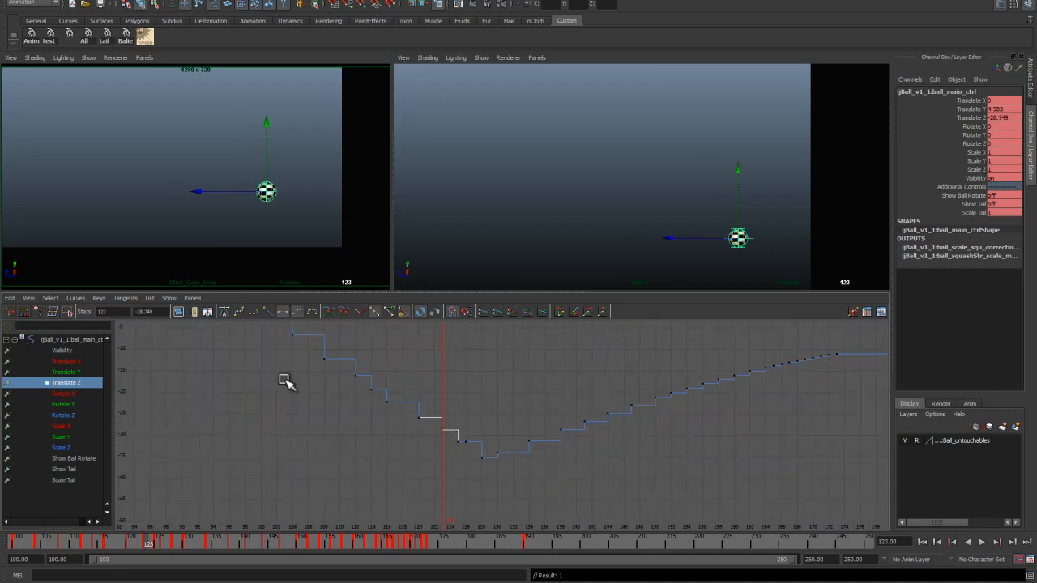
click(31, 300)
click(63, 386)
alt+middle_drag(458, 446, 370, 458)
alt+right_drag(370, 459, 400, 456)
drag(356, 437, 366, 464)
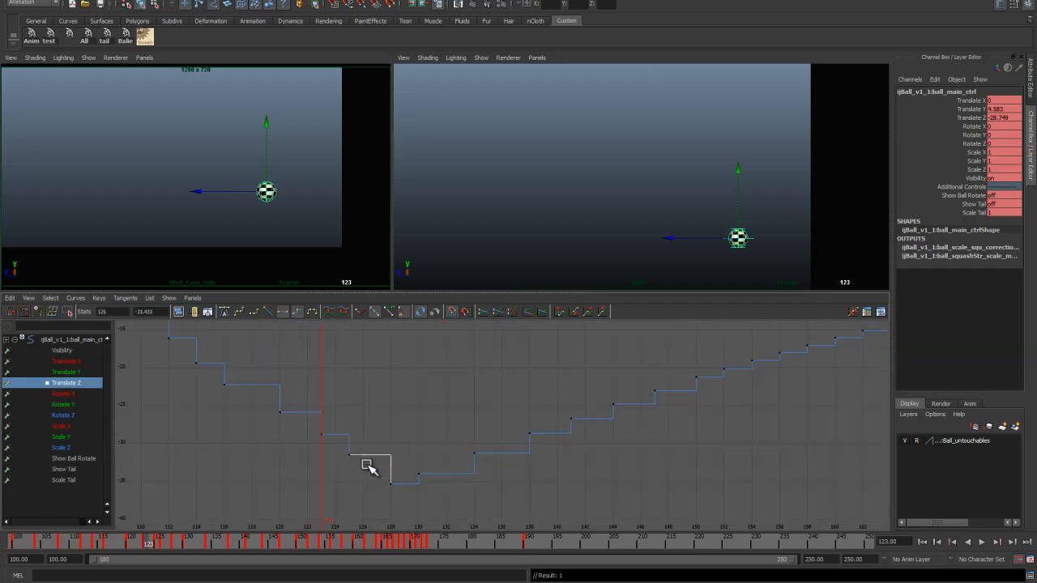
shift+middle_drag(363, 479, 363, 478)
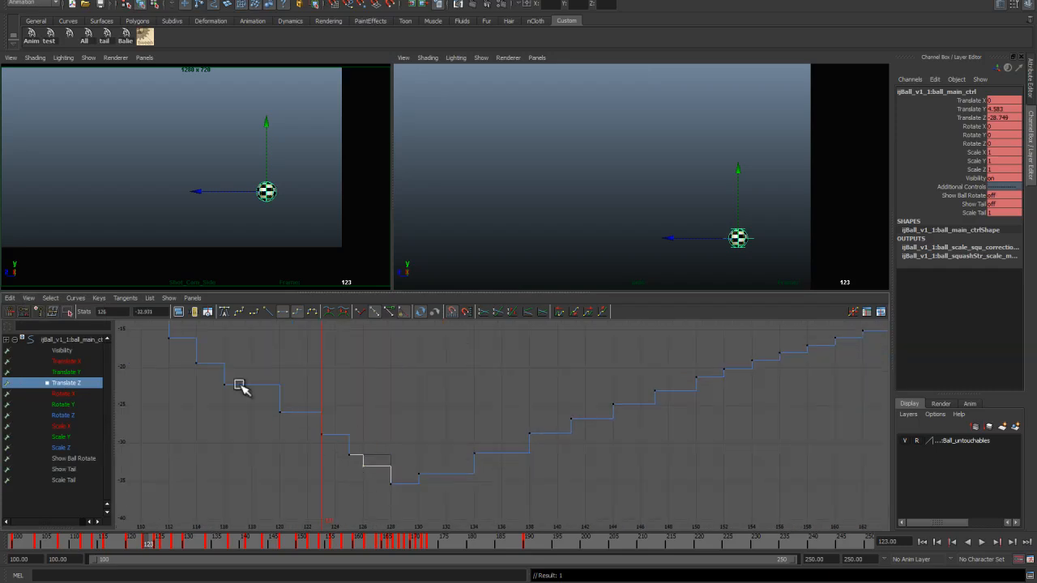
Step: Move the Translate Z key at frame 123 to smooth the step before the turnaround
click(323, 435)
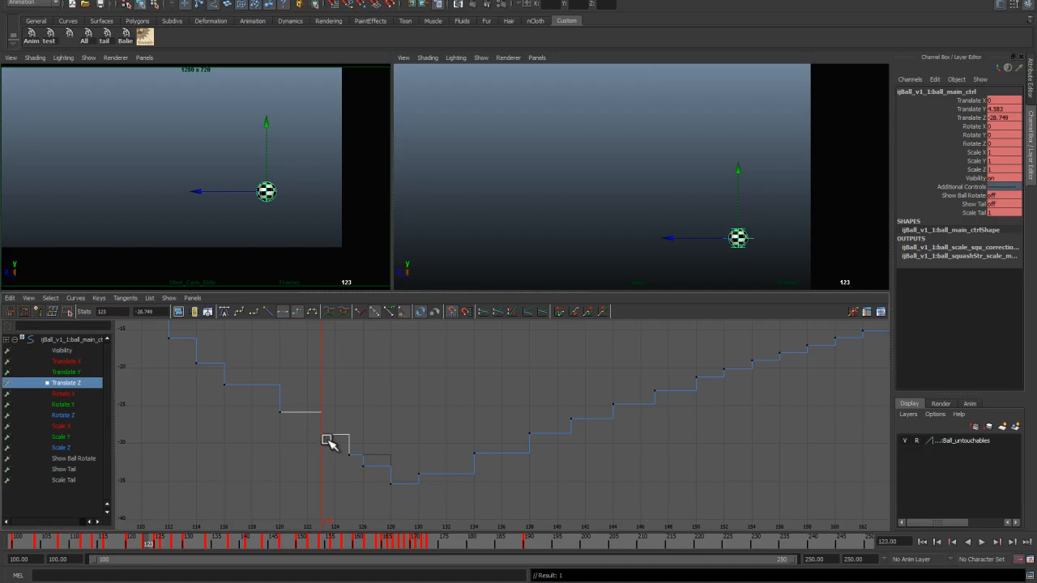
shift+middle_drag(322, 451, 329, 448)
click(363, 466)
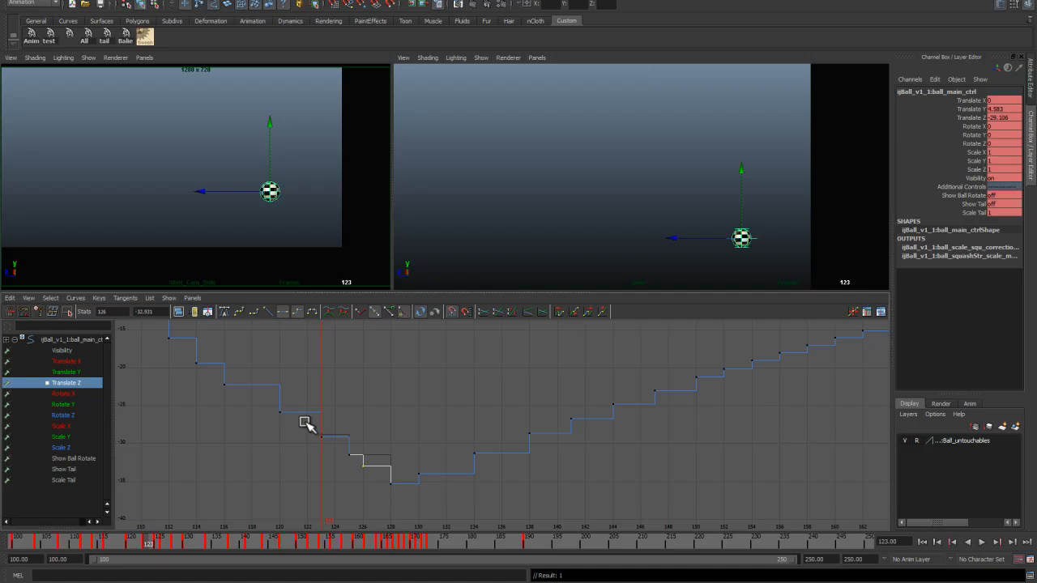
Step: Lower the Translate Z key at frame 120 in the framed curve
key(a)
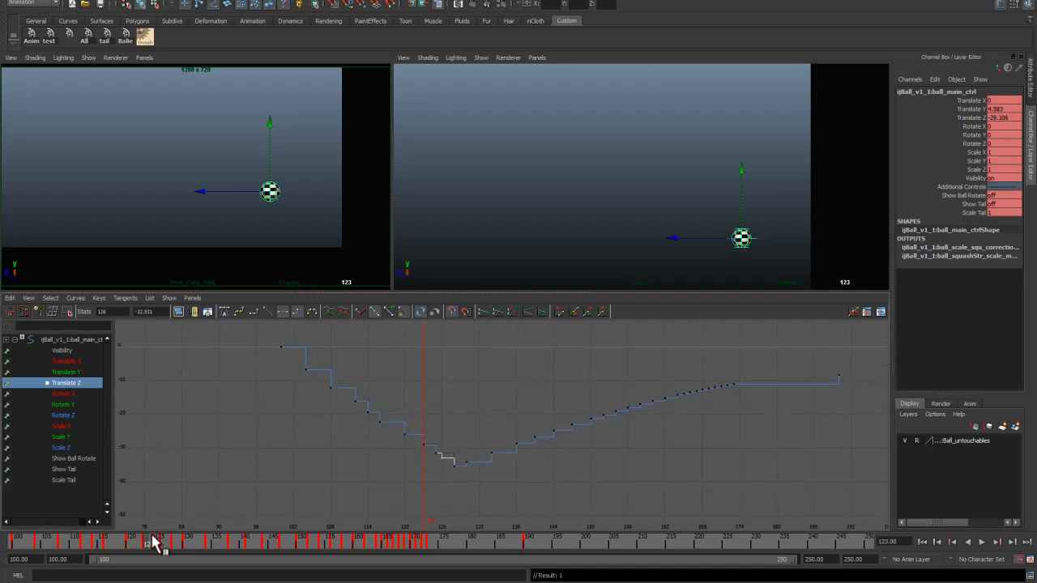
drag(154, 542, 134, 544)
click(405, 443)
shift+middle_drag(406, 446, 404, 448)
alt+right_drag(402, 450, 412, 464)
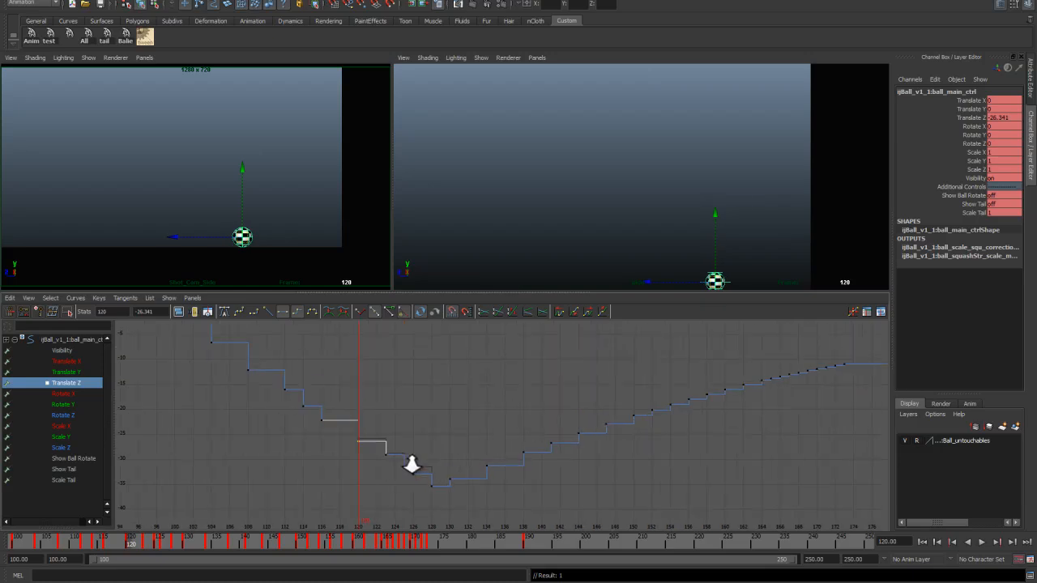
Step: Play back and scrub the bounce, then compare it with the Lesson 01 plan image
drag(134, 543, 30, 543)
key(alt+v)
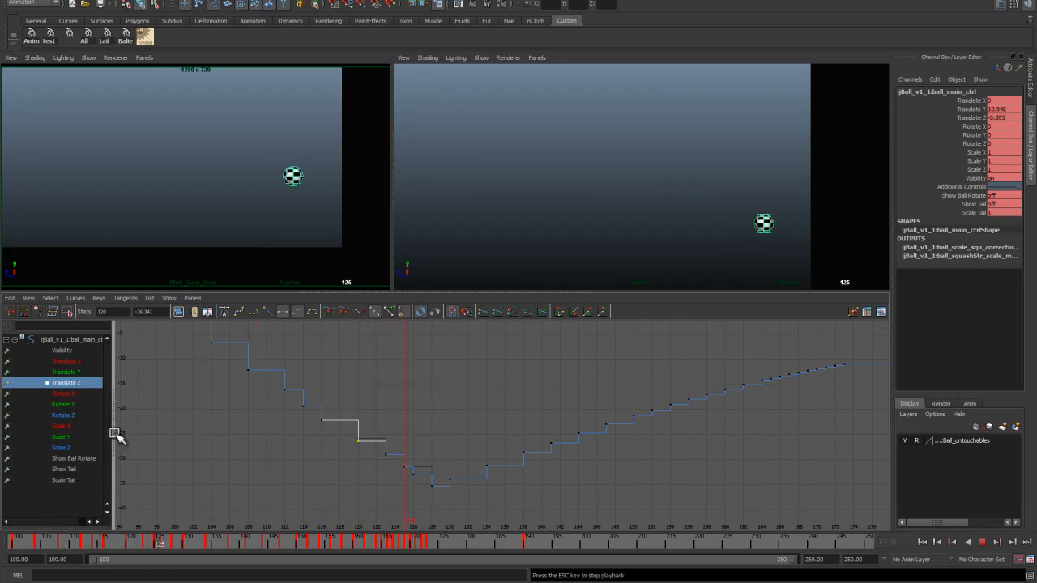
drag(278, 537, 30, 541)
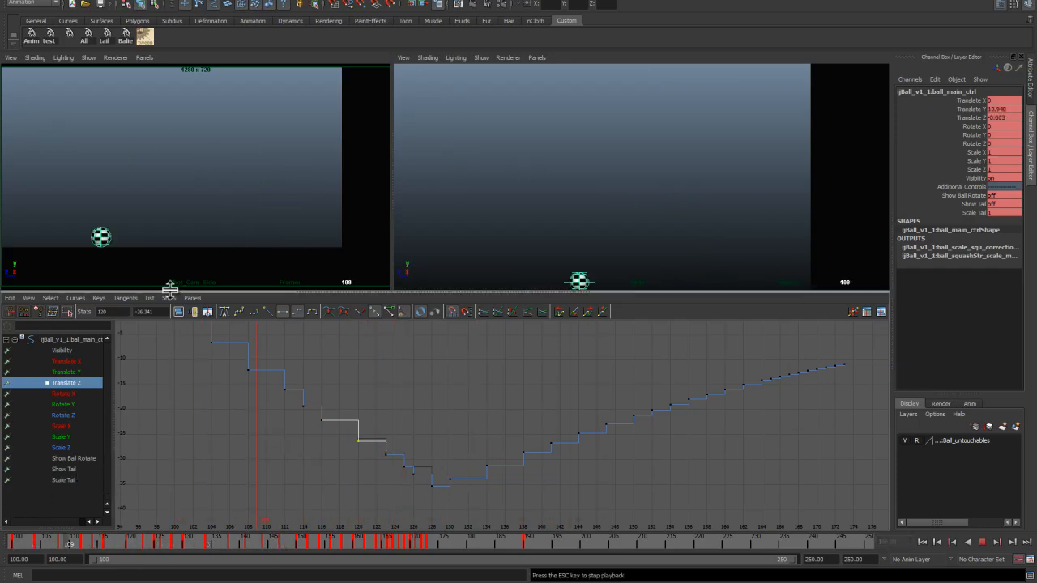
key(alt+v)
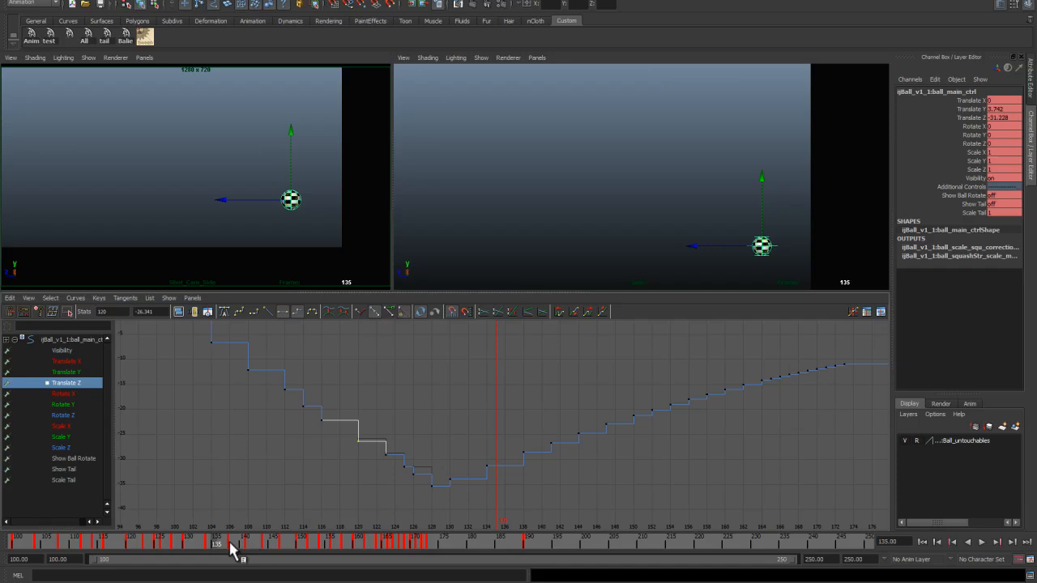
click(175, 544)
key(alt+v)
mouse_move(181, 547)
mouse_down()
mouse_move(169, 546)
mouse_move(188, 557)
mouse_up()
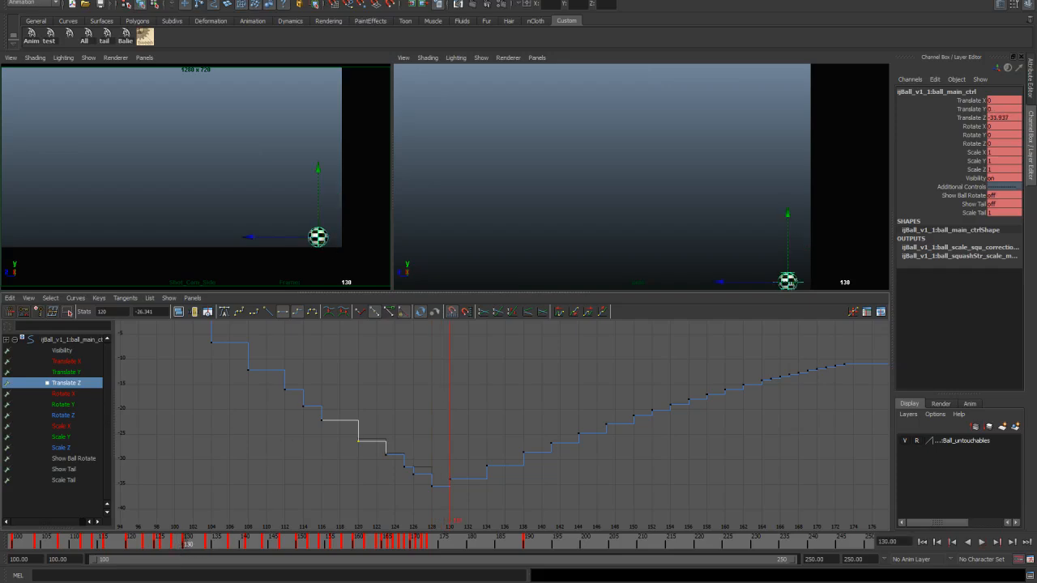
key(alt+Tab)
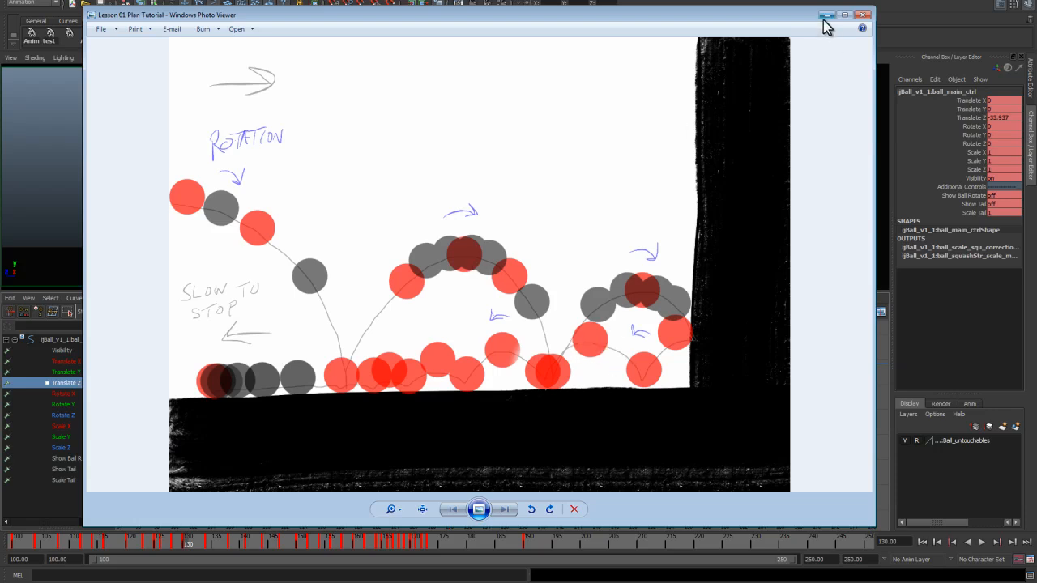
Step: Set a key on the ball at frame 136 and select it in the Translate Z curve
mouse_move(217, 544)
mouse_down()
mouse_move(192, 543)
mouse_move(225, 551)
mouse_up()
key(s)
scroll(490, 503, up, 3)
click(459, 494)
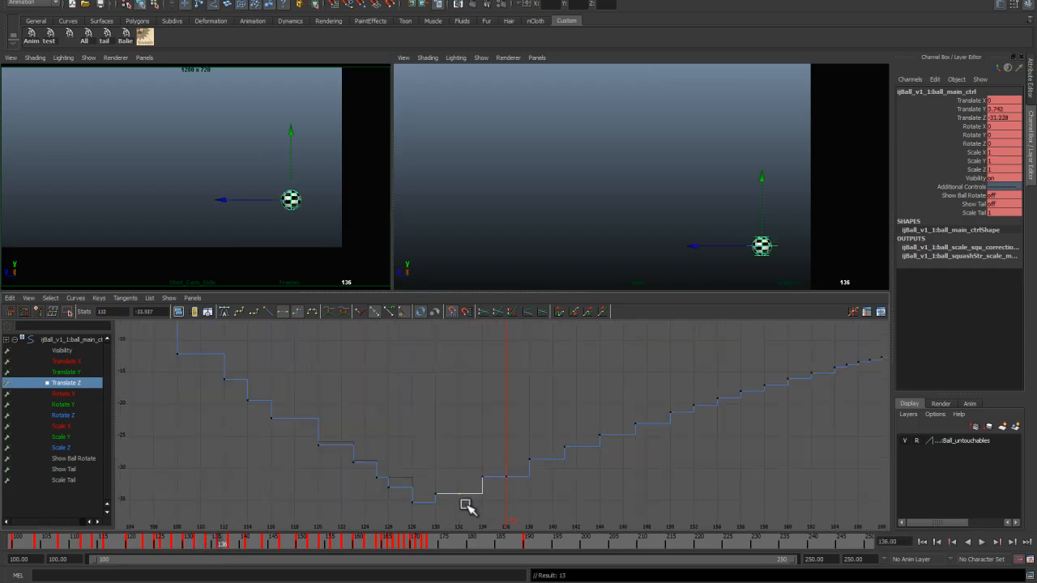
Step: Raise the Translate Y key at frame 132 to about 2.5 and adjust the key at frame 136
click(89, 372)
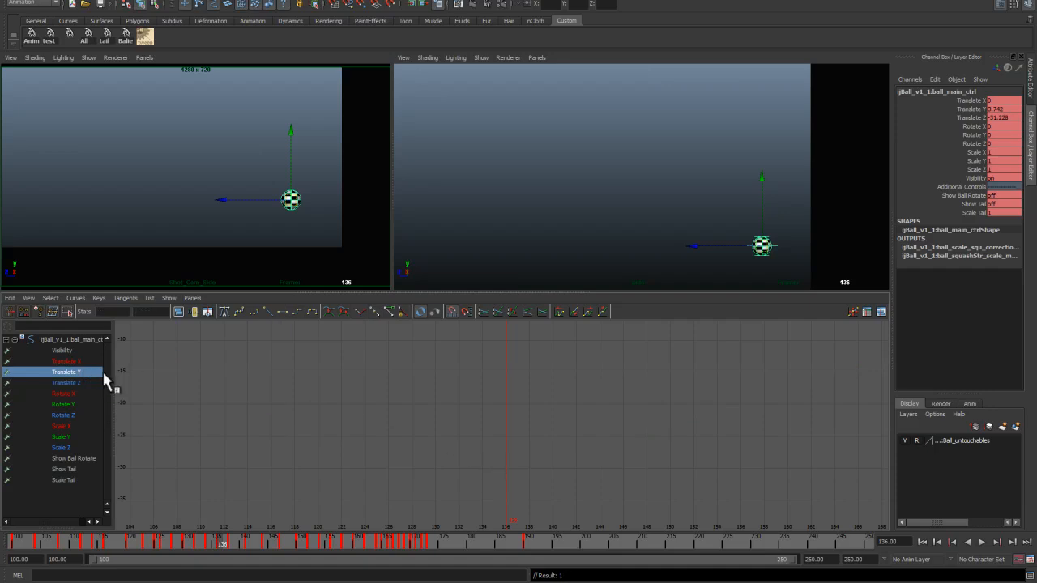
alt+middle_drag(373, 433, 397, 409)
alt+middle_drag(513, 451, 500, 419)
alt+right_drag(501, 442, 447, 339)
alt+right_drag(478, 383, 489, 427)
alt+middle_drag(489, 427, 491, 514)
alt+right_drag(493, 441, 499, 517)
drag(494, 412, 518, 442)
drag(232, 537, 191, 541)
drag(431, 464, 447, 486)
shift+middle_drag(446, 486, 446, 456)
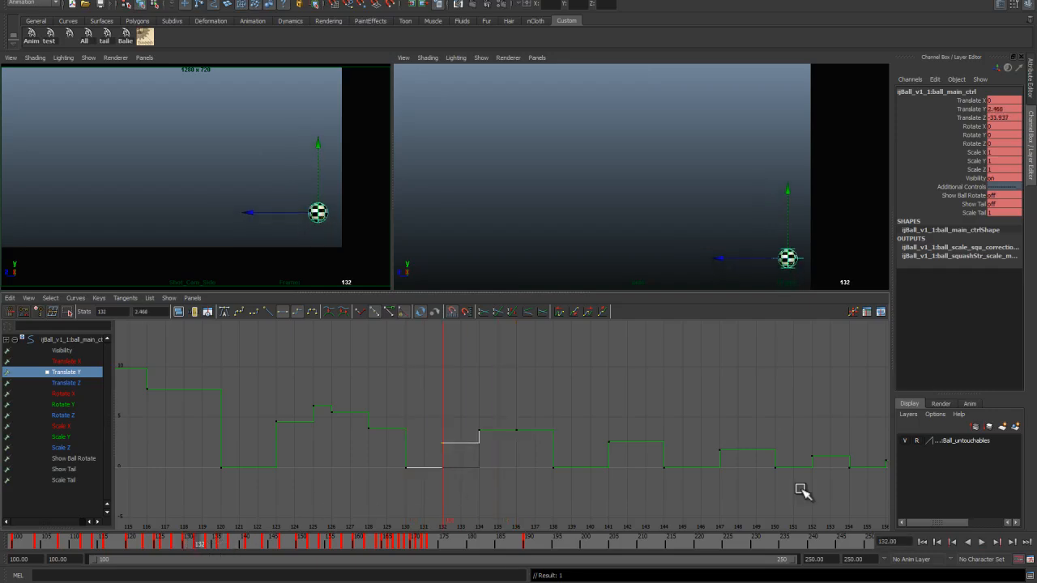
click(519, 432)
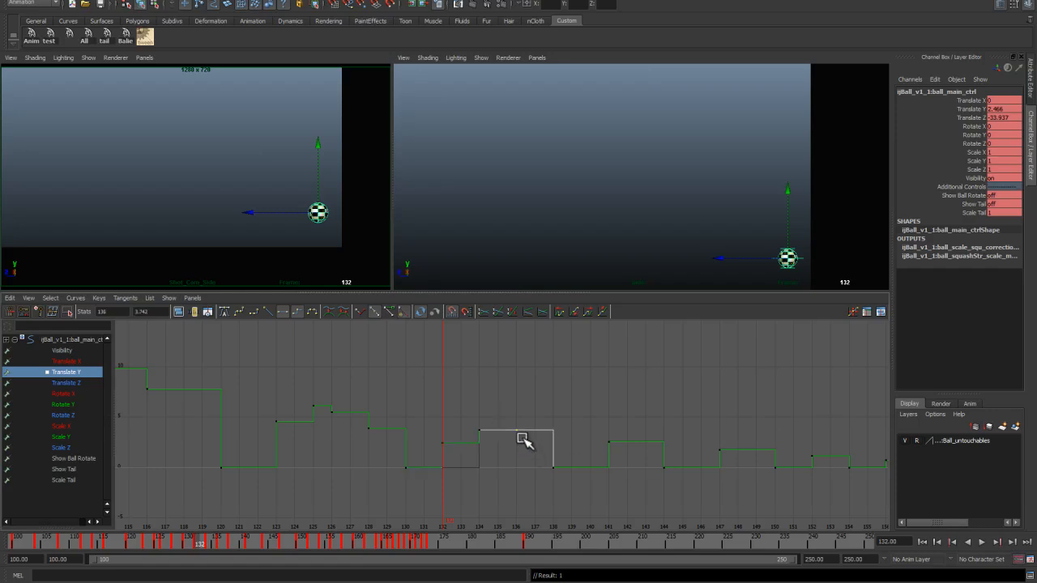
shift+middle_drag(523, 453, 523, 452)
Step: Reposition the Translate Z key at frame 136 to fit the slowing forward drift
mouse_move(197, 538)
mouse_down()
mouse_move(224, 541)
mouse_move(208, 541)
mouse_up()
click(75, 383)
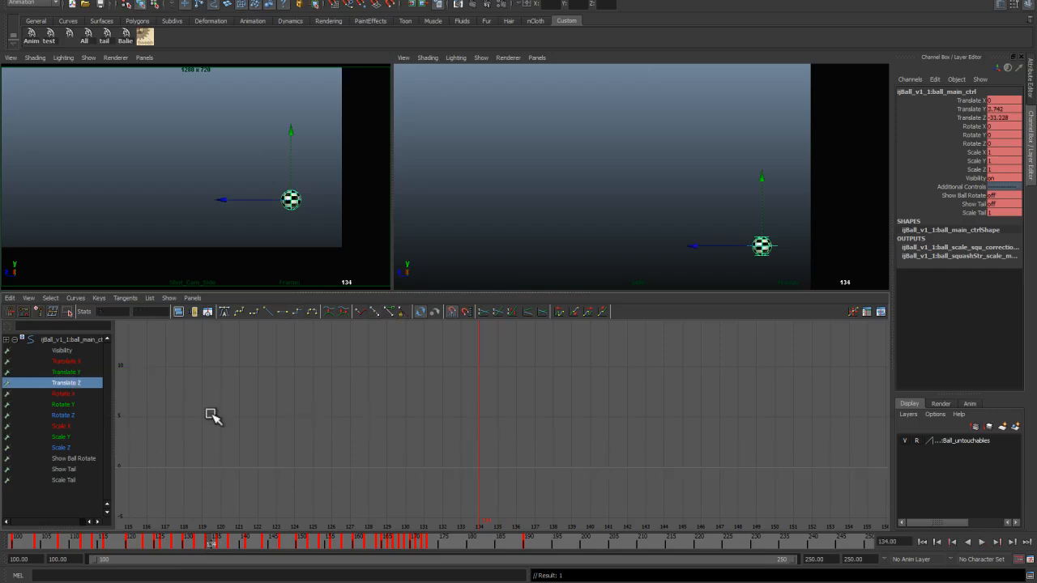
alt+right_drag(480, 439, 441, 372)
alt+middle_drag(467, 420, 479, 316)
alt+right_drag(475, 412, 546, 436)
alt+middle_drag(514, 450, 465, 460)
drag(408, 401, 431, 434)
shift+middle_drag(431, 434, 434, 423)
drag(498, 358, 520, 398)
shift+middle_drag(520, 398, 520, 390)
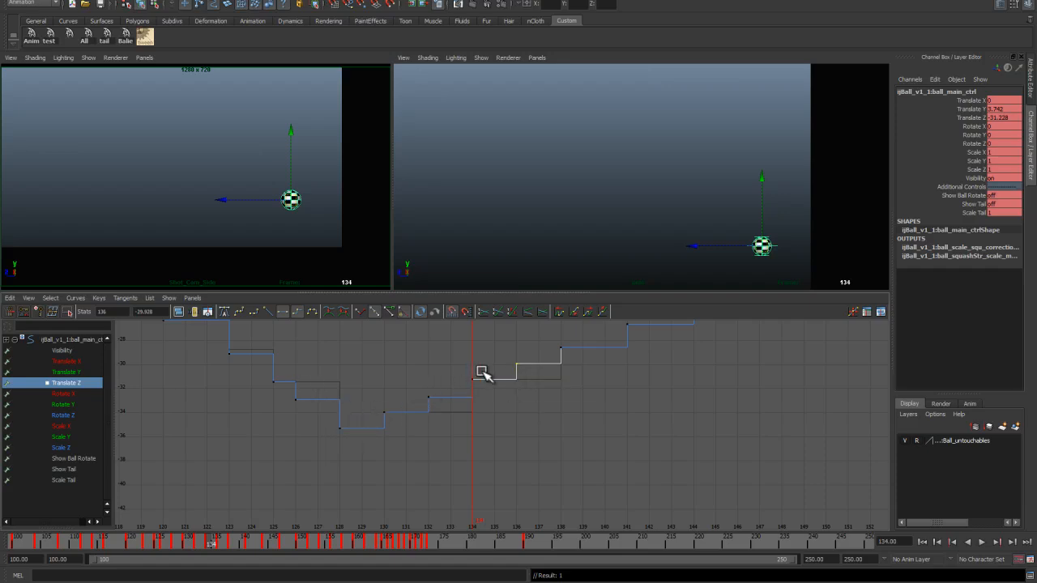
Step: Adjust the Translate Z keys between frames 130 and 134 to even out the steps
alt+middle_drag(542, 383, 526, 424)
alt+right_drag(526, 425, 504, 432)
alt+middle_drag(504, 433, 440, 447)
alt+right_drag(439, 446, 422, 442)
mouse_move(246, 544)
mouse_down()
mouse_move(200, 546)
mouse_move(237, 547)
mouse_up()
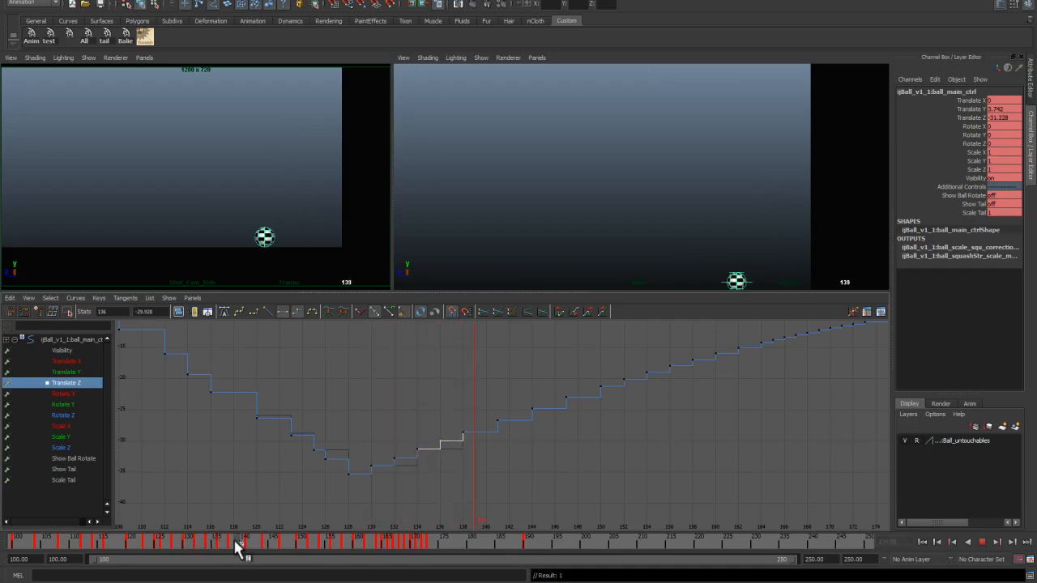
Step: Frame the Translate Y curve and play back the animation to review the hops
click(80, 373)
key(f)
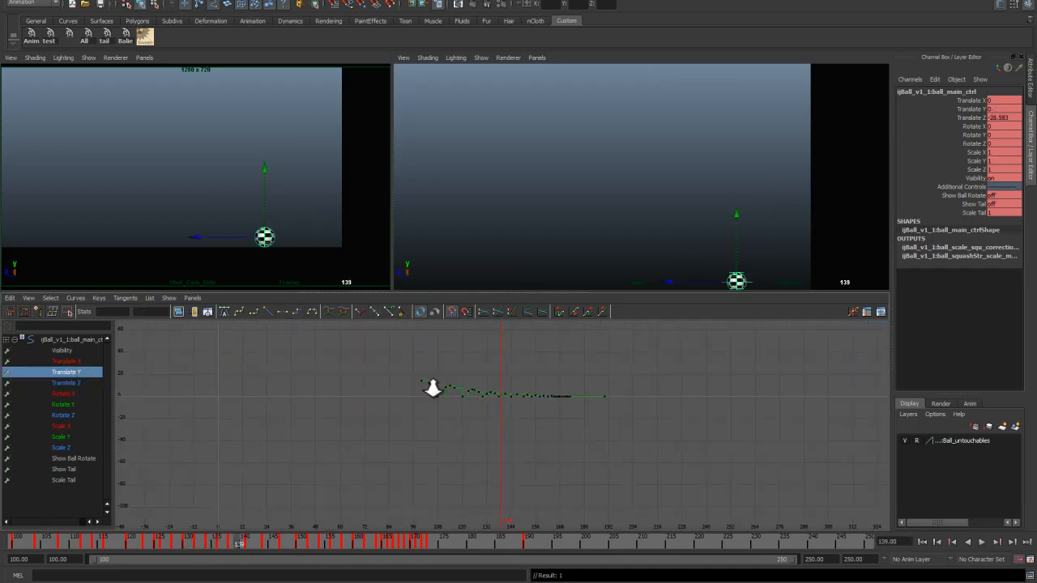
key(alt+v)
drag(243, 549, 231, 551)
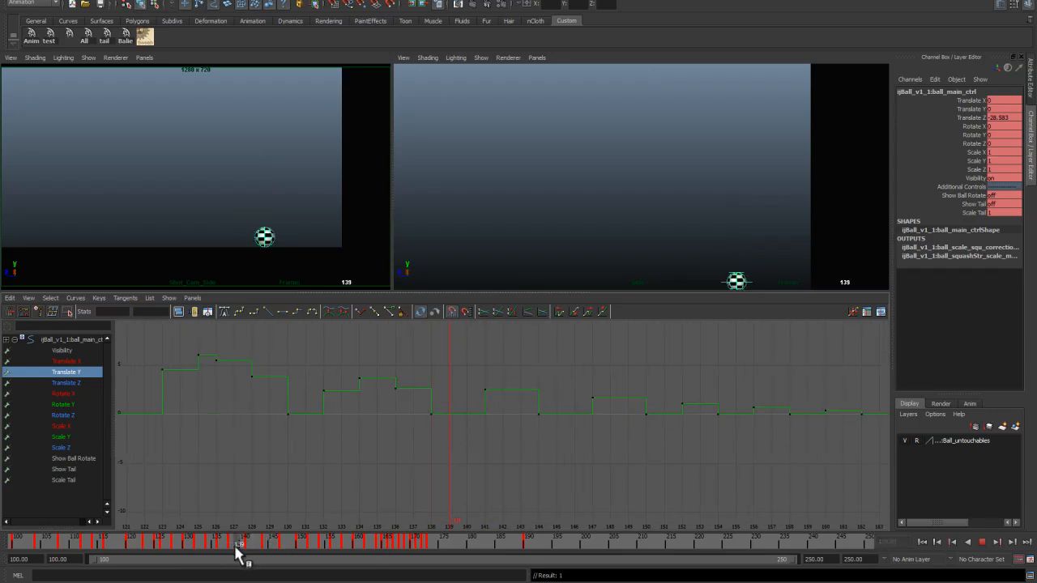
key(alt+v)
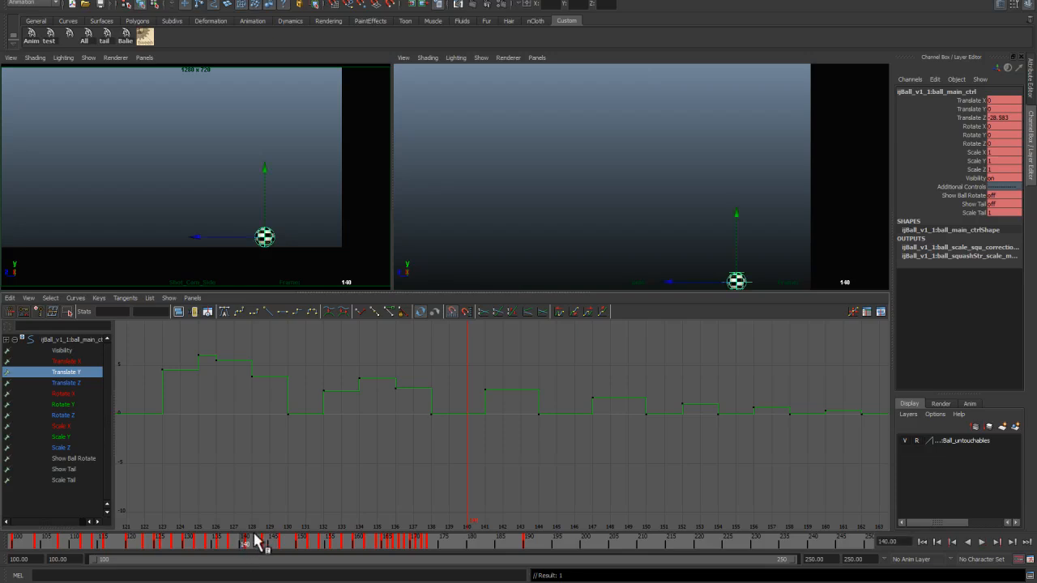
Step: Adjust the Translate Y keys around frame 142 to shape the next small hop
drag(245, 545, 256, 537)
drag(459, 407, 474, 423)
shift+middle_drag(468, 430, 468, 410)
drag(495, 379, 513, 401)
shift+middle_drag(504, 401, 503, 408)
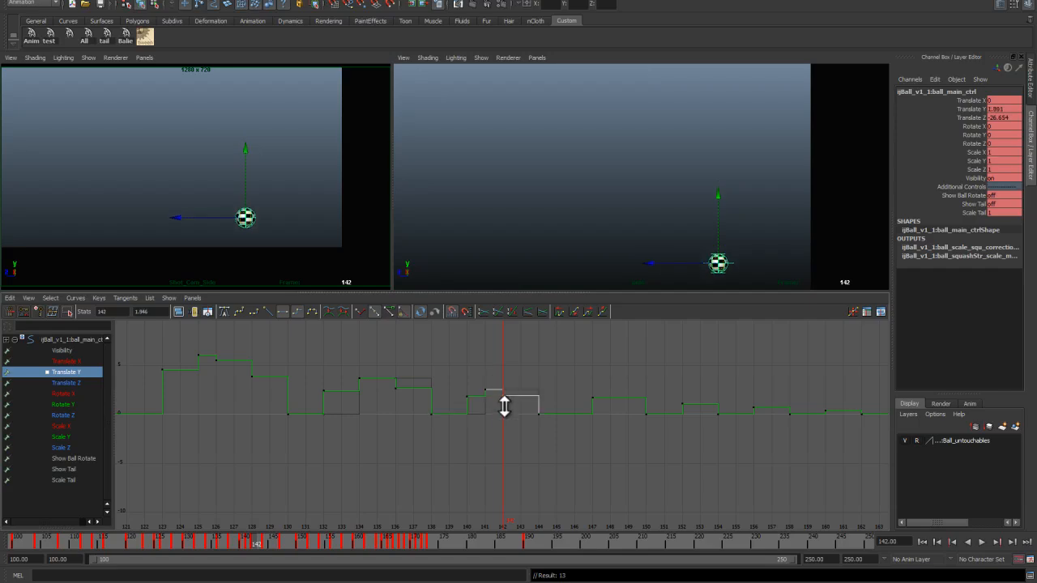
Step: Adjust the Translate Z keys between frames 140 and 142 to fit the forward drift
click(85, 383)
key(f)
alt+middle_drag(478, 395, 480, 409)
alt+middle_drag(494, 448, 492, 328)
alt+right_drag(493, 366, 527, 489)
alt+middle_drag(487, 390, 497, 466)
alt+right_drag(496, 466, 500, 468)
drag(484, 447, 459, 475)
shift+middle_drag(464, 478, 464, 465)
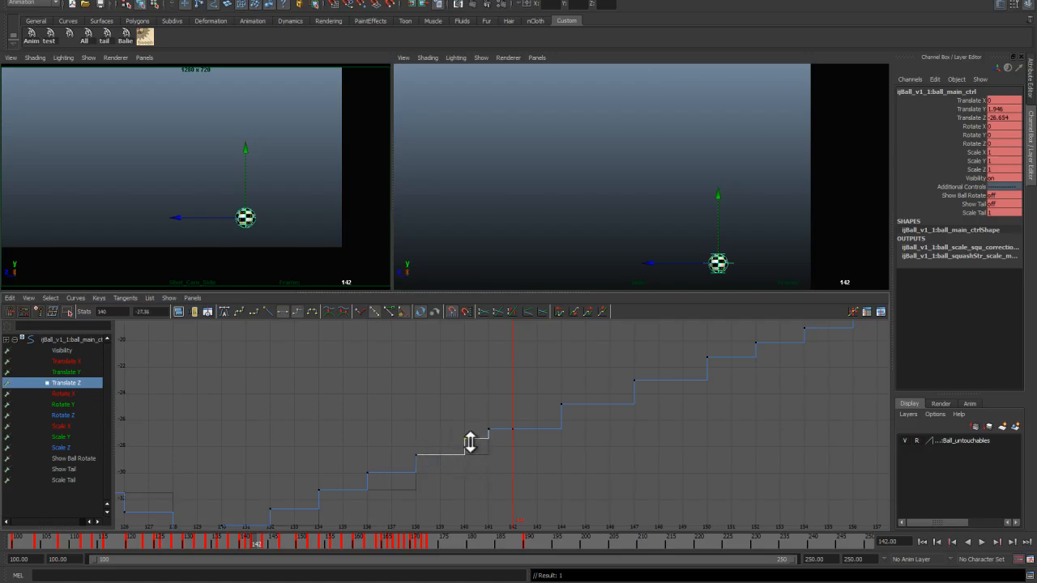
drag(499, 412, 521, 448)
shift+middle_drag(515, 446, 514, 435)
Step: Set Translate Y keys at frames 146 and 148 and raise them into a small hop
drag(251, 547, 278, 546)
click(73, 372)
key(f)
alt+right_drag(462, 432, 567, 434)
click(278, 546)
key(s)
click(287, 548)
key(s)
drag(492, 447, 523, 419)
shift+middle_drag(531, 430, 531, 411)
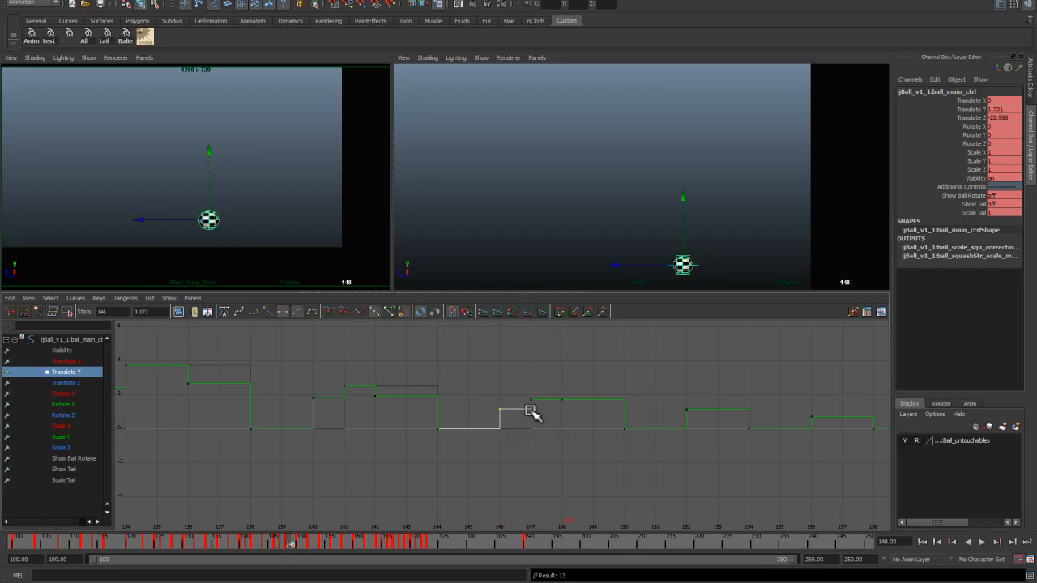
drag(552, 412, 571, 390)
shift+middle_drag(567, 398, 567, 406)
Step: Adjust the Translate Z keys around frames 144 to 148 to match the hop
click(71, 383)
key(f)
alt+right_drag(499, 377, 584, 381)
drag(448, 428, 468, 449)
shift+middle_drag(467, 450, 468, 437)
drag(493, 405, 511, 426)
shift+middle_drag(500, 428, 500, 420)
Step: Play back the animation in a maximized viewport to review the hops
drag(290, 547, 102, 559)
key(space)
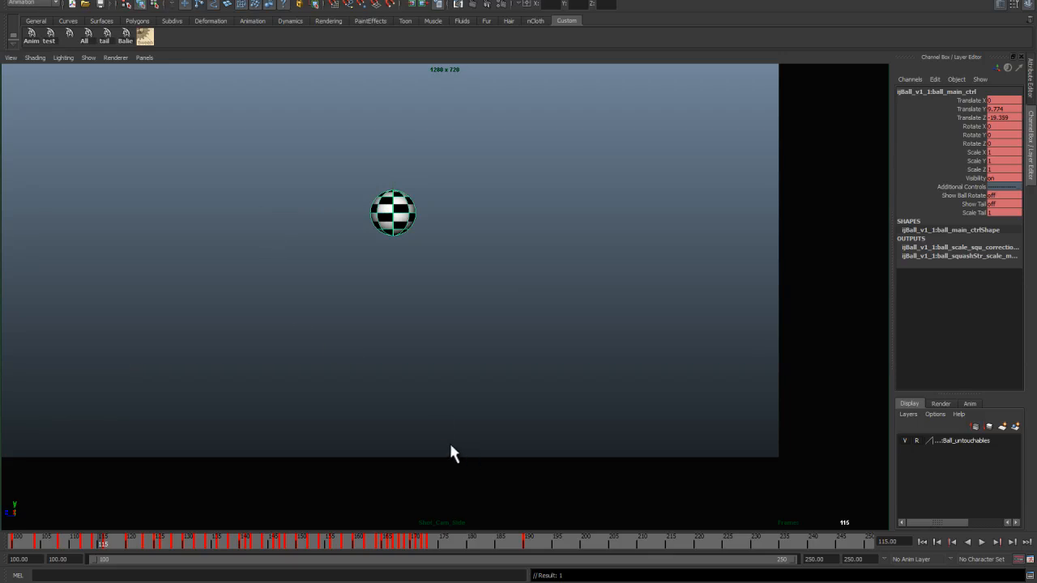
key(alt+v)
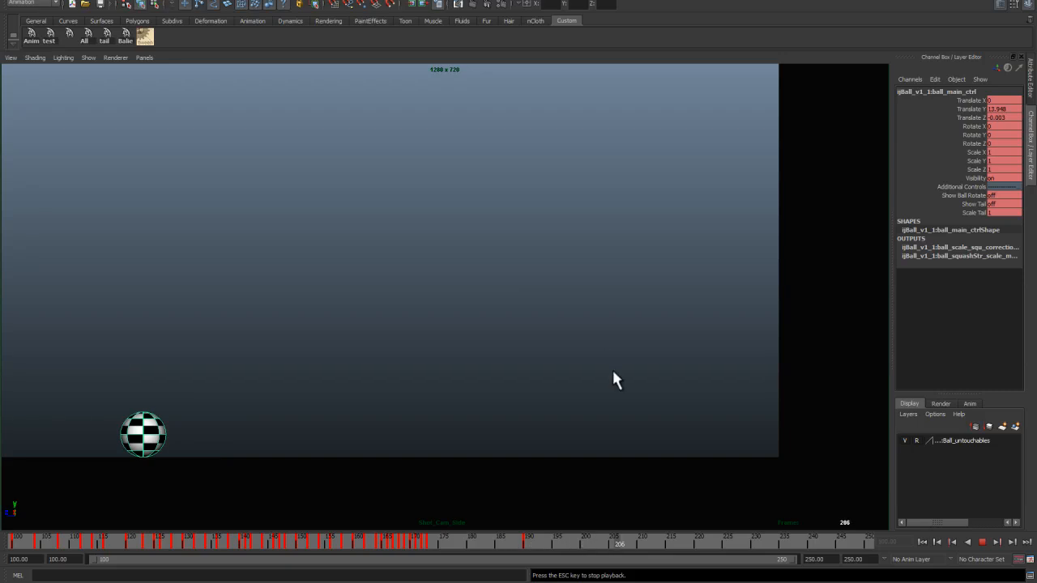
click(922, 539)
key(Escape)
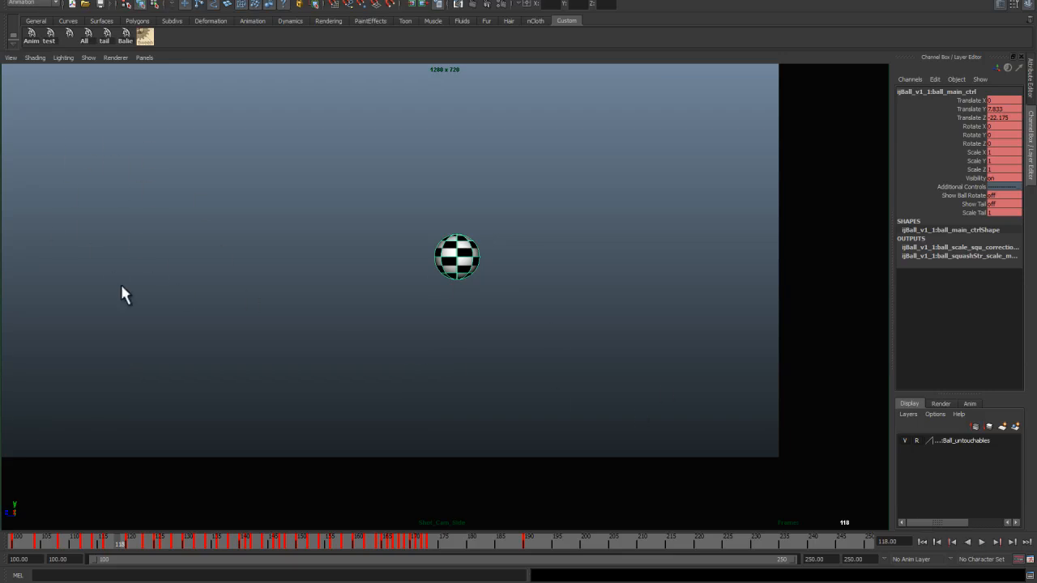
click(922, 541)
key(space)
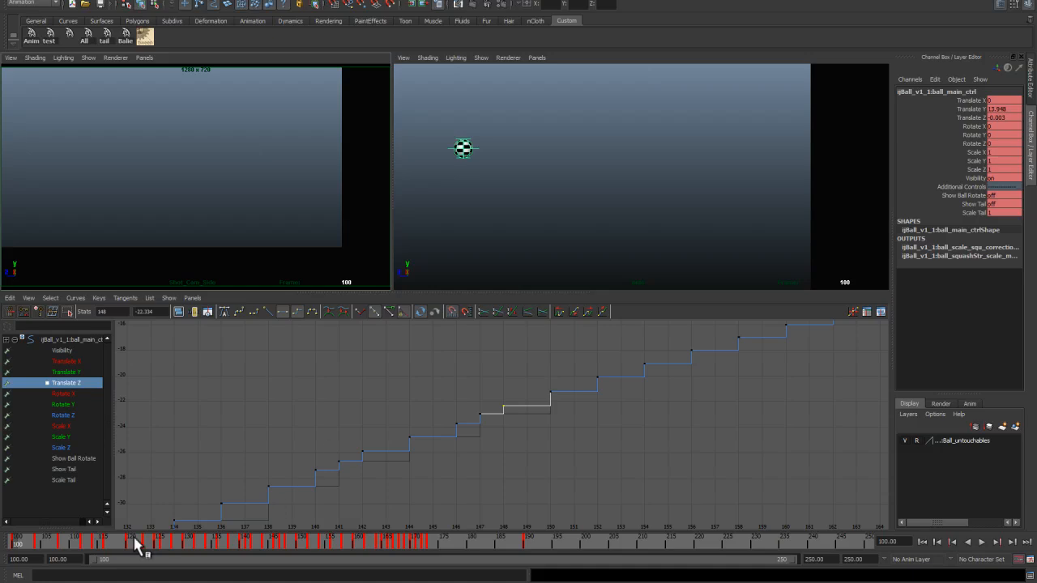
Step: Frame the whole Translate Z curve and compare the motion against the Lesson 01 plan image
scroll(222, 454, down, 8)
click(319, 439)
drag(57, 537, 38, 544)
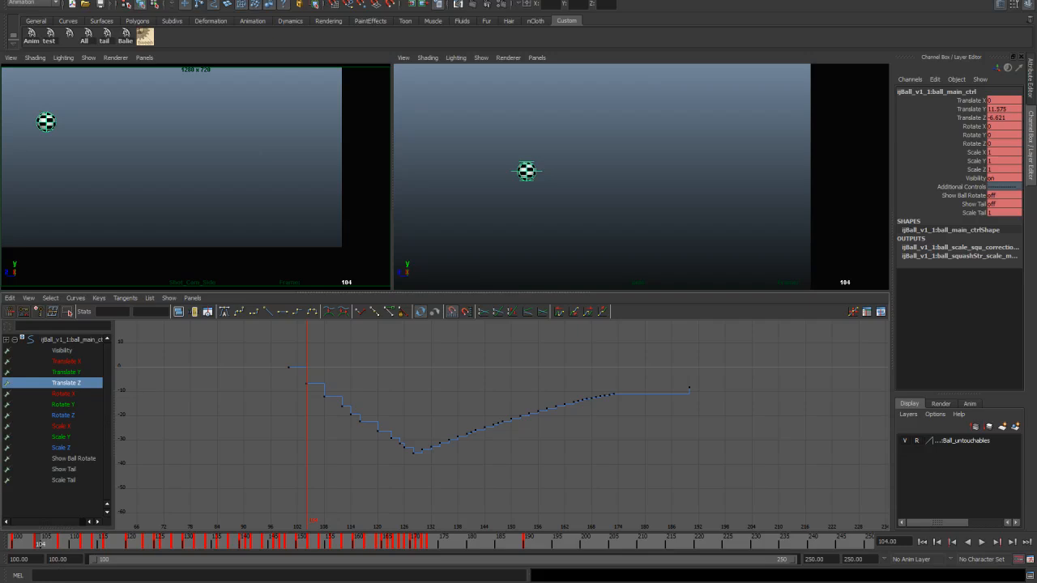
key(alt+Tab)
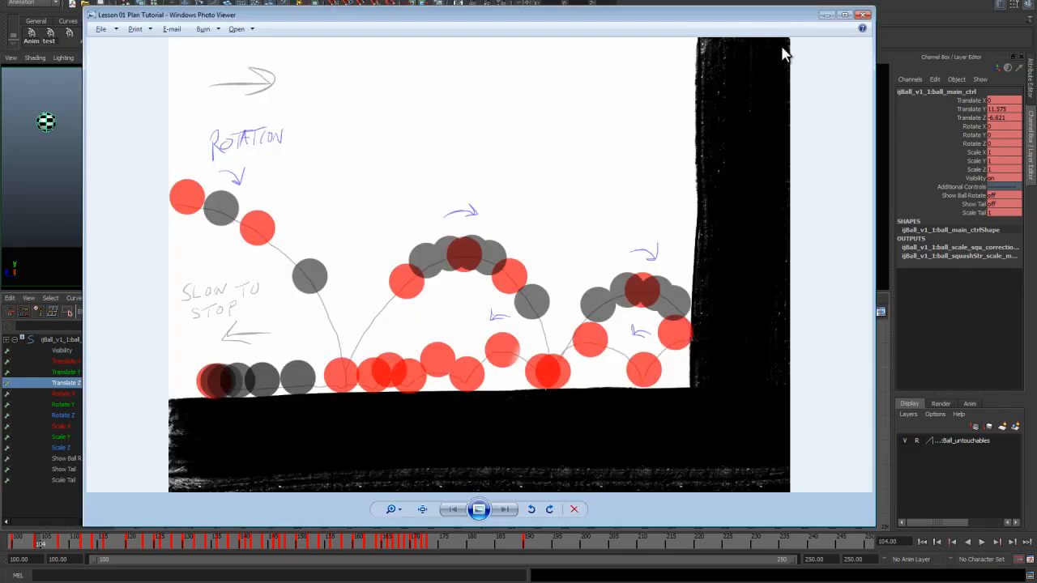
click(826, 16)
drag(38, 544, 32, 545)
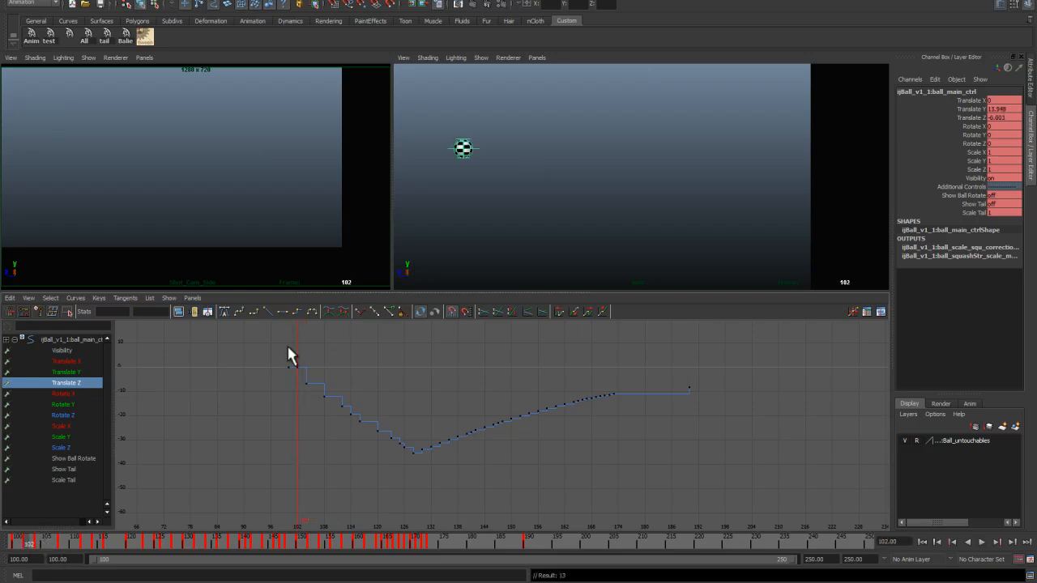
Step: Lower the Translate Z key at frame 102 so the forward motion starts there
click(299, 367)
middle_drag(299, 368, 297, 384)
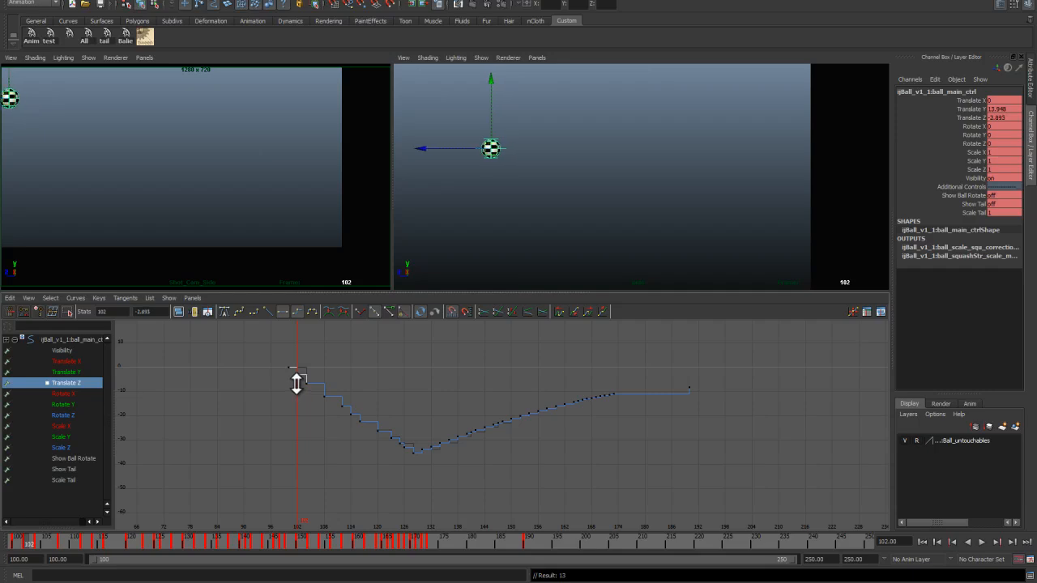
alt+right_drag(296, 383, 301, 404)
alt+middle_drag(302, 404, 544, 466)
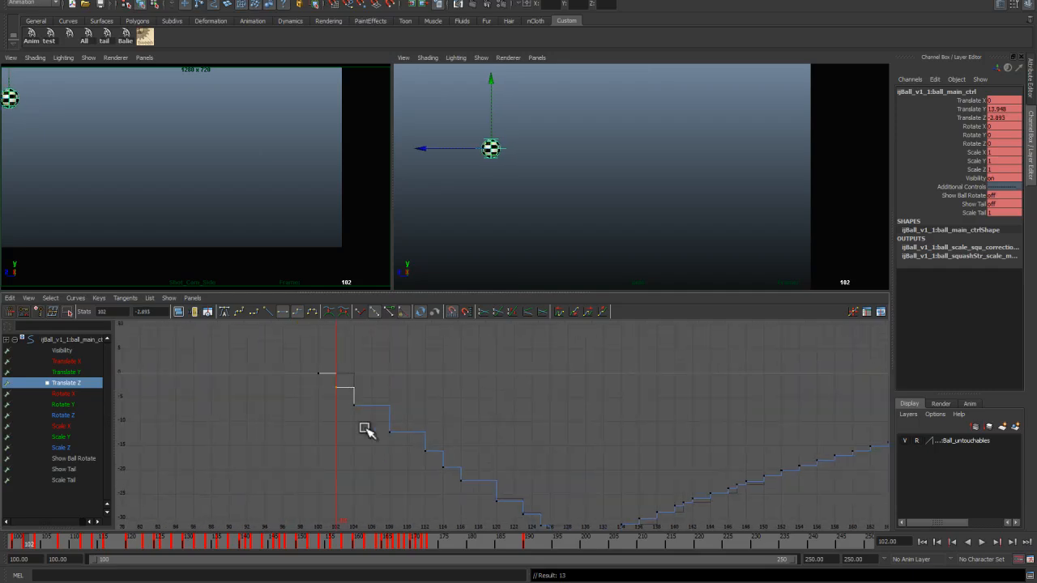
middle_drag(340, 397, 371, 470)
Step: Set a Translate Y key at frame 106 and lower it to about 6.2
click(84, 372)
alt+right_drag(381, 407, 429, 413)
drag(224, 364, 242, 394)
middle_drag(235, 387, 238, 389)
key(a)
drag(32, 542, 60, 538)
key(s)
alt+middle_drag(347, 458, 342, 423)
click(392, 381)
shift+middle_drag(393, 388, 394, 424)
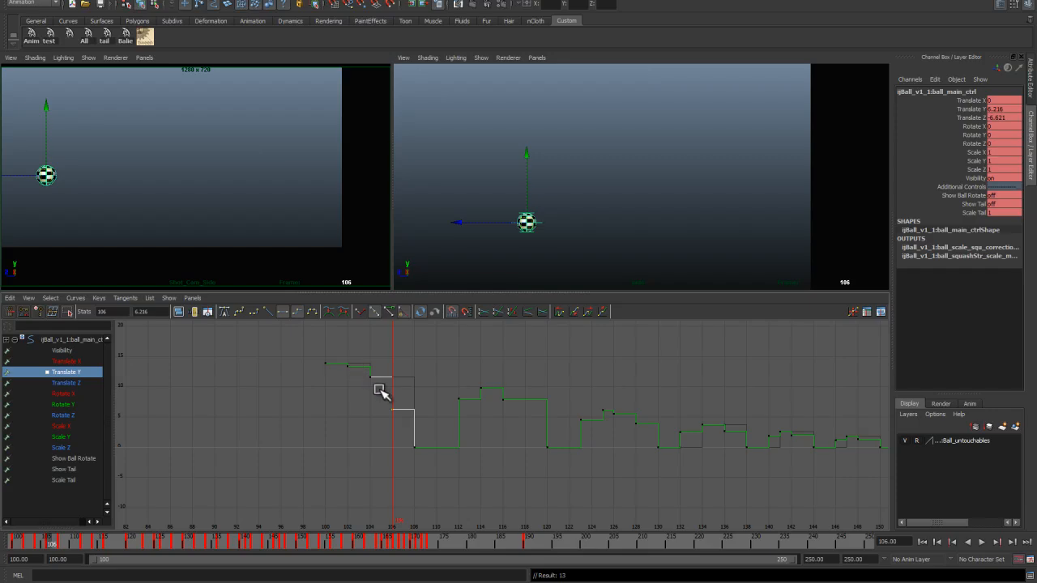
Step: Adjust the Translate Z key at frame 106 to match the new height
shift+middle_drag(397, 410, 438, 333)
click(81, 382)
drag(411, 359, 420, 382)
shift+middle_drag(420, 384, 421, 398)
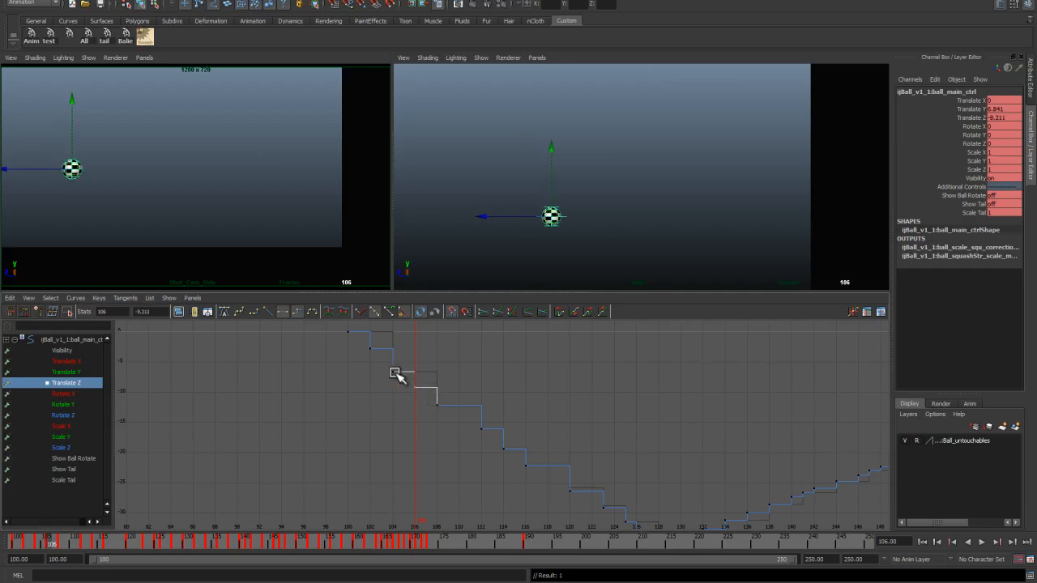
Step: Set the playback range end to 197 and play back the animation to review it
key(space)
click(921, 540)
key(alt+v)
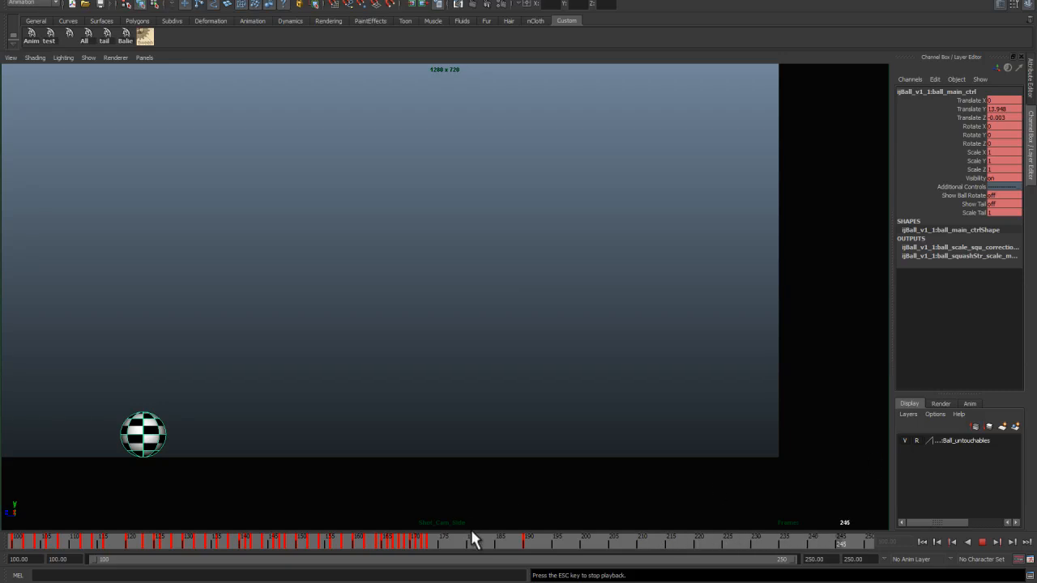
key(Escape)
drag(792, 559, 549, 559)
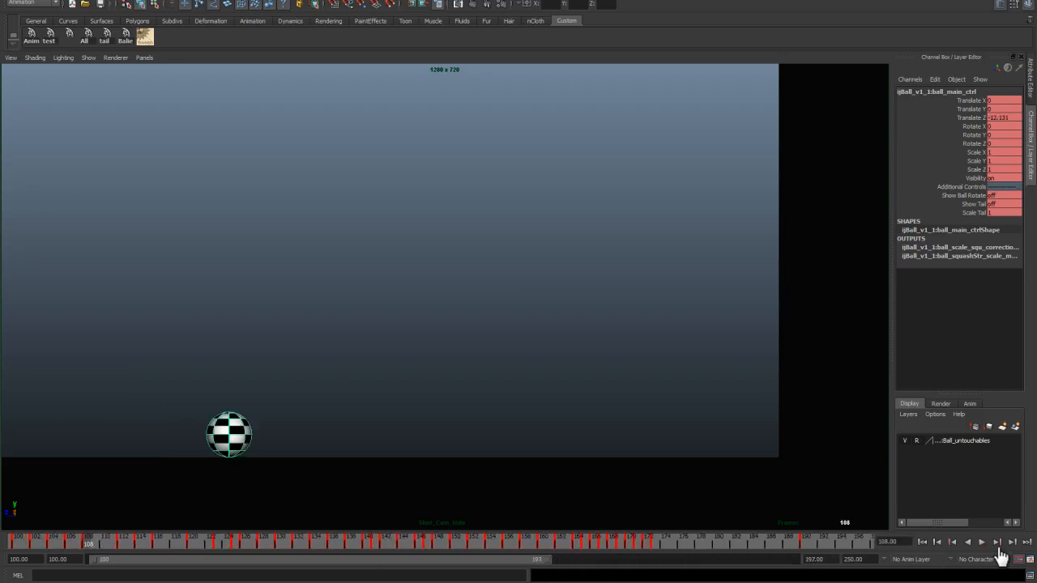
click(545, 540)
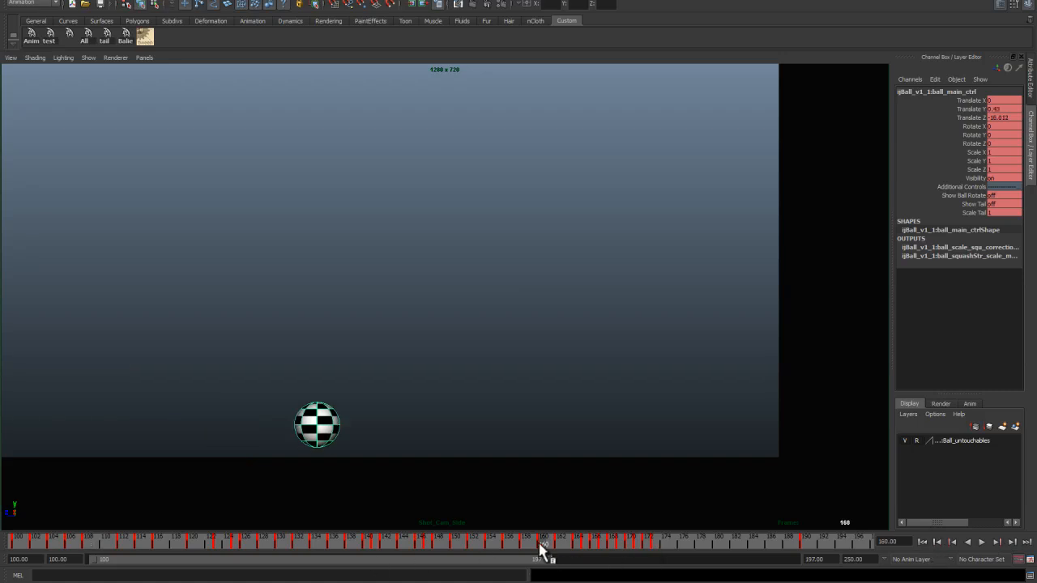
key(alt+v)
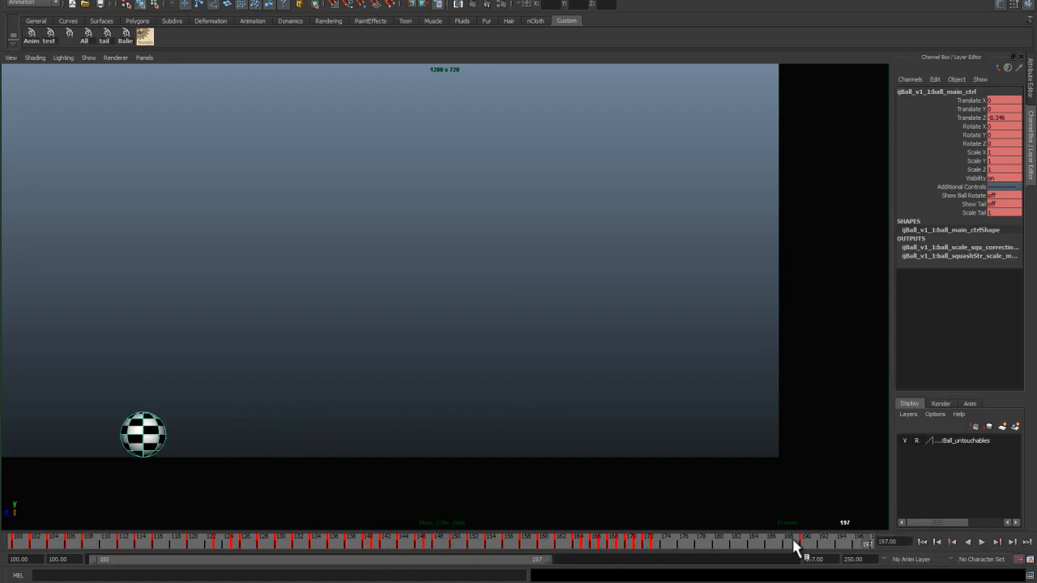
key(alt+v)
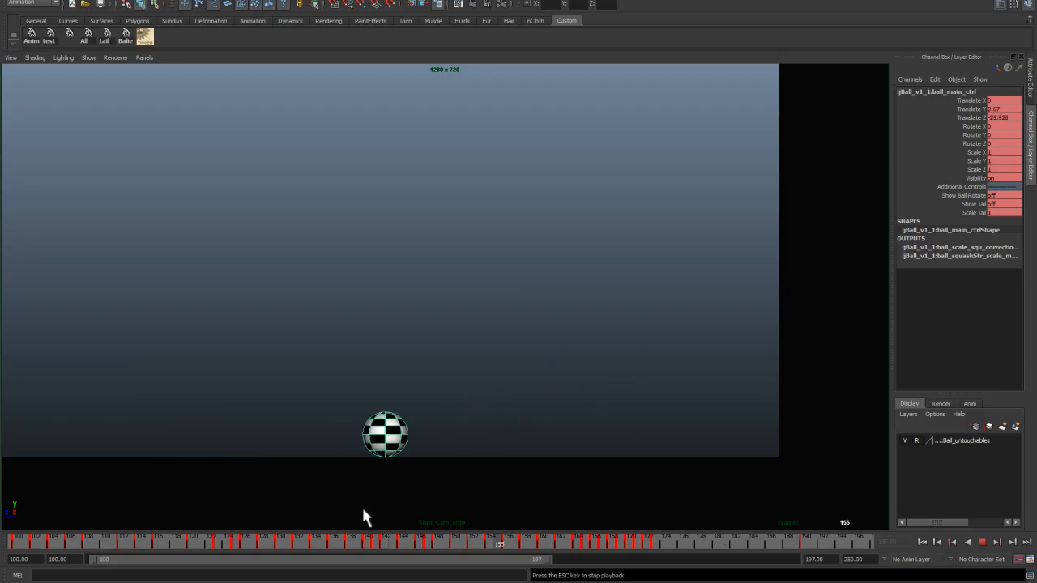
key(Escape)
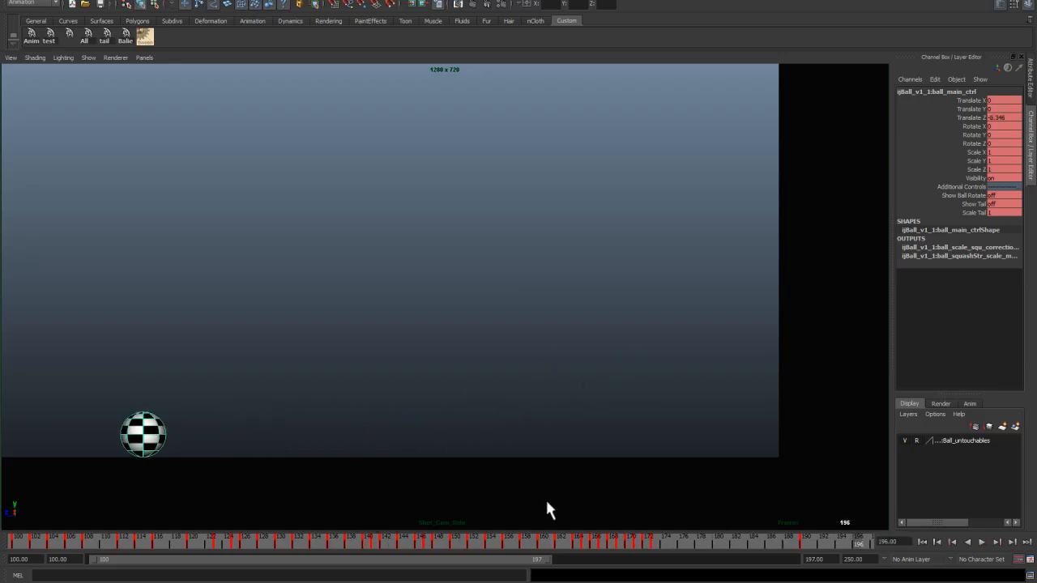
Step: Scrub through the final frames and inspect the end of the Translate Z curve
click(738, 541)
drag(738, 541, 653, 541)
drag(718, 545, 804, 542)
key(space)
alt+right_drag(626, 454, 599, 403)
alt+middle_drag(599, 403, 535, 410)
alt+right_drag(535, 410, 557, 484)
alt+middle_drag(667, 446, 503, 412)
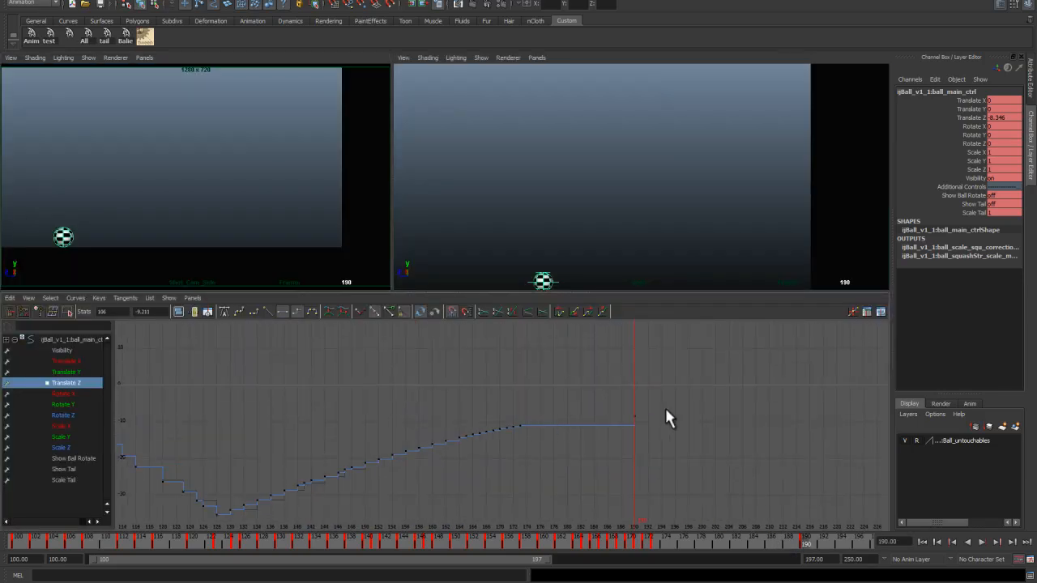
Step: Select the Translate Z keys across the whole slide for editing
drag(803, 544, 255, 541)
alt+right_drag(380, 475, 353, 417)
alt+middle_drag(353, 417, 378, 419)
alt+right_drag(378, 419, 337, 348)
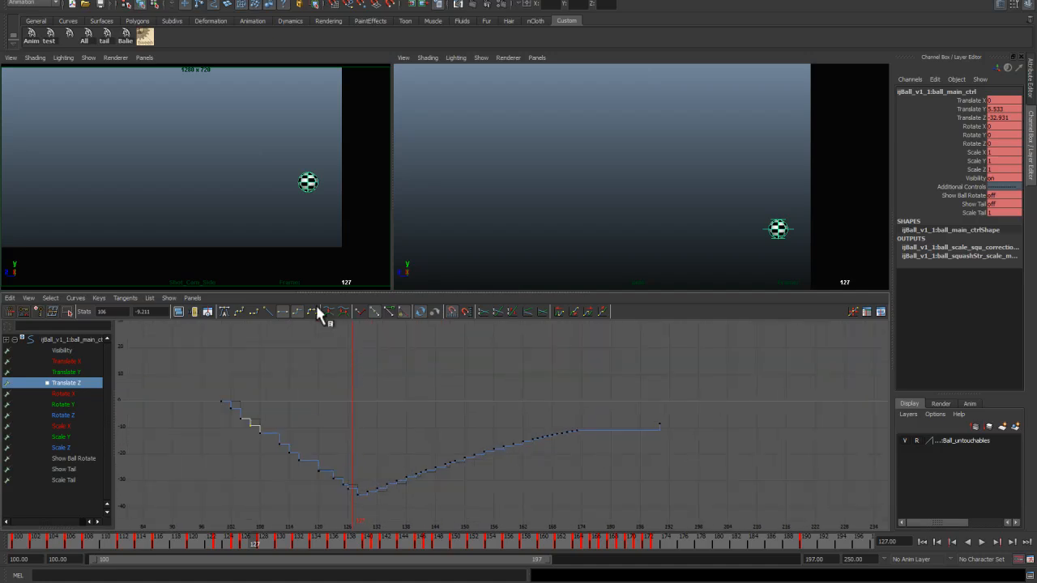
click(278, 433)
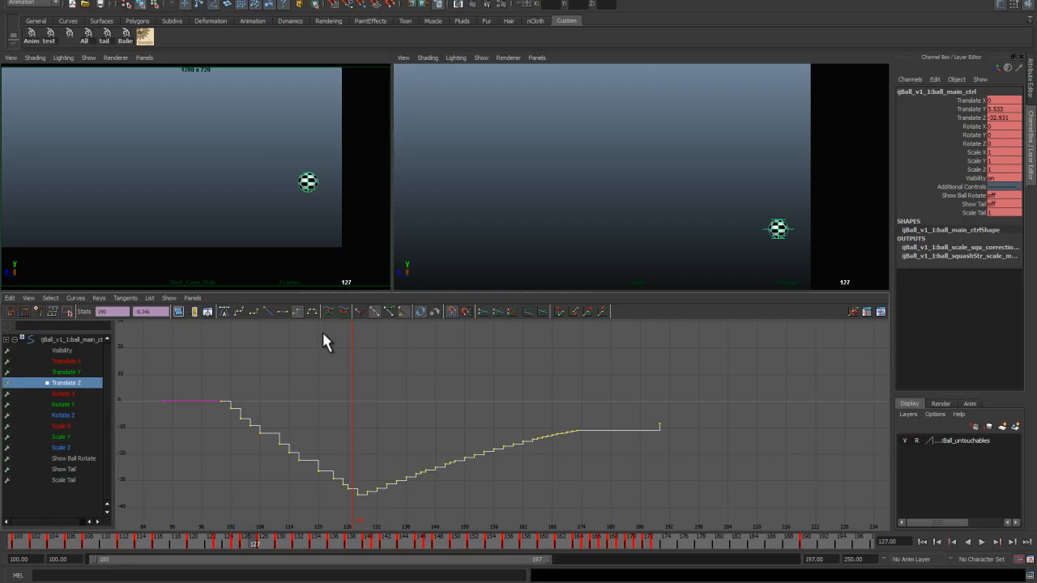
Step: Display only the Translate Y curve and play back the animation in the maximized camera view
click(81, 372)
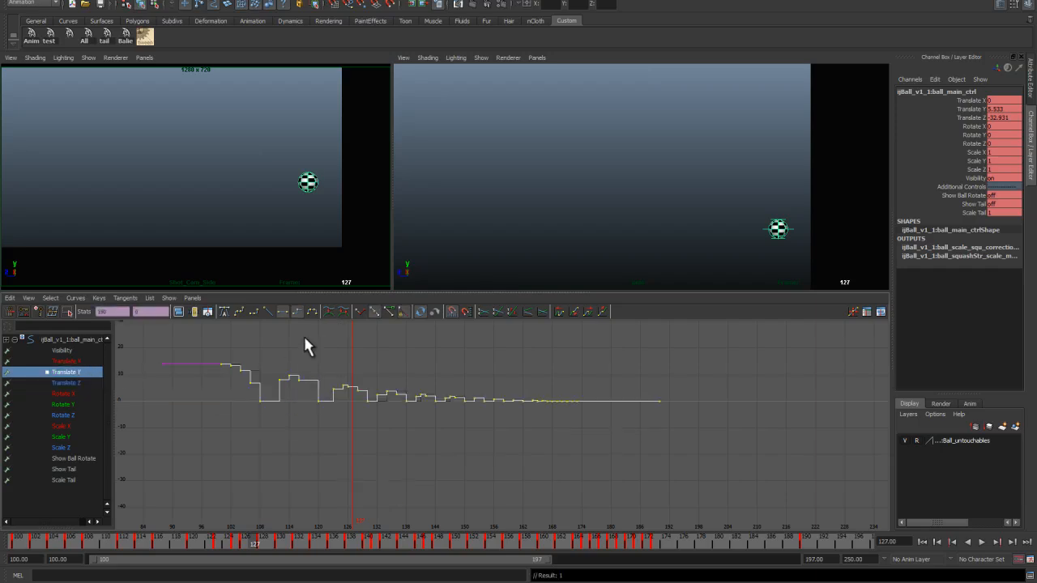
click(412, 370)
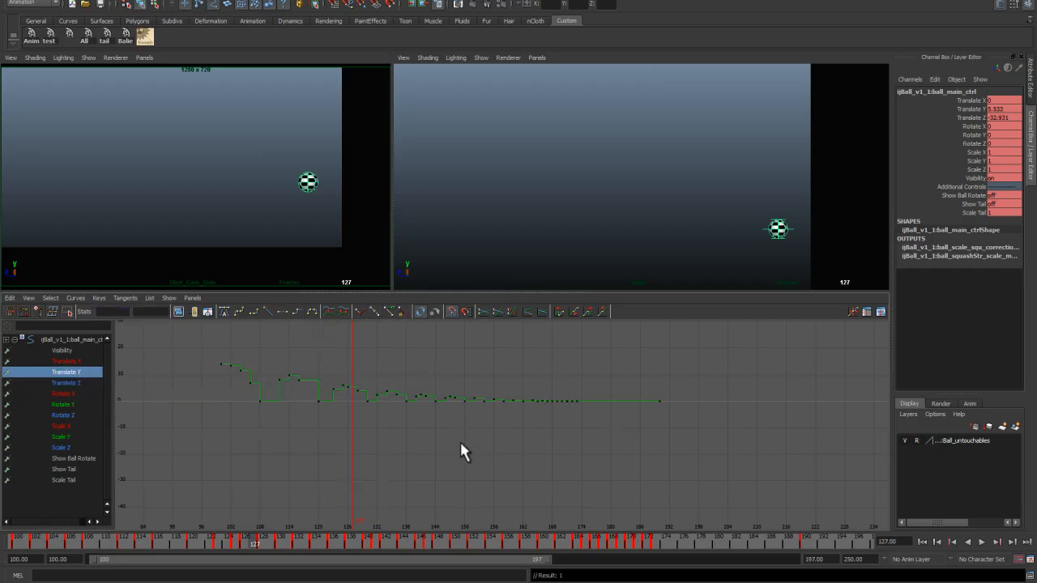
key(space)
key(alt+v)
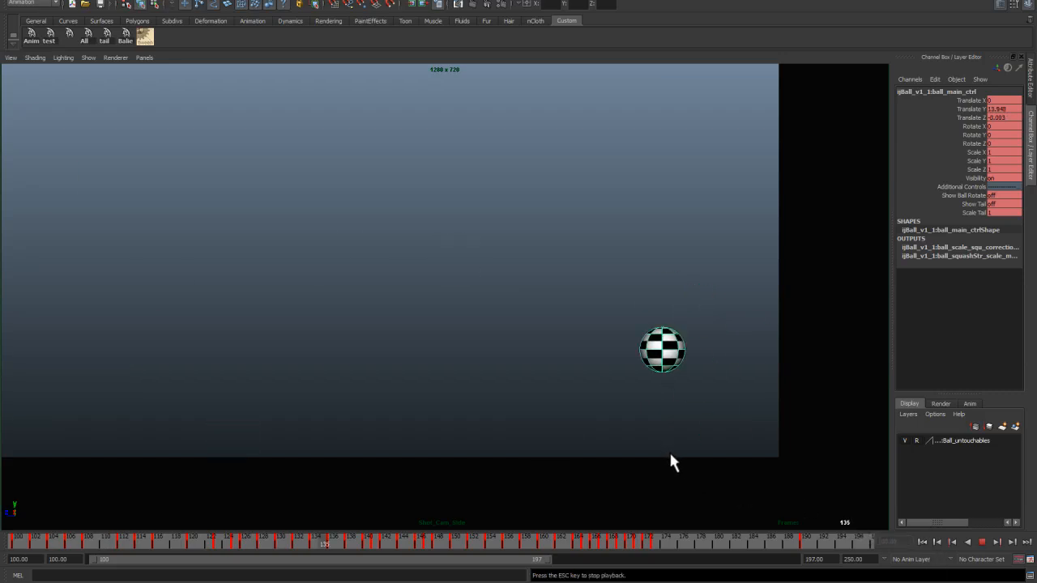
key(Escape)
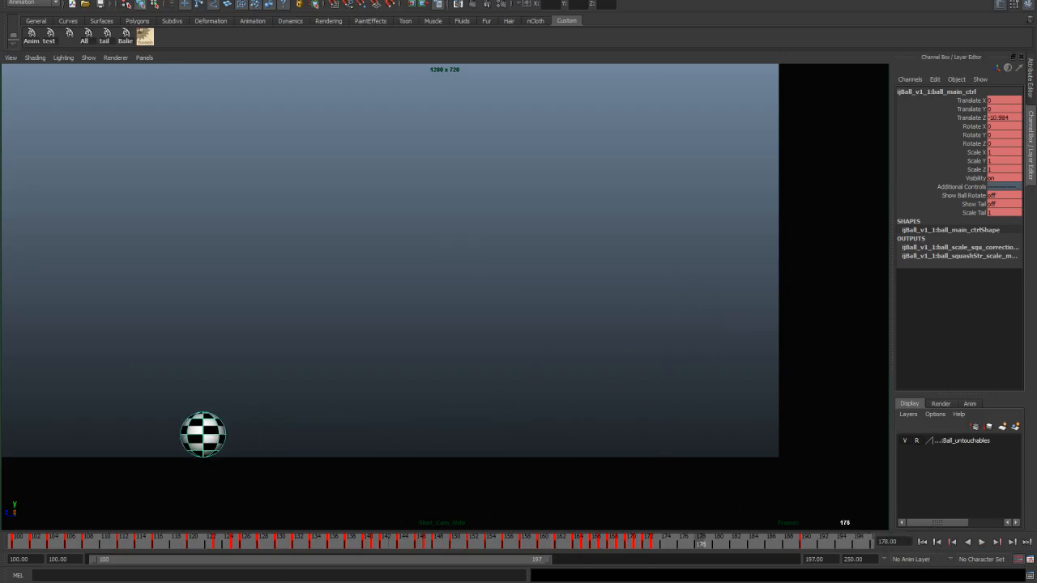
Step: Compare the ball's motion against the Lesson 01 plan drawing and replay part of the animation
key(alt+Tab)
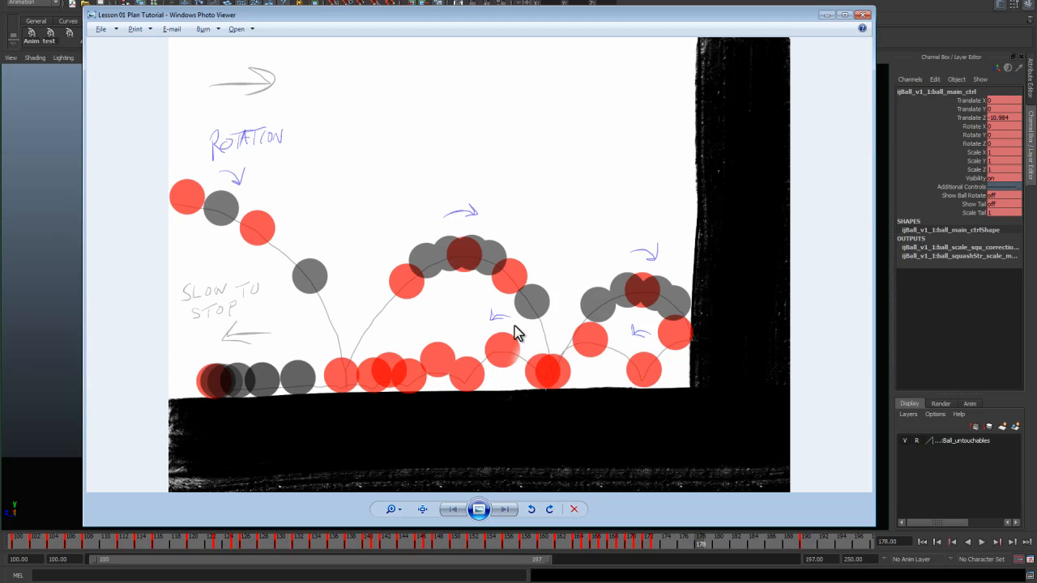
click(825, 15)
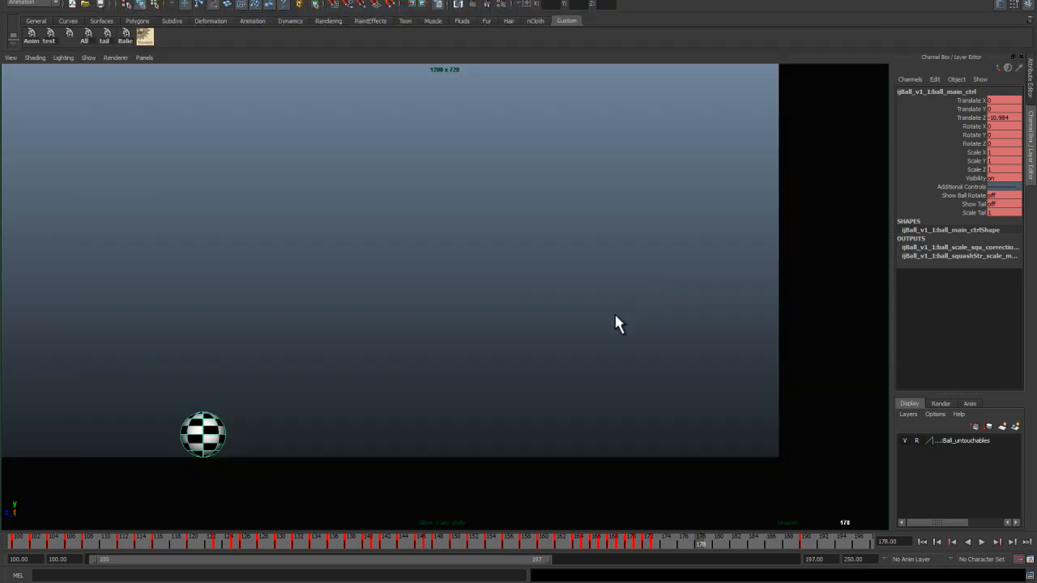
click(29, 542)
key(alt+v)
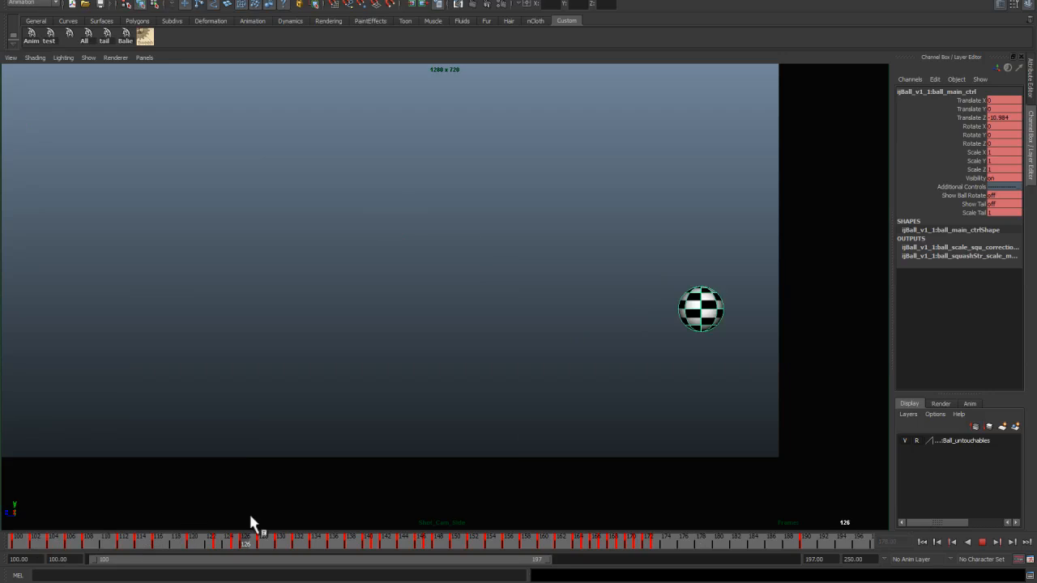
key(alt+v)
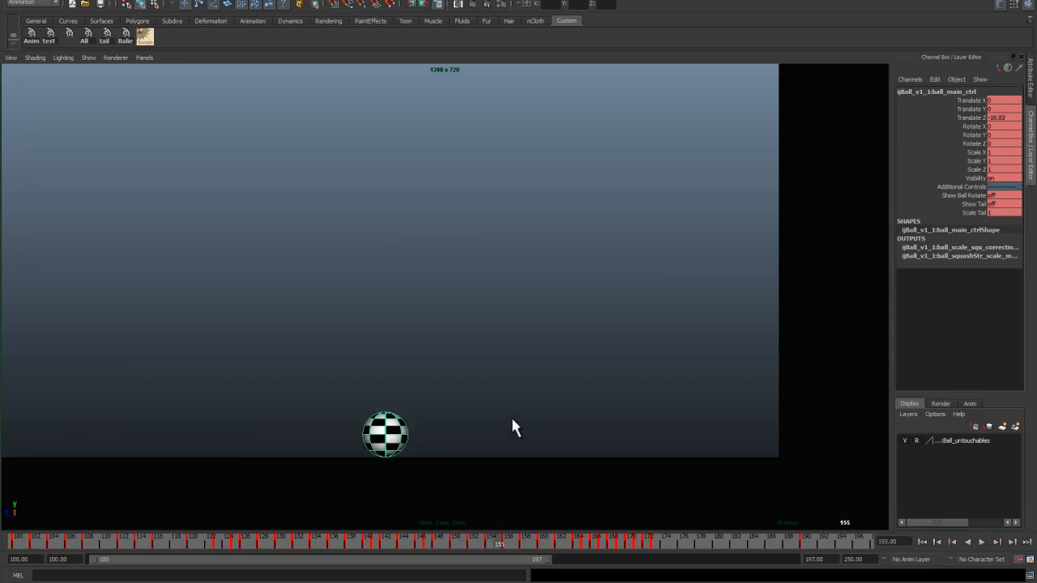
key(space)
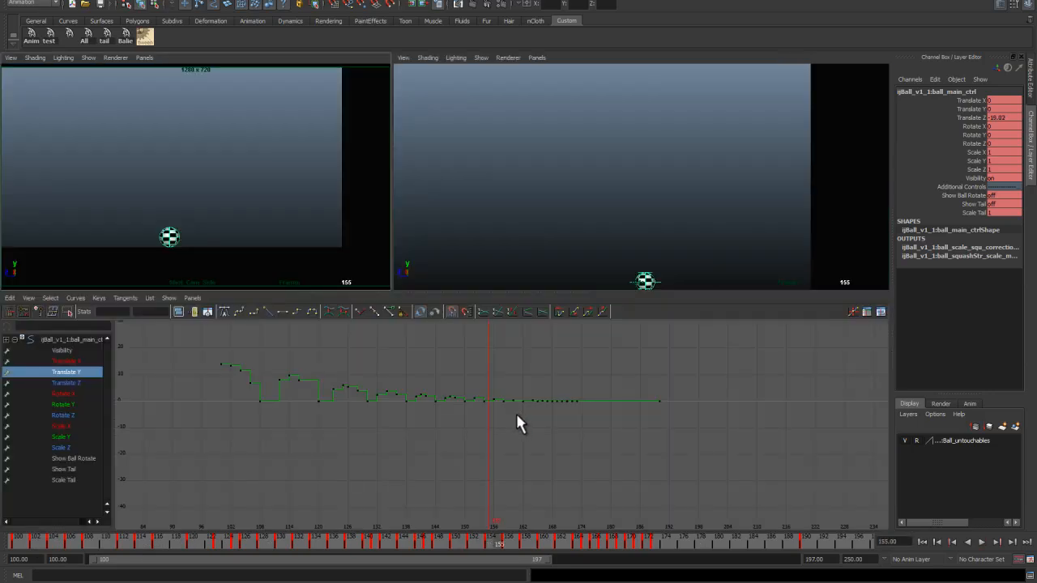
Step: Select all Translate Y and Translate Z keys from the start frame and convert them to spline tangents
ctrl+click(89, 383)
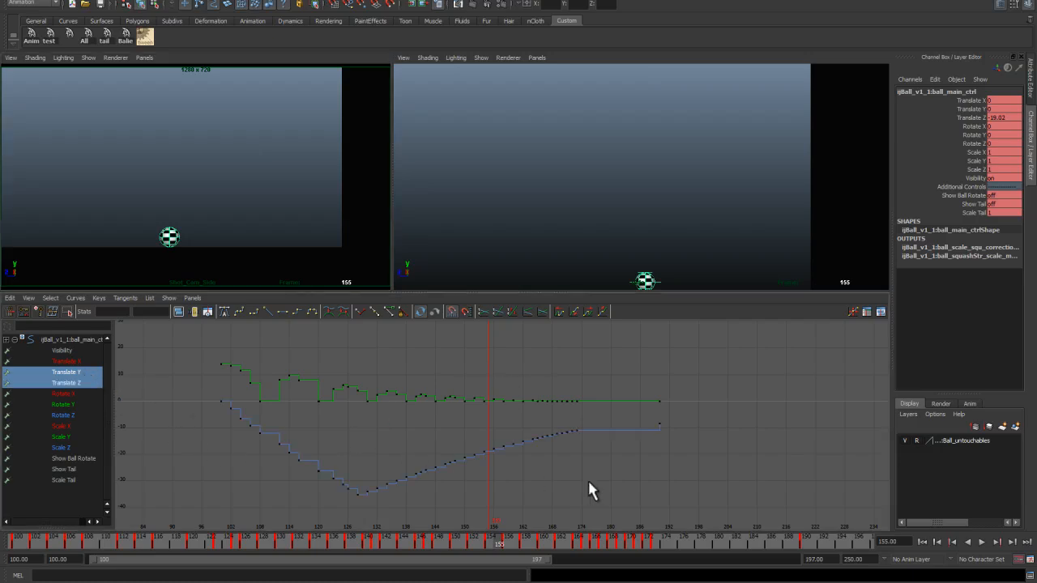
click(922, 542)
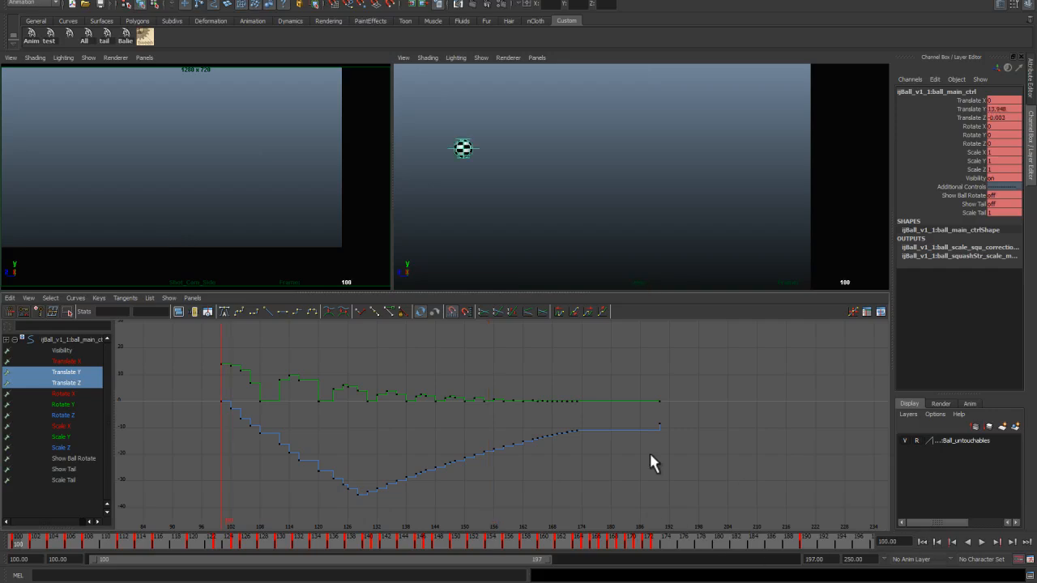
drag(603, 377, 614, 449)
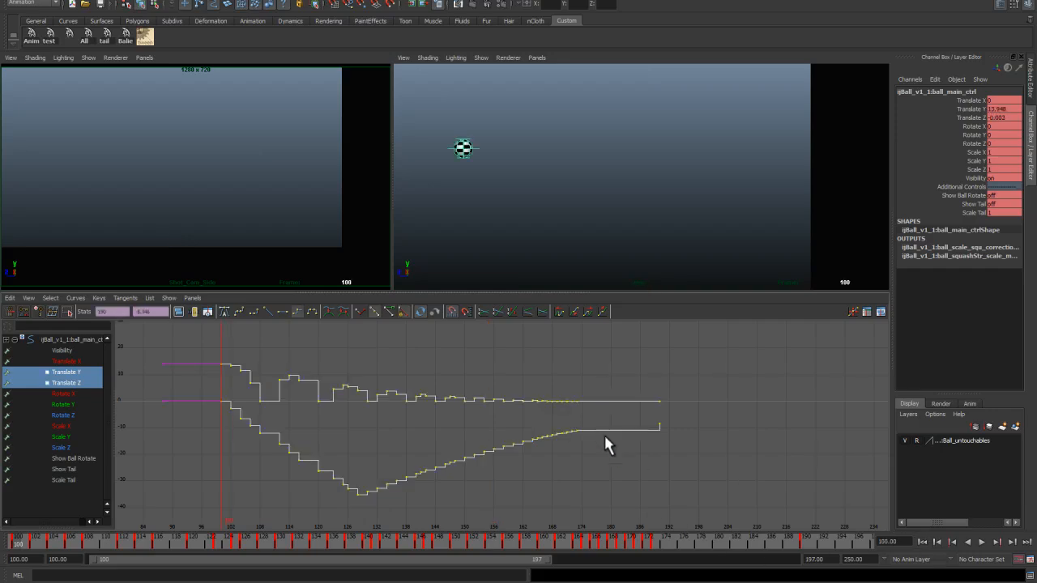
click(223, 310)
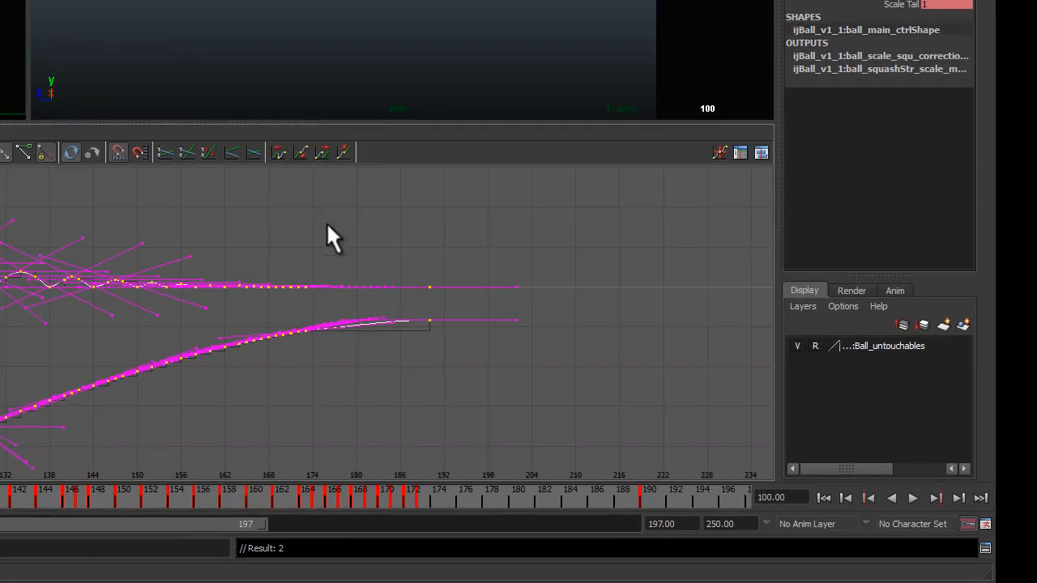
Step: Set the default in and out tangents to Auto in the Animation preferences and save
click(986, 525)
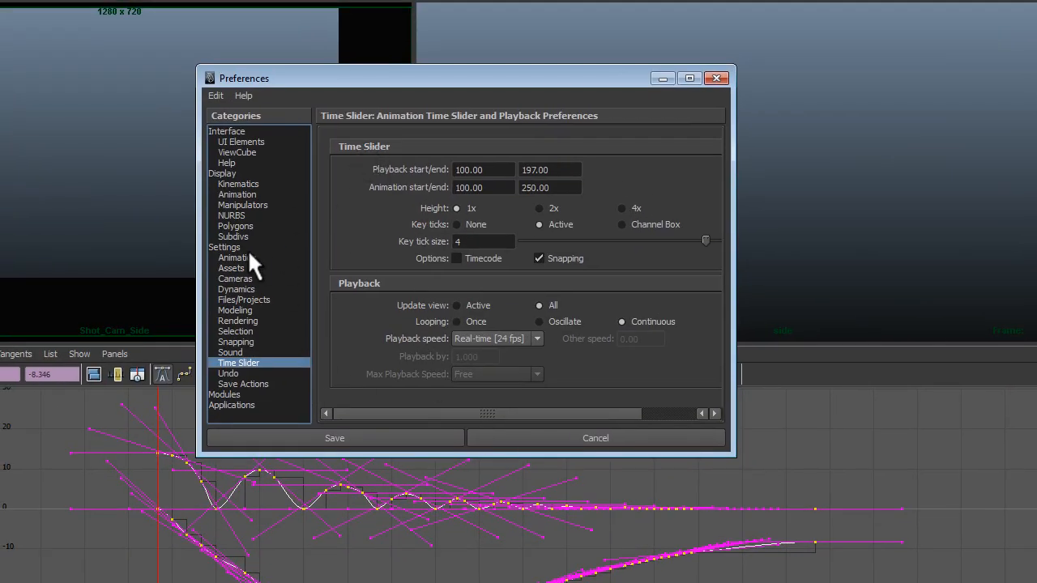
click(240, 257)
click(501, 308)
click(493, 320)
click(495, 324)
click(492, 340)
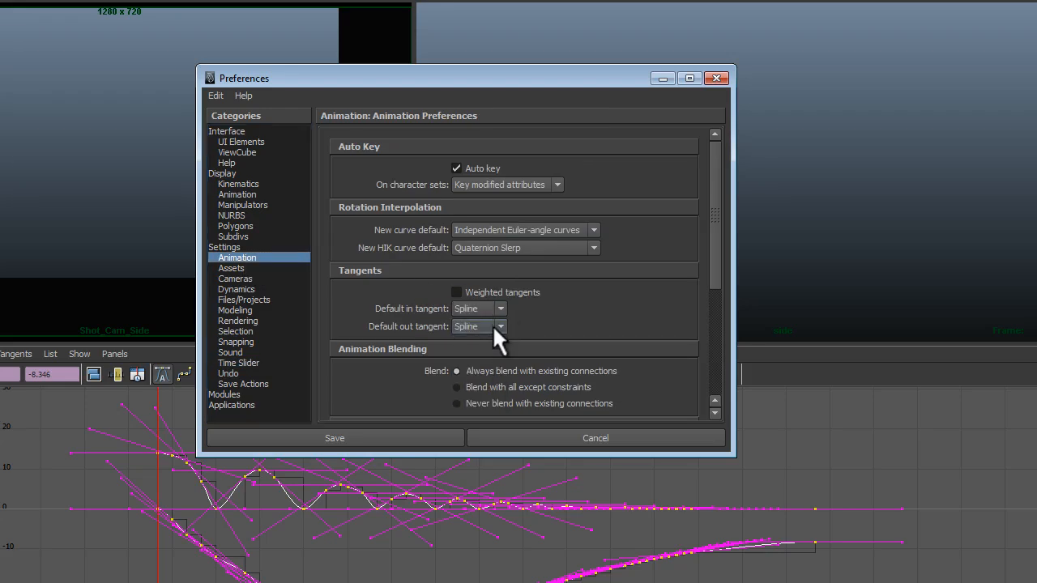
click(500, 308)
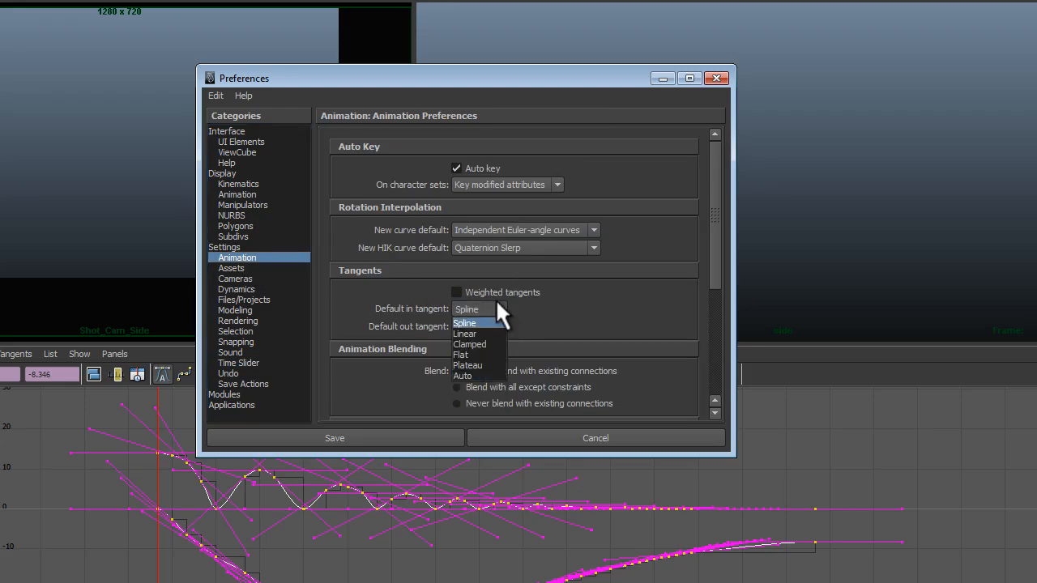
click(487, 374)
click(498, 325)
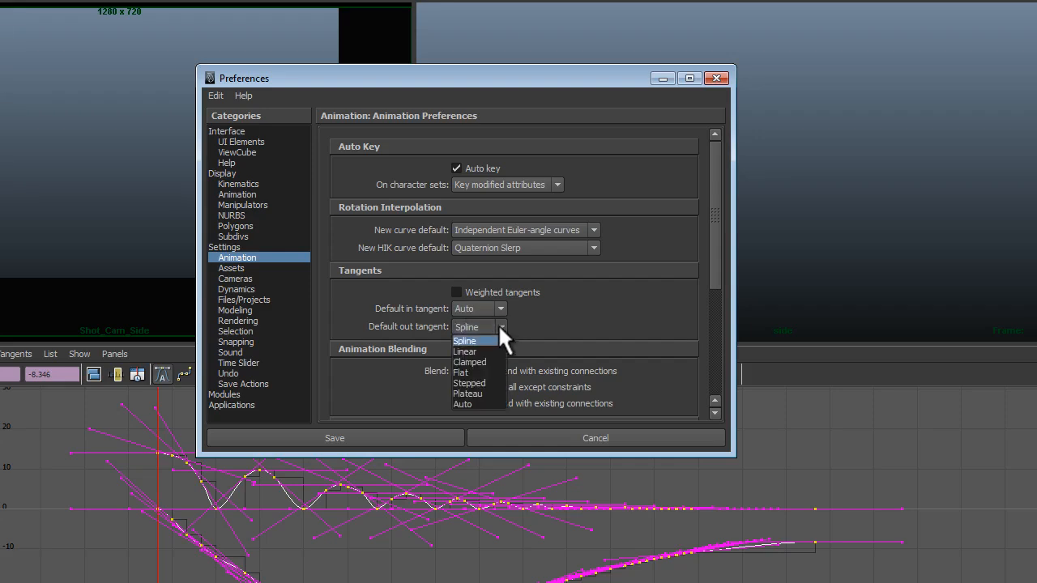
click(487, 401)
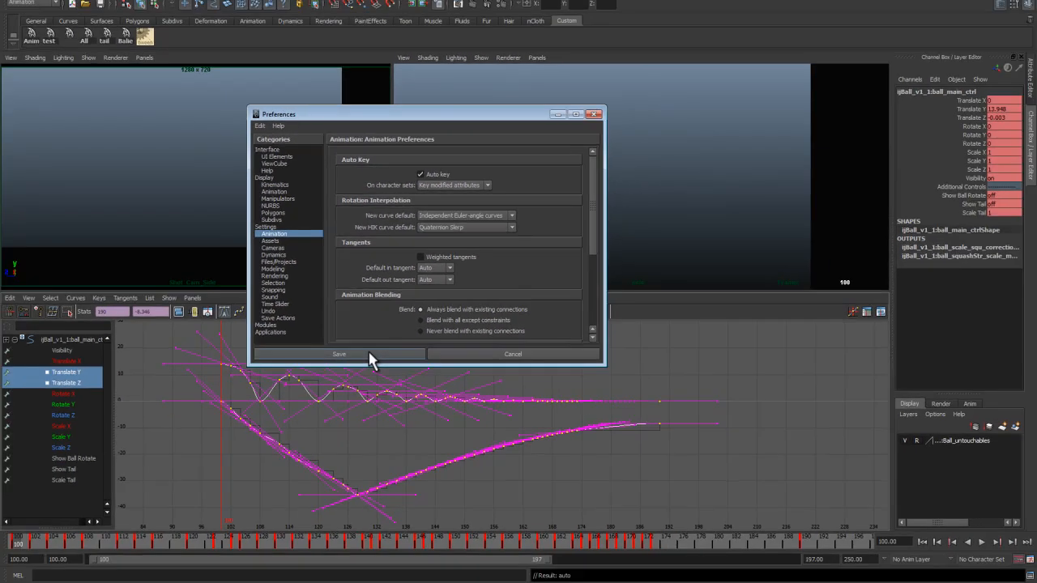
click(371, 375)
Step: Play back the splined animation from the start frame several times to review it
key(space)
key(alt+v)
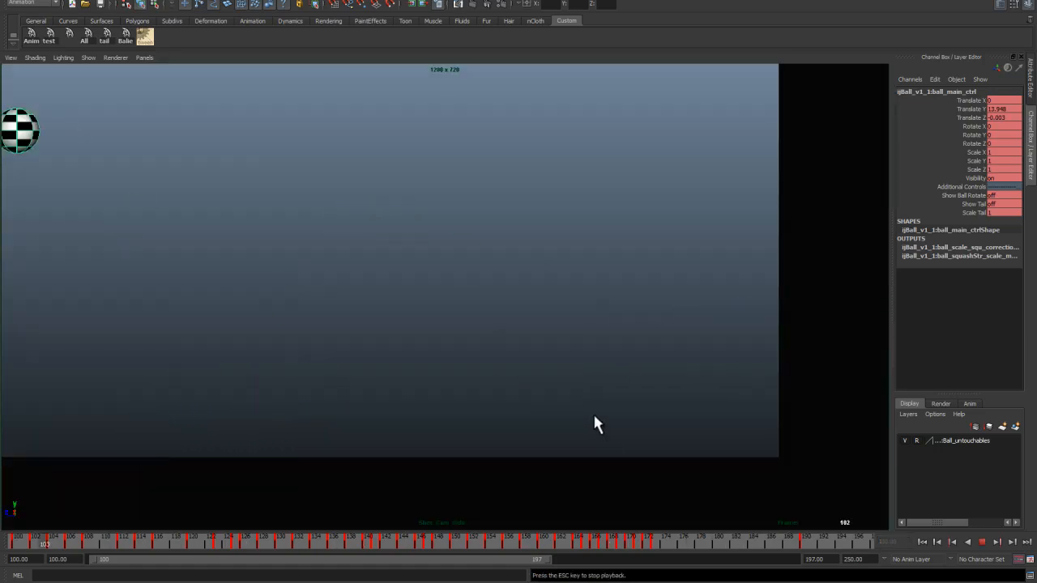
key(Escape)
click(922, 542)
key(alt+v)
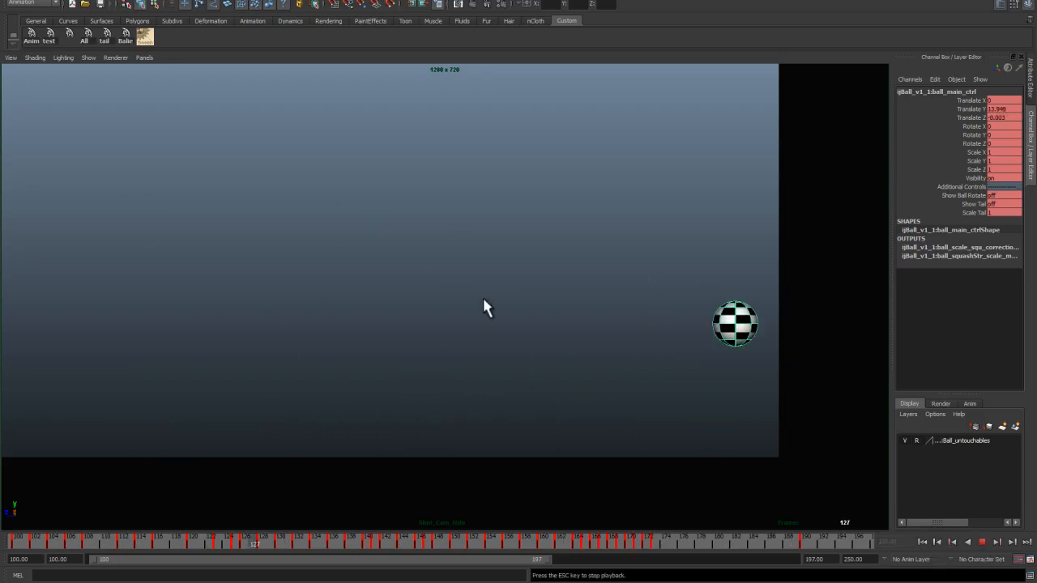
key(Escape)
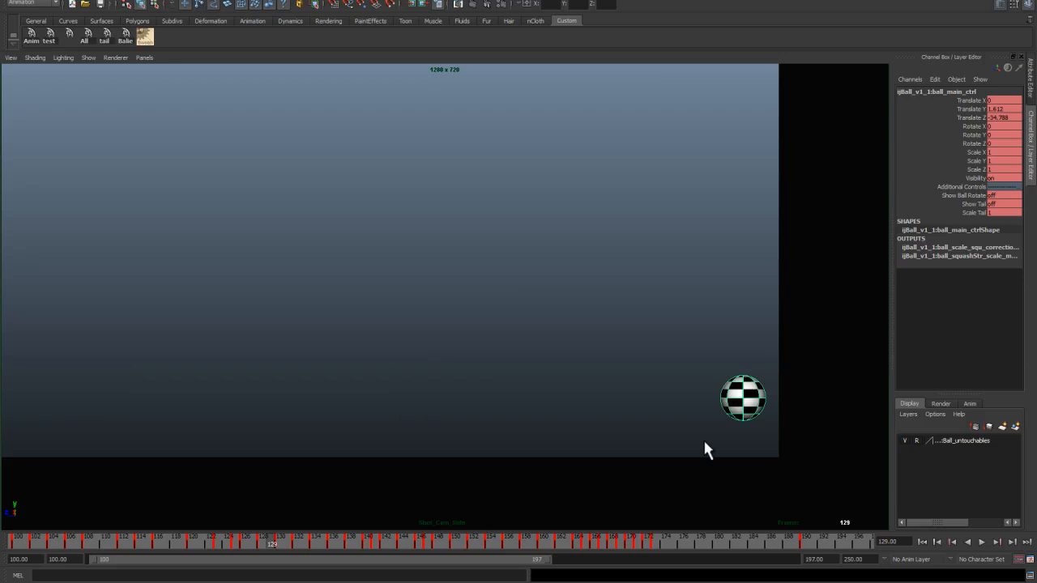
click(917, 541)
key(alt+v)
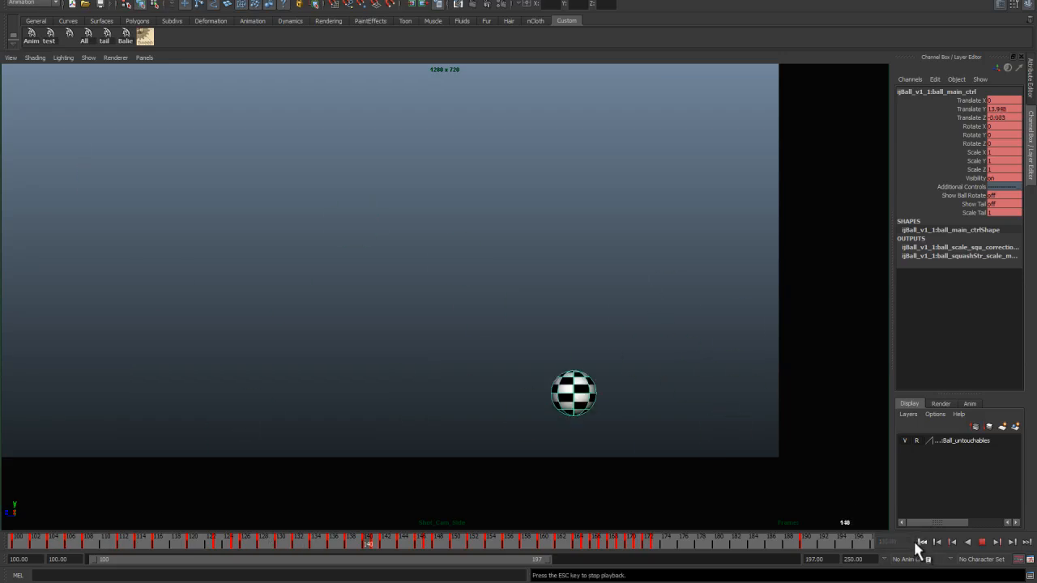
key(Escape)
click(915, 541)
key(space)
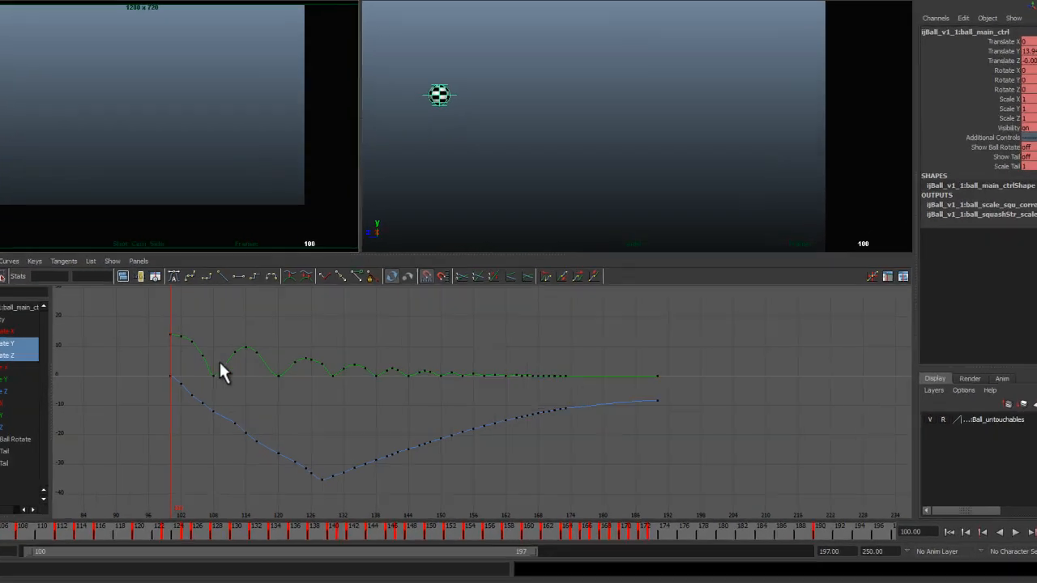
Step: Delete the in-between Translate Z keys on the descent between the first key and the lowest key
alt+middle_drag(309, 392, 426, 397)
alt+right_drag(296, 415, 421, 421)
alt+middle_drag(297, 317, 460, 334)
drag(123, 311, 207, 358)
drag(338, 321, 526, 346)
alt+right_drag(552, 373, 441, 319)
click(366, 343)
click(349, 363)
alt+right_drag(351, 364, 379, 361)
alt+middle_drag(340, 359, 206, 326)
click(263, 357)
drag(230, 294, 253, 356)
click(251, 356)
drag(156, 269, 342, 428)
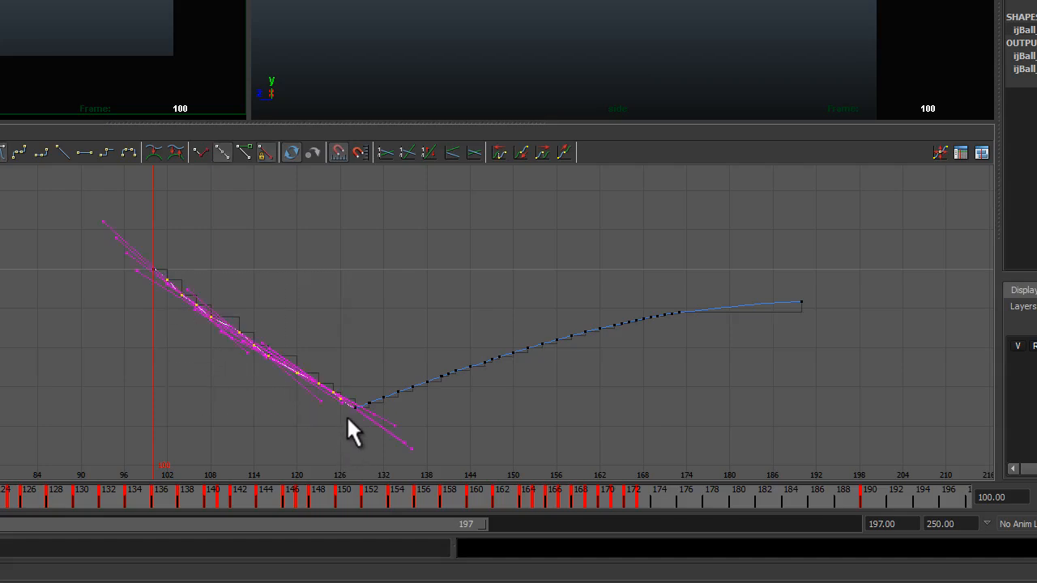
key(Delete)
Step: Delete the in-between Translate Z keys on the slide between the lowest key and the final keys
click(386, 408)
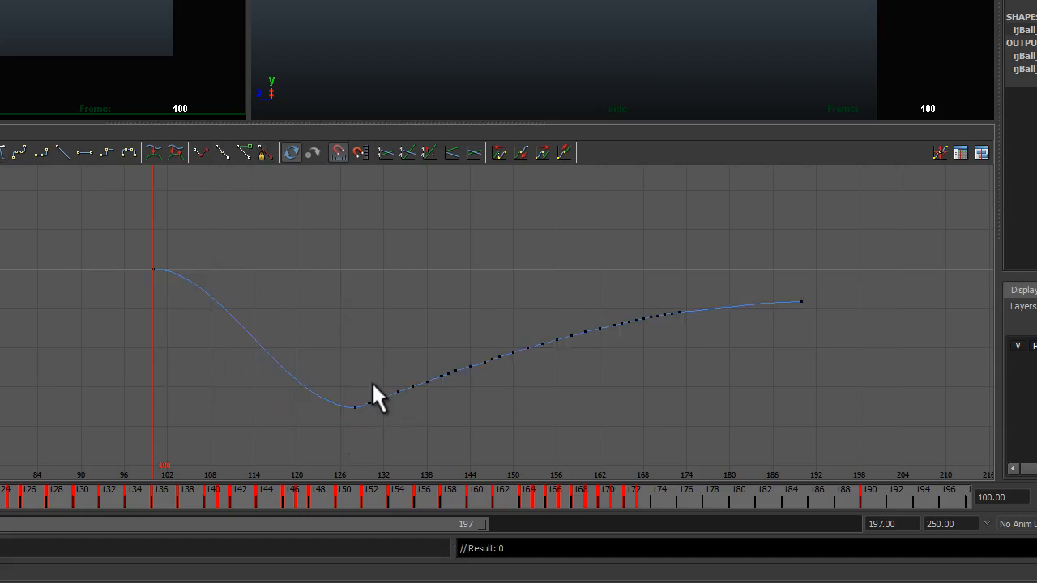
drag(456, 435, 458, 436)
click(704, 345)
drag(581, 350, 367, 406)
key(Delete)
Step: Break the tangents on the lowest Translate Z key and angle its handles into a sharp V
click(317, 396)
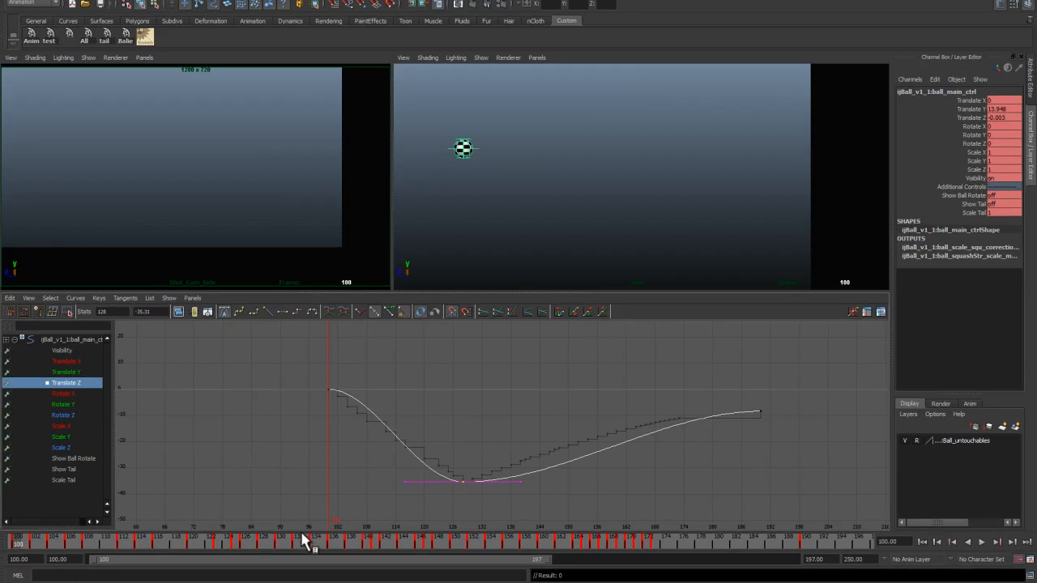
drag(306, 541, 262, 542)
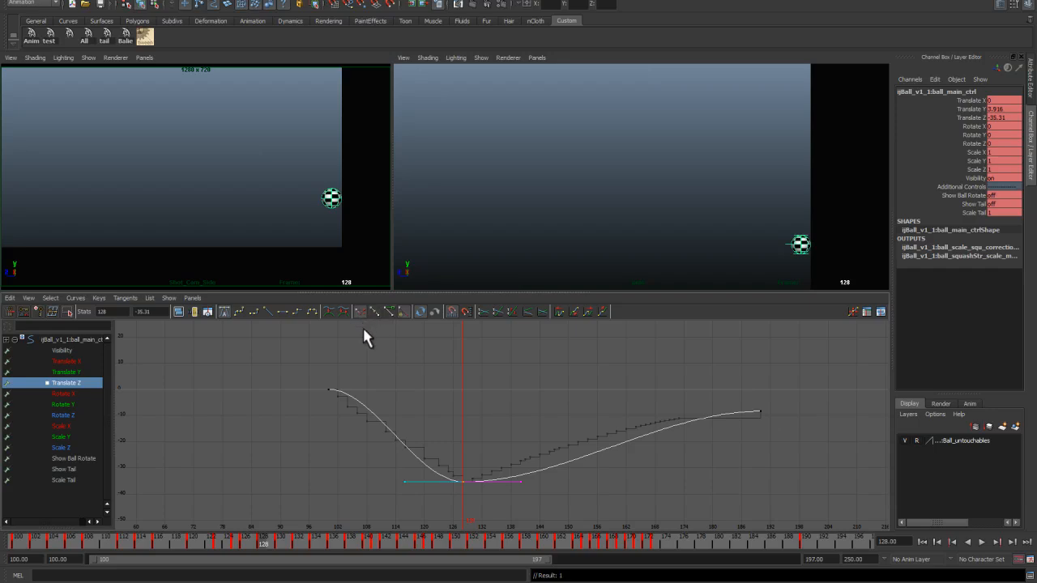
click(268, 310)
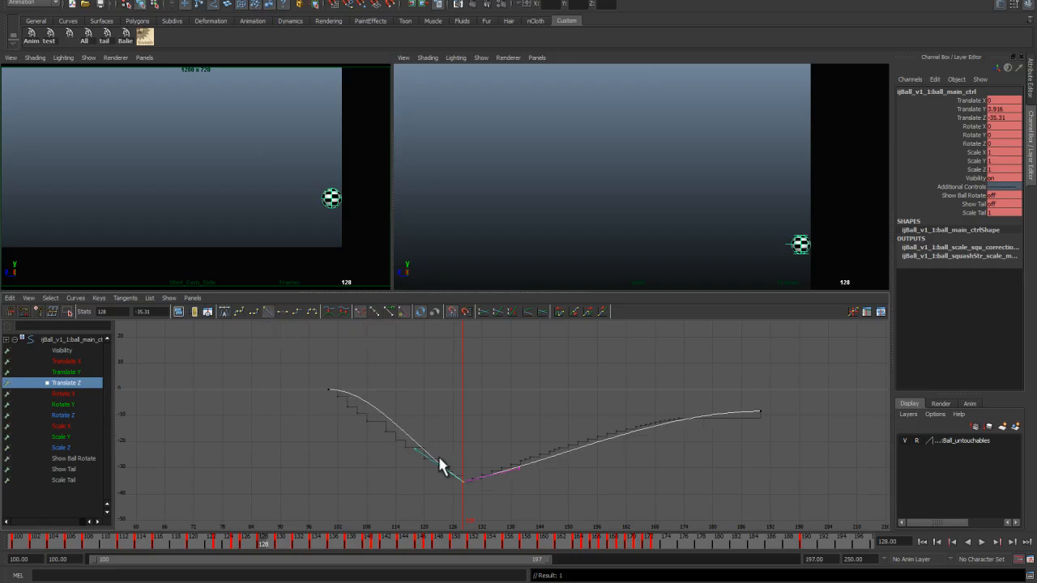
middle_drag(419, 451, 419, 443)
click(519, 469)
middle_drag(518, 484, 519, 476)
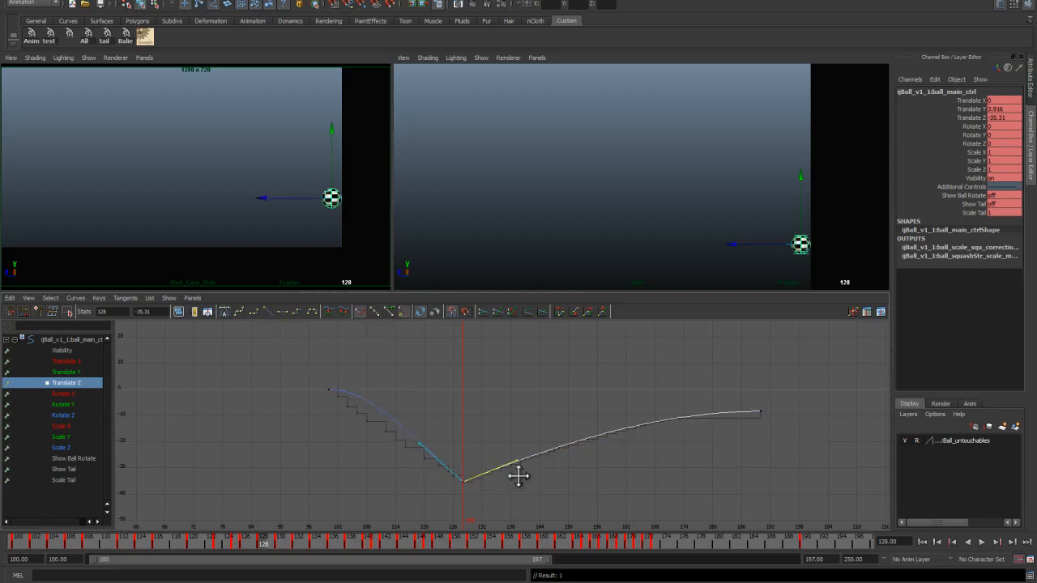
click(599, 448)
drag(438, 463, 464, 489)
drag(412, 438, 422, 456)
Step: Play back the animation to review the new Translate Z curve
key(alt+v)
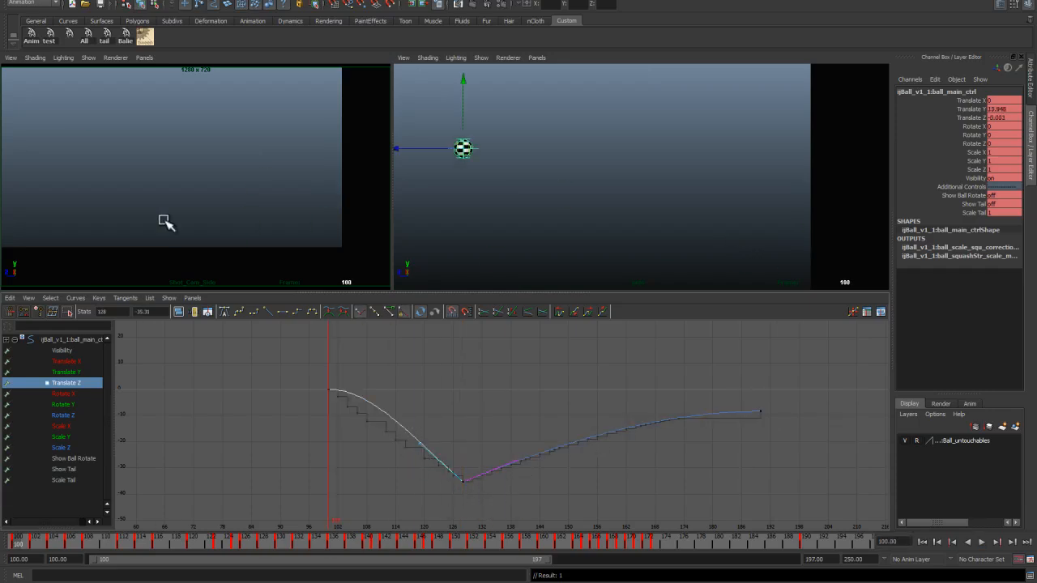
key(space)
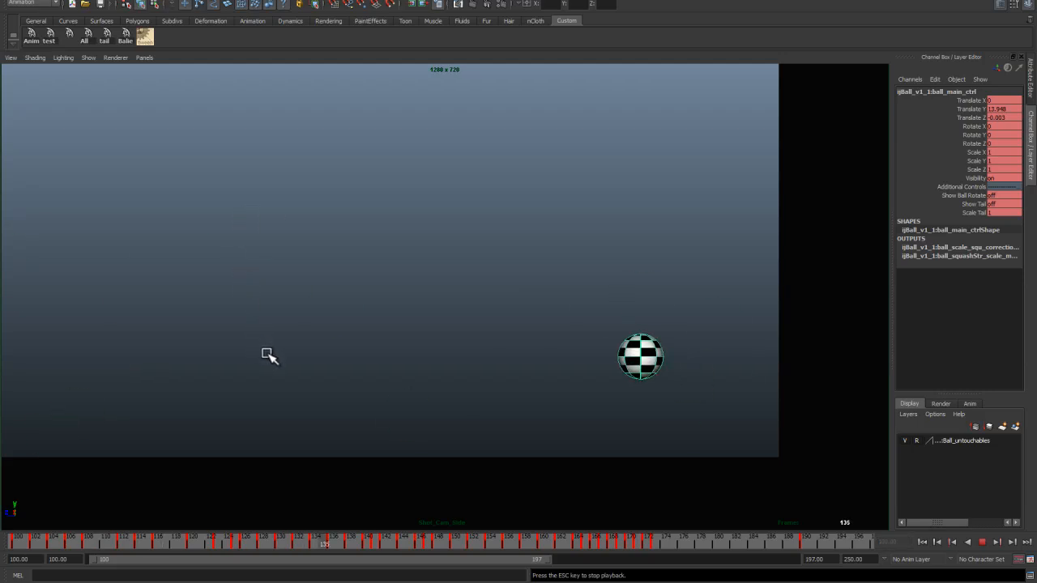
key(Escape)
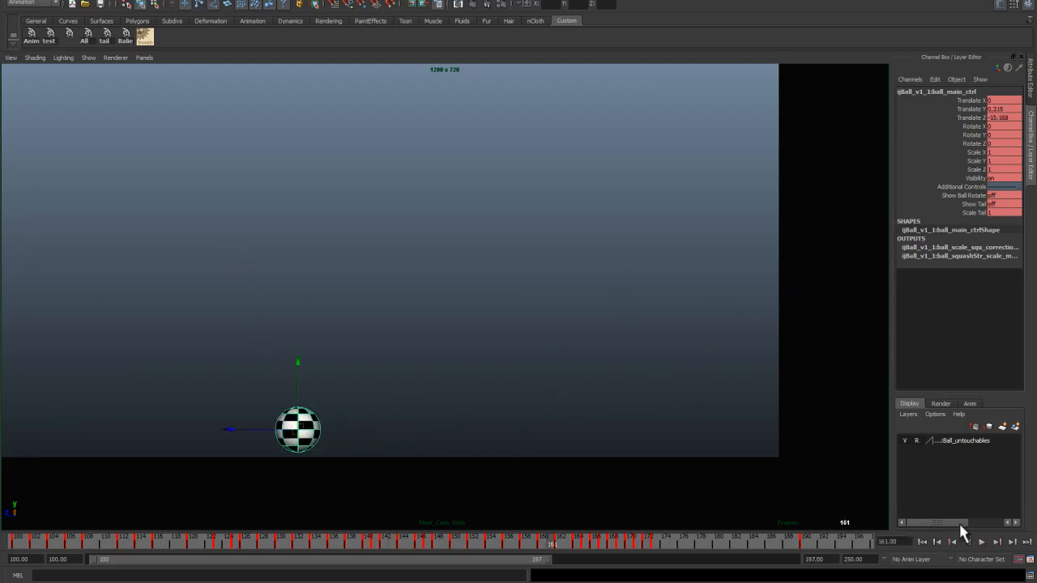
key(space)
Step: Try to lower the first Translate Z key, then undo the edit
click(332, 393)
drag(336, 542, 85, 510)
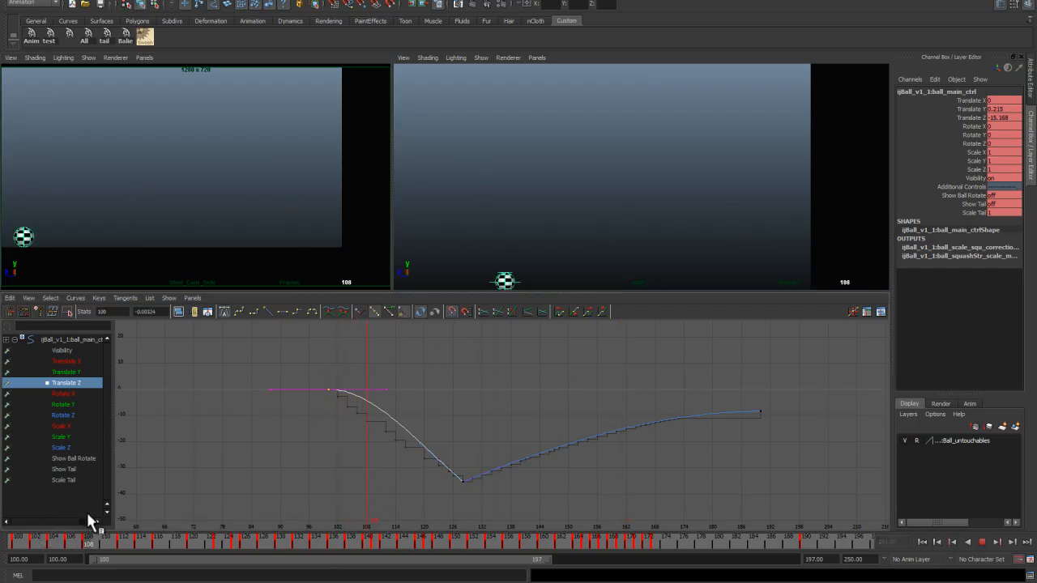
middle_drag(341, 396, 336, 413)
drag(86, 544, 2, 535)
key(ctrl+z)
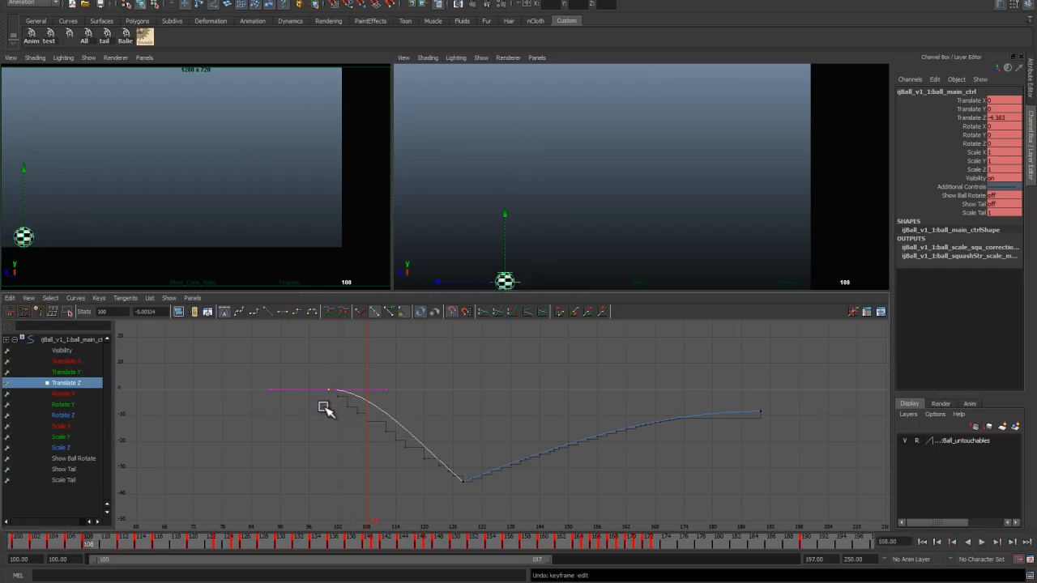
Step: Adjust the Translate Z tangent handles on the descent to straighten the fall into the lowest key
middle_drag(356, 369, 417, 464)
click(457, 484)
click(422, 451)
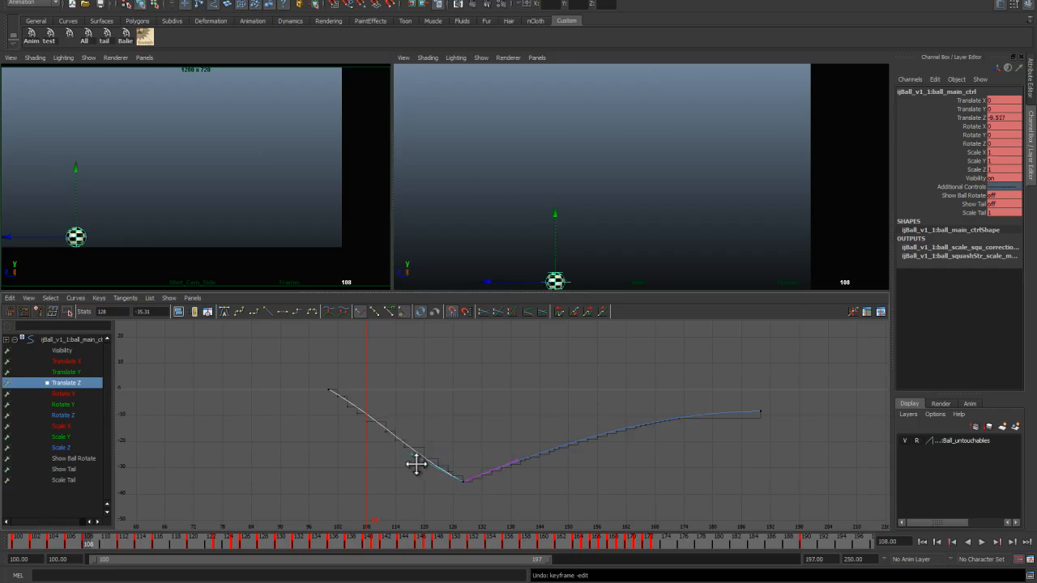
drag(304, 371, 366, 422)
middle_drag(365, 419, 360, 428)
Step: Play back the animation from the start frame in the maximized camera view
key(space)
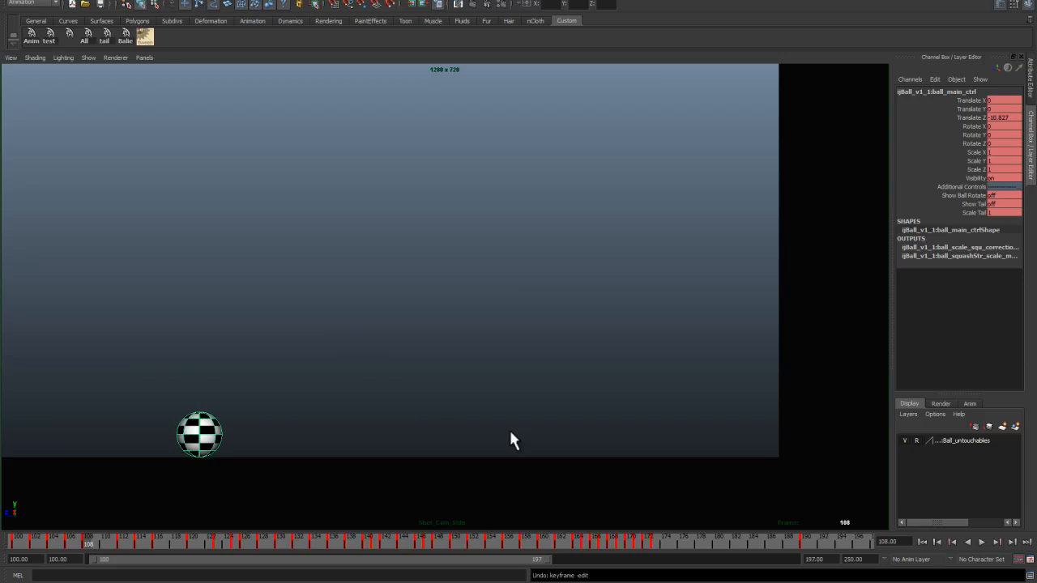
click(921, 542)
key(alt+v)
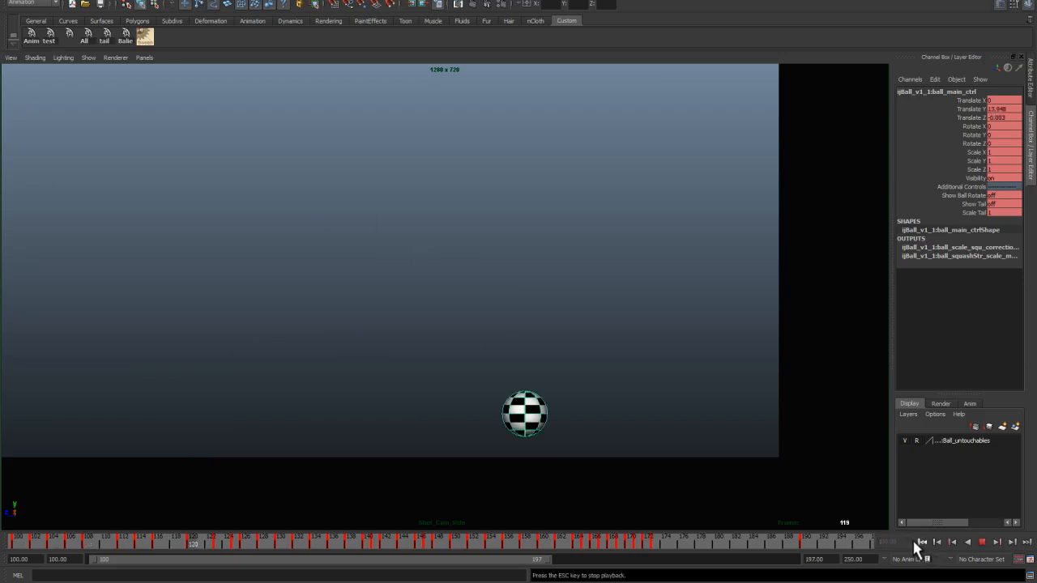
Step: Stop playback, return to the graph layout and undo the last three Translate Z curve edits
key(Escape)
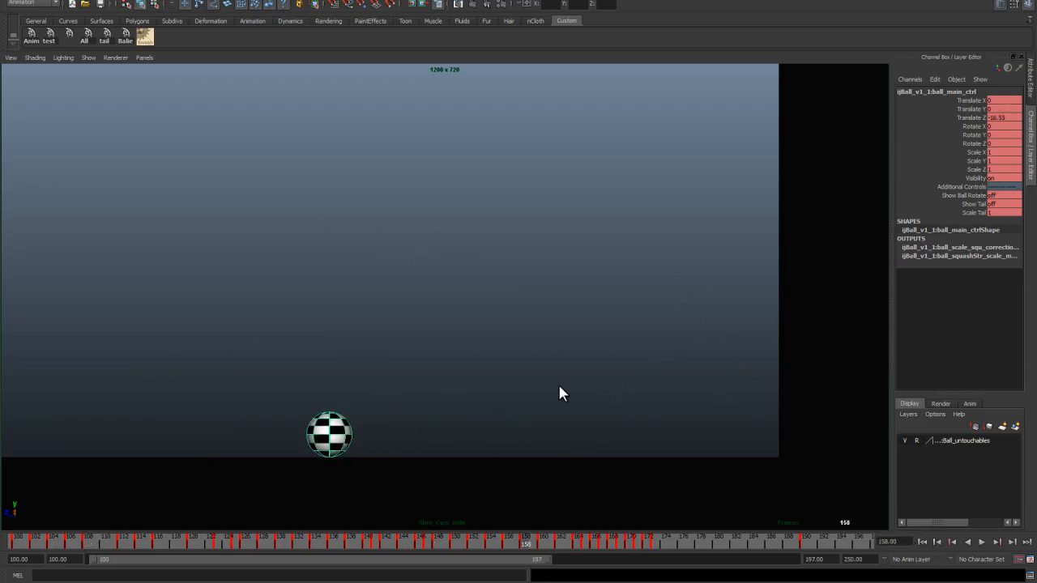
key(space)
key(z)
key(z)
key(z)
key(z)
key(z)
key(z)
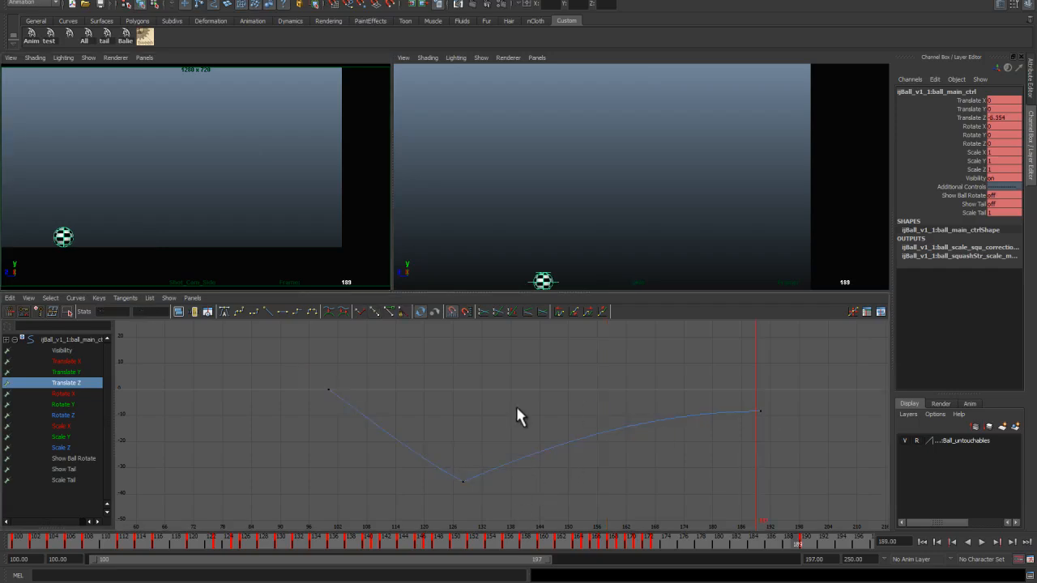
Step: Select all the Translate Y keys of the ball control and set their tangents to linear
click(70, 371)
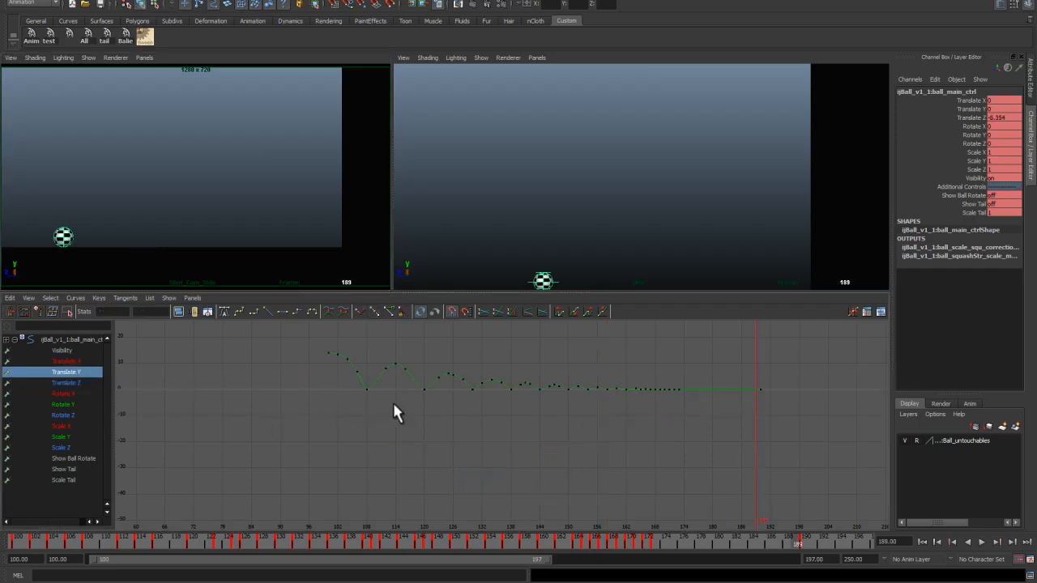
alt+right_drag(335, 390, 351, 429)
alt+middle_drag(246, 357, 359, 454)
alt+middle_drag(293, 460, 327, 489)
drag(279, 443, 325, 484)
alt+middle_drag(486, 487, 437, 468)
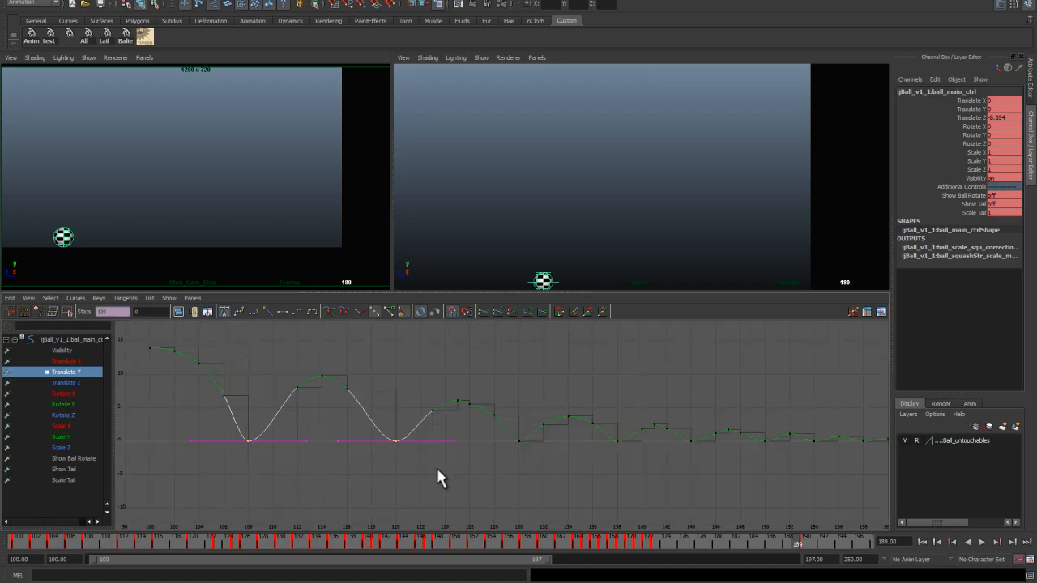
alt+middle_drag(531, 450, 481, 469)
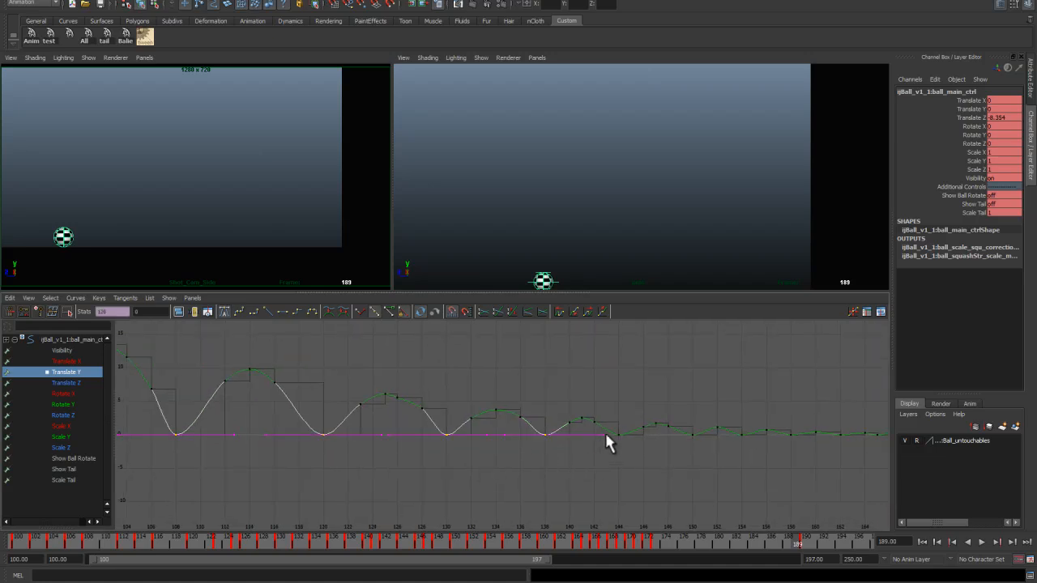
alt+middle_drag(631, 462, 392, 438)
alt+right_drag(397, 458, 438, 500)
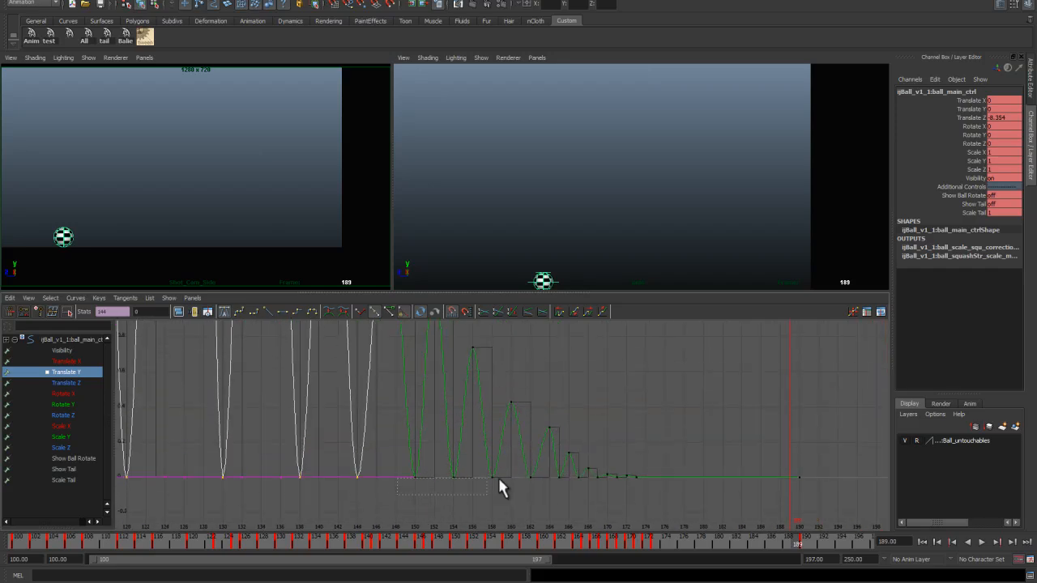
drag(566, 474, 569, 477)
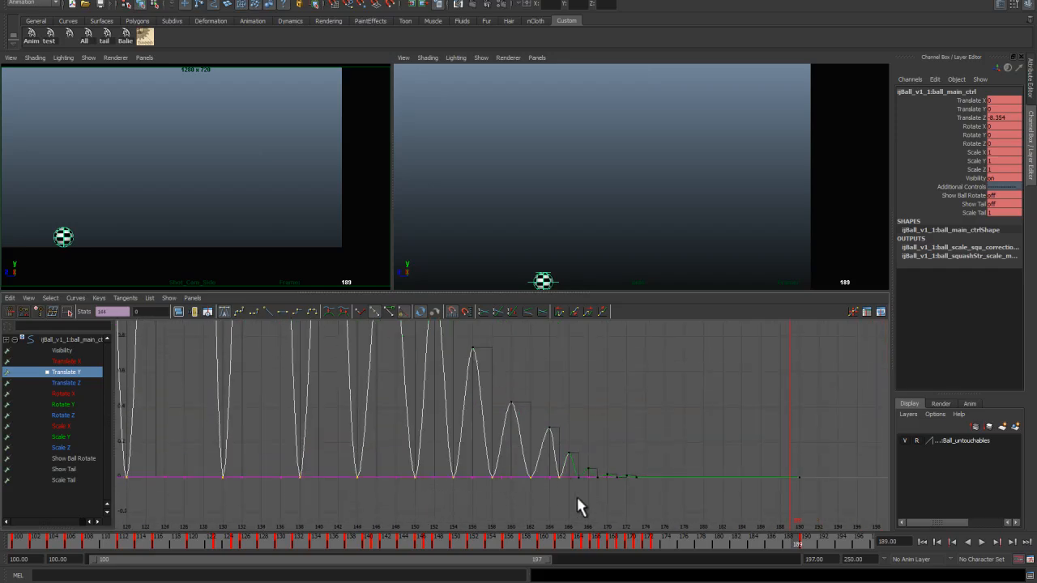
click(628, 478)
click(374, 312)
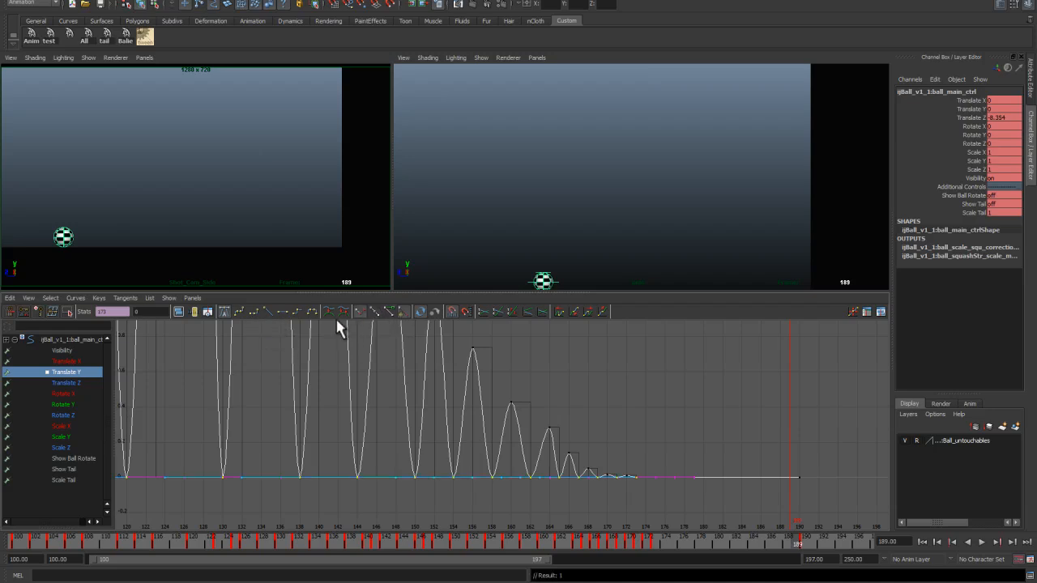
click(265, 310)
Step: Play back the animation from the start frame in the maximized camera view
scroll(340, 457, down, 5)
click(575, 372)
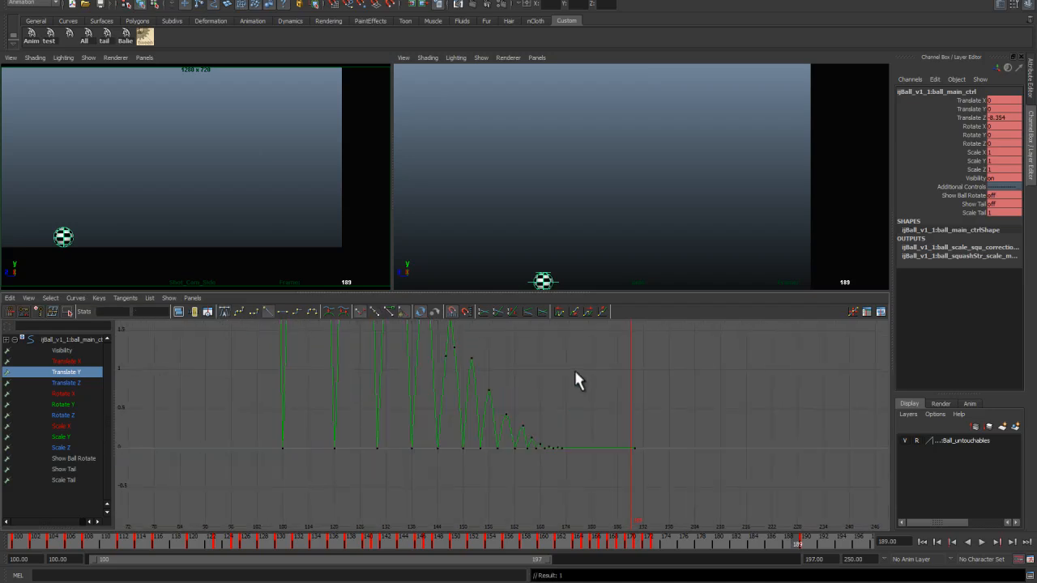
scroll(553, 397, down, 5)
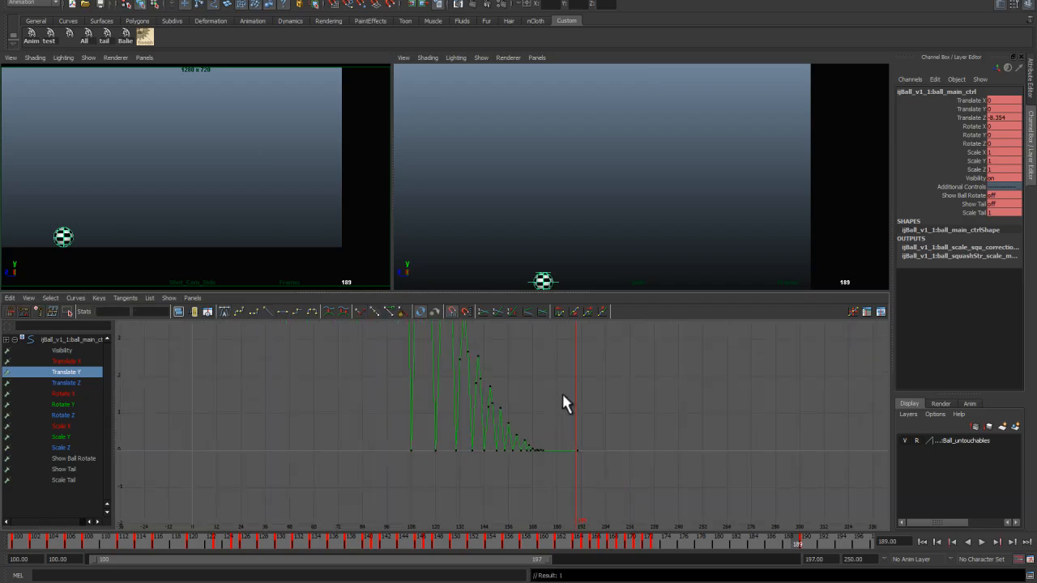
mouse_move(555, 394)
alt+right_down()
mouse_move(607, 409)
mouse_move(558, 376)
alt+right_up()
alt+middle_drag(557, 376, 588, 408)
drag(384, 534, 15, 536)
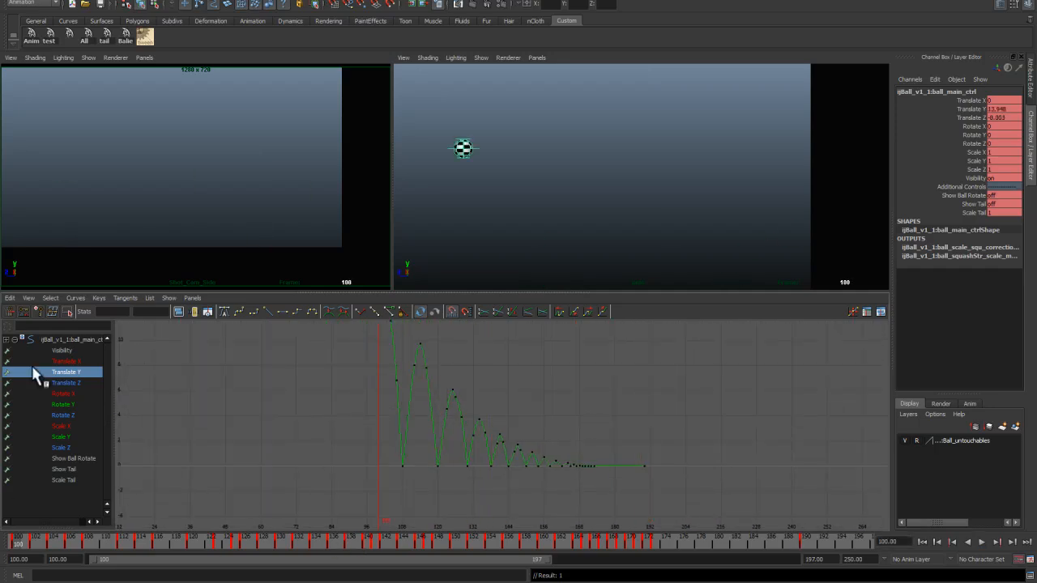
key(space)
key(alt+v)
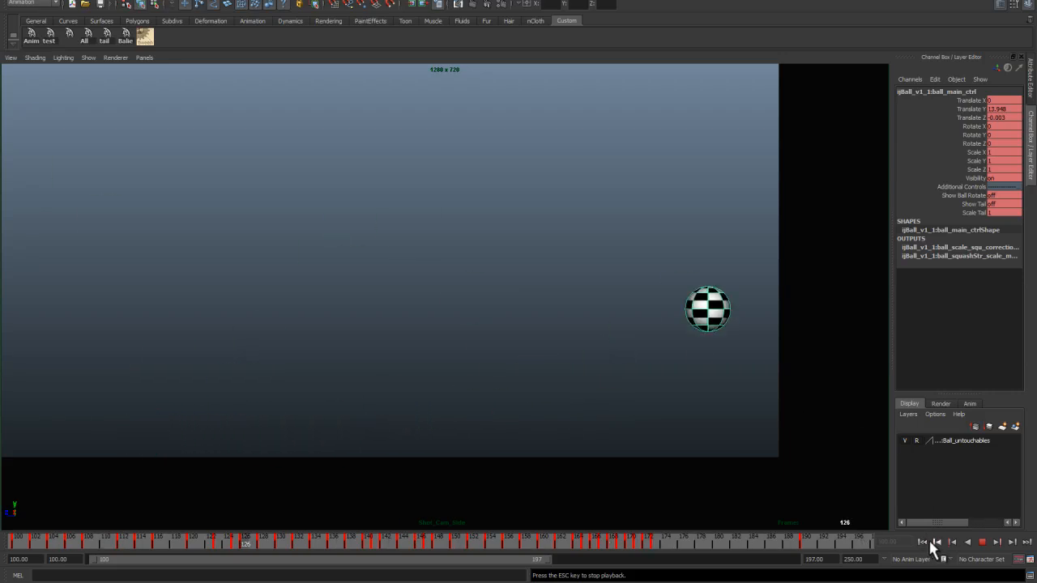
click(922, 541)
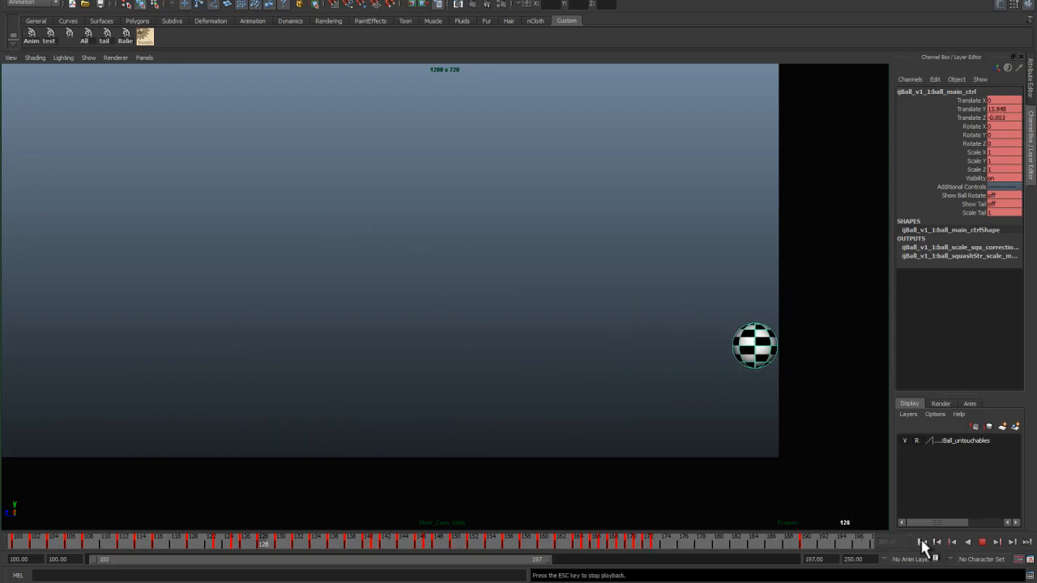
click(921, 540)
key(Escape)
key(space)
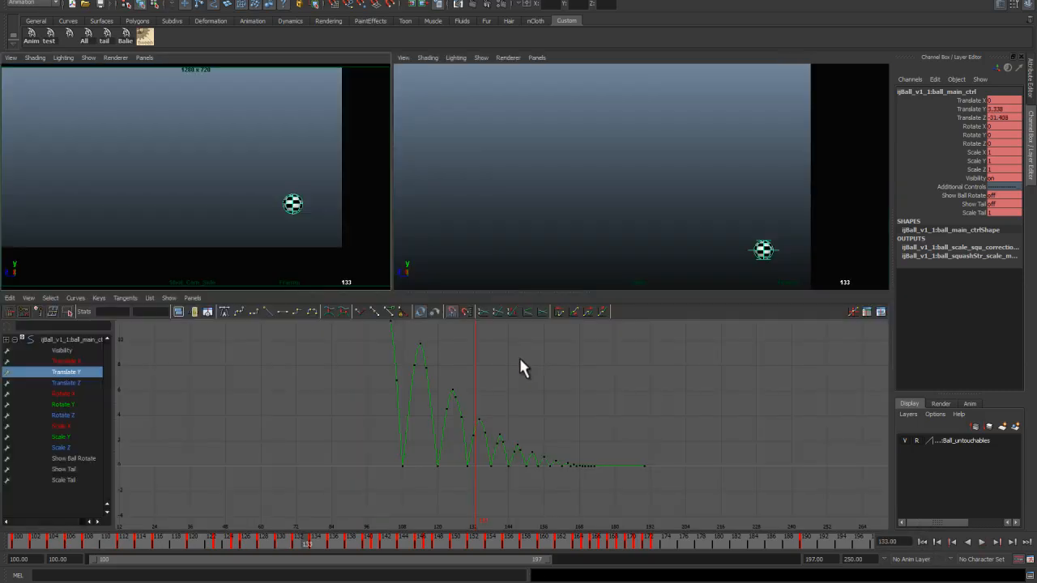
Step: Raise the first Translate Z key at frame 100 to about -4.47
click(75, 384)
key(f)
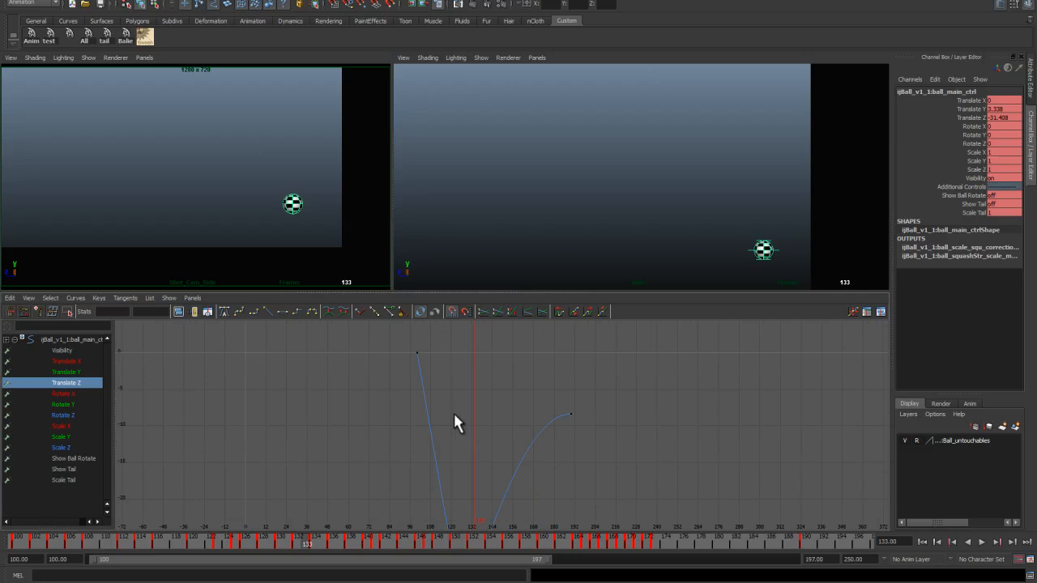
mouse_move(477, 430)
alt+shift+right_down()
mouse_move(486, 421)
mouse_move(494, 438)
alt+shift+right_up()
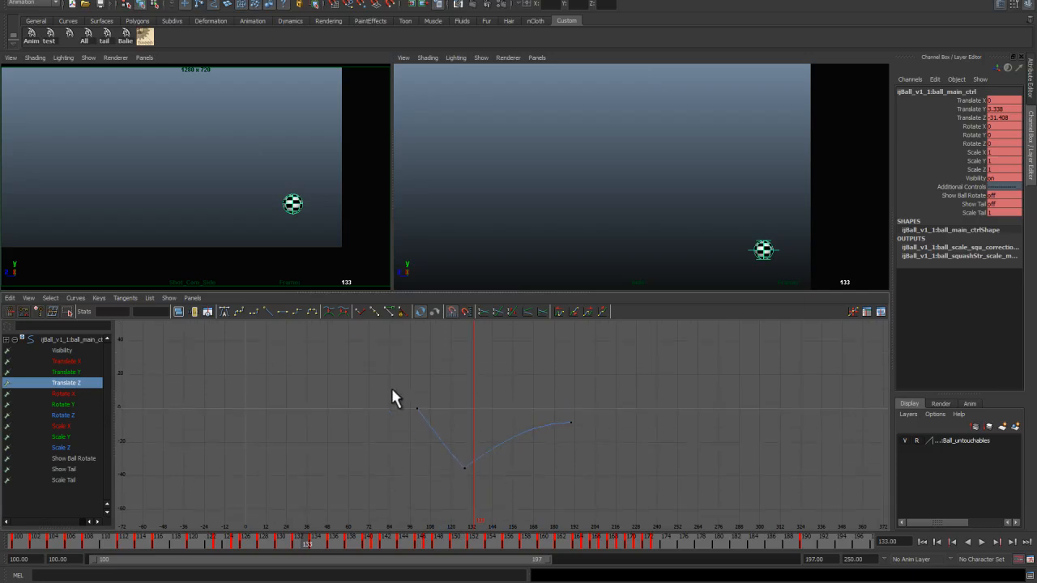
drag(146, 540, 18, 541)
middle_drag(412, 407, 411, 416)
drag(411, 417, 398, 407)
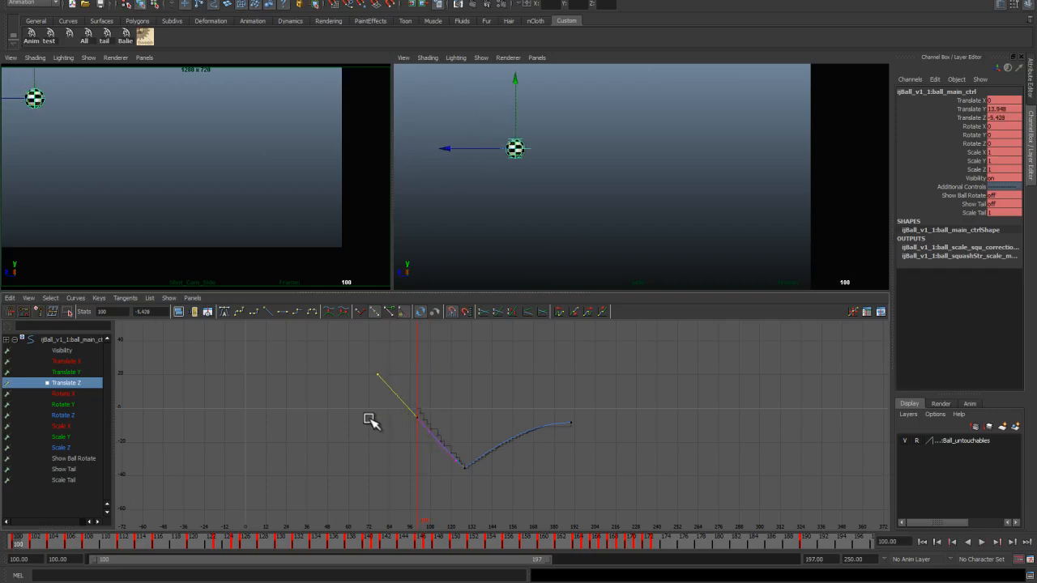
alt+right_drag(191, 215, 200, 223)
alt+middle_drag(213, 218, 187, 213)
alt+right_drag(187, 213, 196, 228)
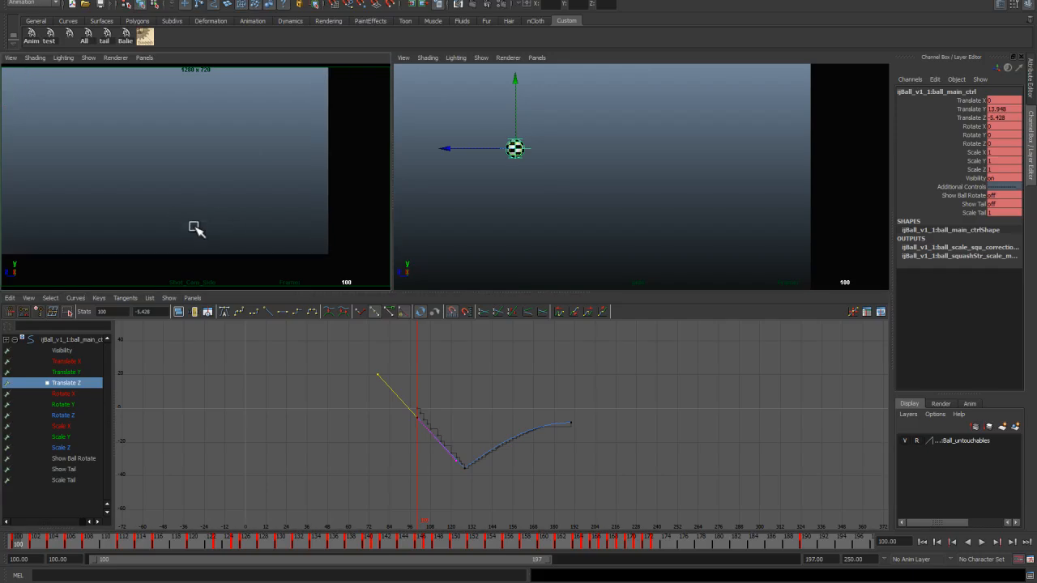
alt+middle_drag(196, 226, 212, 218)
alt+right_drag(211, 217, 218, 222)
alt+middle_drag(218, 220, 222, 212)
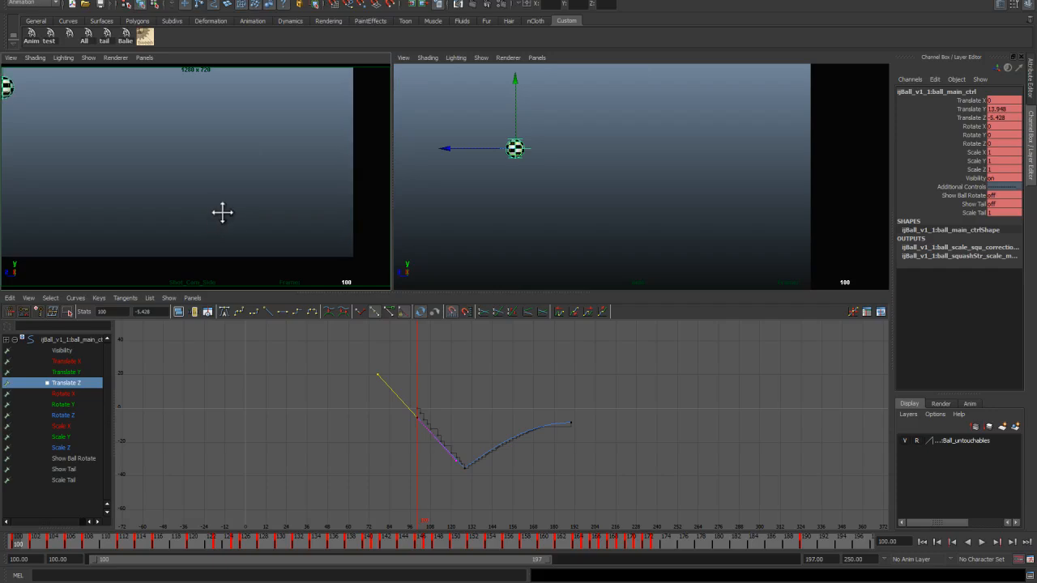
alt+right_drag(223, 212, 227, 230)
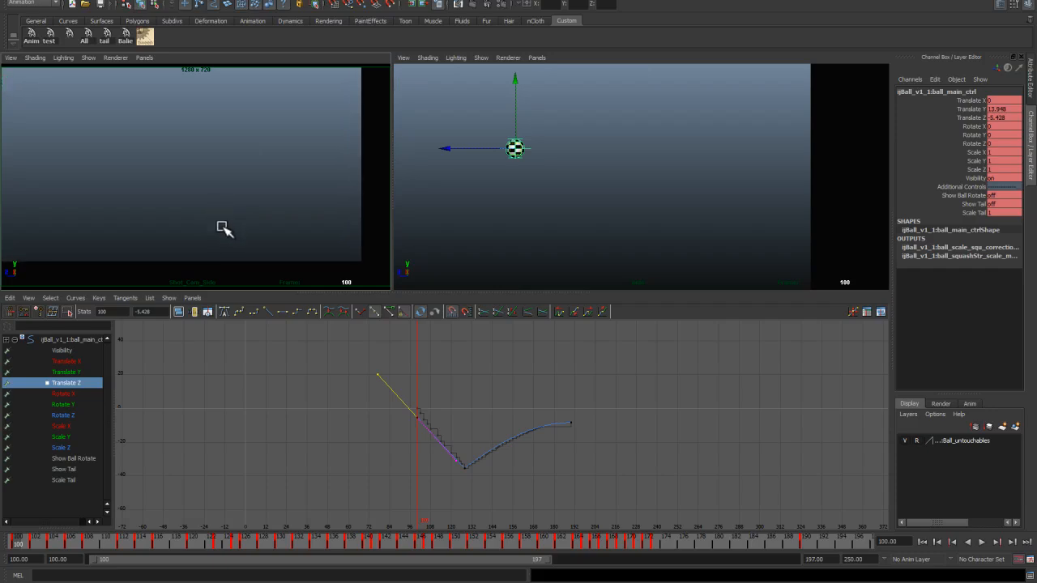
click(425, 429)
middle_drag(417, 418, 417, 426)
Step: Play back the animation to review the adjusted Translate Z curve
click(981, 542)
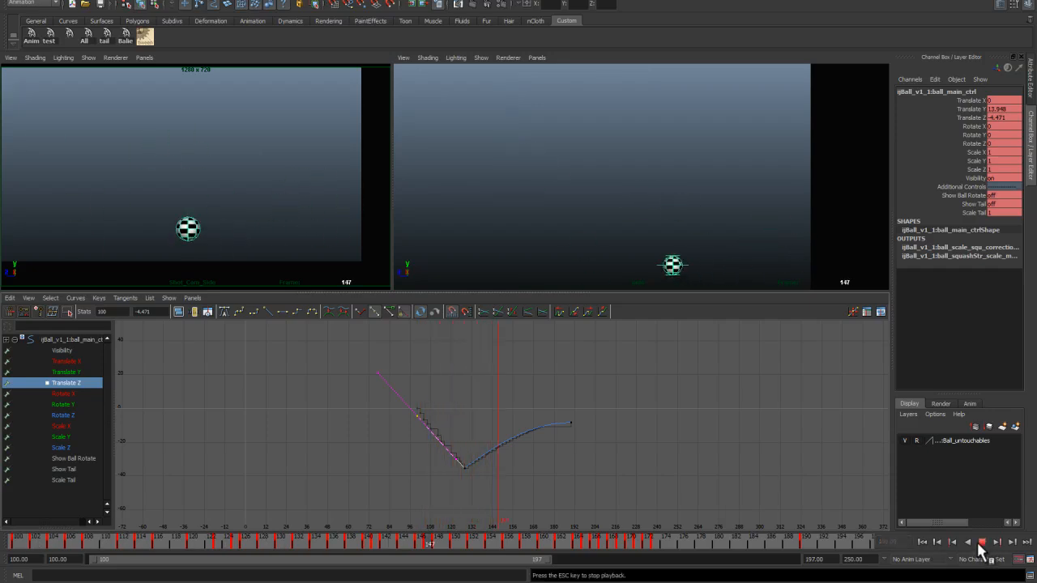
key(space)
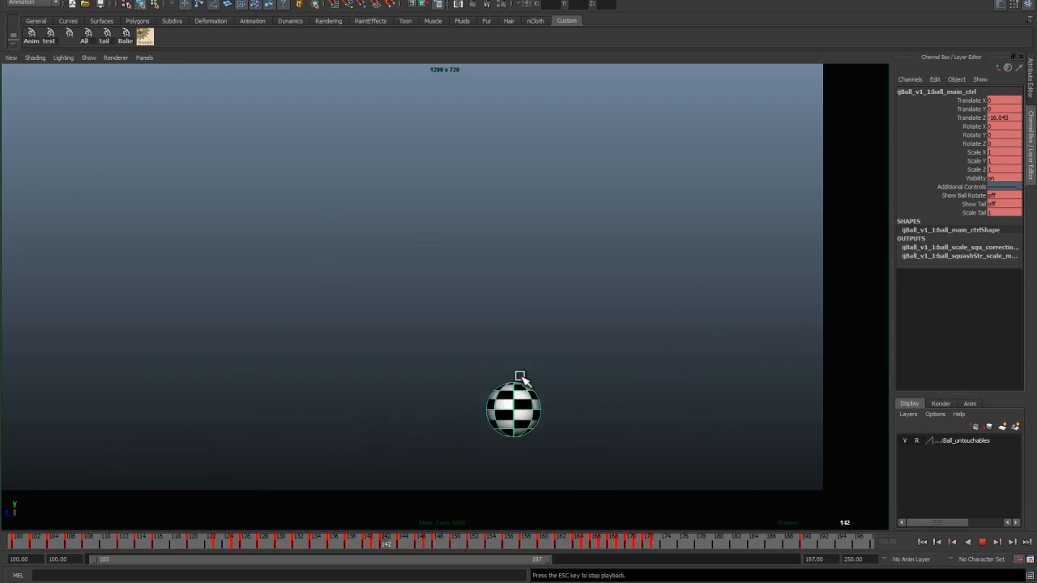
key(Escape)
key(space)
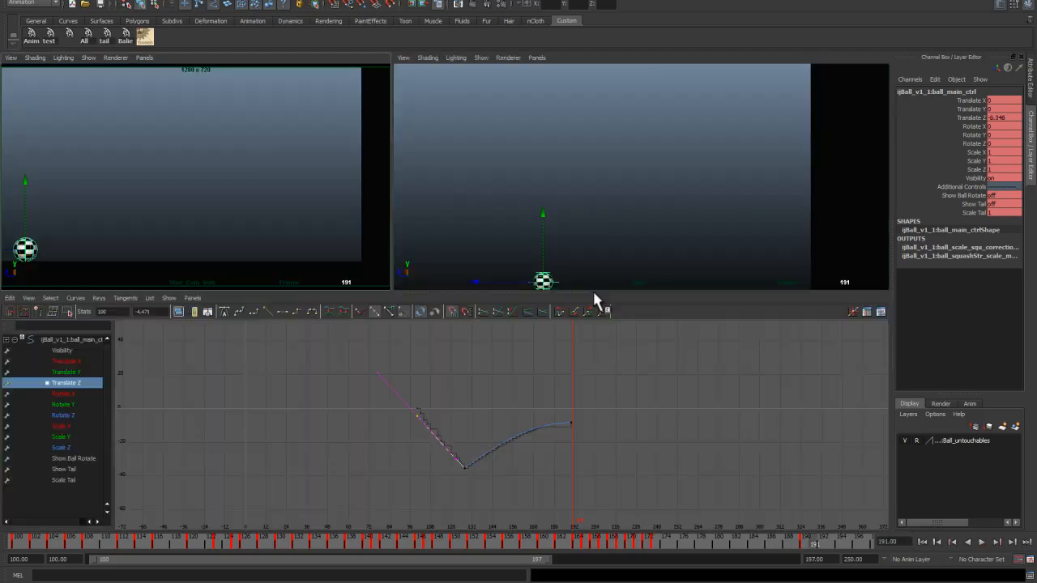
key(alt+v)
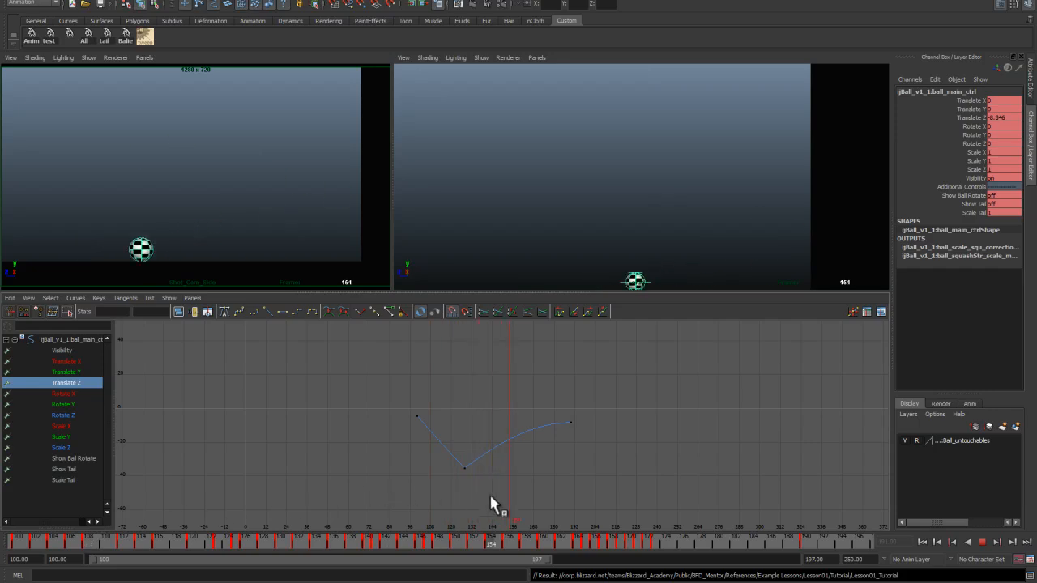
key(alt+v)
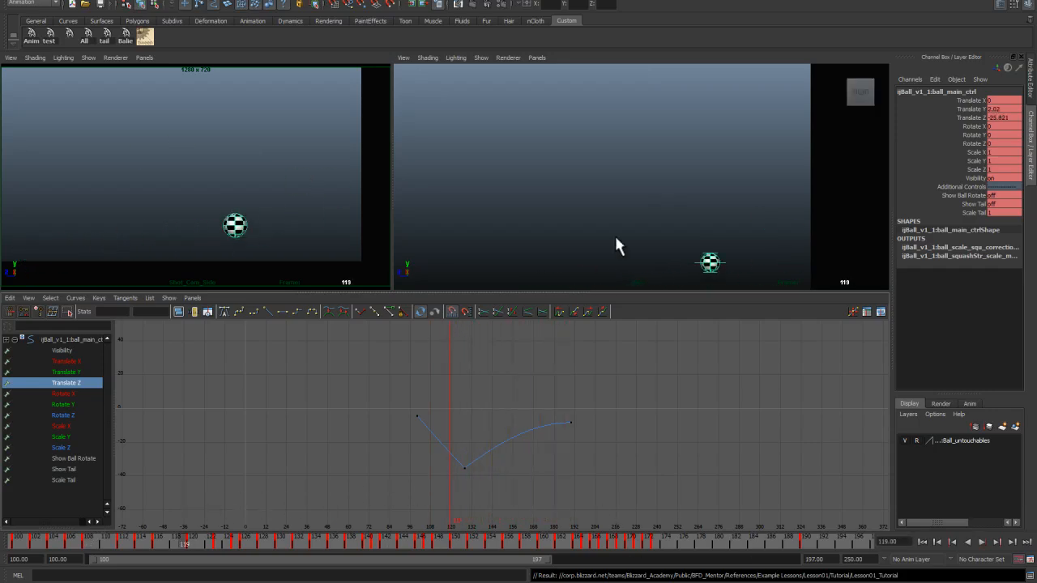
Step: Delete surplus Translate Y keys around the peak of the third bounce
drag(136, 544, 60, 541)
click(73, 371)
alt+right_drag(463, 429, 511, 415)
alt+middle_drag(376, 410, 460, 454)
alt+right_drag(461, 454, 537, 494)
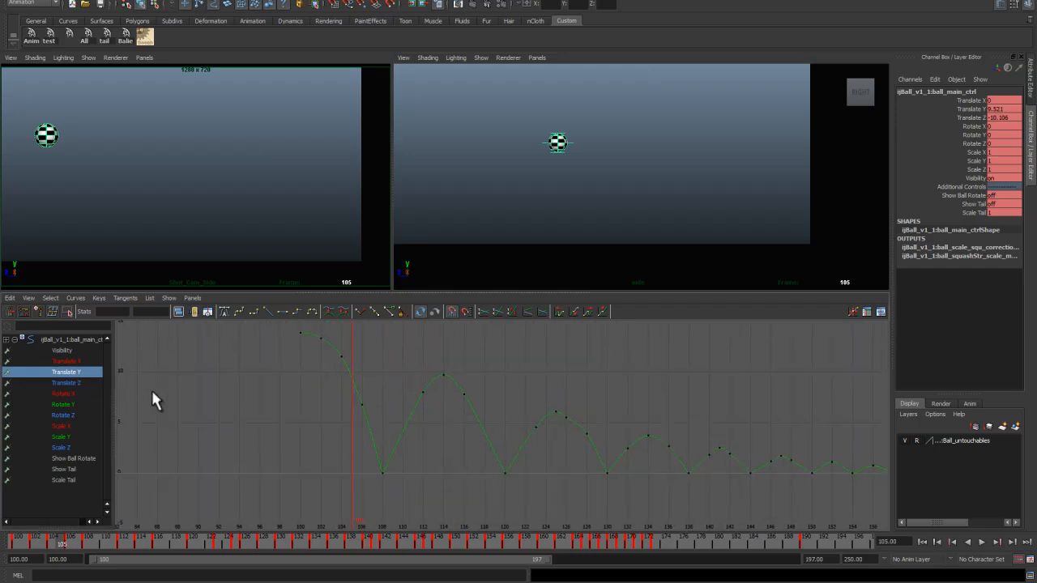
scroll(448, 427, up, 1)
alt+middle_drag(446, 428, 453, 458)
drag(500, 421, 500, 423)
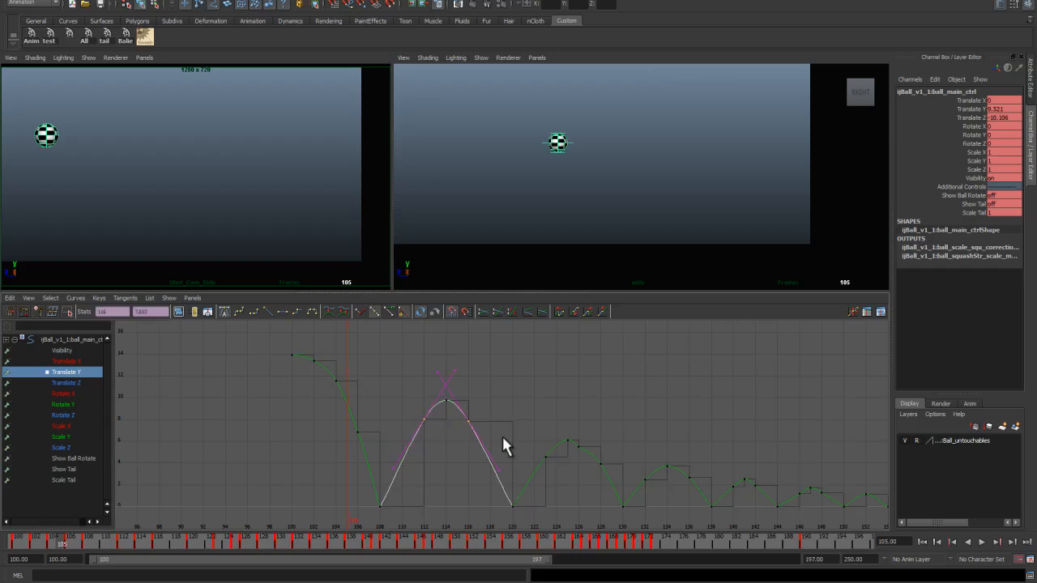
click(497, 435)
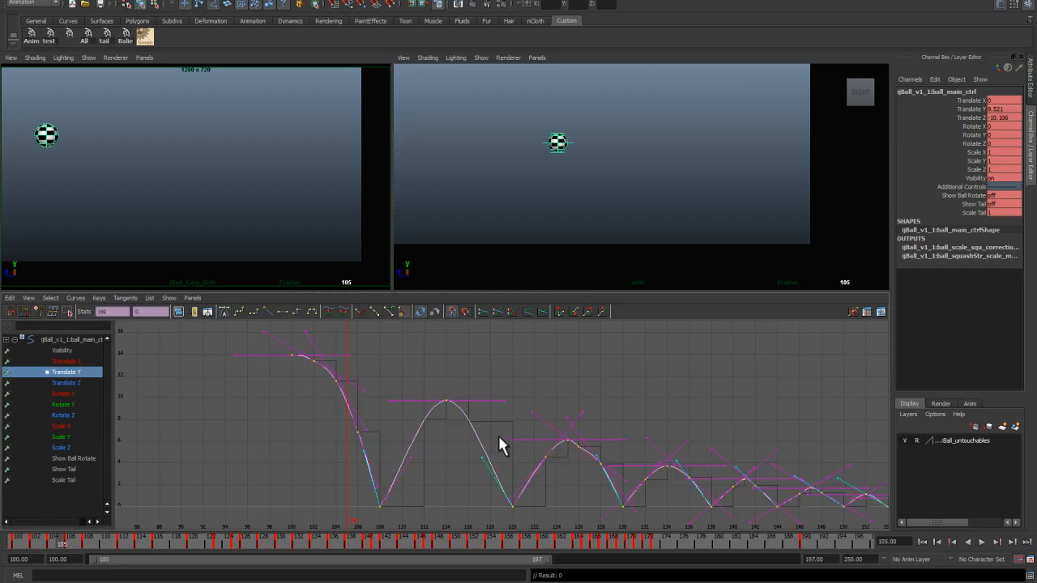
click(498, 435)
drag(553, 440, 536, 470)
key(Delete)
click(580, 445)
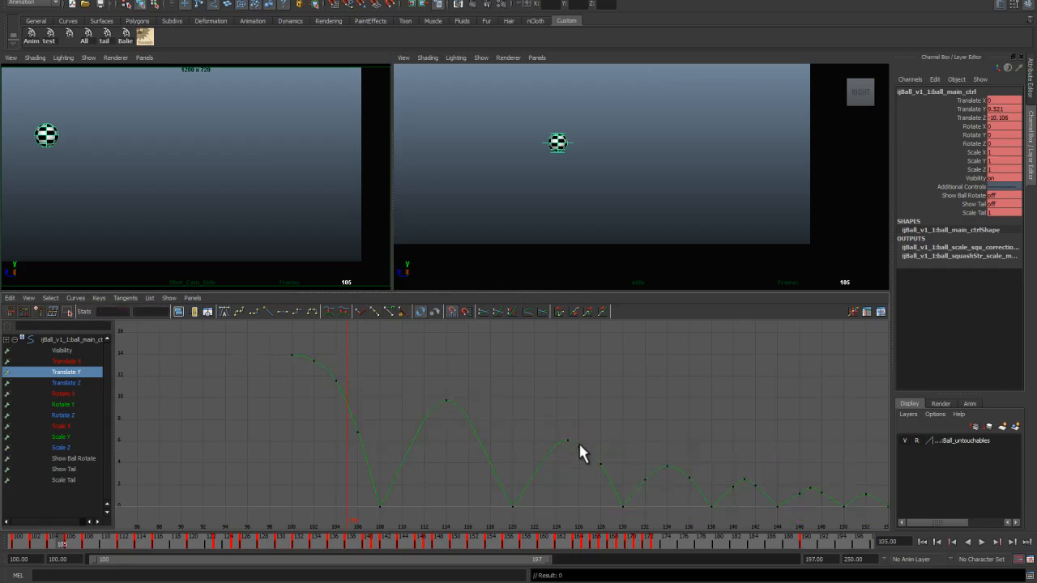
drag(344, 542, 250, 539)
click(575, 445)
key(Delete)
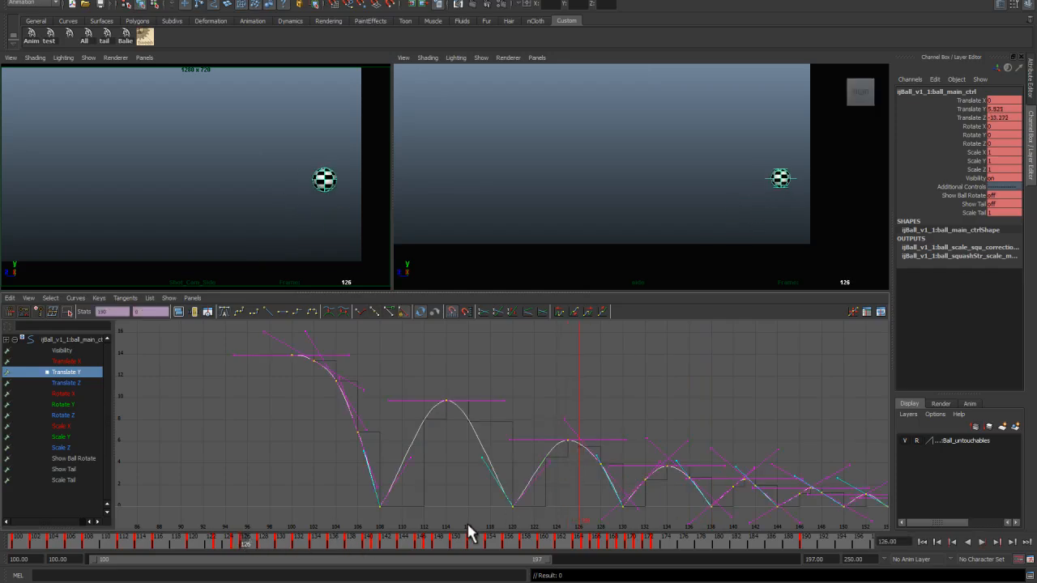
Step: Delete surplus Translate Y keys on the bounces following the third peak
key(alt+v)
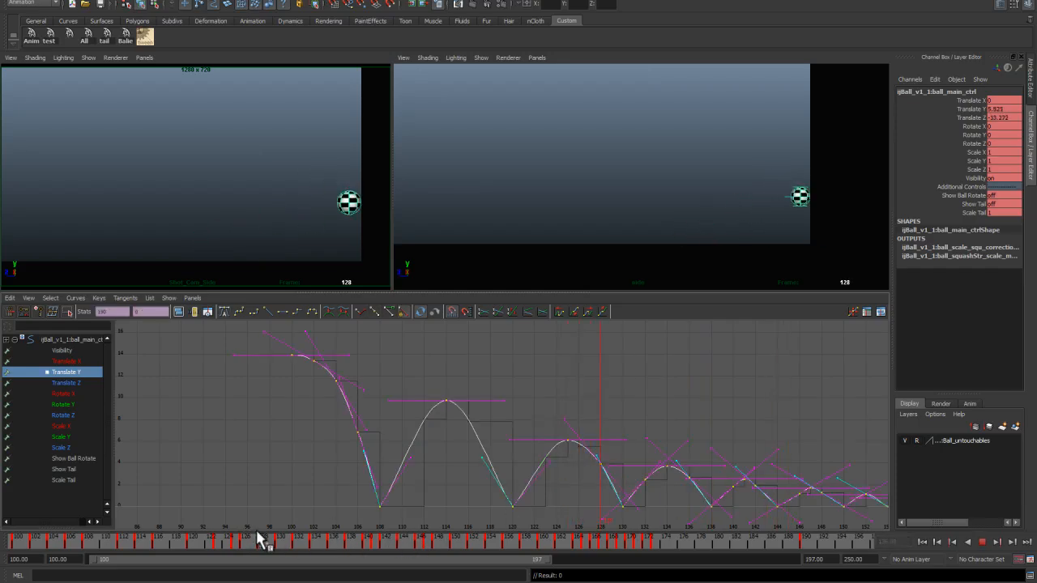
drag(268, 535, 281, 542)
click(567, 492)
drag(619, 450, 565, 492)
drag(281, 541, 266, 543)
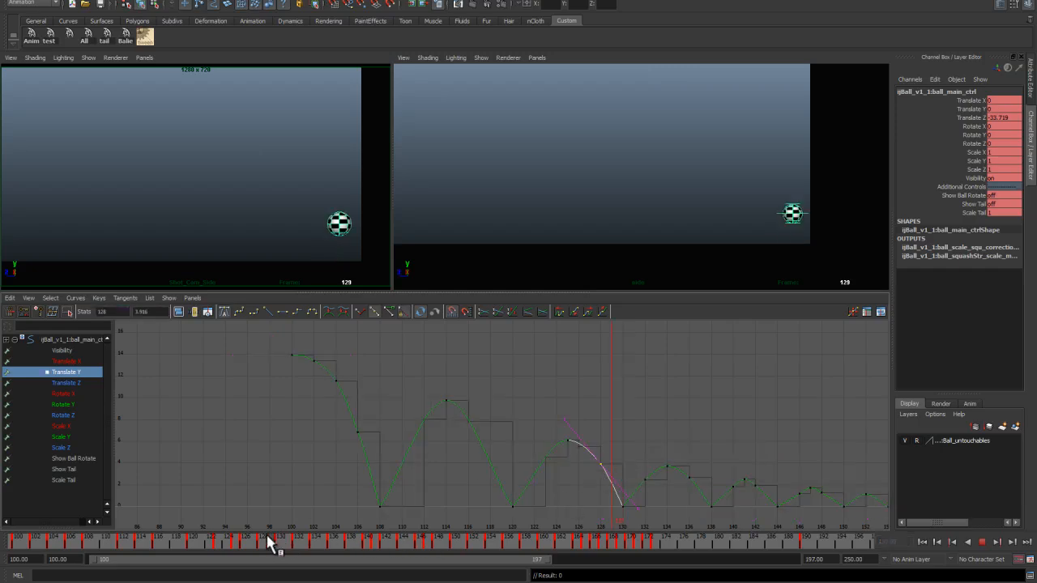
key(Delete)
click(638, 467)
drag(653, 483, 760, 490)
key(Delete)
Step: Delete the remaining surplus Translate Y keys, including the in-between keys on the first fall
key(Delete)
alt+middle_drag(747, 489, 587, 383)
drag(597, 427, 620, 431)
key(Delete)
key(Delete)
click(708, 464)
alt+middle_drag(370, 424, 544, 472)
drag(110, 543, 81, 545)
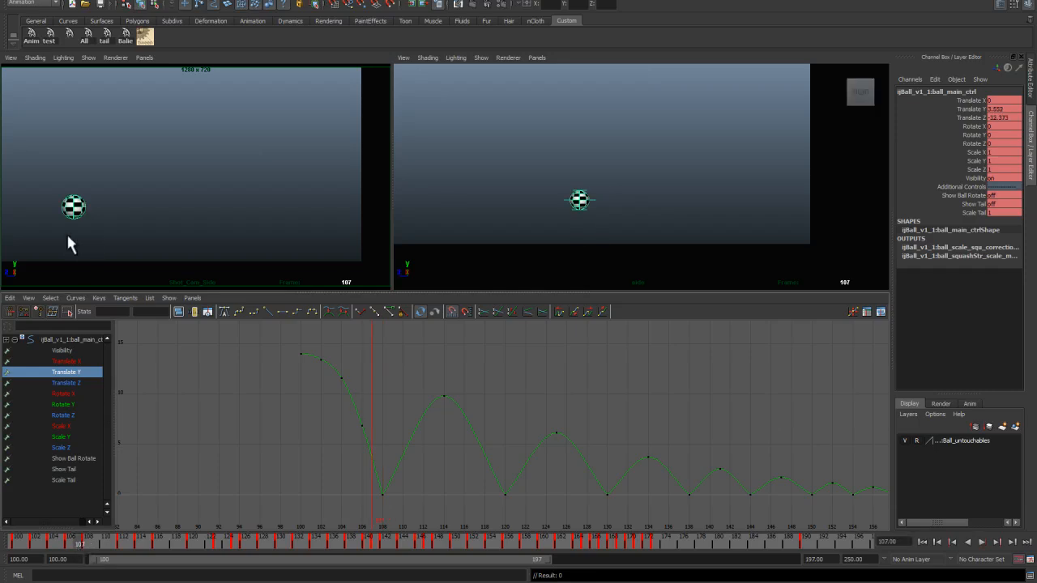
click(94, 545)
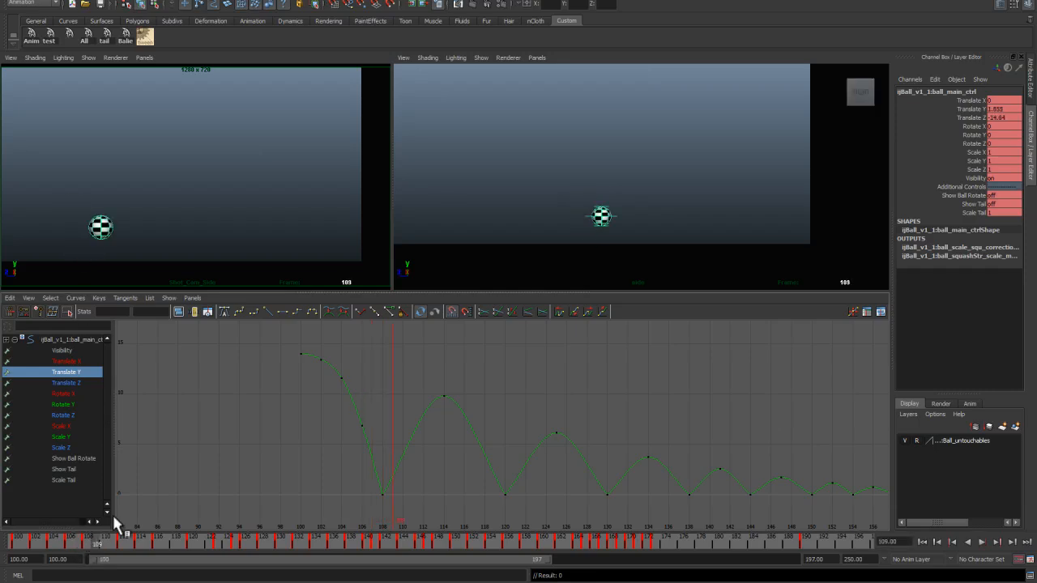
drag(315, 351, 373, 444)
key(Delete)
Step: Adjust the Translate Y keys and tangents on the first and second bounces
click(384, 387)
click(303, 359)
click(387, 499)
click(351, 450)
drag(356, 459, 421, 468)
middle_drag(421, 468, 406, 446)
drag(513, 518, 510, 515)
Step: Adjust the Translate Y tangents around the third bounce's peak and ground contact near frame 120
drag(525, 441, 545, 469)
middle_drag(539, 470, 499, 463)
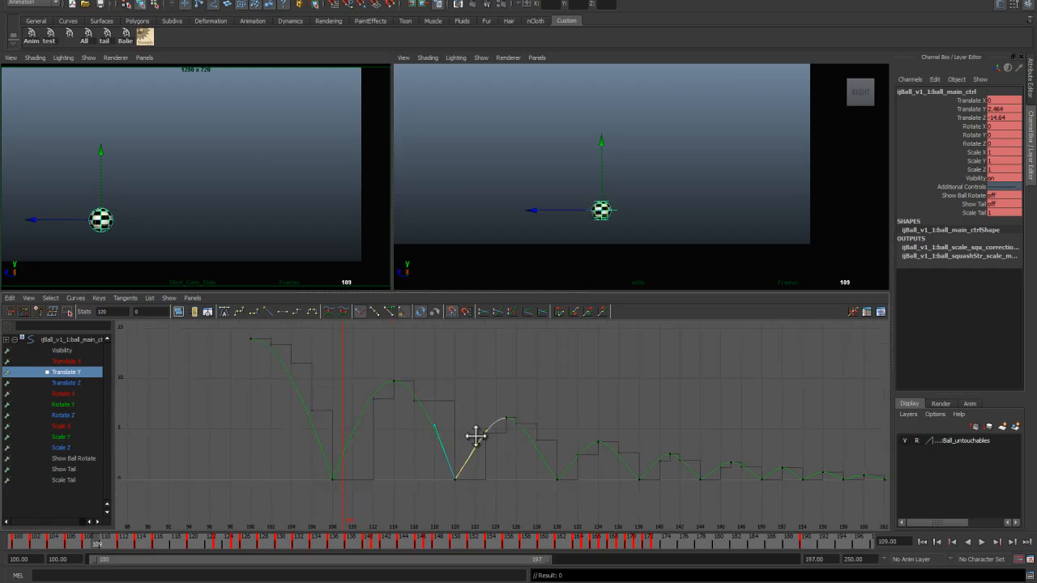
drag(537, 464, 574, 503)
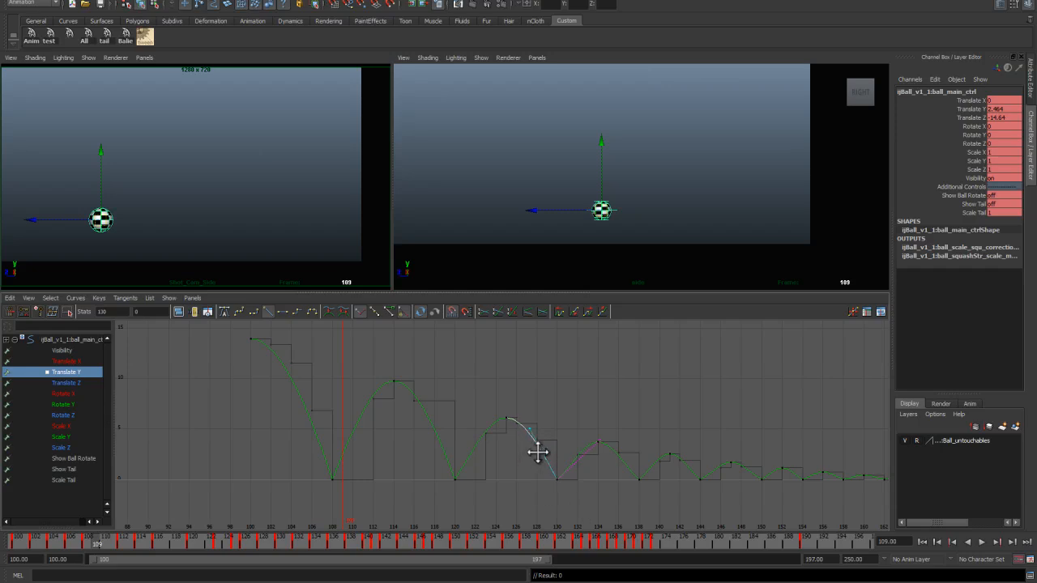
drag(575, 445, 583, 466)
middle_drag(580, 465, 472, 459)
drag(525, 494, 501, 458)
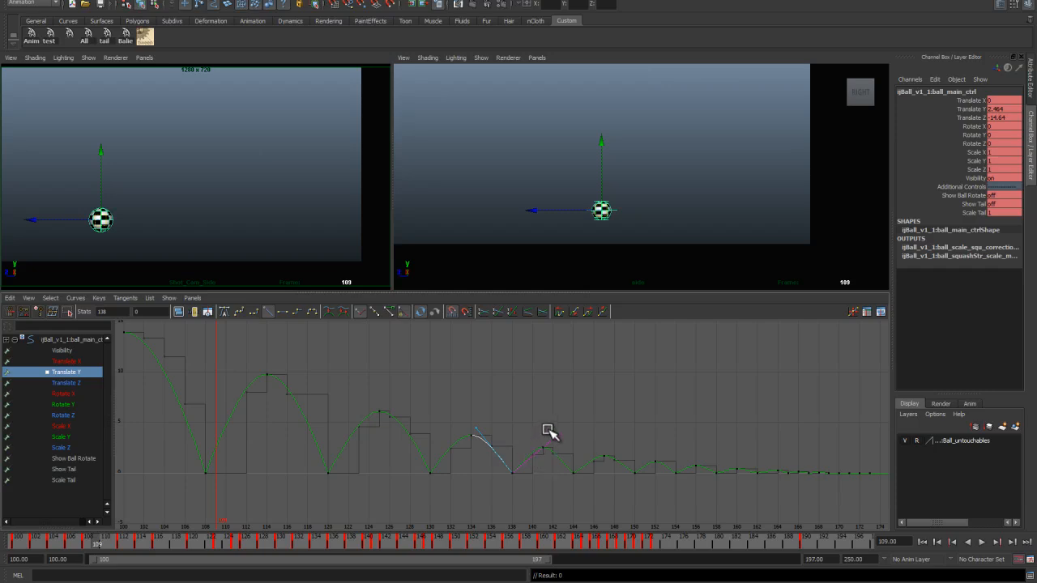
Step: Adjust the Translate Y tangents on the fourth bounce's ground contact near frame 144
middle_drag(563, 439, 486, 440)
alt+right_drag(486, 440, 495, 476)
alt+middle_drag(496, 476, 487, 405)
drag(518, 459, 496, 406)
middle_drag(481, 431, 493, 417)
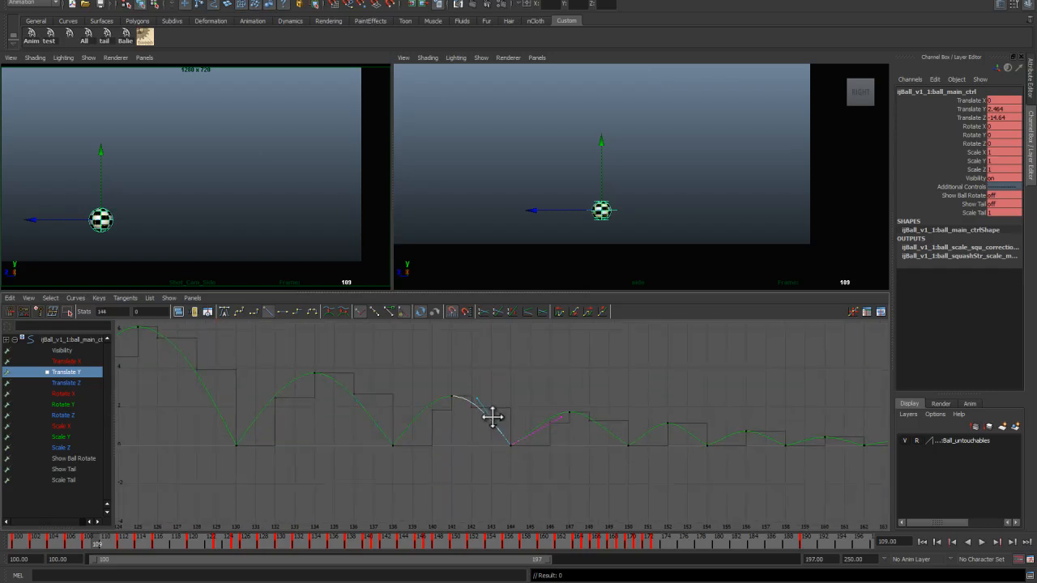
drag(525, 421, 541, 446)
middle_drag(541, 445, 537, 431)
Step: Adjust the Translate Y tangents on the remaining small bounces toward the end of the curve
drag(642, 479, 643, 481)
middle_drag(609, 432, 655, 426)
alt+middle_drag(660, 441, 473, 430)
drag(530, 455, 495, 440)
middle_drag(533, 432, 538, 423)
drag(608, 452, 590, 410)
middle_drag(583, 428, 585, 423)
drag(640, 439, 624, 415)
middle_drag(626, 426, 627, 419)
alt+middle_drag(676, 437, 524, 452)
drag(528, 443, 502, 457)
click(551, 463)
alt+right_drag(651, 457, 456, 428)
alt+middle_drag(456, 428, 488, 439)
Step: Play back the bouncing ball animation in the enlarged camera view and return to the start frame
middle_click(335, 243)
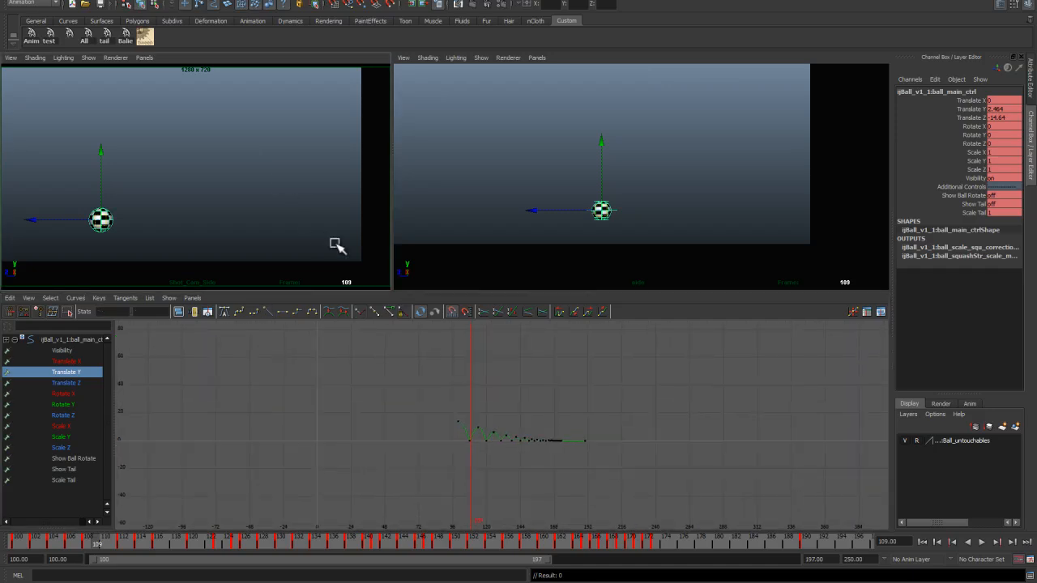
key(space)
key(alt+v)
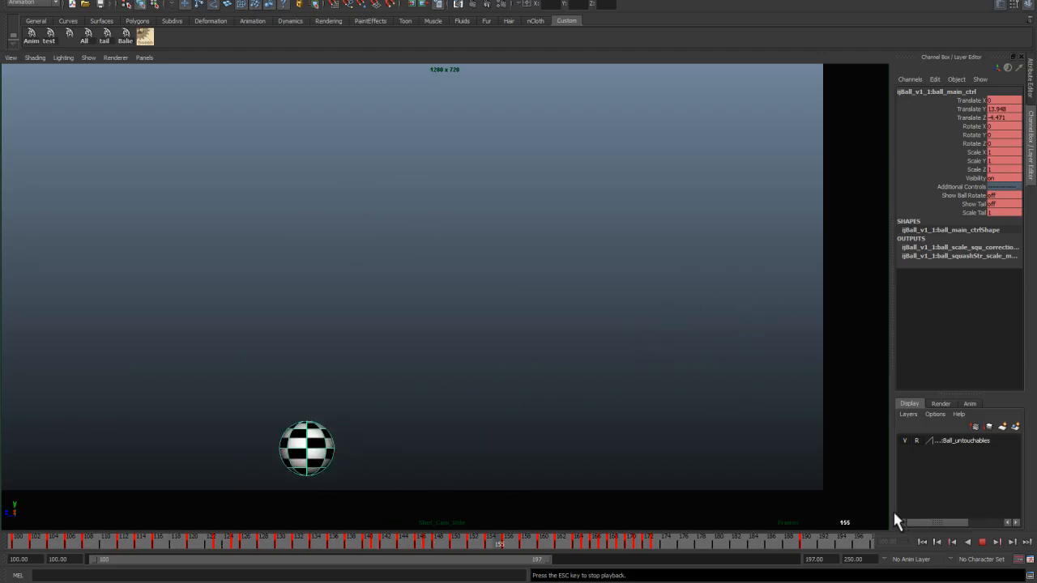
key(Escape)
click(923, 542)
key(space)
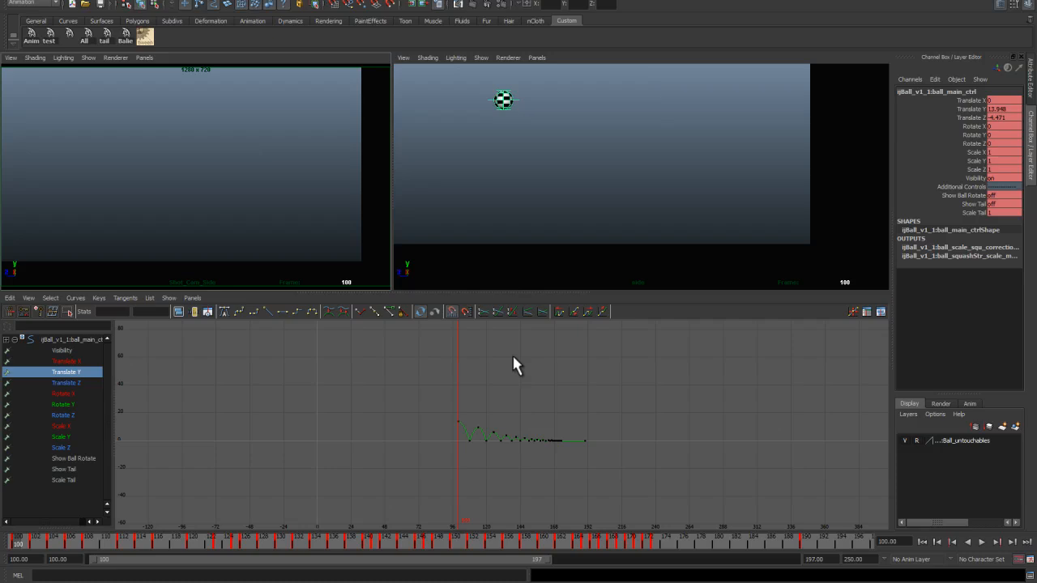
Step: Inspect the curves of the translate, rotate and scale channels in the Graph Editor
click(79, 382)
alt+middle_drag(471, 429, 470, 388)
click(89, 372)
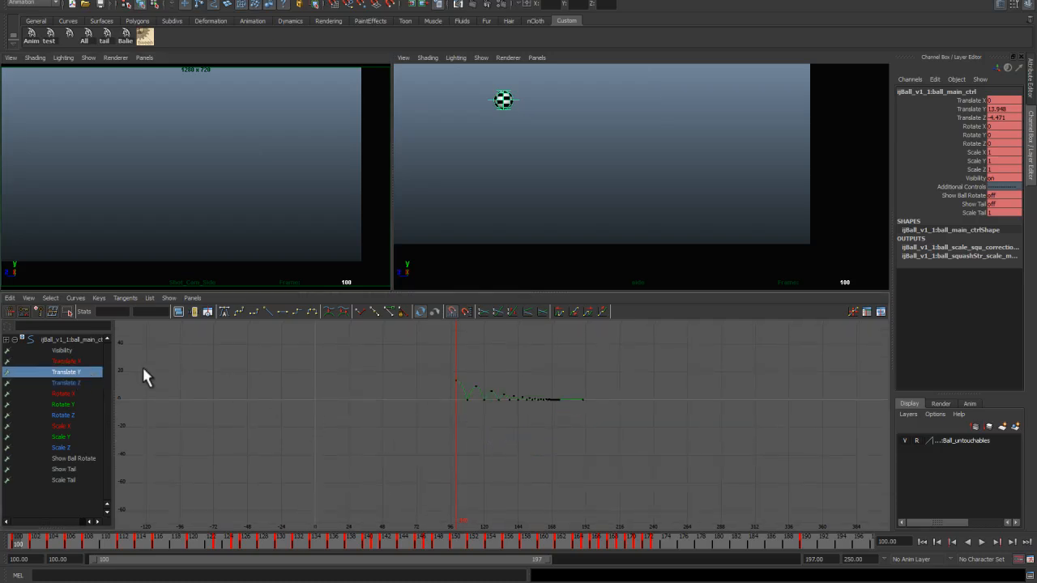
click(73, 360)
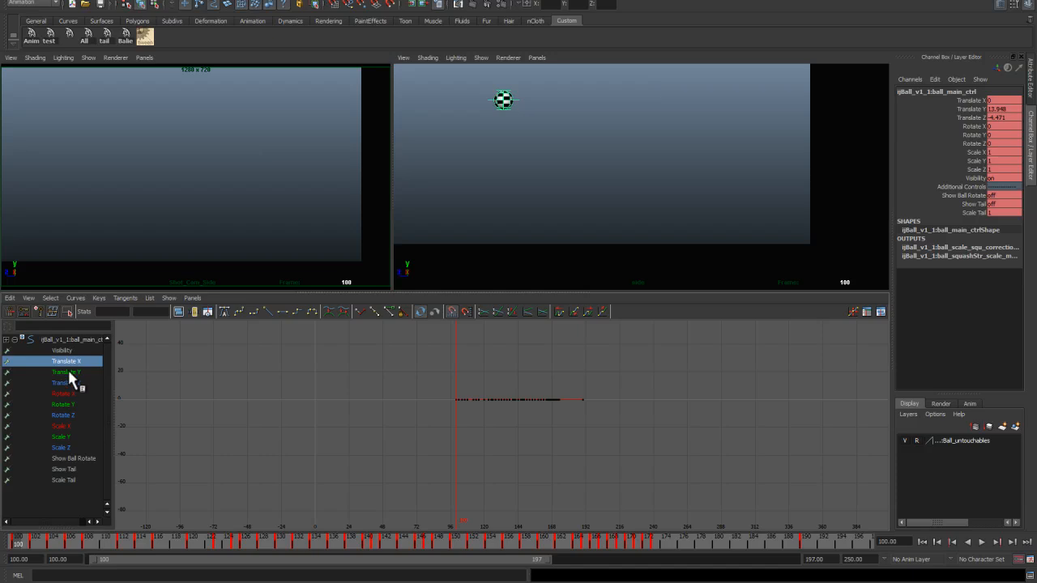
click(75, 362)
ctrl+drag(72, 423, 122, 442)
scroll(488, 425, up, 3)
alt+middle_drag(509, 442, 529, 502)
drag(608, 434, 605, 436)
click(606, 435)
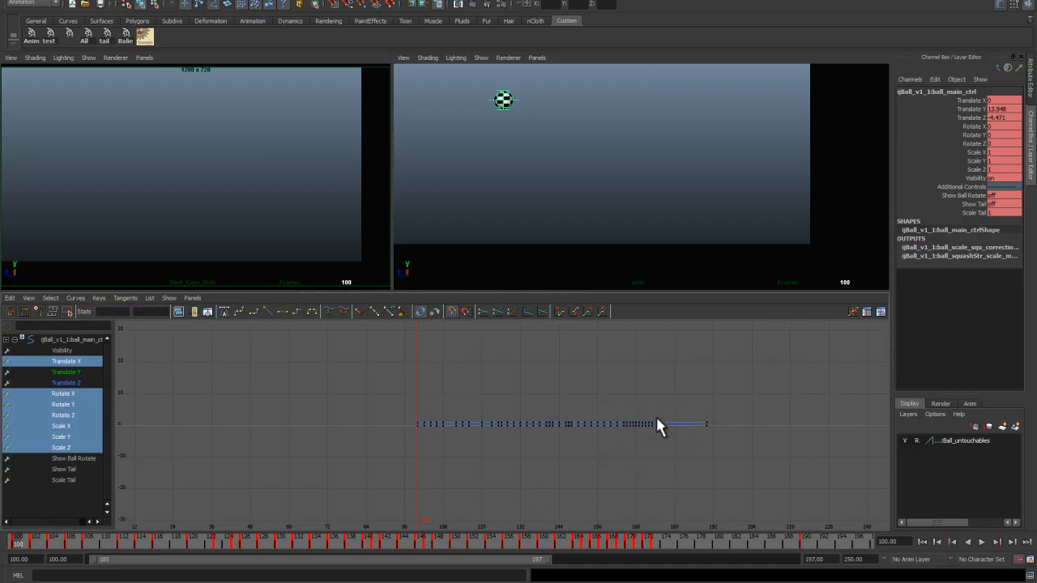
drag(419, 439, 421, 437)
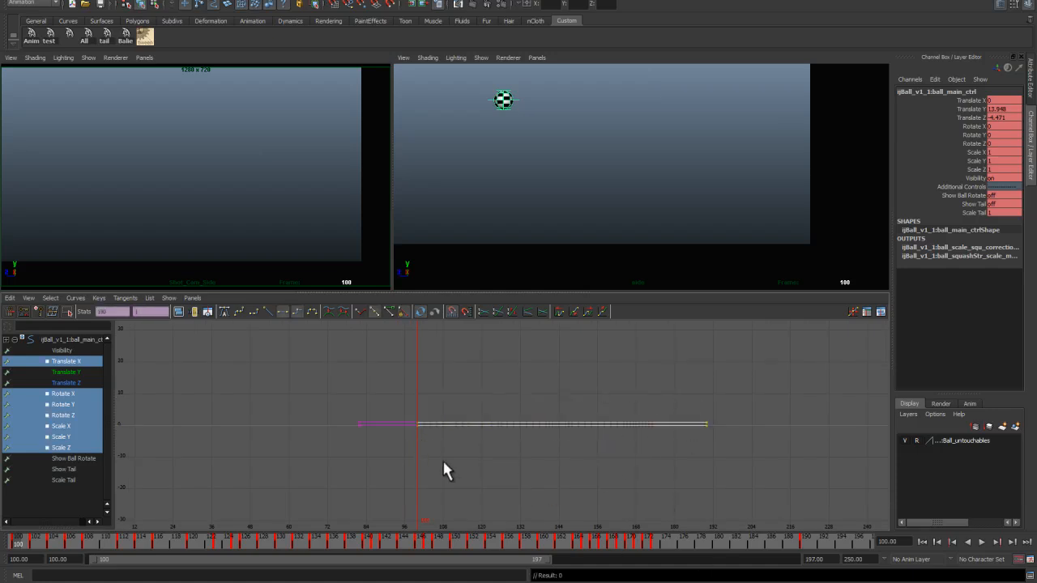
Step: Delete all keys after frame 100 on the Show Ball Rotate, Show Tail and Scale Tail channels
drag(79, 458, 77, 480)
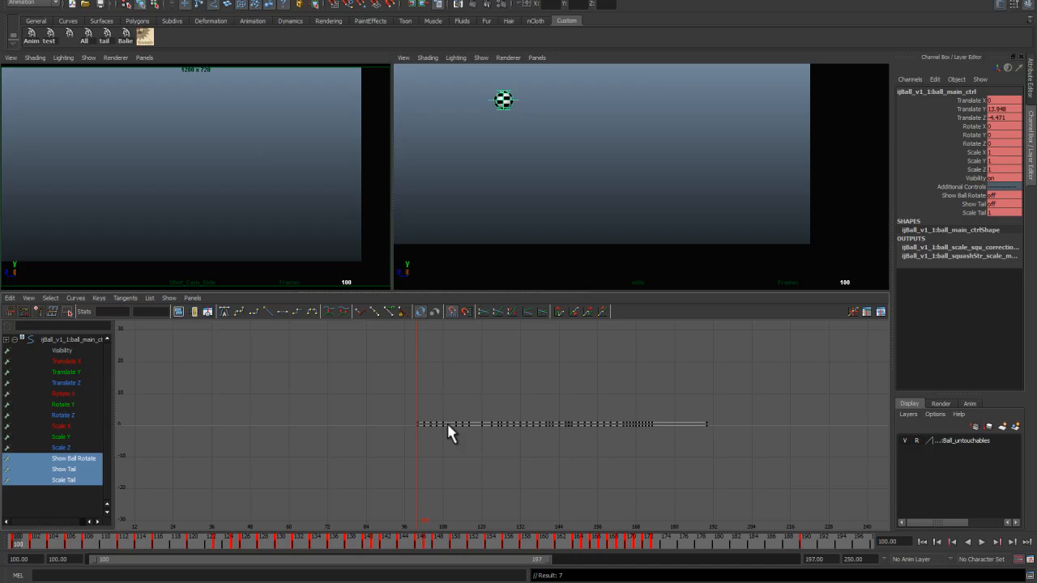
drag(564, 451, 625, 441)
drag(467, 444, 414, 439)
key(Delete)
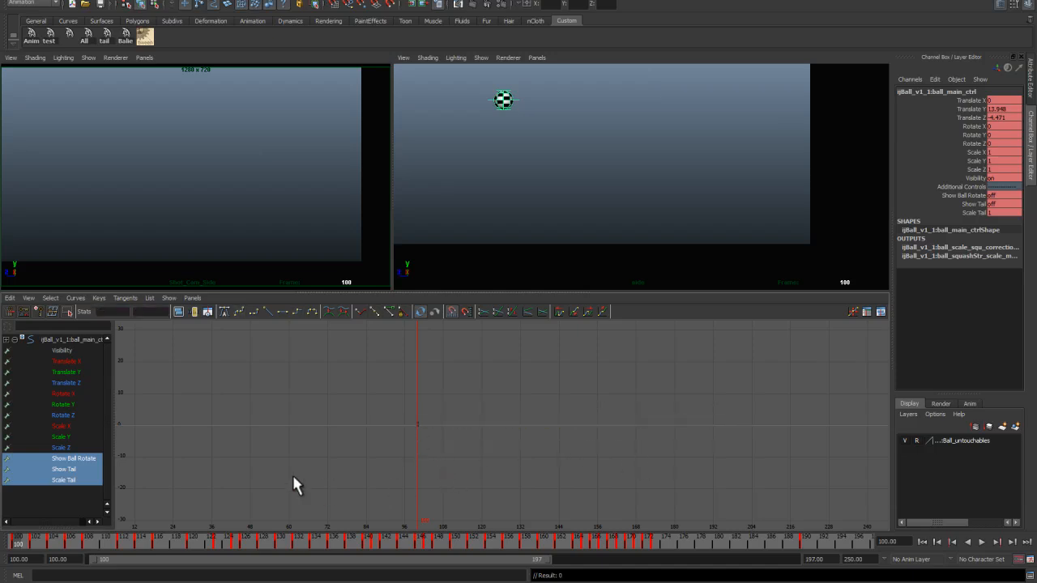
Step: Delete all Visibility keys after frame 100
click(60, 350)
drag(723, 412, 418, 449)
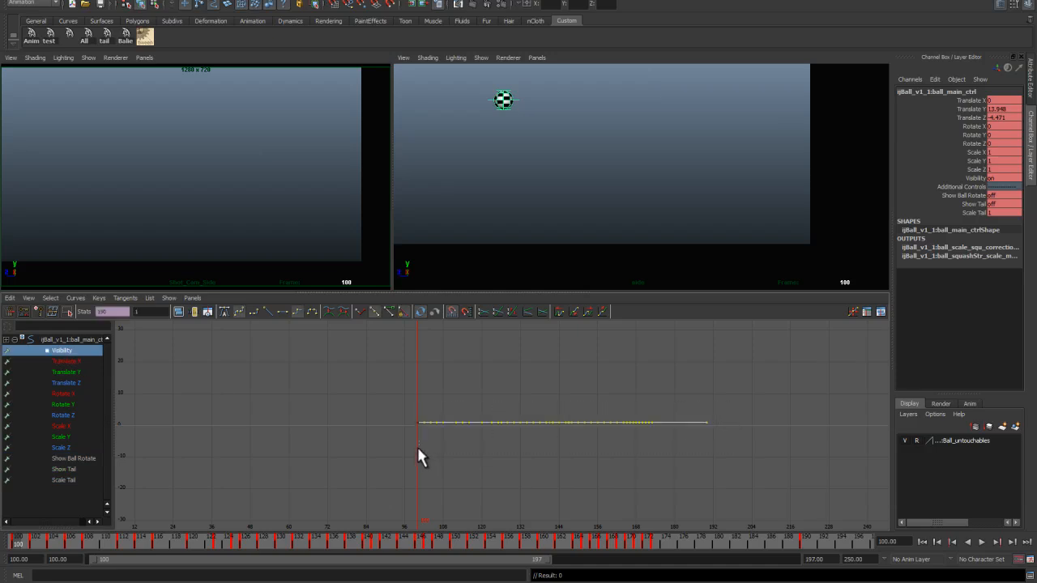
key(Delete)
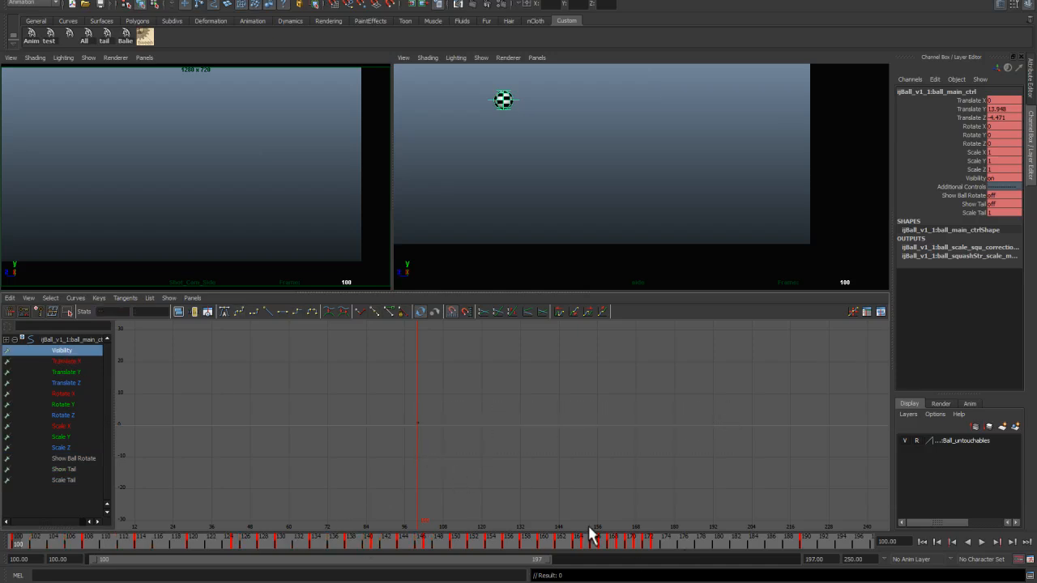
Step: Play back the whole animation from the start and scrub through the first bounce
click(89, 339)
alt+middle_drag(586, 444, 563, 405)
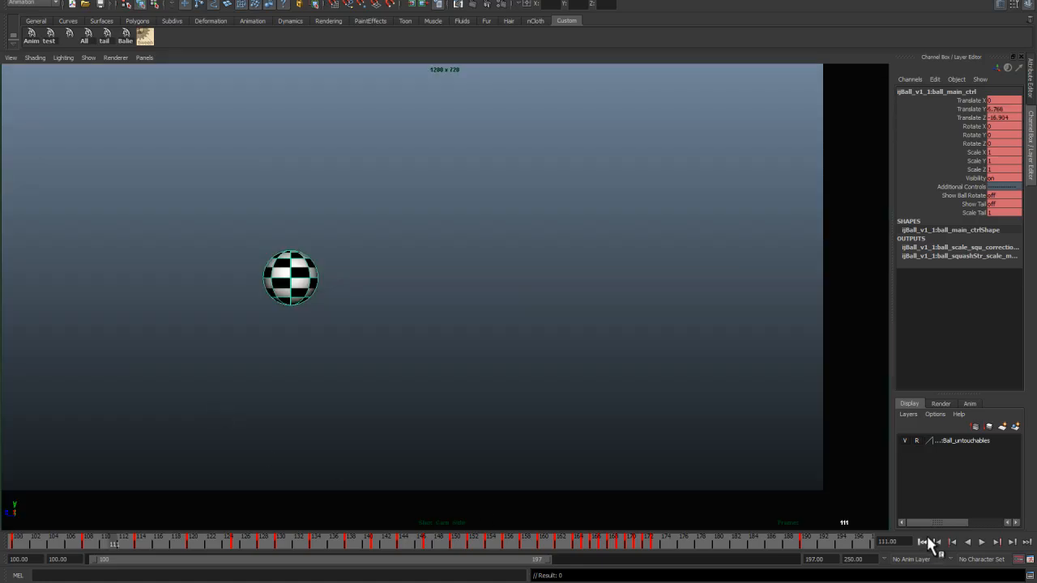
click(922, 542)
key(alt+v)
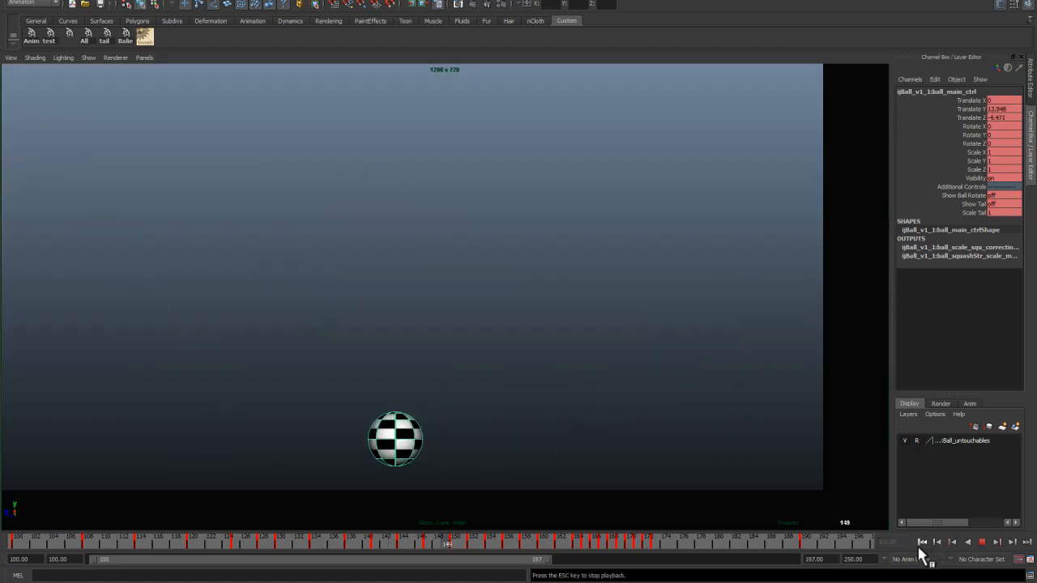
drag(167, 540, 70, 541)
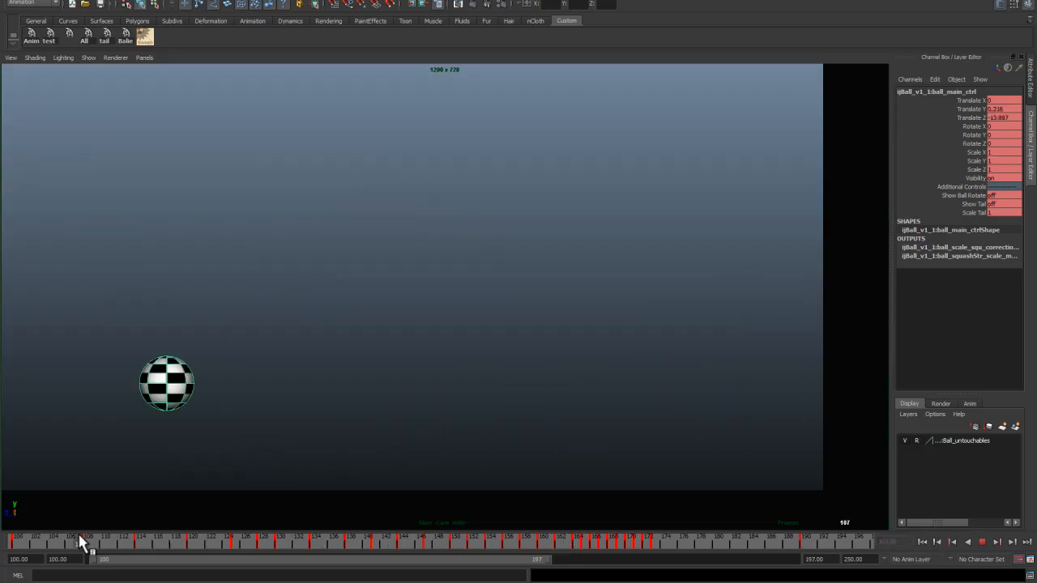
key(space)
Step: Adjust the Translate Y key at frame 106 and the tangents of the first ground contact at frame 108
click(65, 371)
alt+right_drag(390, 412, 539, 442)
alt+middle_drag(539, 443, 388, 460)
drag(77, 541, 70, 541)
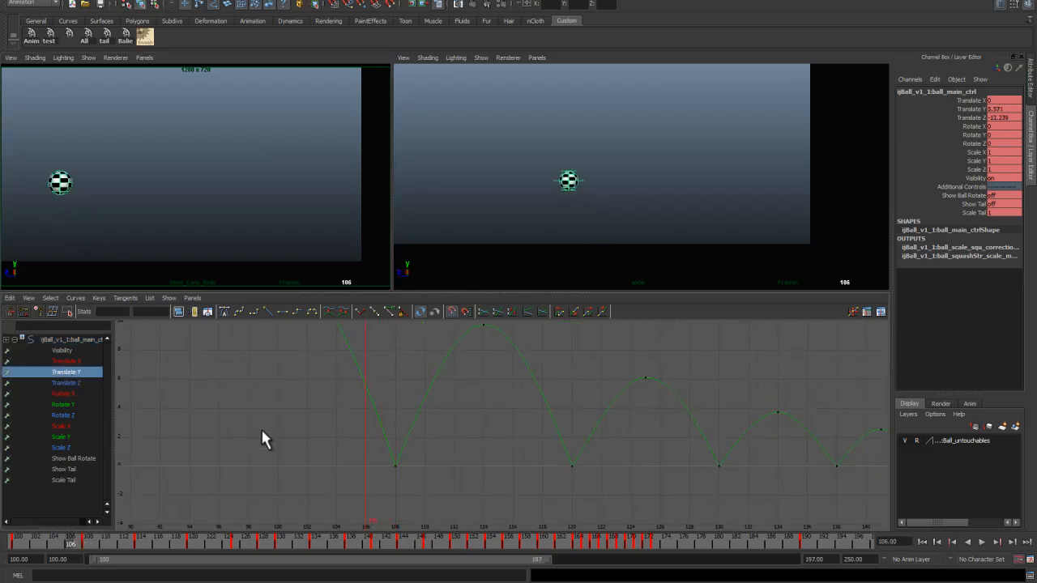
click(367, 379)
key(f)
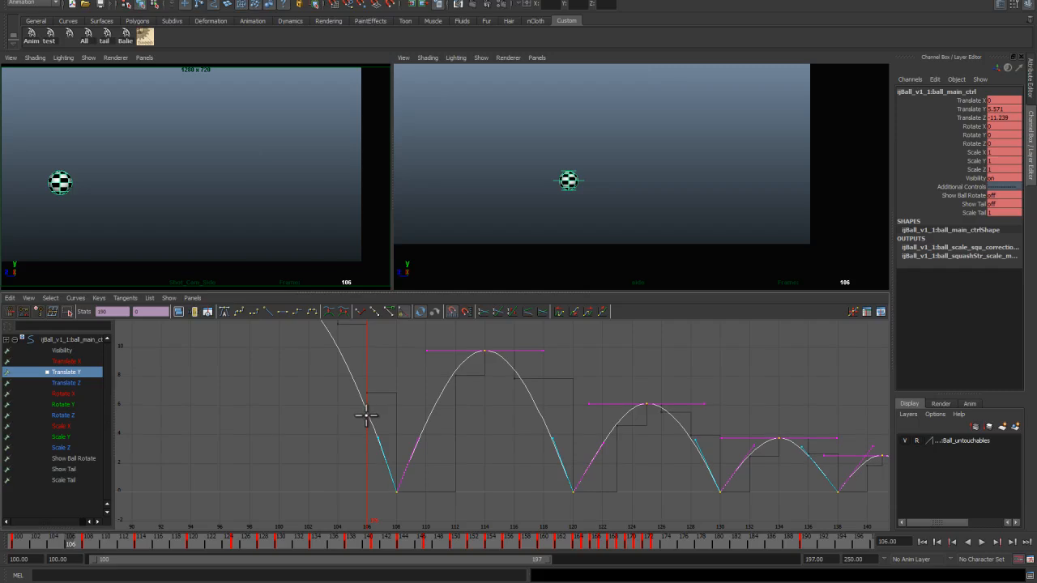
click(366, 412)
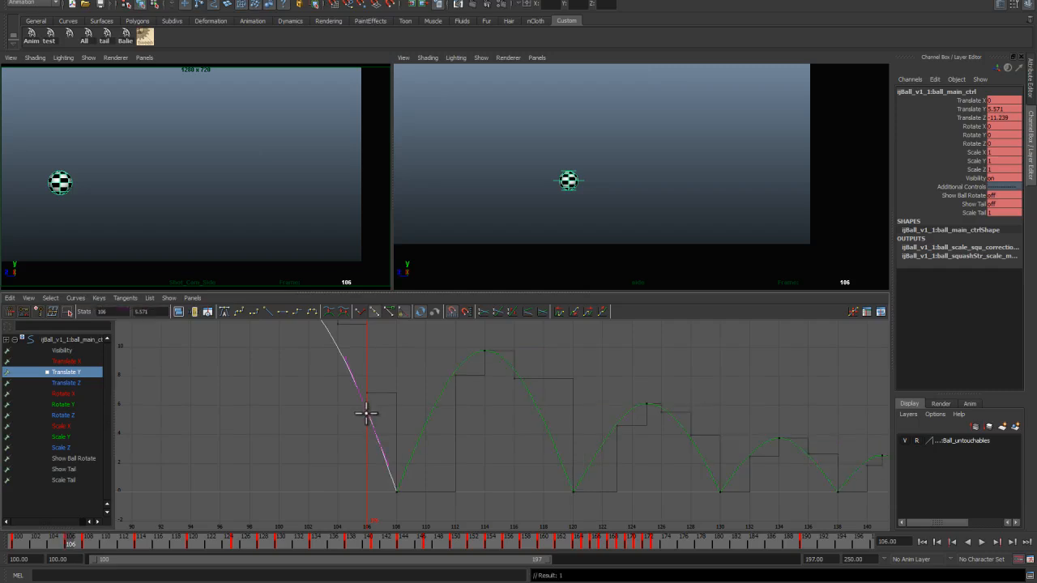
click(77, 542)
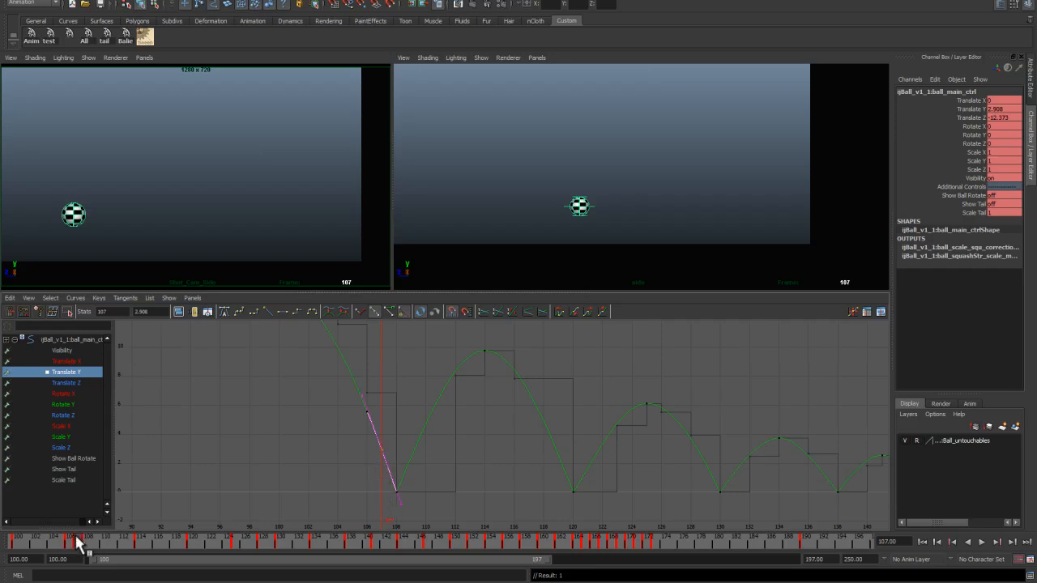
middle_drag(384, 452, 412, 466)
click(397, 483)
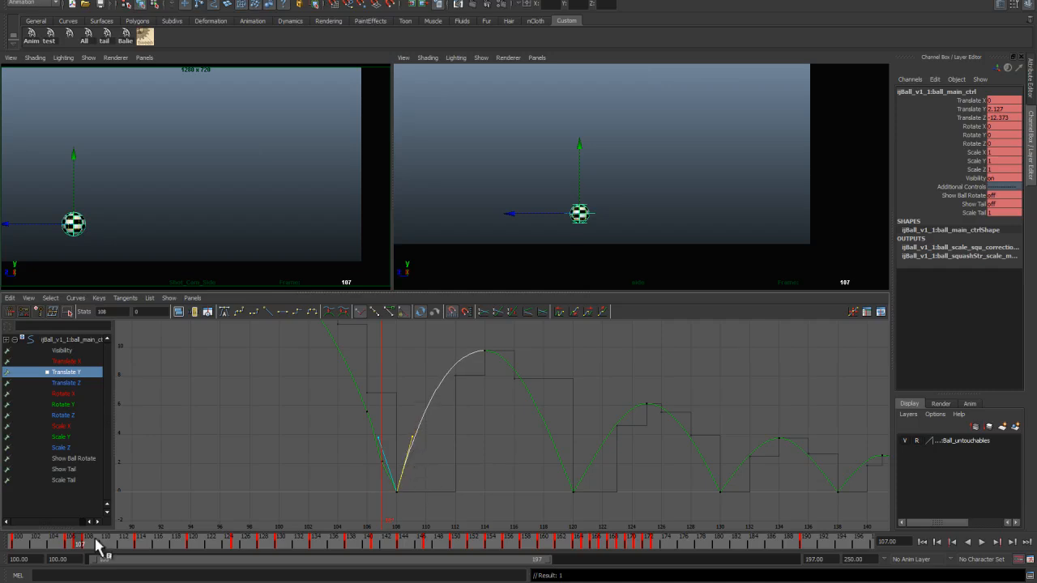
Step: Turn on the grid display in the camera viewport
click(89, 58)
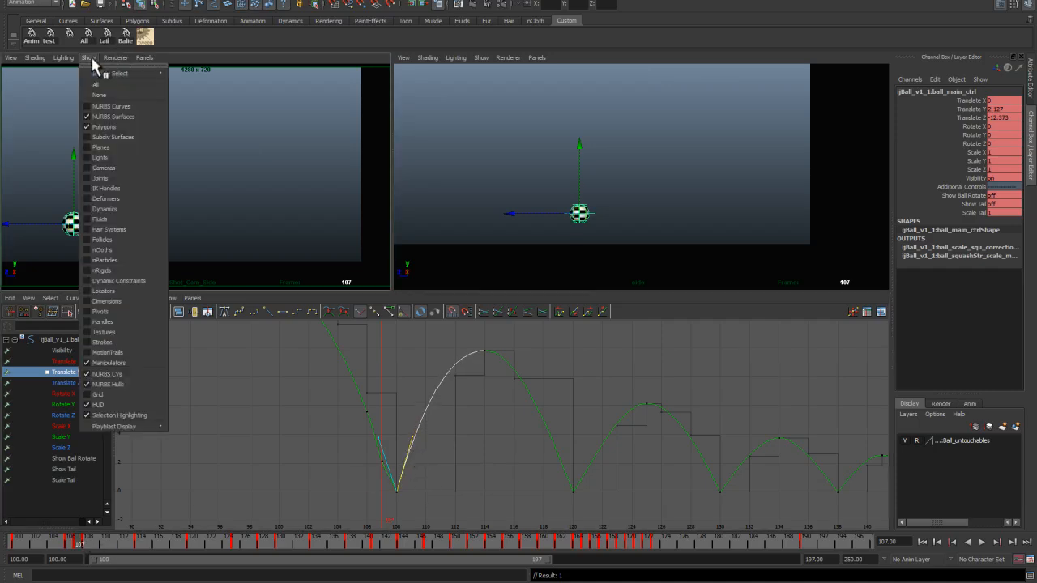
click(104, 395)
mouse_move(86, 543)
mouse_down()
mouse_move(98, 539)
mouse_move(79, 541)
mouse_up()
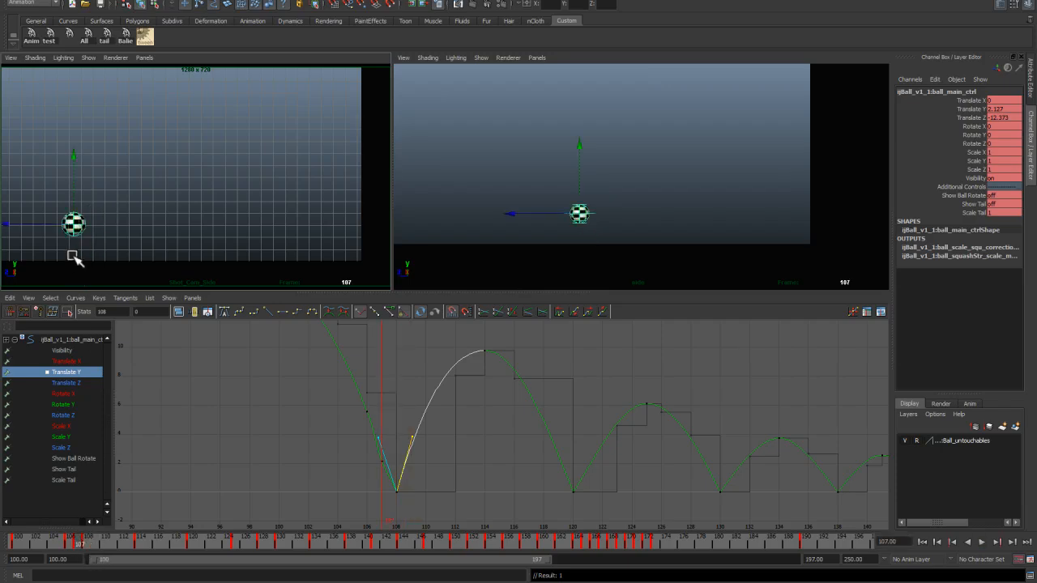
Step: Refine the Translate Y tangent handles on the frame 108 contact key
drag(354, 446, 390, 484)
shift+middle_drag(381, 470, 414, 460)
click(396, 489)
click(414, 461)
mouse_move(78, 540)
mouse_down()
mouse_move(94, 539)
mouse_move(78, 541)
mouse_up()
Step: Adjust the Translate Z keys and tangents approaching the first ground contact
click(81, 382)
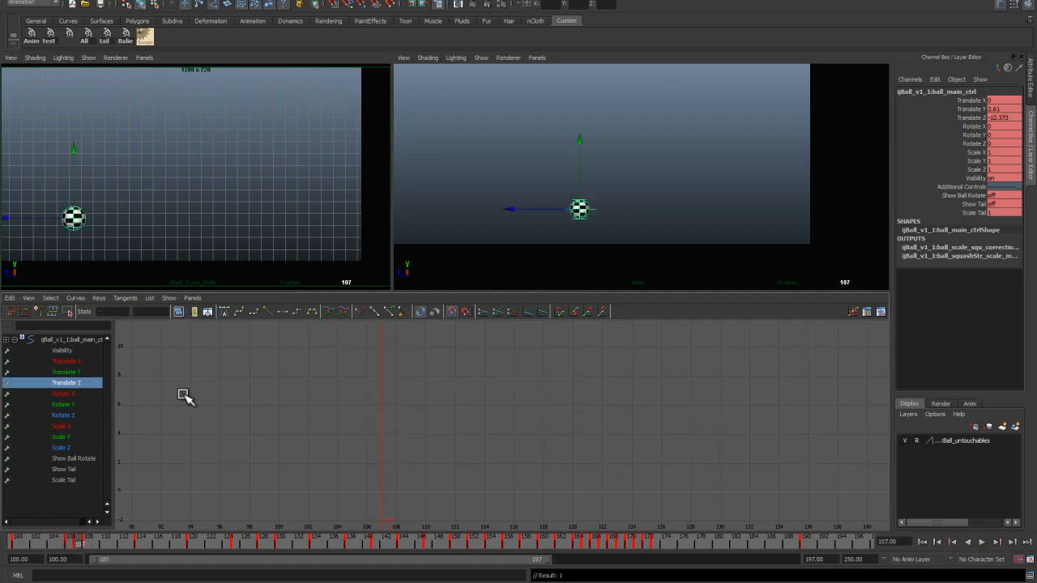
alt+right_drag(353, 447, 333, 380)
alt+middle_drag(433, 430, 424, 375)
alt+right_drag(424, 375, 438, 418)
click(424, 411)
alt+middle_drag(420, 429, 421, 419)
alt+right_drag(421, 419, 398, 444)
alt+middle_drag(398, 444, 399, 458)
click(74, 541)
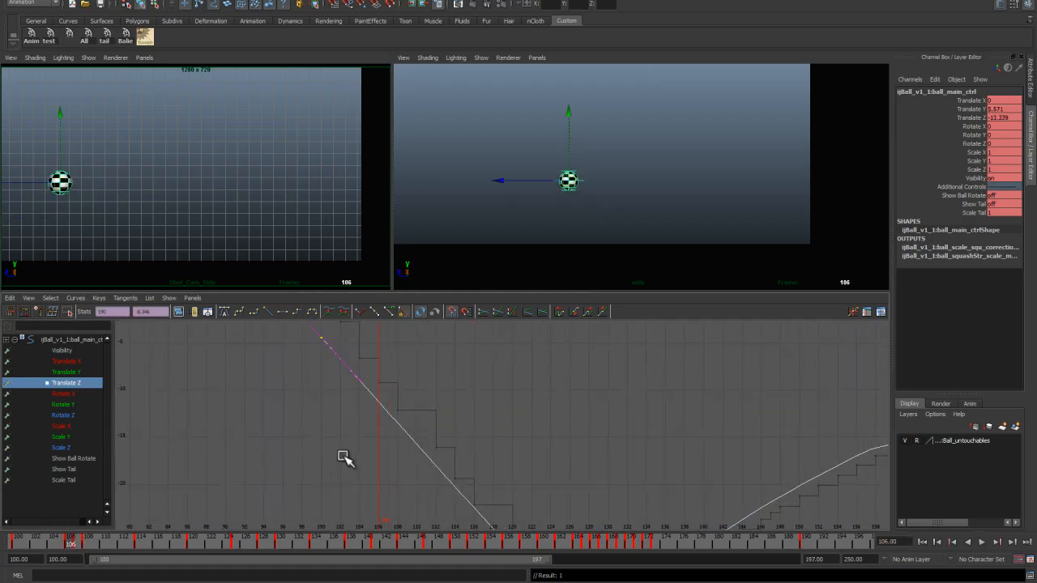
Step: Step through frames 106 to 108 and move the Translate Z key at frame 107 to even the forward spacing
click(377, 401)
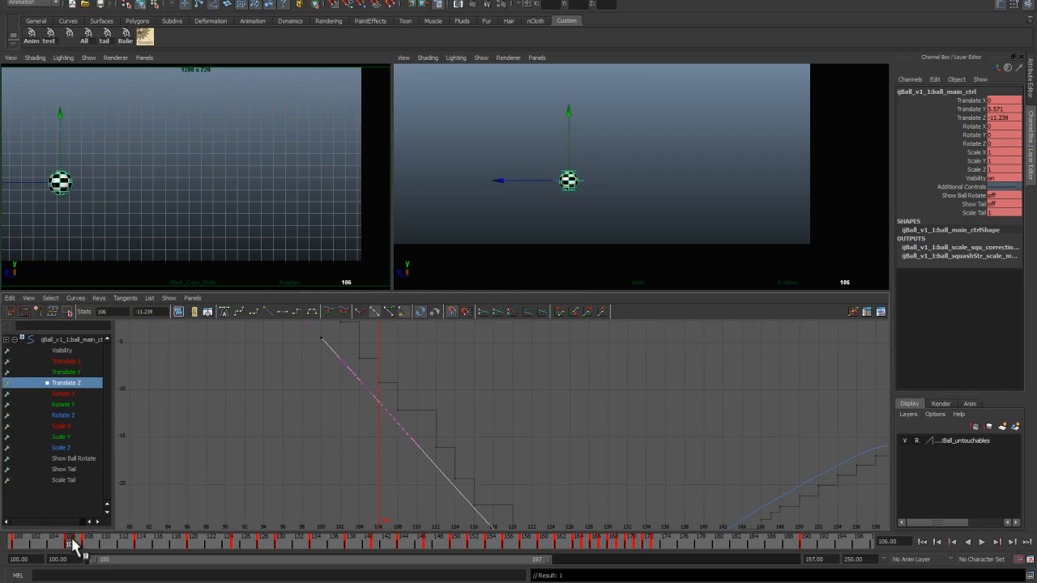
click(78, 541)
click(387, 413)
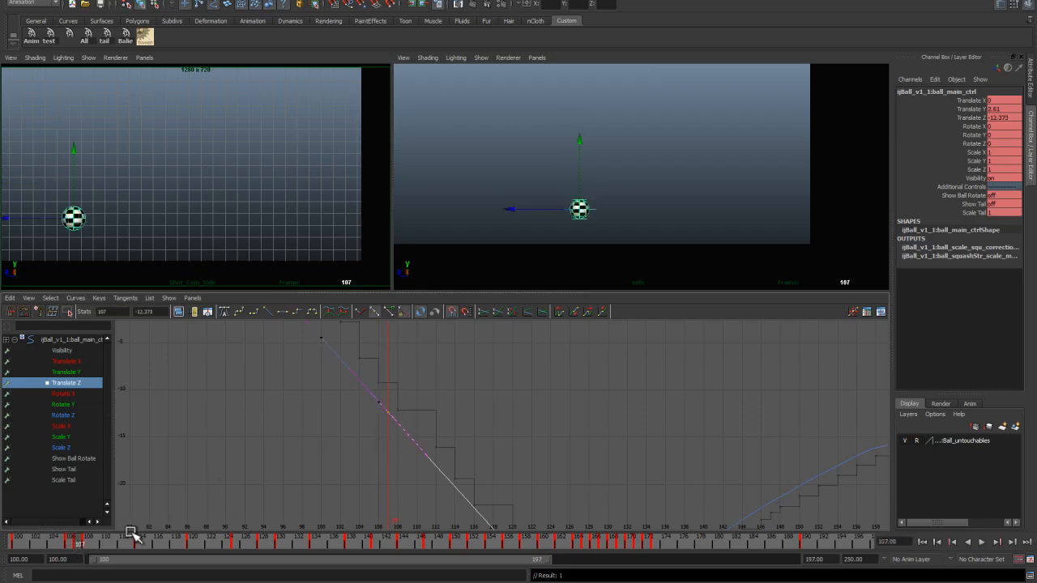
click(84, 541)
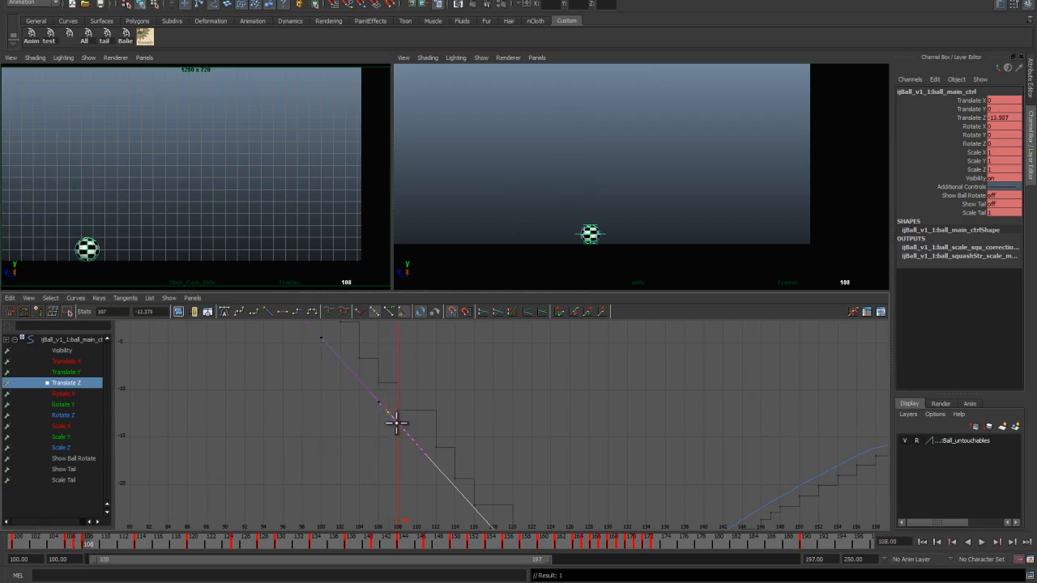
mouse_move(88, 545)
mouse_down()
mouse_move(70, 545)
mouse_move(87, 544)
mouse_up()
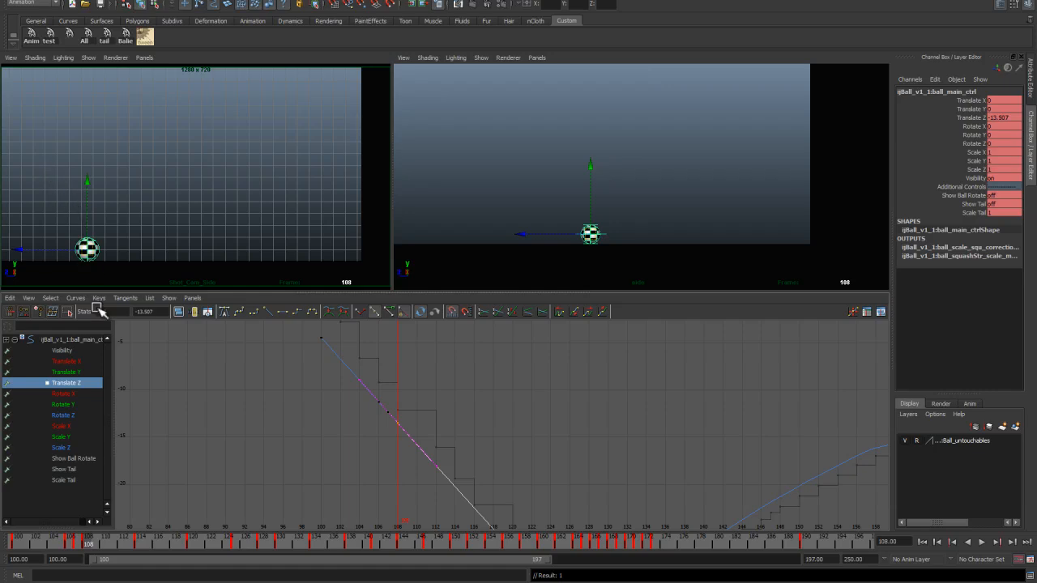
click(79, 543)
click(316, 461)
scroll(340, 454, up, 3)
alt+middle_drag(348, 475, 448, 491)
click(422, 427)
shift+middle_drag(423, 436, 422, 439)
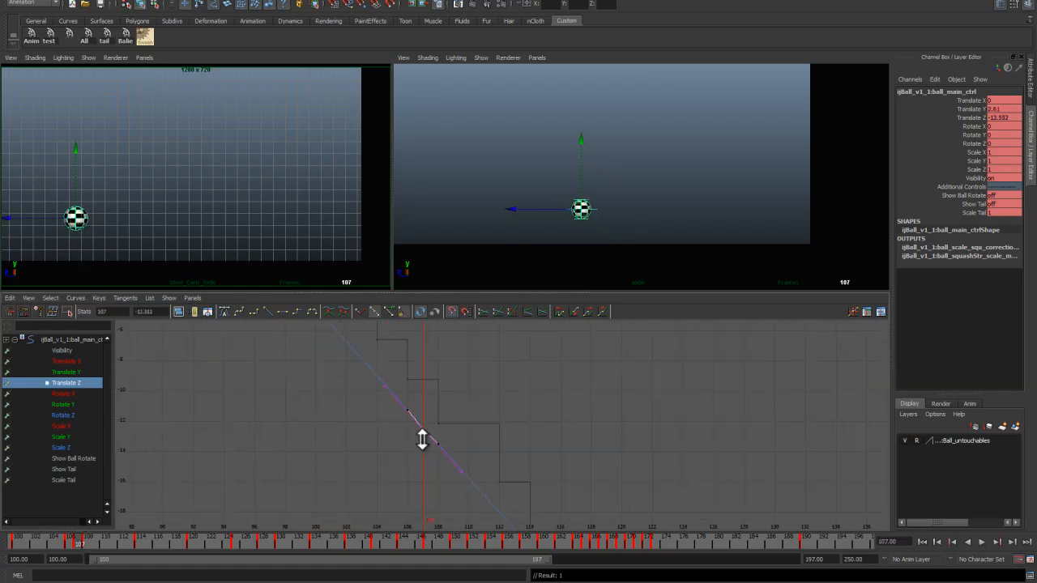
Step: Move the Translate Y keys around the second bounce between frames 112 and 120
drag(78, 547, 120, 556)
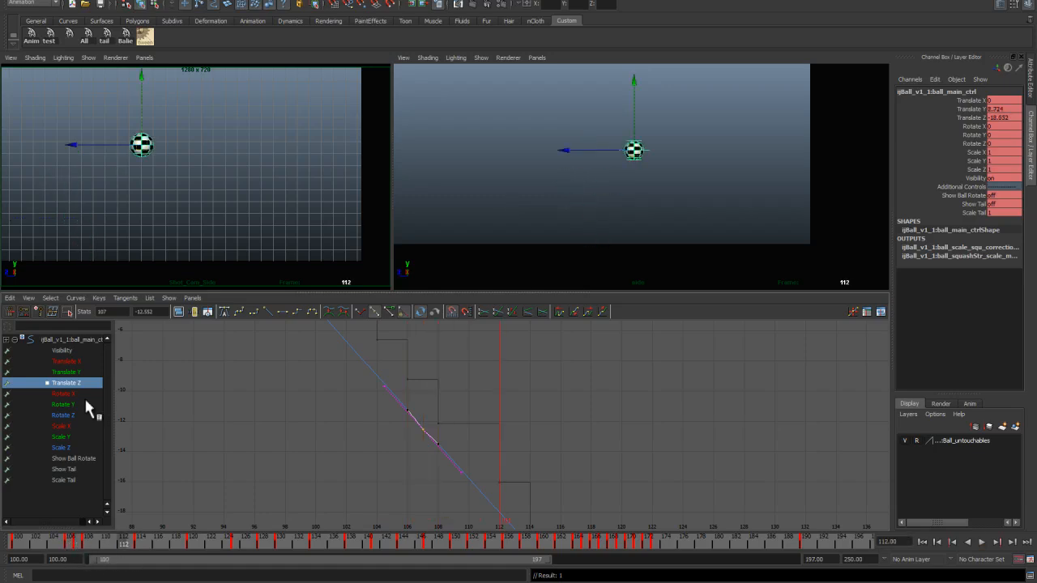
click(80, 373)
scroll(421, 440, down, 5)
alt+middle_drag(417, 407, 464, 457)
scroll(429, 418, up, 4)
drag(122, 548, 177, 557)
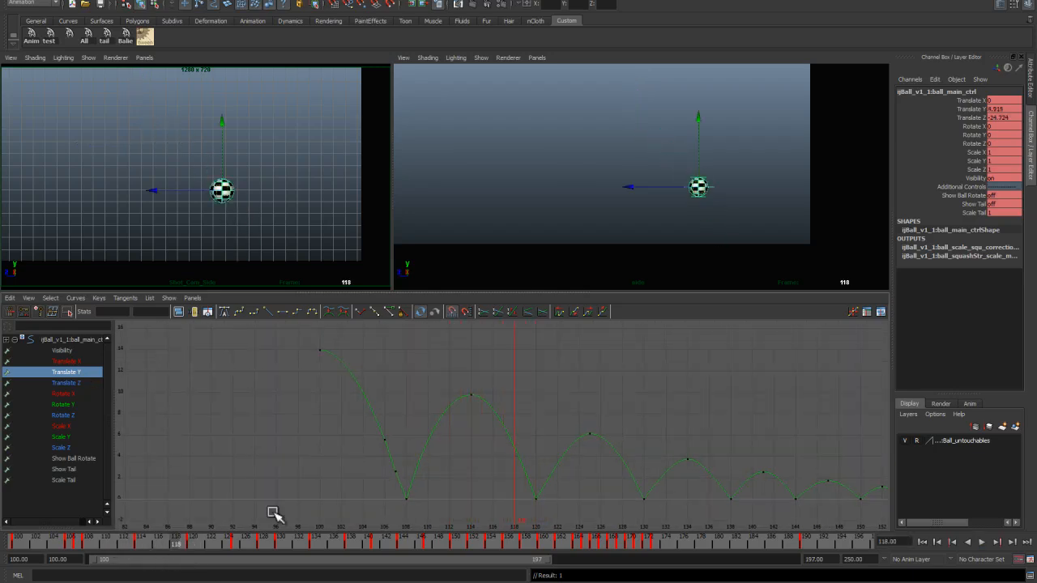
middle_click(516, 448)
middle_click(526, 472)
scroll(526, 472, up, 2)
alt+middle_drag(535, 499, 461, 441)
click(202, 549)
middle_click(487, 447)
click(186, 551)
Step: Adjust the Translate Z keys and tangents around the second ground contact at frame 120
click(66, 384)
scroll(470, 478, down, 3)
alt+middle_drag(472, 515, 466, 443)
middle_click(443, 421)
middle_click(463, 441)
drag(186, 549, 193, 549)
scroll(419, 414, up, 4)
middle_click(410, 425)
scroll(451, 459, down, 4)
alt+middle_drag(451, 460, 354, 443)
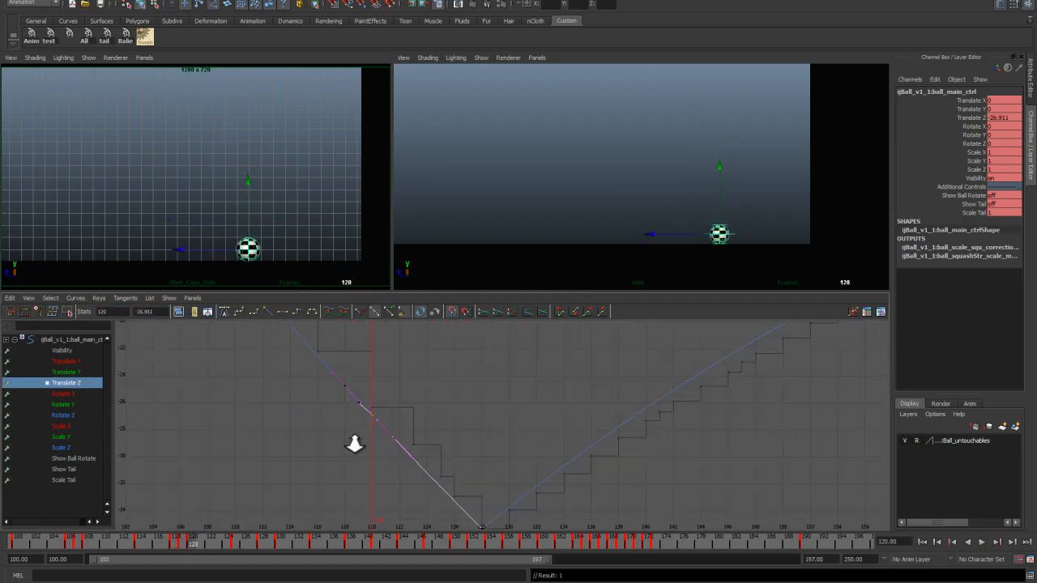
Step: Set extra Translate Y keys on the frames leading into the next ground contact and adjust their position
click(202, 550)
click(66, 373)
scroll(440, 417, down, 6)
alt+middle_drag(440, 416, 432, 478)
scroll(432, 478, up, 6)
drag(264, 551, 268, 560)
key(s)
click(264, 550)
key(s)
click(270, 550)
scroll(379, 426, up, 4)
click(377, 451)
middle_drag(377, 451, 350, 446)
mouse_move(271, 549)
mouse_down()
mouse_move(289, 563)
mouse_move(271, 549)
mouse_up()
Step: Add matching Translate Z keys on those frames before the next contact
click(79, 385)
key(f)
scroll(435, 413, up, 4)
click(269, 542)
click(278, 543)
key(s)
click(271, 544)
key(s)
drag(271, 551, 342, 548)
Step: Reshape the Translate Y keys and tangent handles around the following bounce
click(66, 372)
scroll(389, 336, down, 8)
key(f)
scroll(449, 431, up, 2)
click(448, 431)
middle_click(449, 431)
scroll(412, 438, up, 3)
click(414, 432)
middle_drag(414, 432, 414, 436)
drag(342, 549, 27, 528)
click(435, 455)
Step: Select a Translate Z key and set a new Translate Z key at the current frame
click(67, 383)
key(f)
scroll(462, 387, up, 3)
click(459, 430)
key(s)
scroll(493, 472, up, 3)
scroll(408, 413, up, 2)
click(405, 406)
click(338, 546)
scroll(416, 404, down, 4)
Step: Play back the animation to review the bounce timing and spacing
click(66, 373)
key(f)
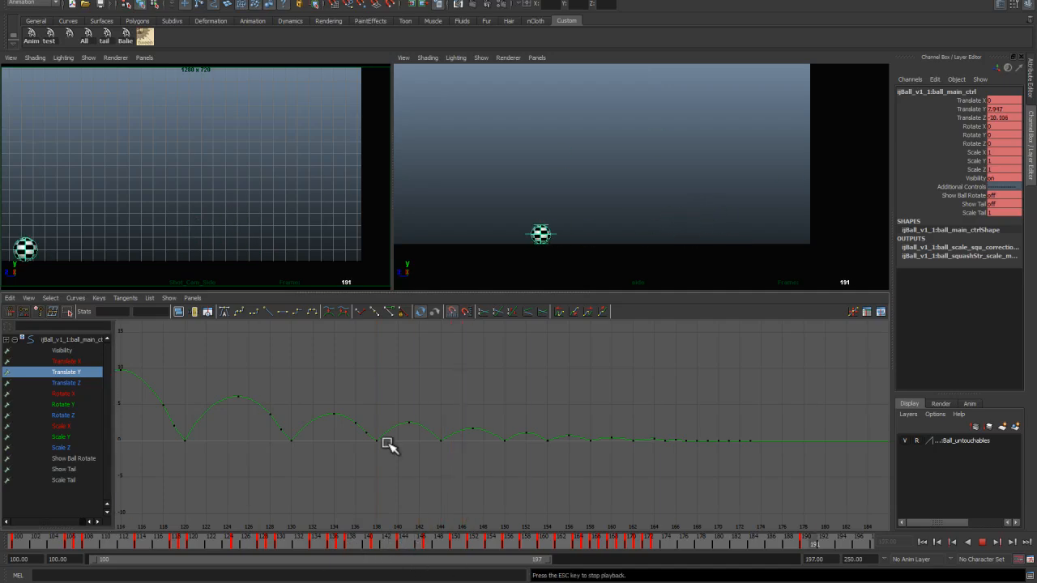
scroll(425, 486, down, 4)
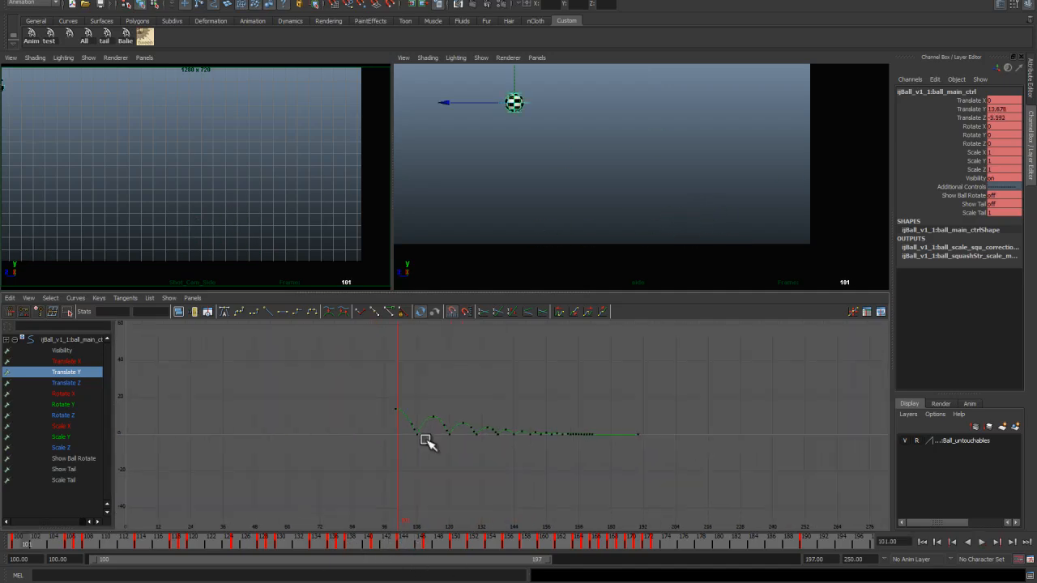
scroll(421, 463, up, 4)
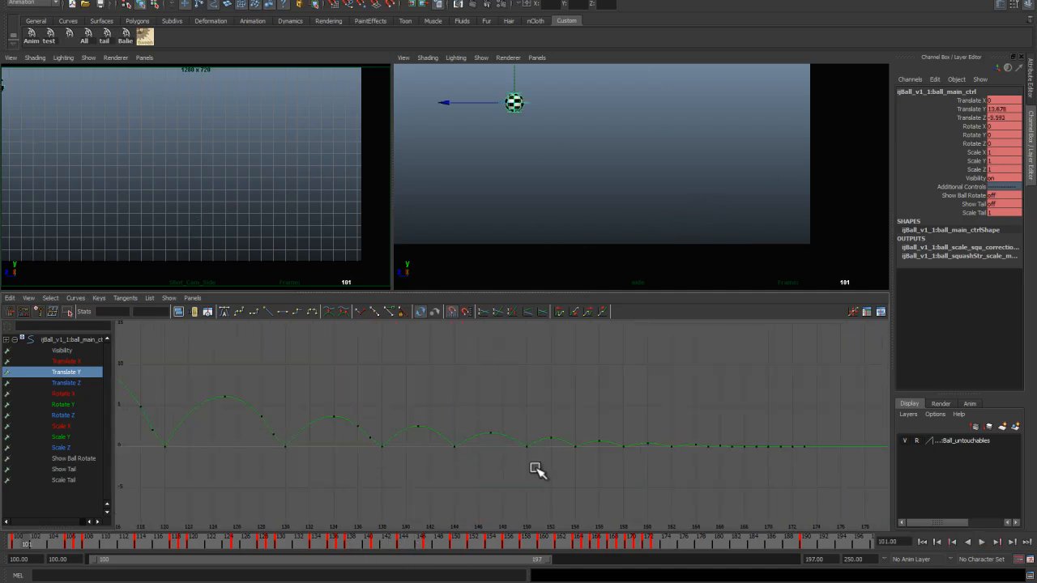
drag(448, 546, 123, 527)
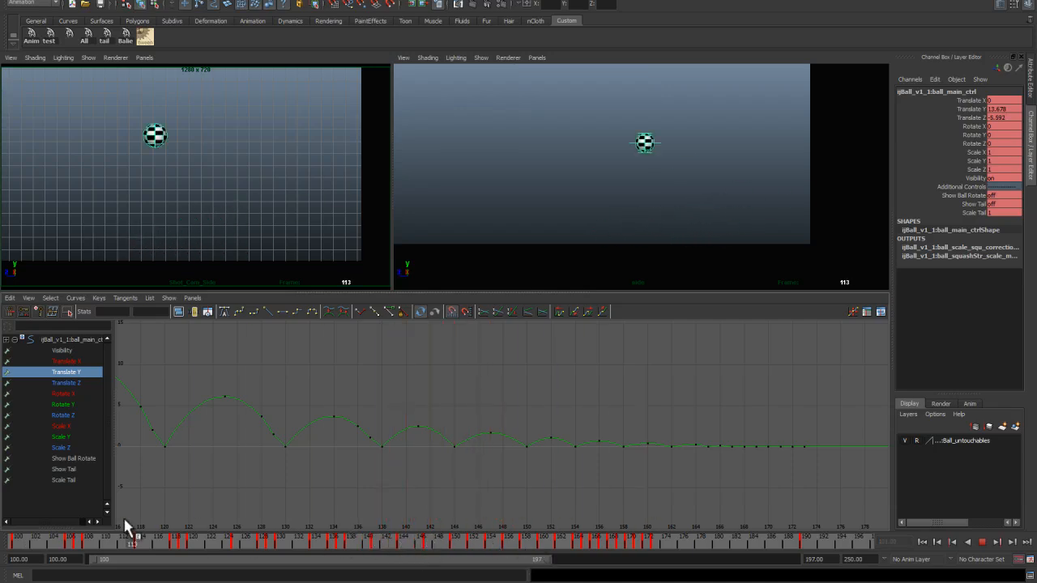
key(space)
key(alt+v)
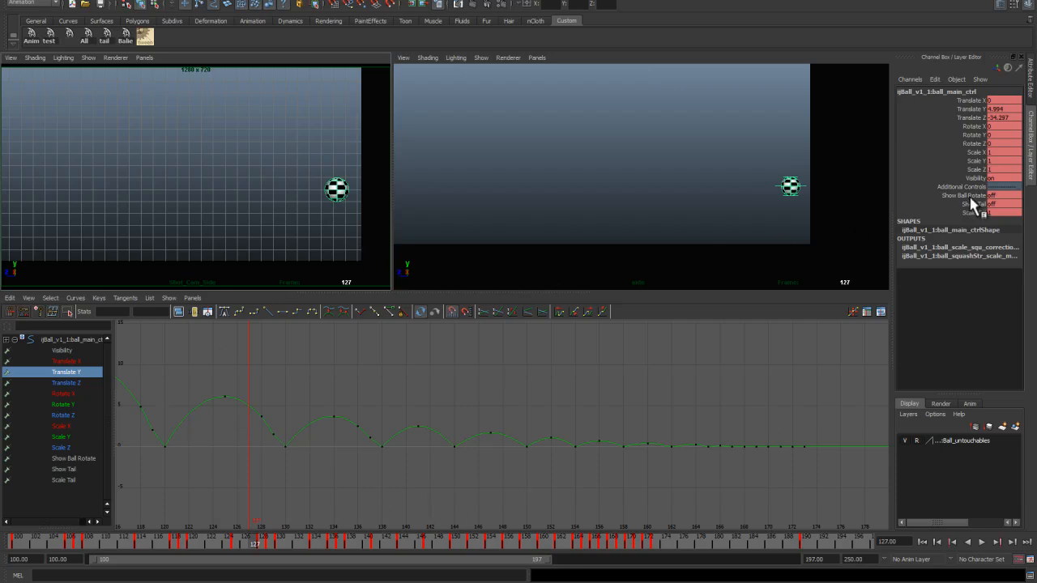
Step: Turn Show Ball Rotate on at the start frame and select the ball's rotation control
click(923, 542)
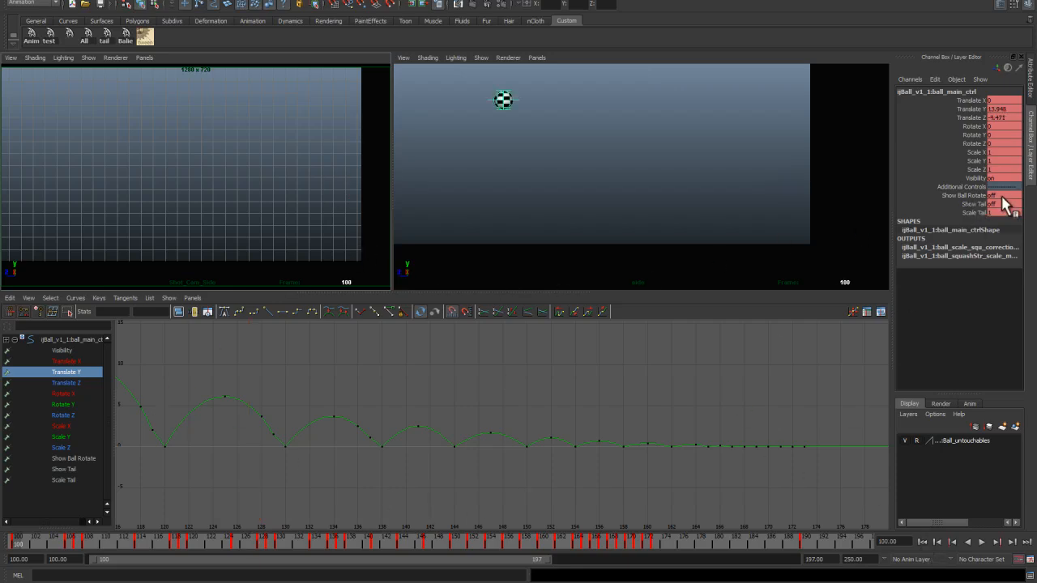
double_click(1003, 195)
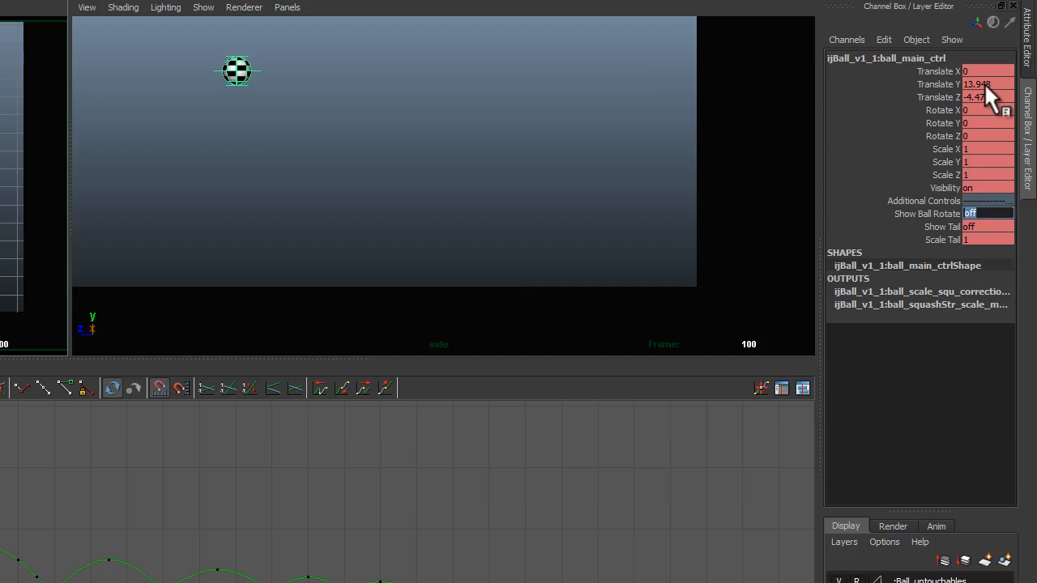
text(on)
key(Return)
click(275, 47)
click(246, 57)
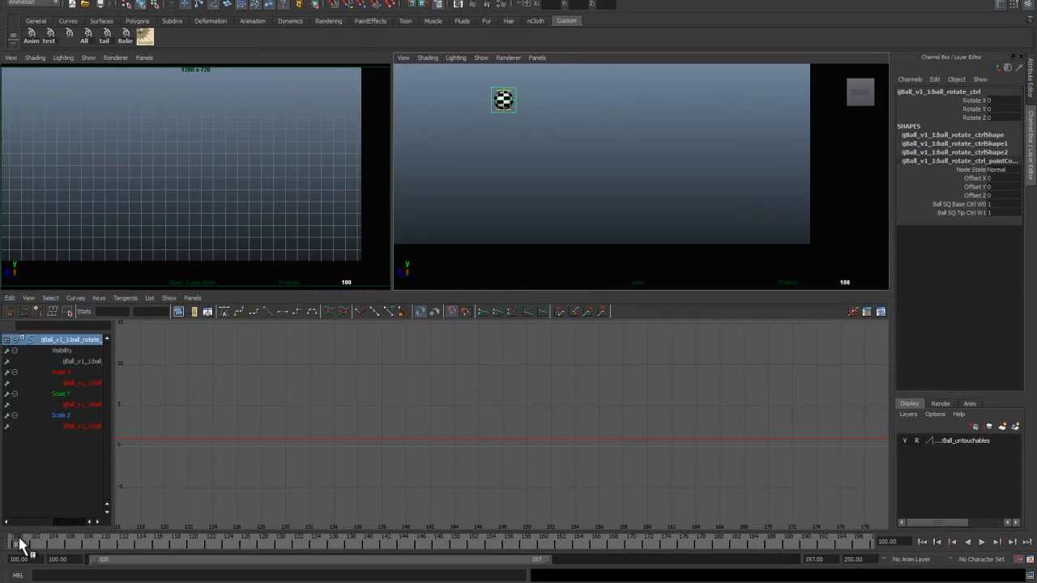
Step: Key the rotation control's rotation at frame 100 and isolate its Rotate Y curve with the Rotate tool active
key(shift+e)
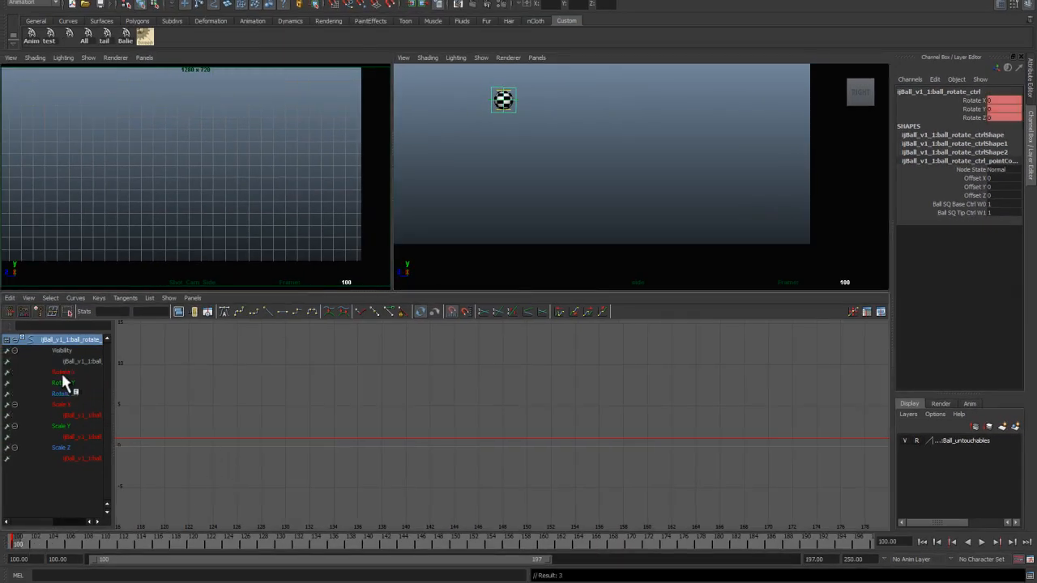
key(e)
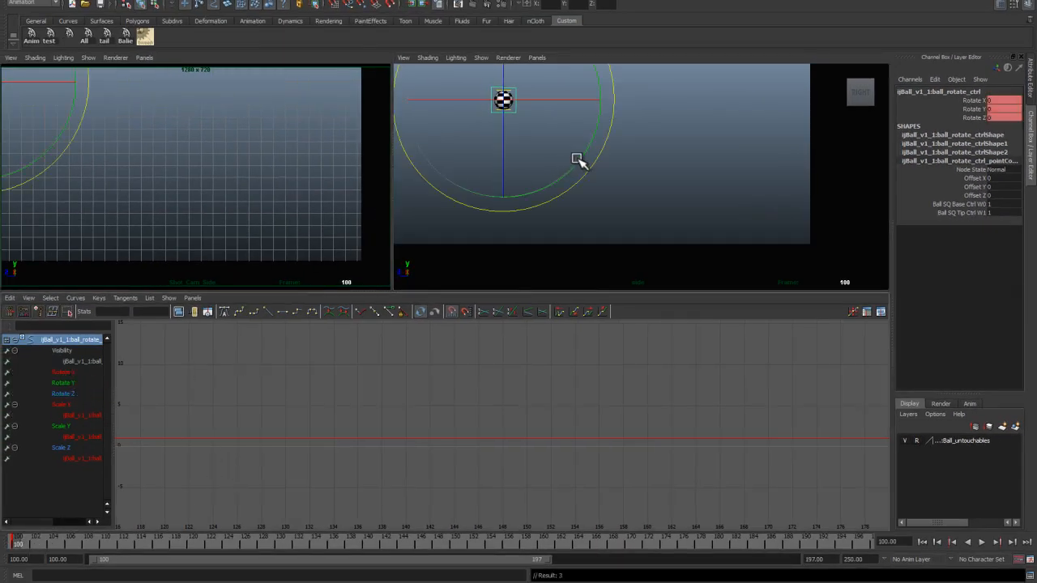
click(92, 384)
key(f)
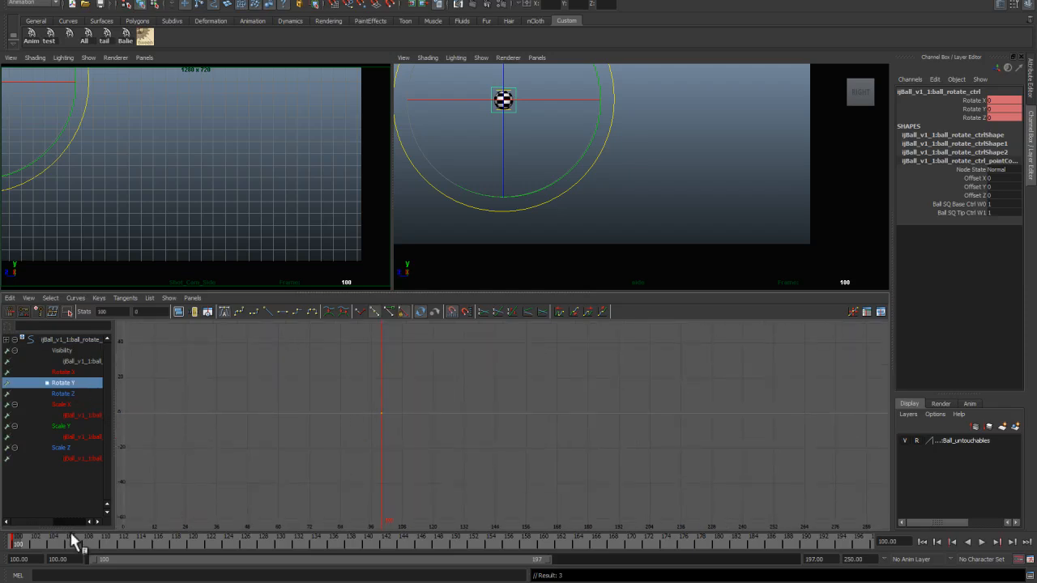
drag(14, 544, 248, 542)
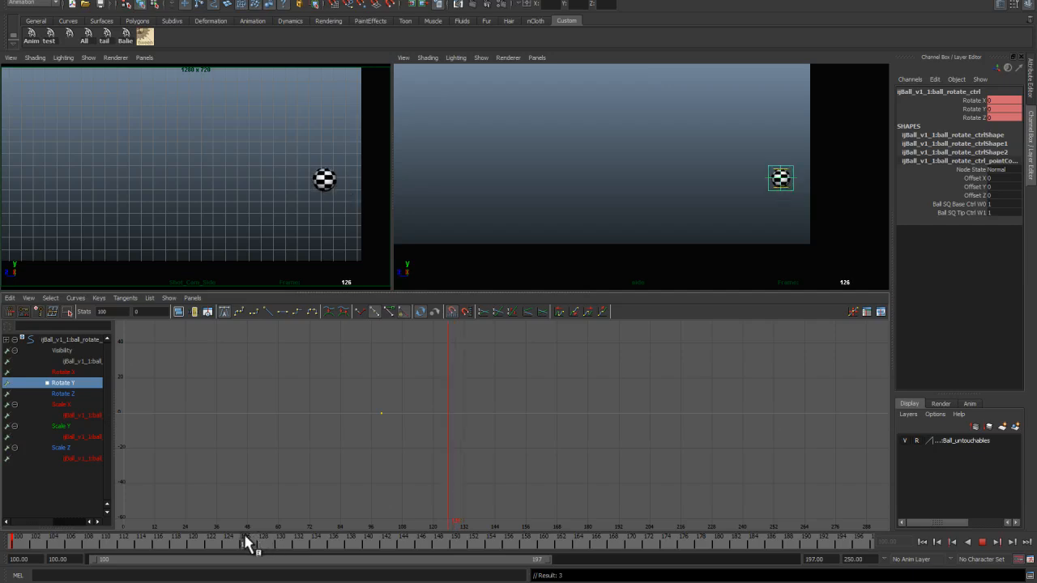
key(e)
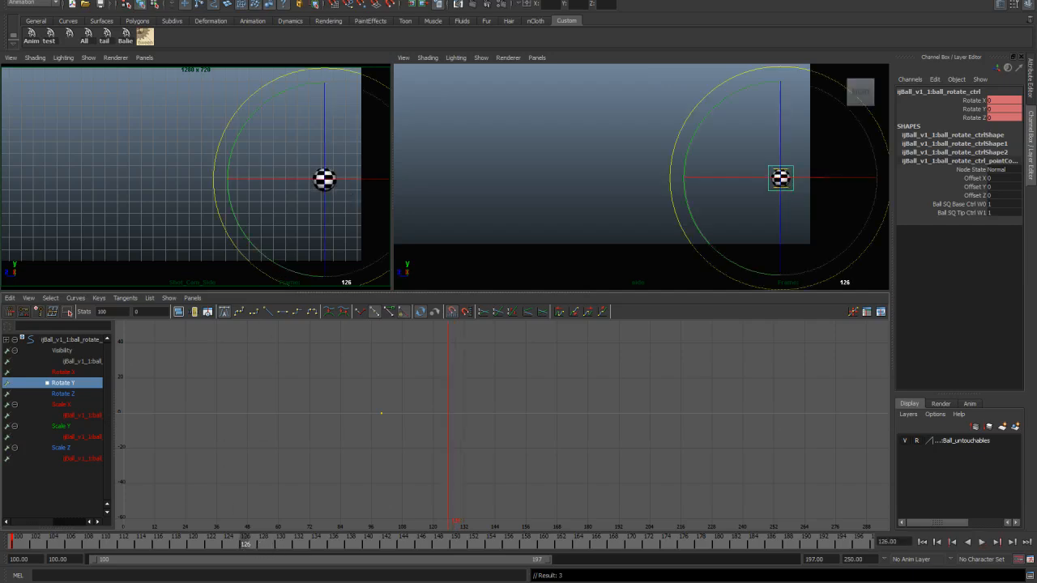
Step: Review the rotation notes in the Lesson 01 plan image
key(alt+Tab)
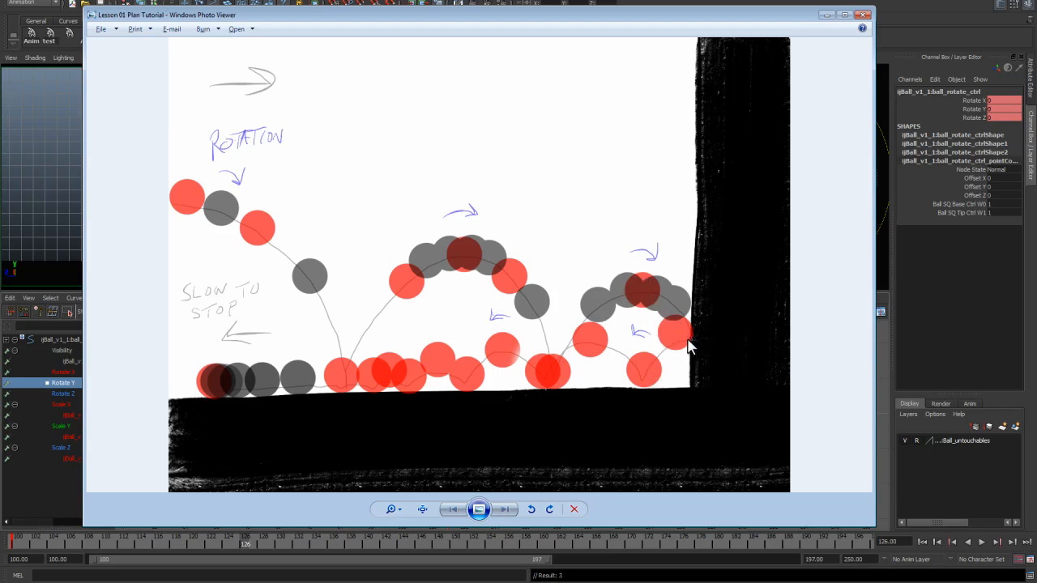
click(828, 13)
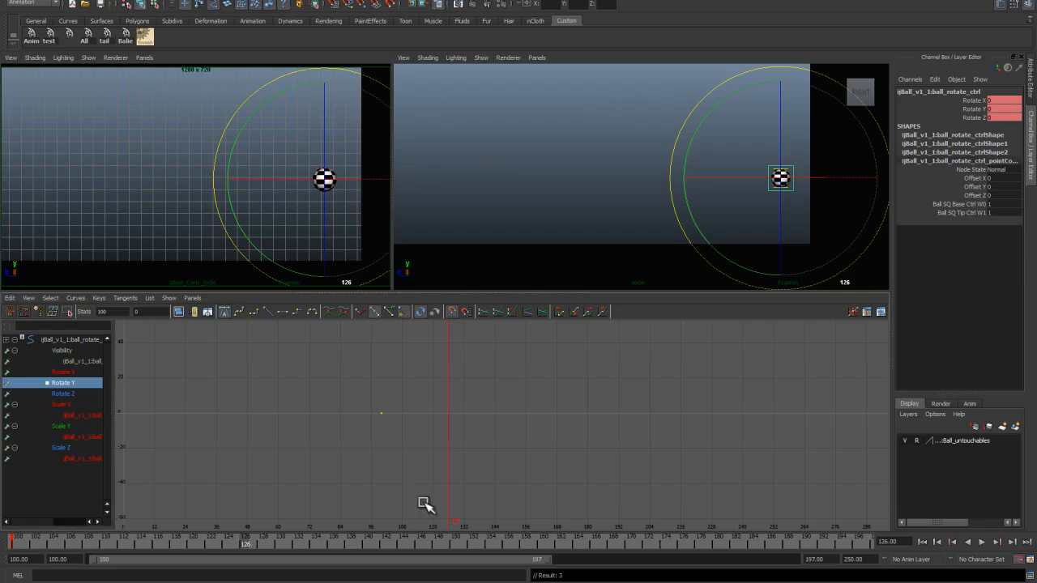
Step: Set a rotation key at frame 128 and rotate the ball in the side view
click(243, 544)
drag(241, 541, 263, 541)
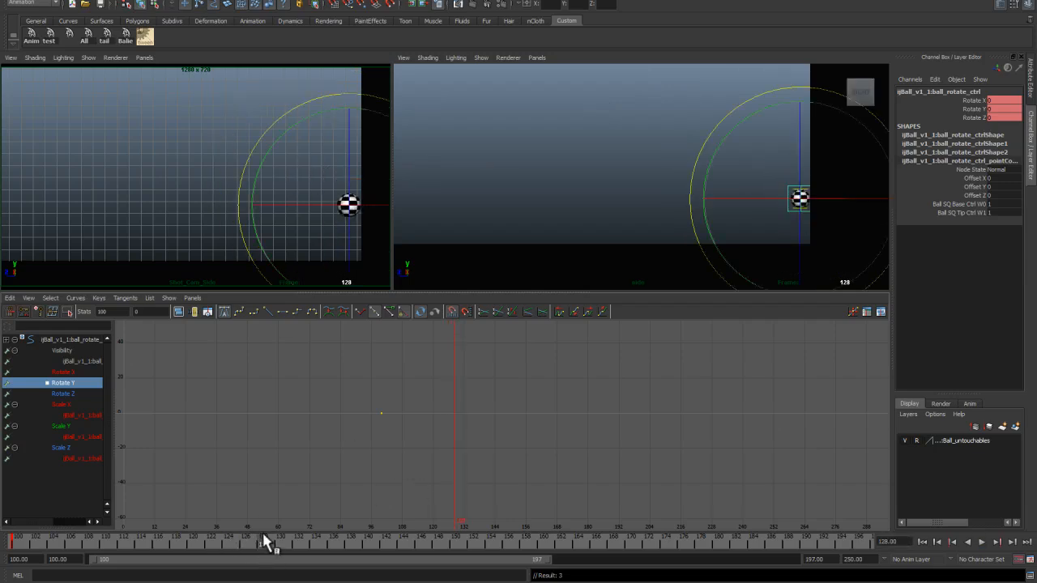
key(s)
alt+middle_drag(686, 220, 529, 162)
alt+right_drag(530, 162, 607, 144)
alt+middle_drag(607, 251, 564, 276)
alt+right_drag(564, 276, 612, 289)
alt+middle_drag(584, 160, 590, 193)
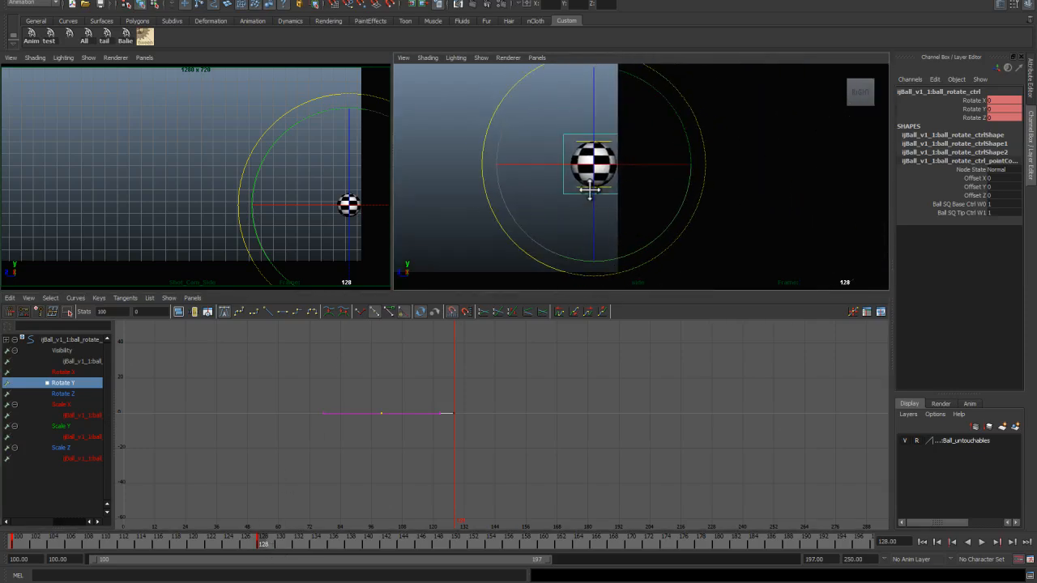
alt+right_drag(590, 193, 622, 212)
key(q)
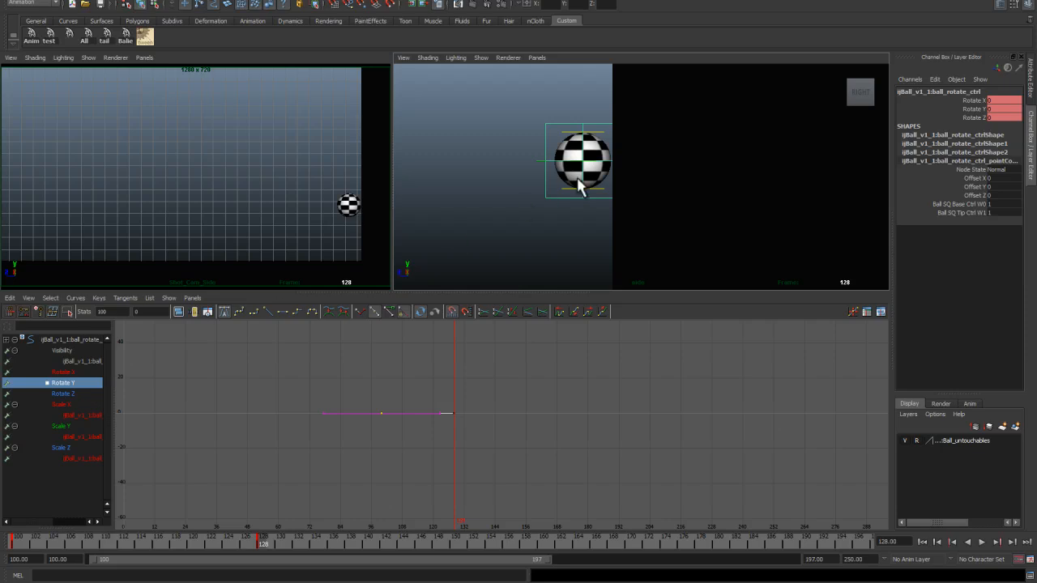
Step: Select the main control and nudge its Translate Z key at frame 128 in the graph
click(536, 154)
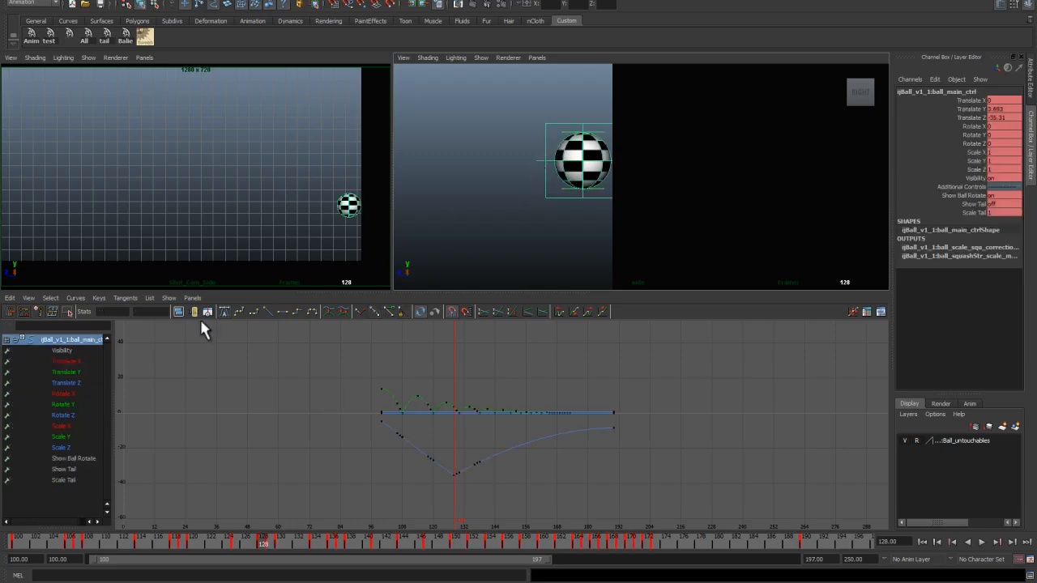
click(66, 382)
alt+middle_drag(419, 429, 433, 369)
alt+right_drag(433, 368, 457, 447)
alt+middle_drag(457, 447, 435, 480)
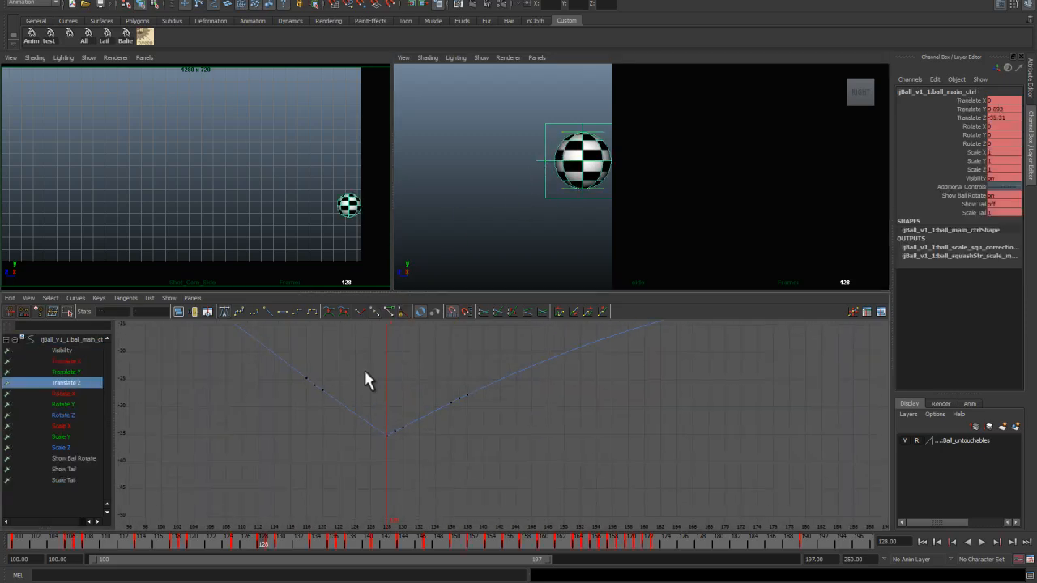
drag(525, 490, 528, 490)
alt+right_drag(456, 457, 525, 527)
alt+middle_drag(399, 464, 462, 468)
alt+right_drag(462, 468, 478, 506)
alt+middle_drag(350, 479, 428, 455)
alt+right_drag(427, 455, 491, 489)
alt+middle_drag(356, 435, 506, 475)
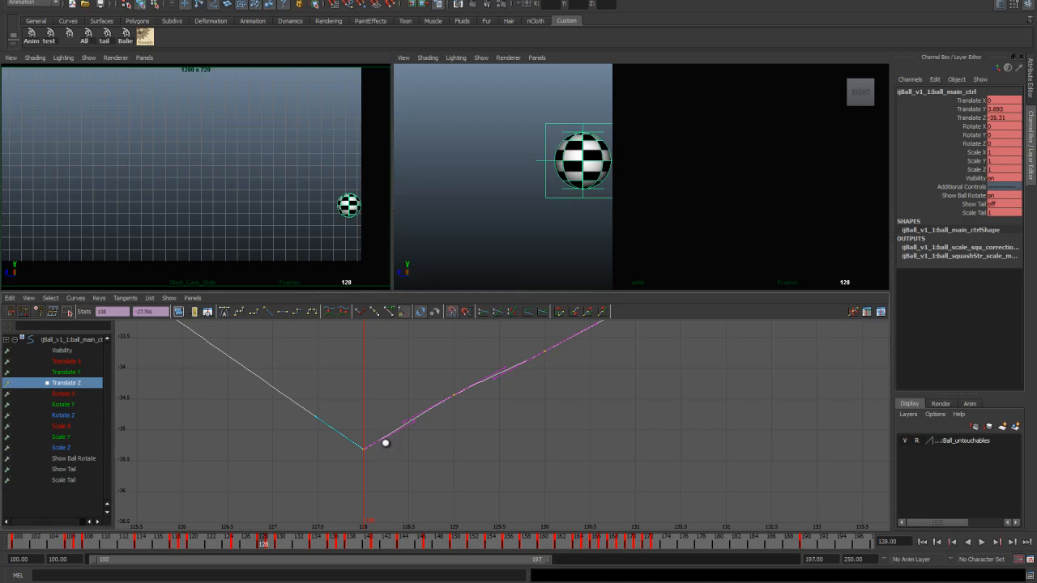
key(w)
shift+middle_drag(384, 438, 384, 450)
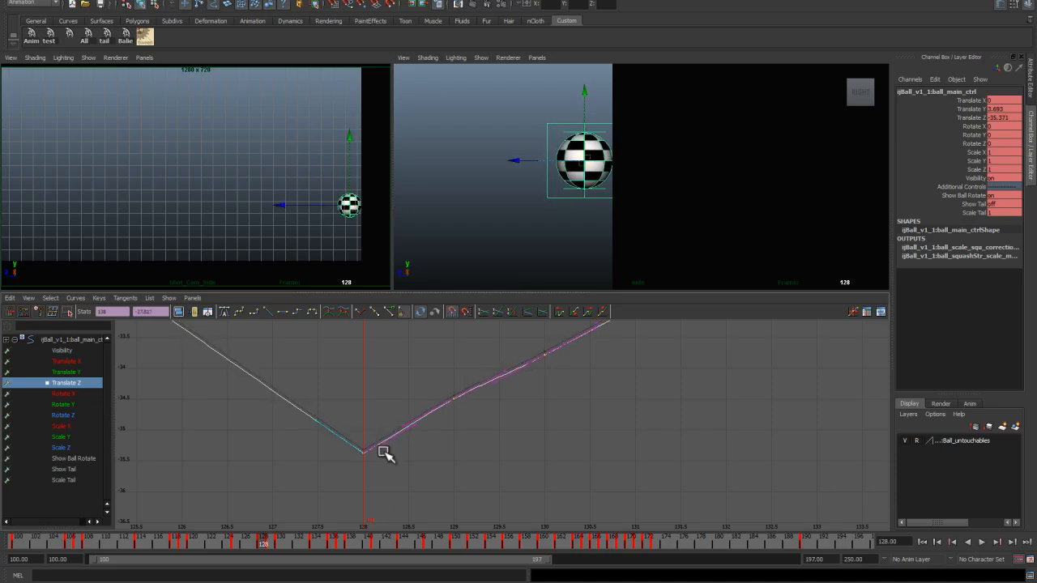
Step: Undo the last four Translate Z keyframe edits
drag(268, 541, 132, 502)
scroll(283, 453, down, 3)
scroll(284, 453, down, 6)
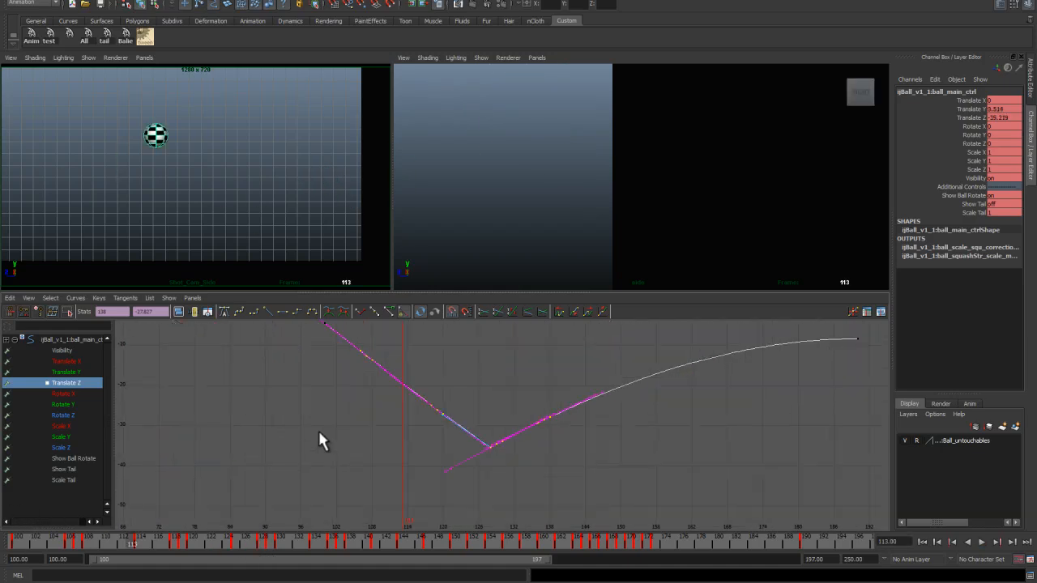
click(453, 416)
drag(99, 535, 62, 529)
key(ctrl+z)
key(ctrl+z)
key(ctrl+z)
key(ctrl+z)
Step: Inspect the Translate Z curve around frame 128
alt+middle_drag(372, 438, 293, 348)
alt+right_drag(293, 349, 413, 491)
alt+middle_drag(341, 453, 600, 514)
alt+right_drag(348, 494, 486, 519)
alt+middle_drag(450, 458, 507, 435)
alt+middle_drag(294, 452, 516, 364)
middle_drag(396, 425, 394, 434)
drag(121, 546, 280, 558)
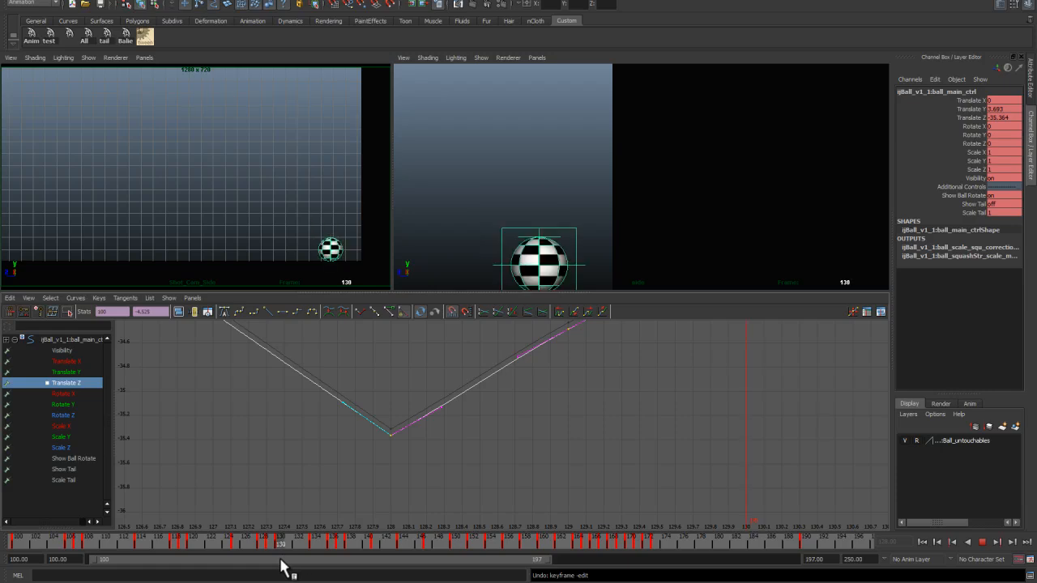
alt+right_drag(419, 494, 359, 397)
click(479, 460)
alt+right_drag(478, 461, 404, 411)
click(406, 425)
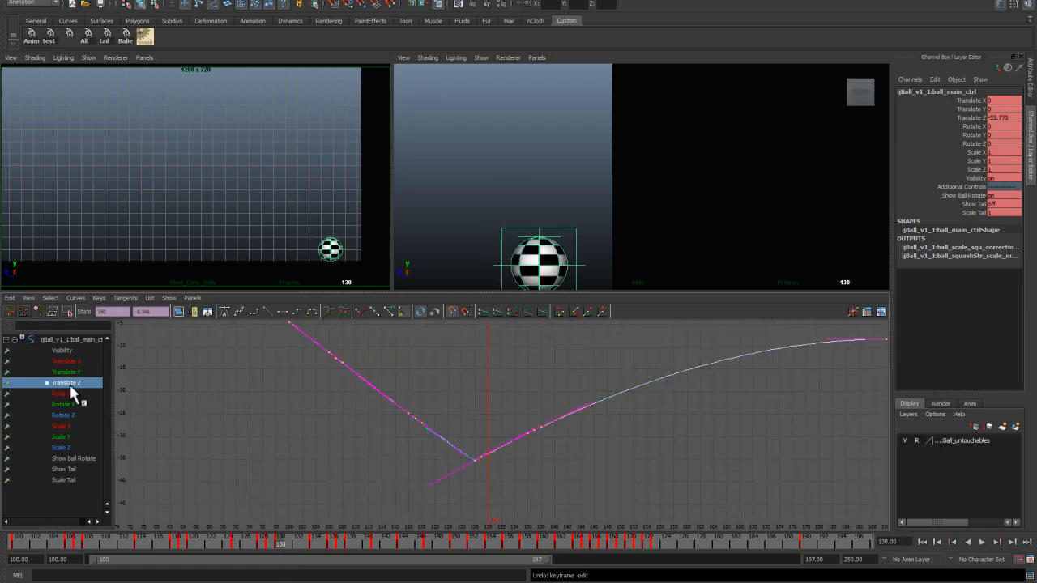
Step: Select the rotation control's Rotate Y curve and scrub the timeline through to frame 190
click(512, 235)
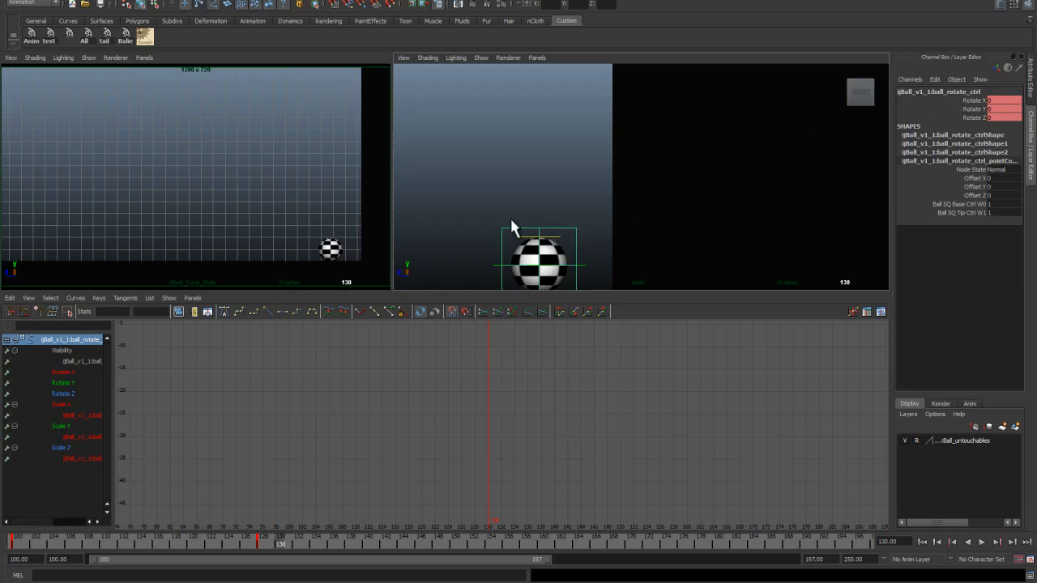
click(66, 381)
alt+right_drag(442, 438, 374, 420)
click(261, 538)
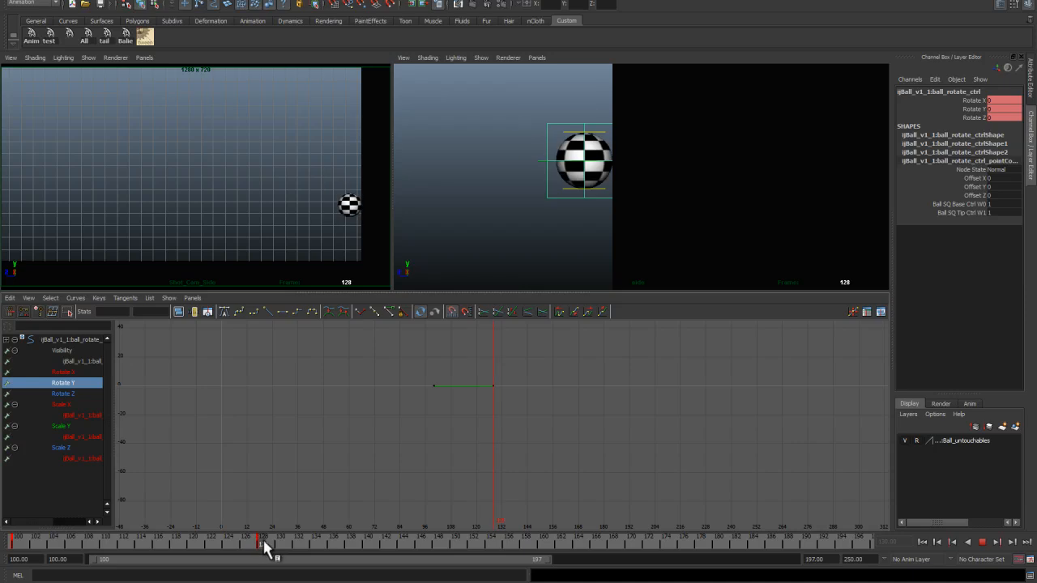
click(274, 541)
drag(272, 540, 761, 570)
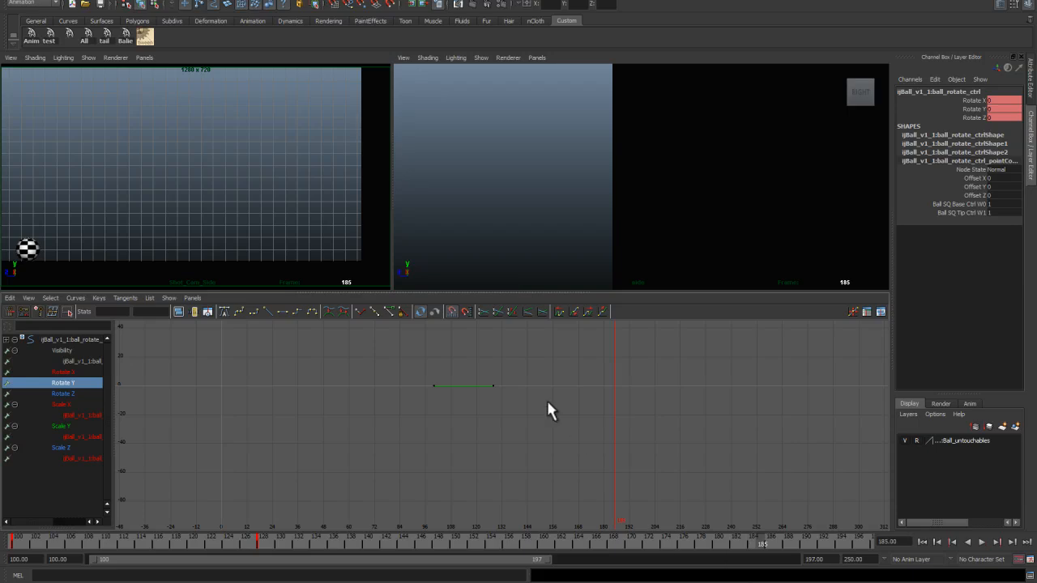
alt+middle_drag(512, 243, 544, 188)
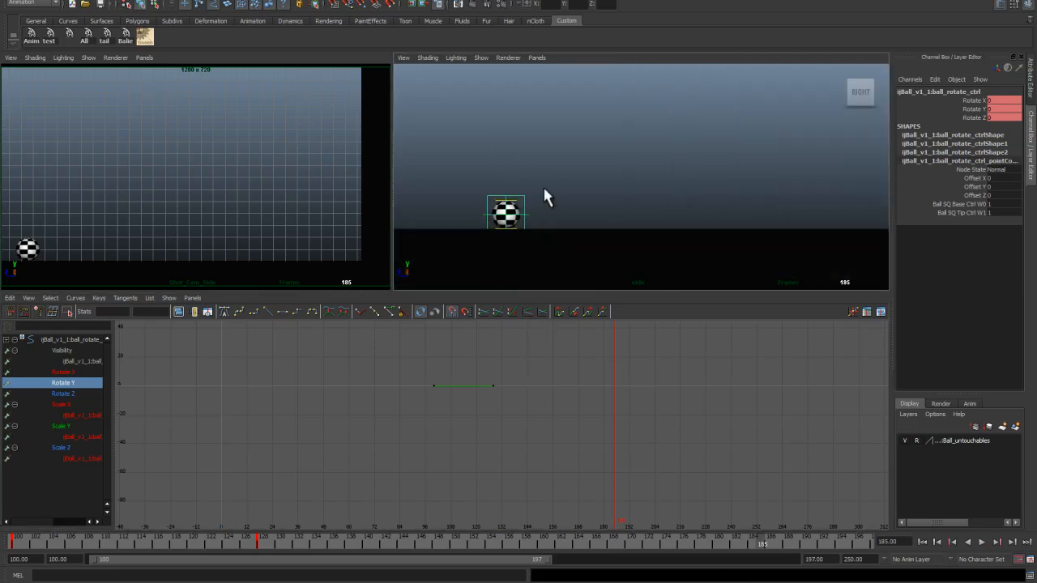
click(527, 217)
click(801, 543)
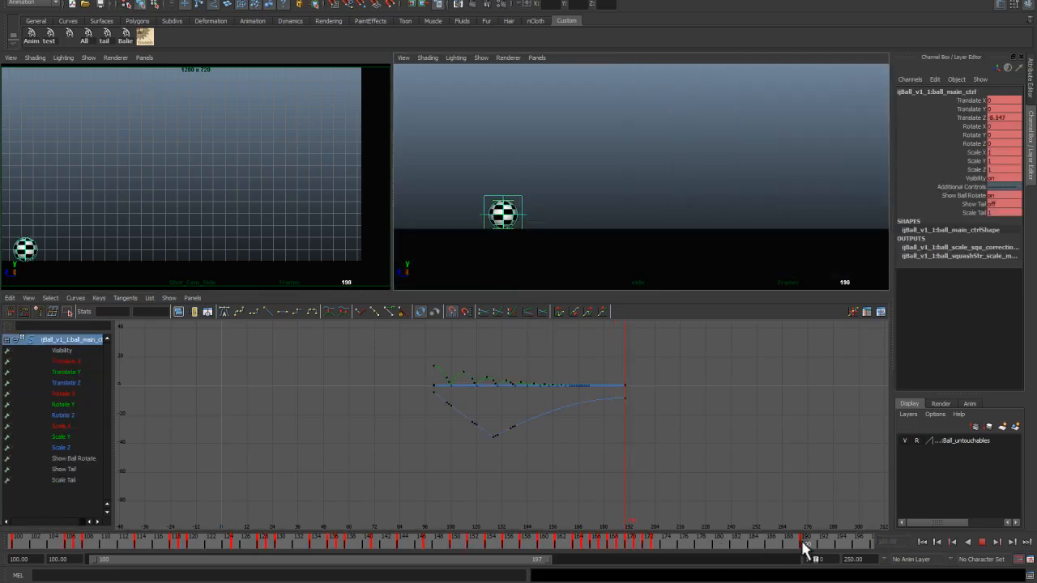
Step: Raise the Rotate Y key at frame 128 to about 254 and change its tangent type
click(522, 196)
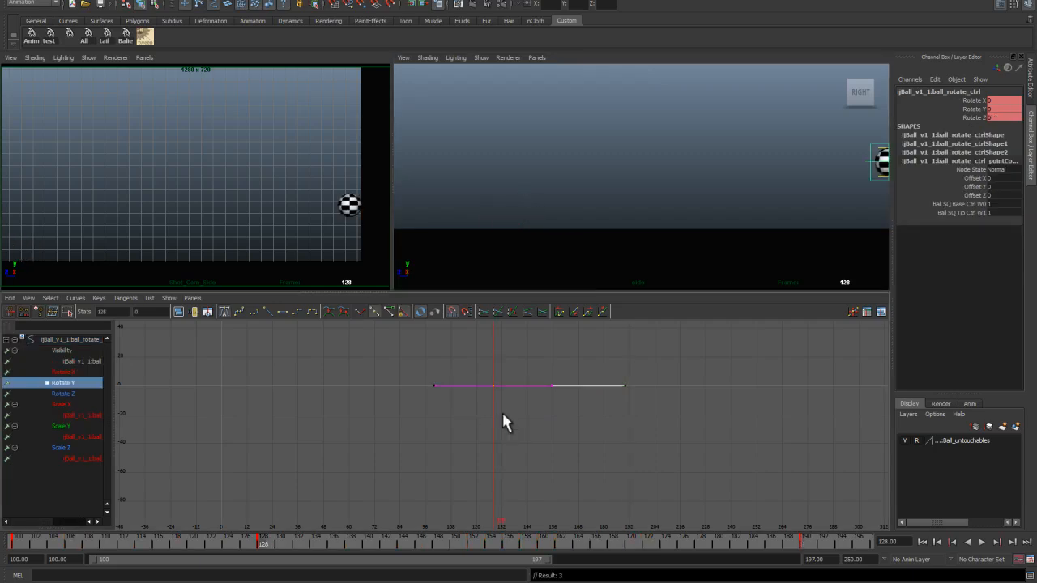
key(w)
shift+middle_drag(489, 403, 500, 155)
alt+right_drag(501, 417, 473, 378)
alt+middle_drag(473, 377, 458, 408)
drag(571, 472, 359, 384)
drag(459, 427, 494, 472)
click(268, 312)
alt+middle_drag(463, 399, 450, 458)
drag(463, 368, 489, 397)
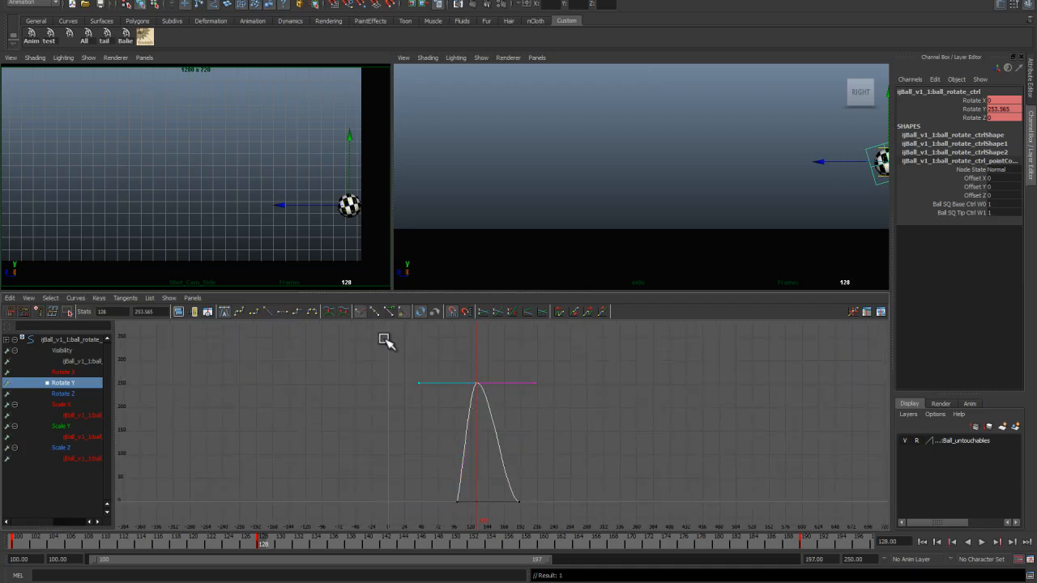
click(269, 310)
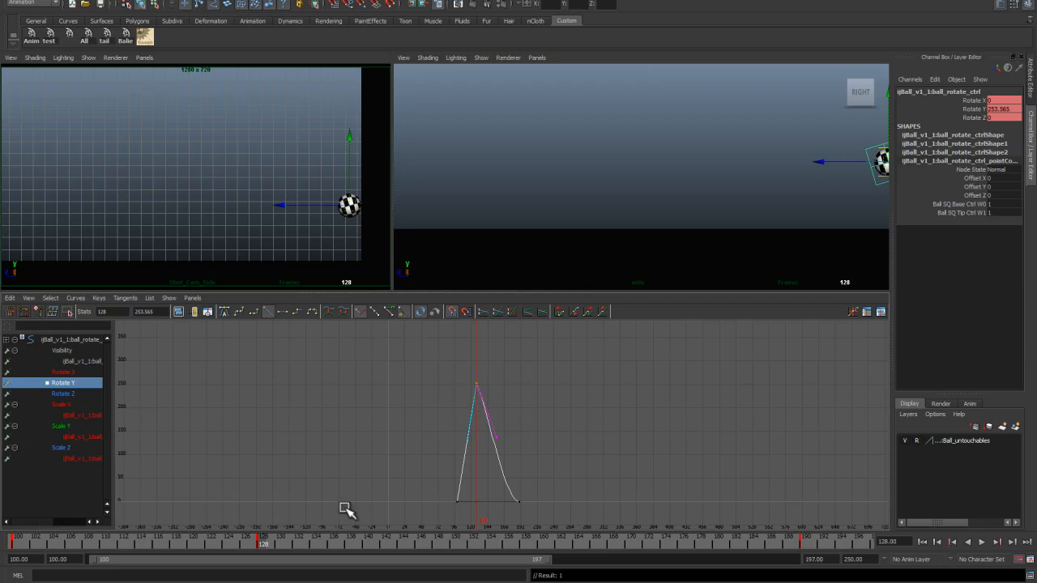
Step: Raise the Rotate Y peak key to about 1580 and frame the whole rotation curve
mouse_move(260, 541)
mouse_down()
mouse_move(280, 546)
mouse_move(271, 549)
mouse_up()
alt+right_drag(392, 485, 332, 435)
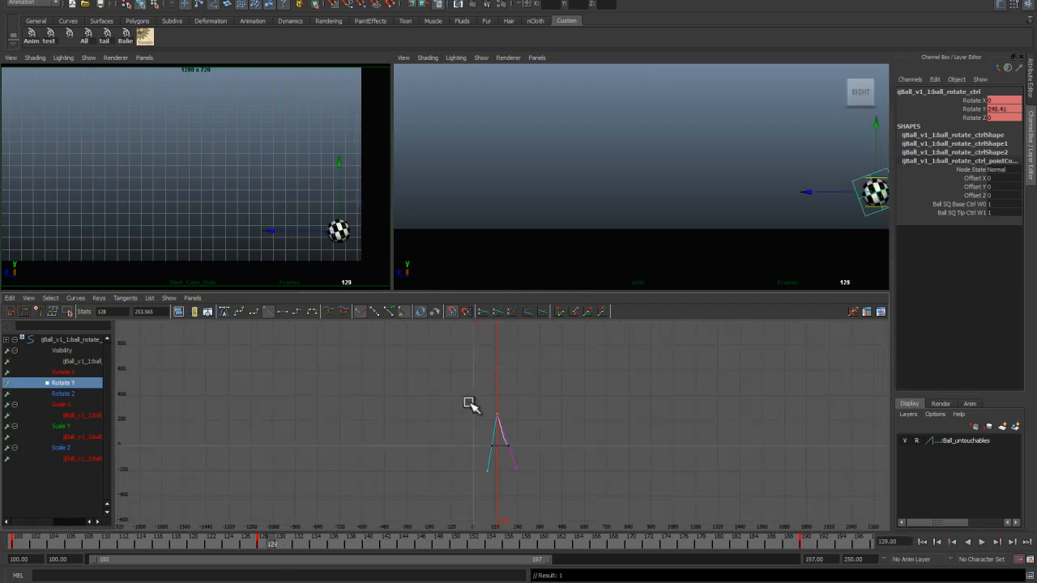
shift+middle_drag(512, 428, 524, 272)
drag(520, 436, 496, 462)
key(a)
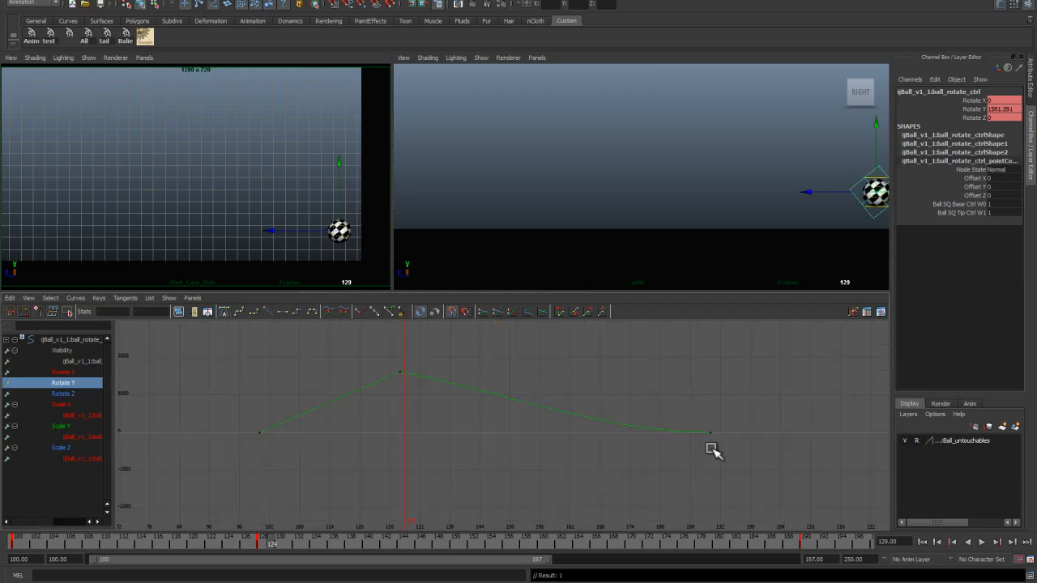
Step: Scrub and play back the animation to review the ball's rotation over the bounce
drag(273, 535, 118, 536)
key(alt+v)
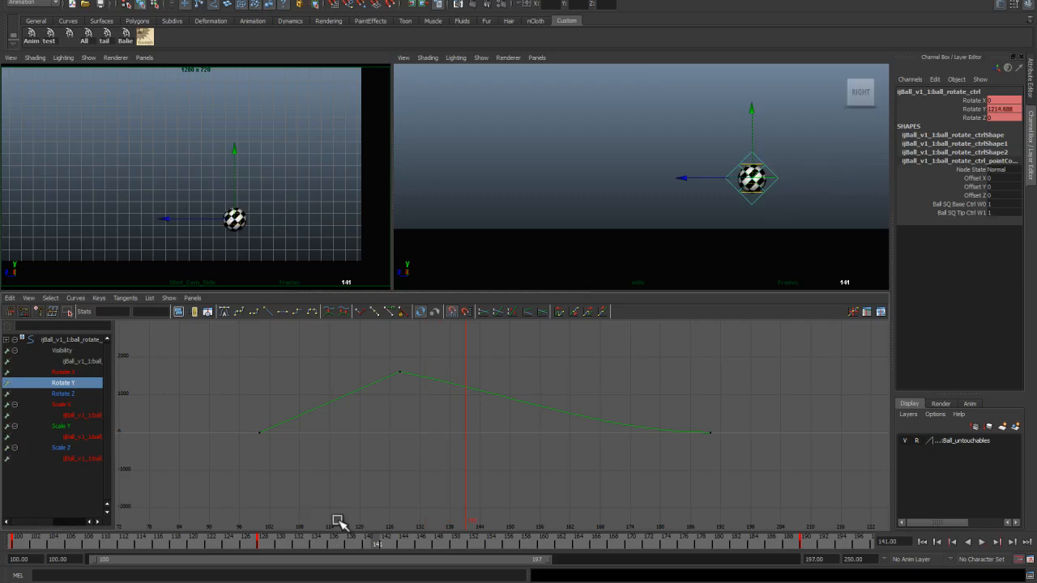
click(488, 545)
drag(487, 544, 643, 544)
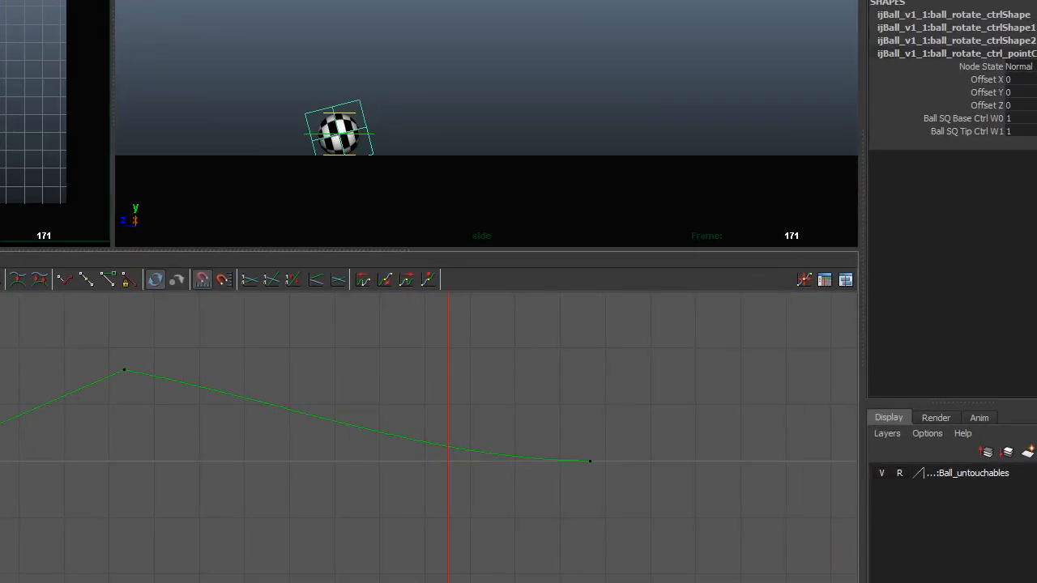
drag(486, 582, 590, 582)
Step: Lower the Rotate Y peak key at frame 128 to about 980
drag(128, 322, 166, 391)
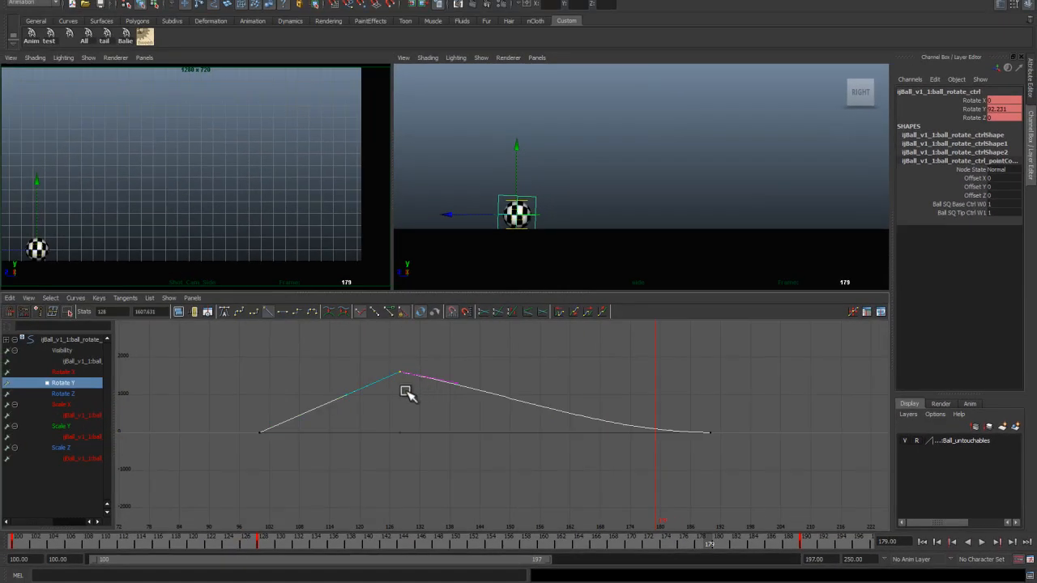
shift+middle_drag(173, 377, 174, 391)
mouse_move(408, 387)
shift+middle_down()
mouse_move(408, 395)
mouse_move(404, 352)
mouse_move(405, 387)
shift+middle_up()
drag(693, 543, 657, 540)
shift+middle_drag(408, 370, 407, 396)
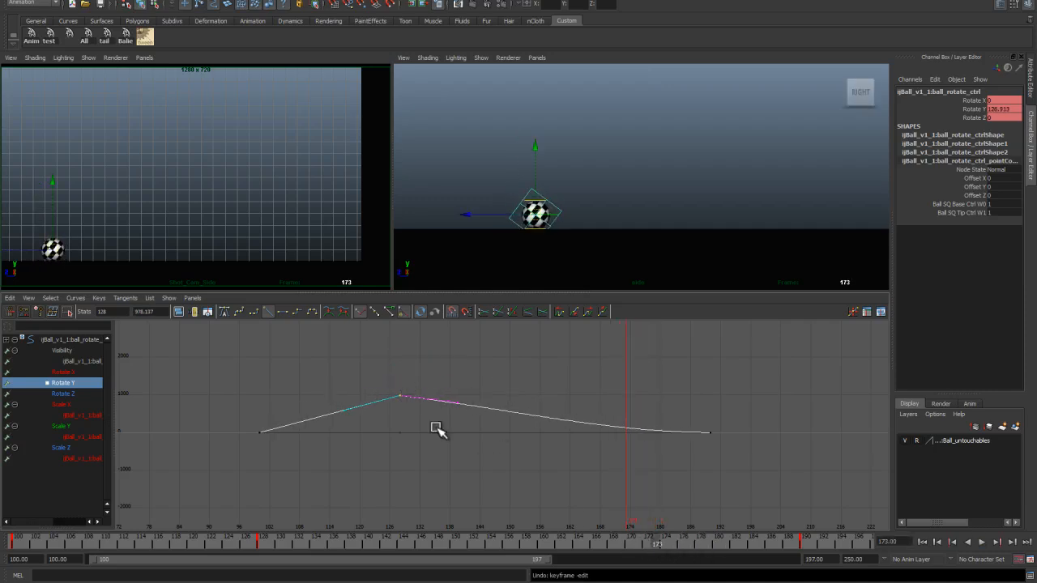
Step: Switch the perspective view to wireframe and play back the rotation near the ground contact
drag(654, 541, 630, 549)
alt+right_drag(560, 194, 585, 246)
alt+middle_drag(584, 246, 635, 191)
alt+right_drag(634, 191, 648, 246)
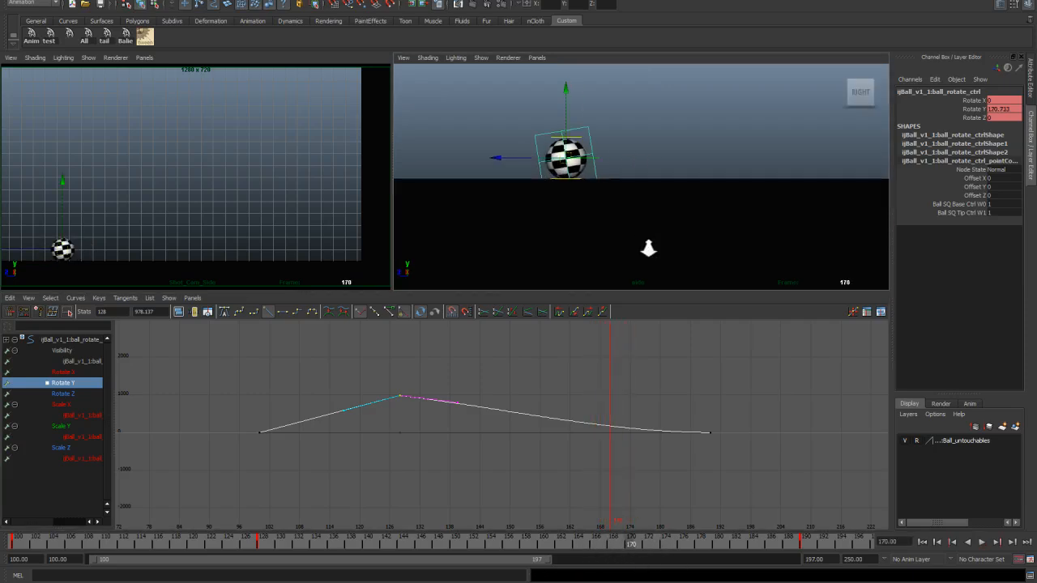
click(488, 60)
click(500, 404)
alt+right_drag(557, 190, 586, 245)
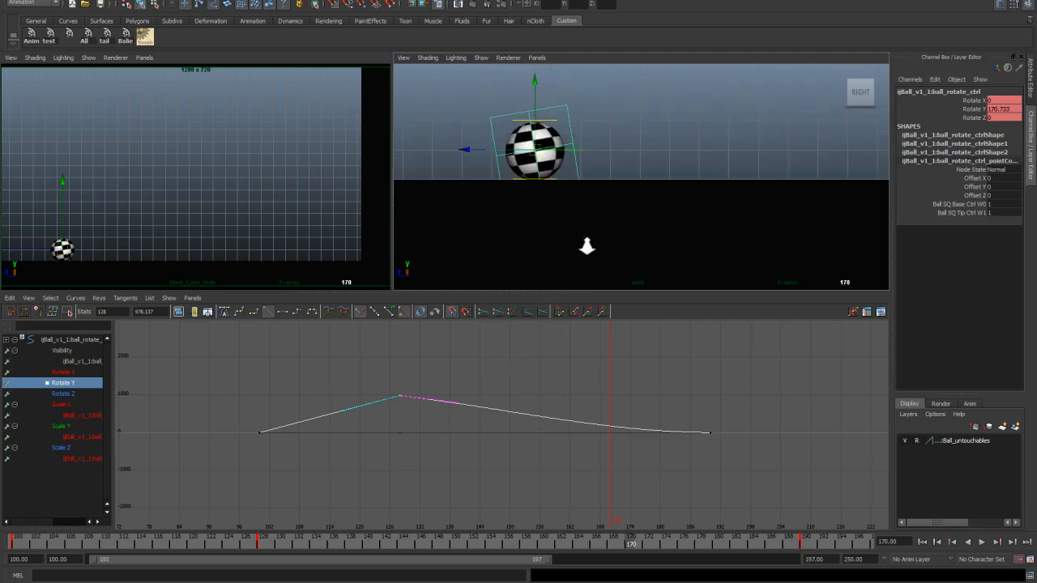
key(4)
alt+middle_drag(574, 181, 608, 190)
alt+right_drag(608, 190, 632, 218)
key(alt+v)
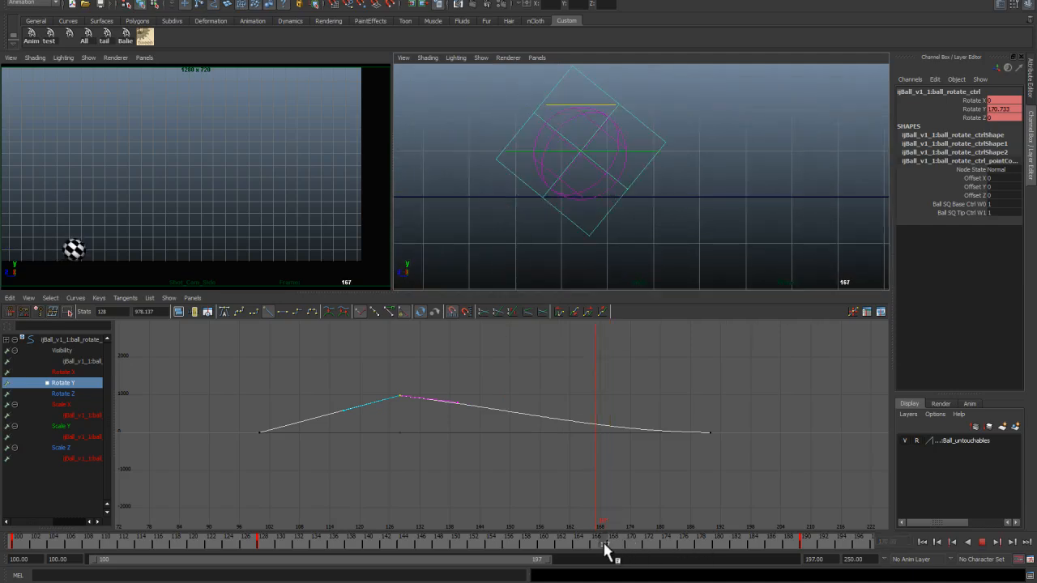
key(alt+v)
key(f)
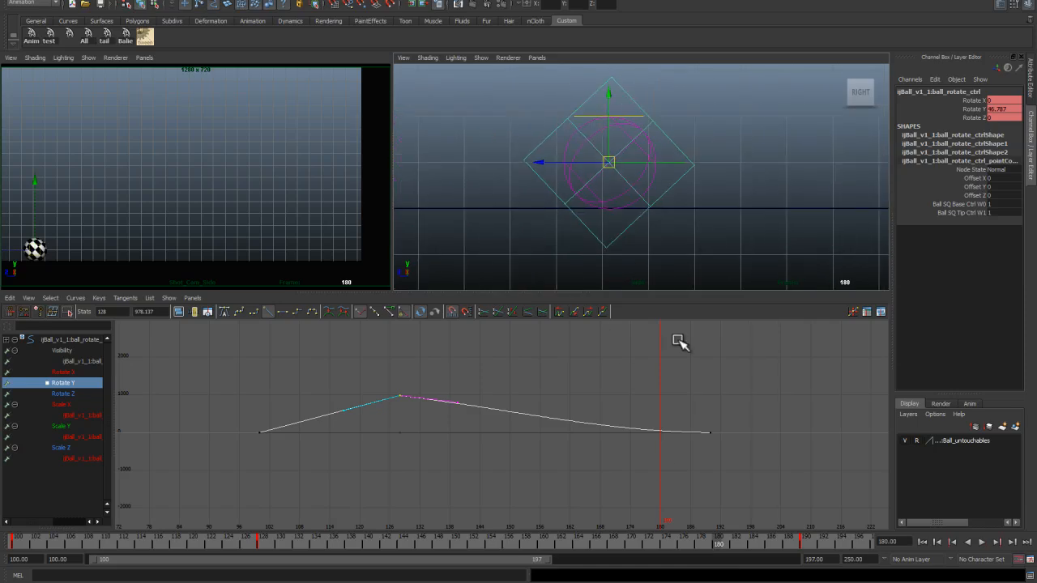
key(alt+v)
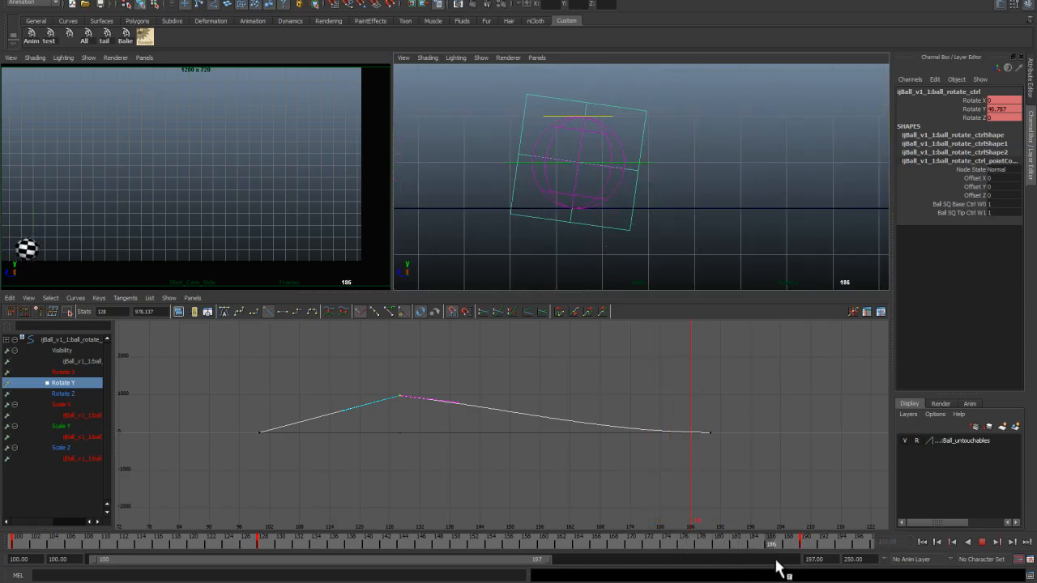
Step: Play back the animation from the start in a single enlarged camera view
mouse_move(713, 541)
mouse_down()
mouse_move(594, 543)
mouse_move(669, 551)
mouse_move(655, 549)
mouse_up()
drag(427, 551, 89, 534)
key(space)
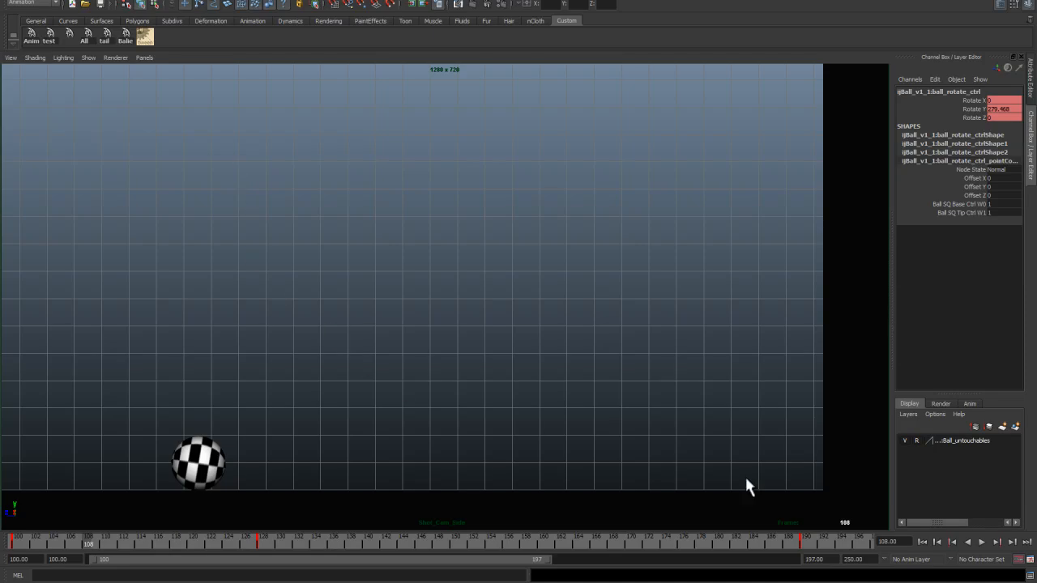
click(922, 542)
key(alt+v)
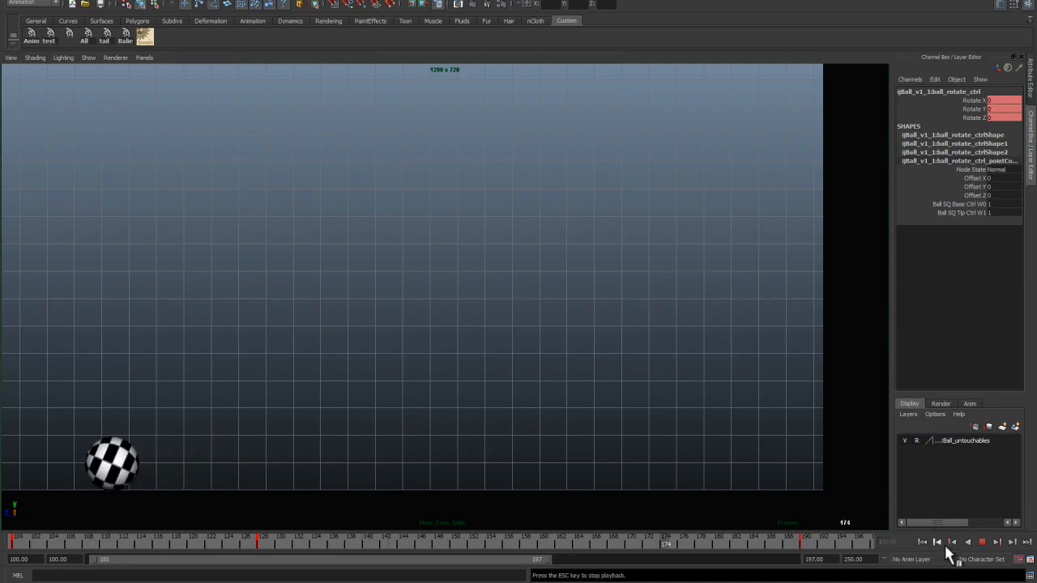
click(981, 542)
key(alt+v)
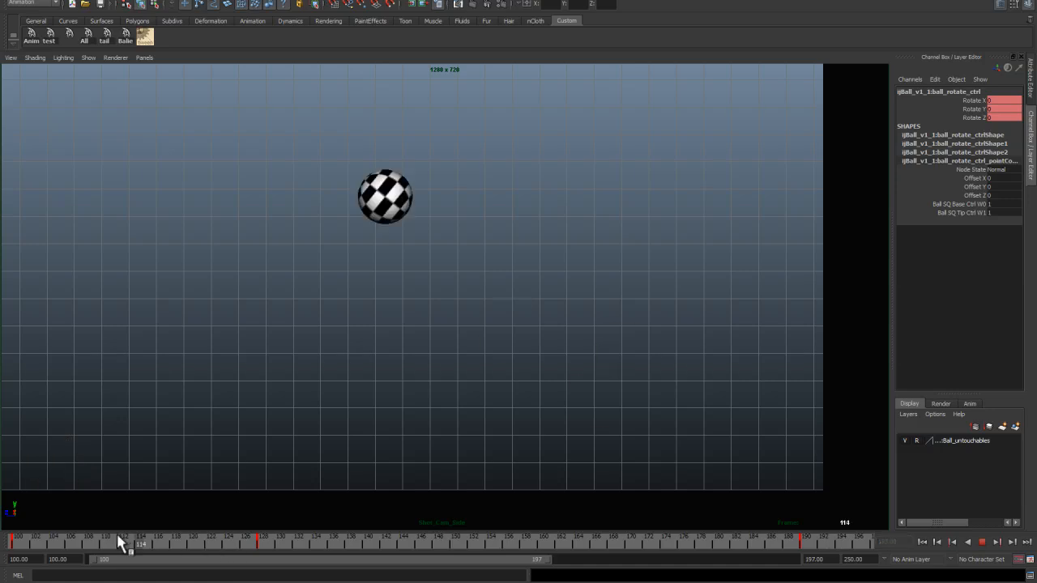
drag(141, 532, 157, 516)
key(space)
Step: Lower the Rotate Y key at frame 100 to about -630
click(313, 430)
drag(282, 442, 250, 425)
key(w)
shift+middle_drag(263, 443, 265, 470)
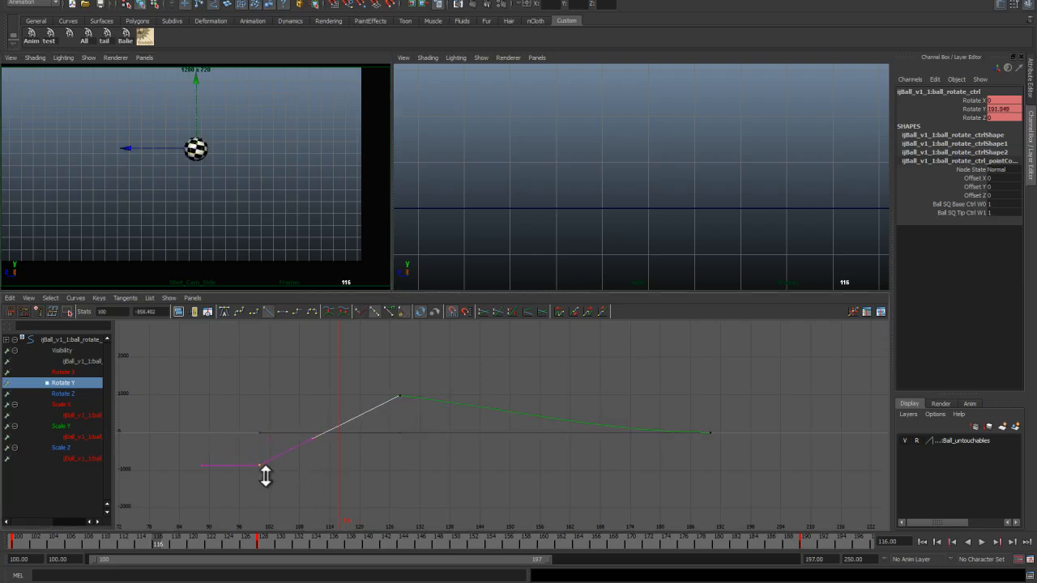
key(q)
drag(168, 536, 18, 512)
key(space)
drag(245, 536, 159, 533)
key(space)
shift+middle_drag(267, 483, 266, 472)
Step: Play back the rotation in the enlarged camera view, toggling between wireframe and textured display
click(76, 537)
key(space)
key(alt+v)
key(alt+v)
key(space)
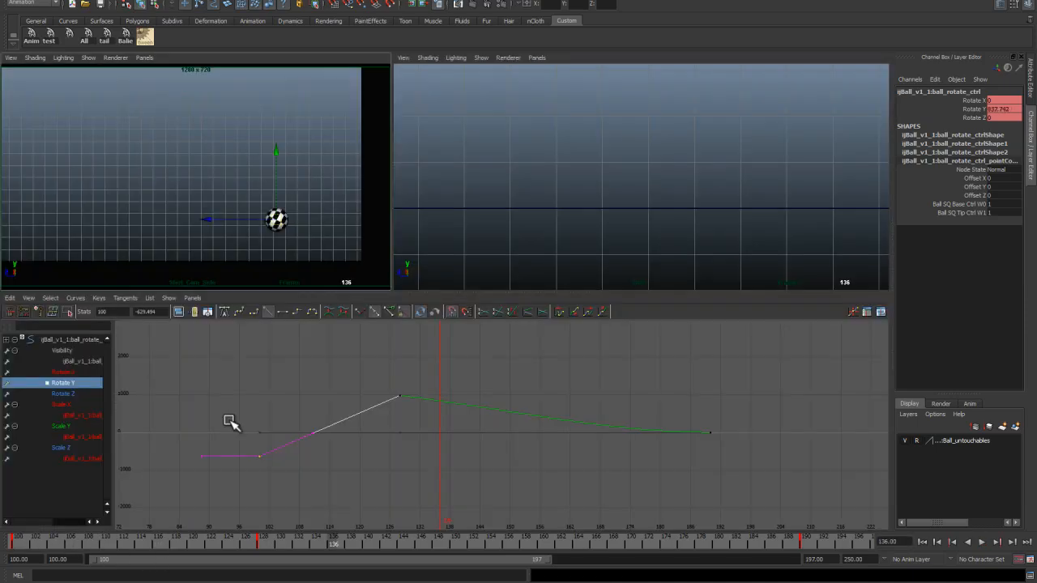
key(space)
key(alt+v)
click(88, 58)
click(98, 395)
click(80, 544)
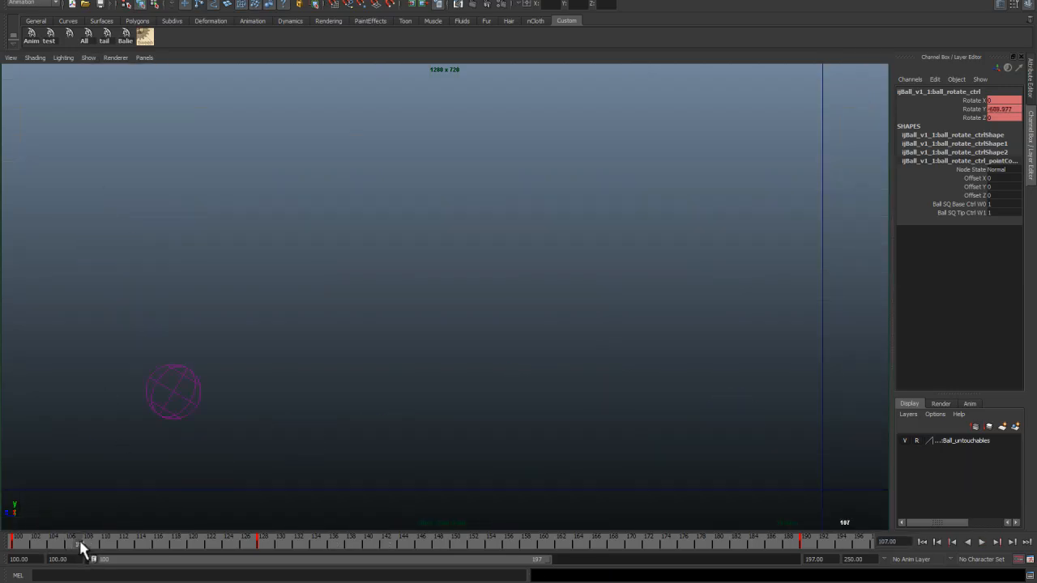
drag(519, 556, 686, 574)
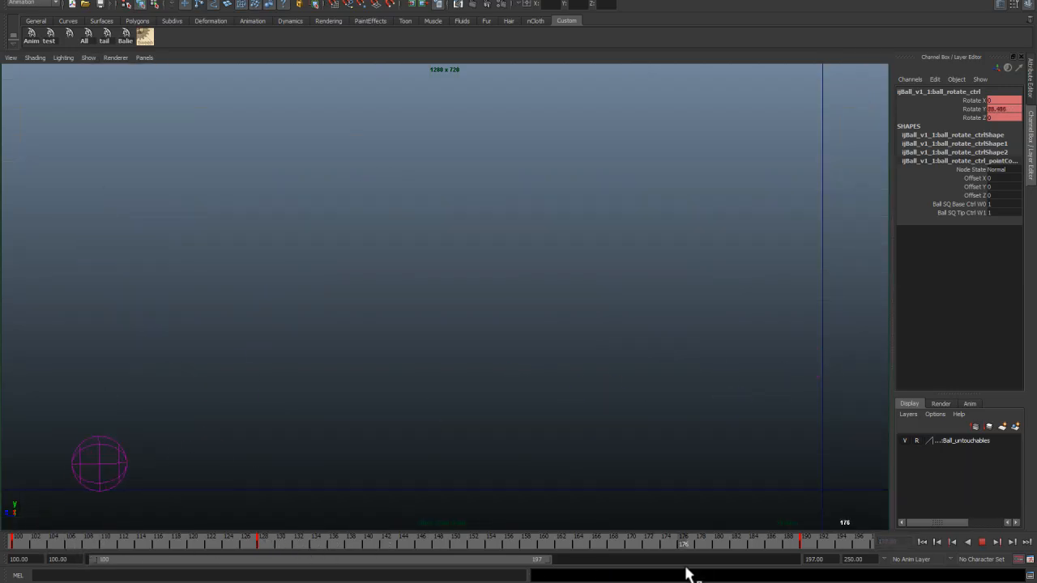
key(6)
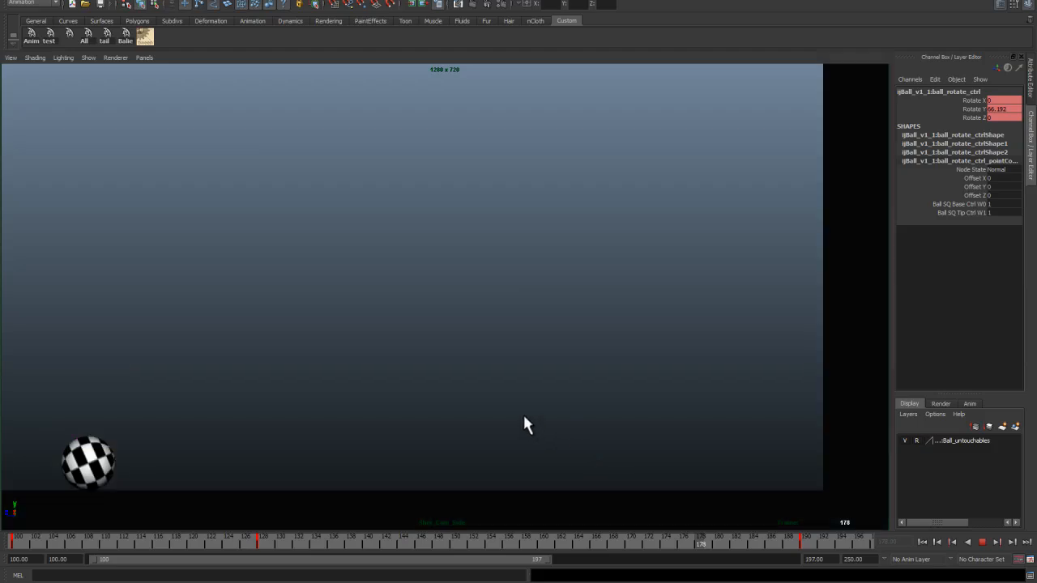
key(space)
key(alt+v)
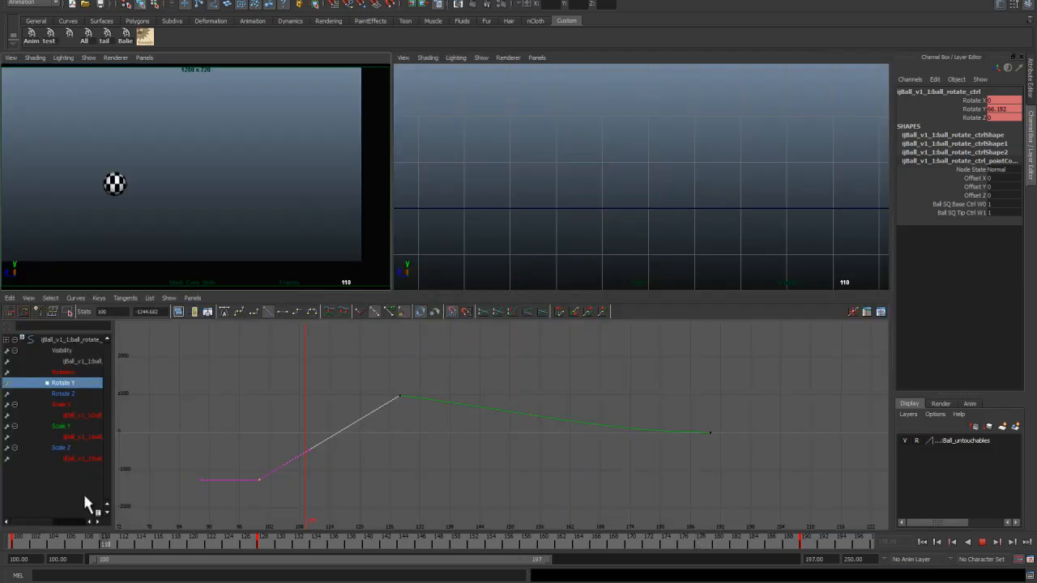
key(space)
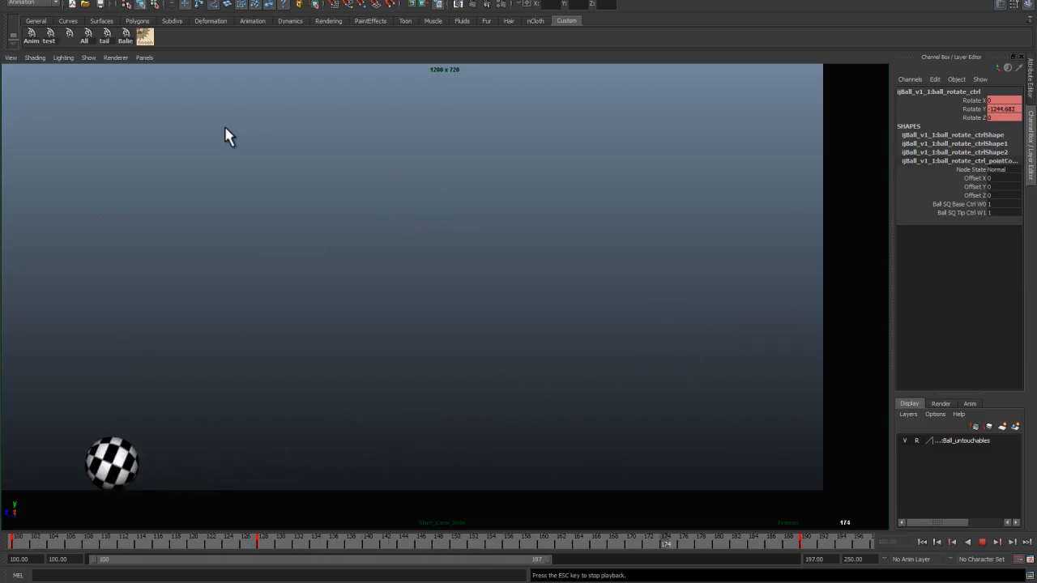
key(Escape)
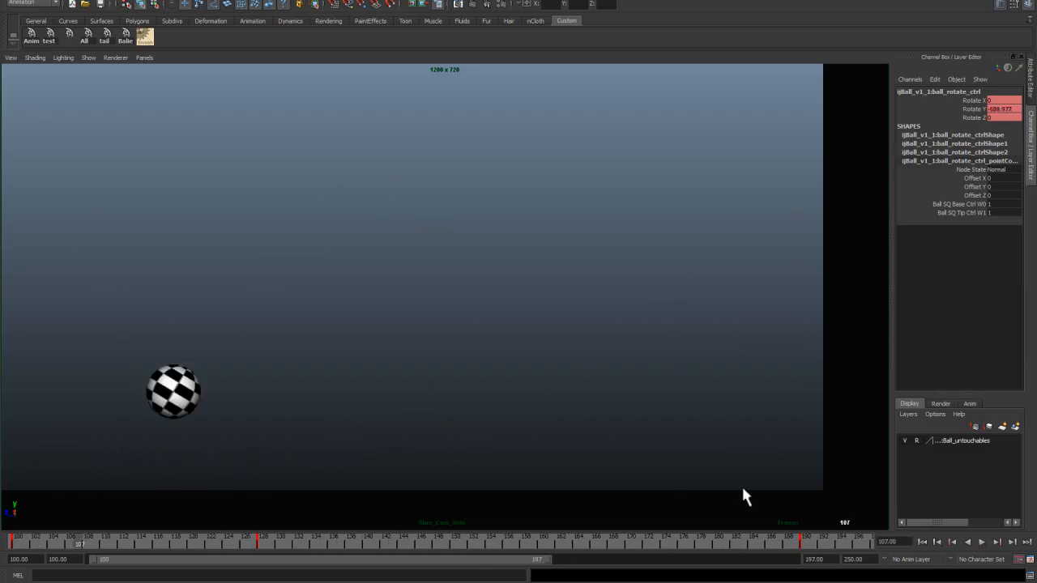
Step: Extend the playback range to frame 224 and set a key on the ball's main control at frame 204
drag(547, 565, 679, 578)
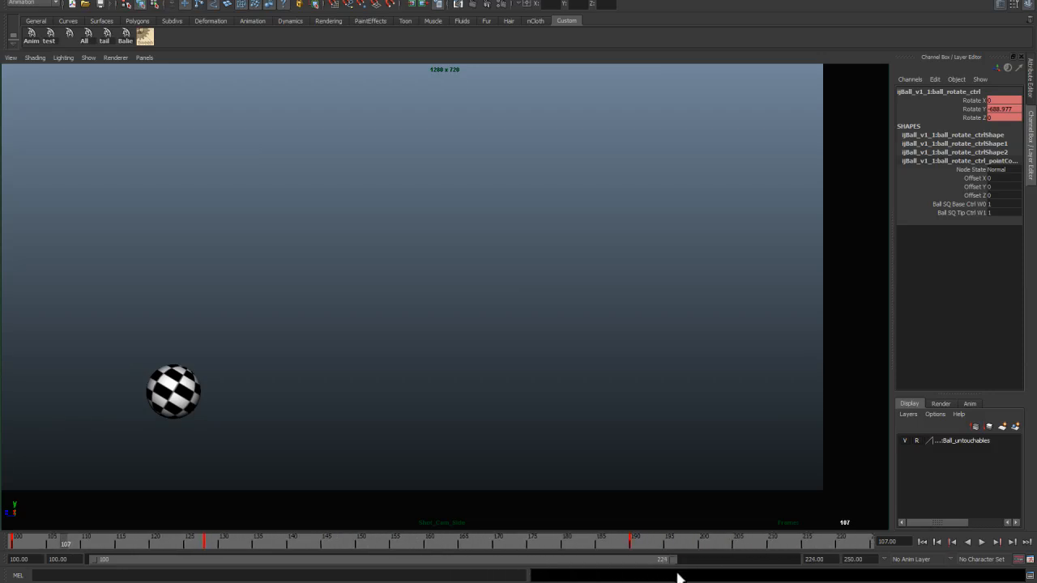
click(633, 543)
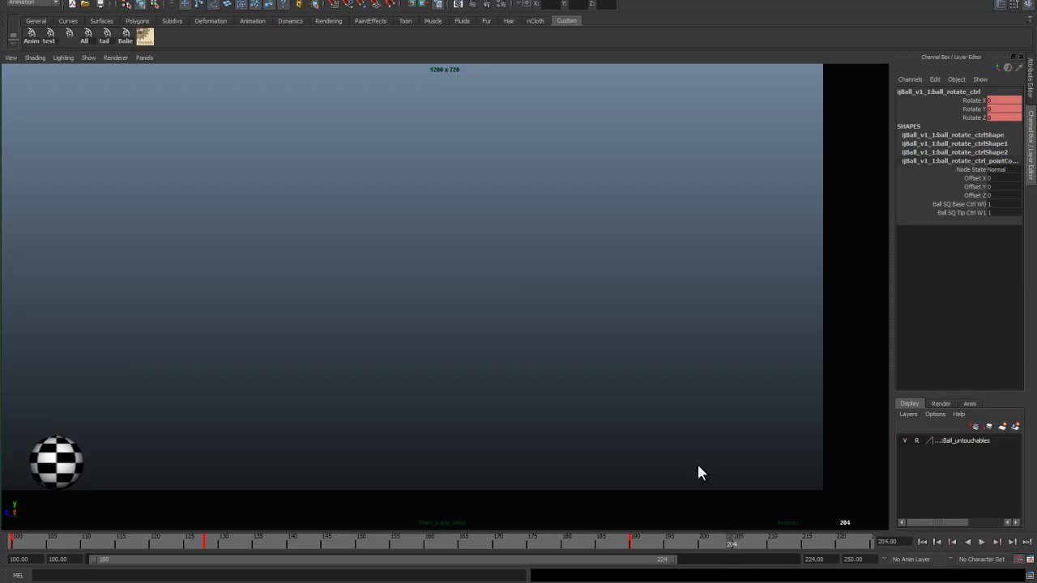
key(space)
click(663, 178)
click(646, 166)
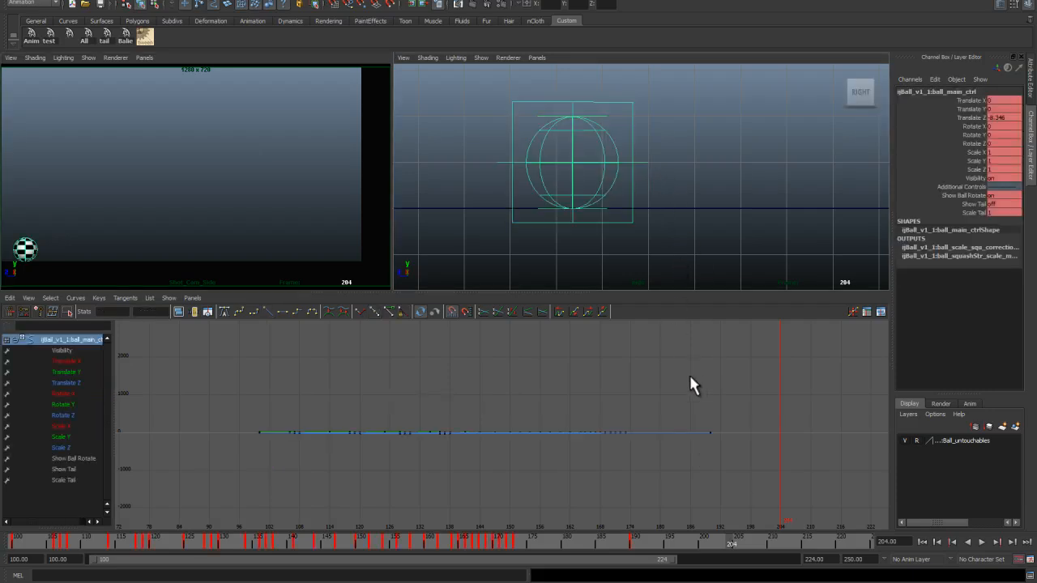
click(75, 380)
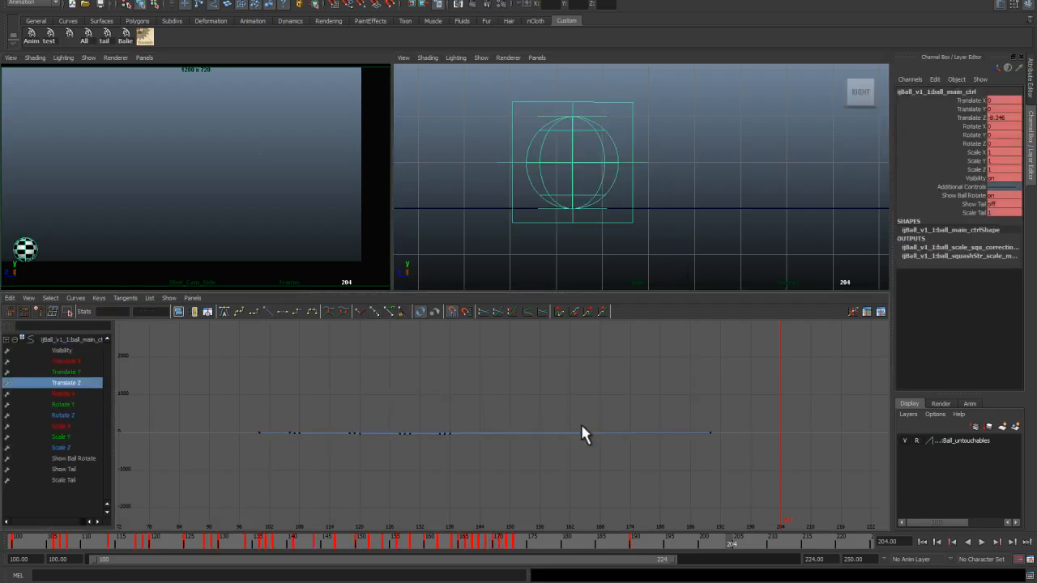
drag(685, 411, 721, 456)
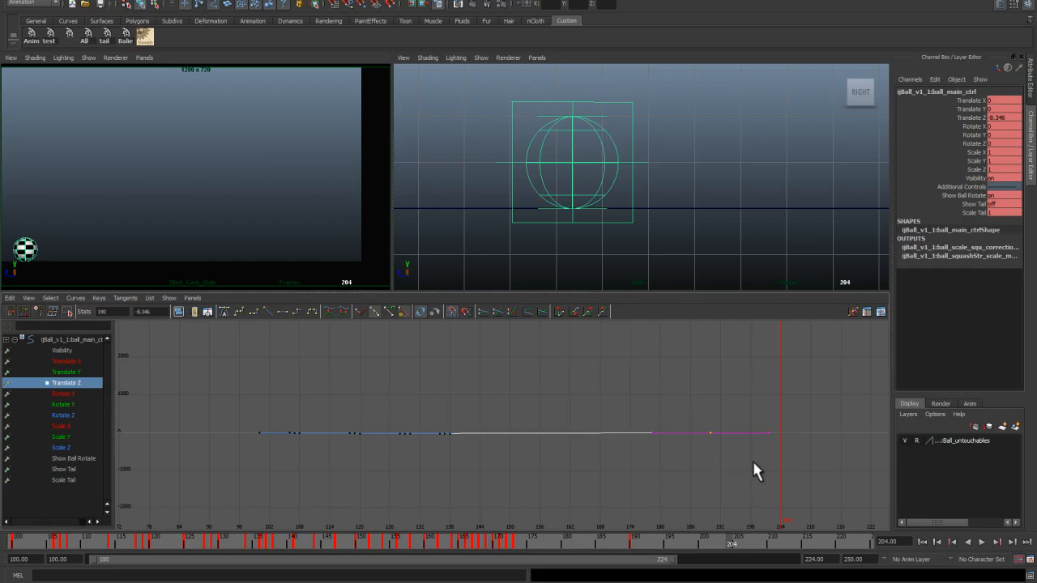
key(s)
Step: Inspect the main control's Translate X and Translate Z curves around the frame 204 key
click(77, 361)
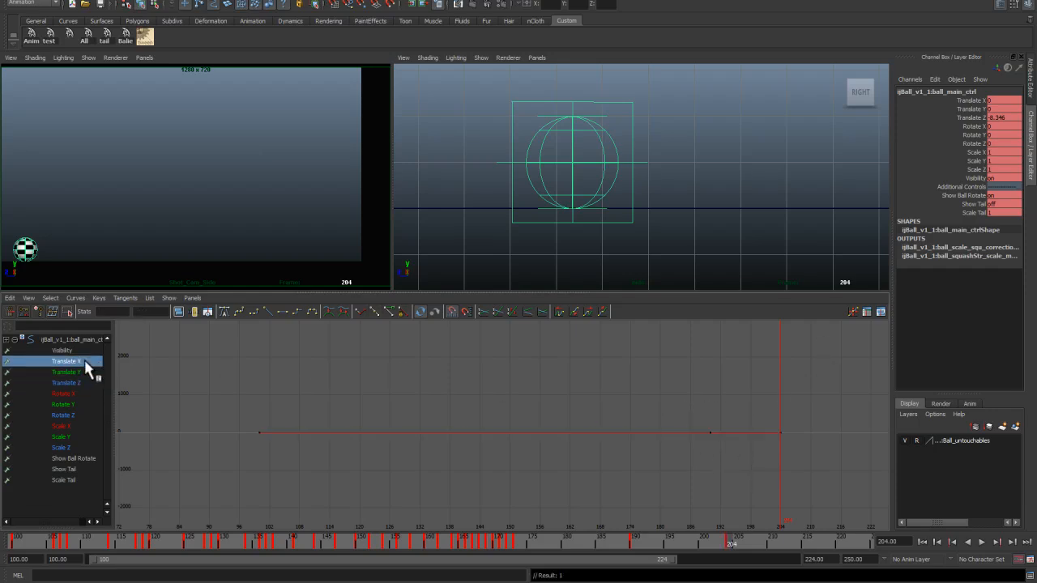
click(631, 110)
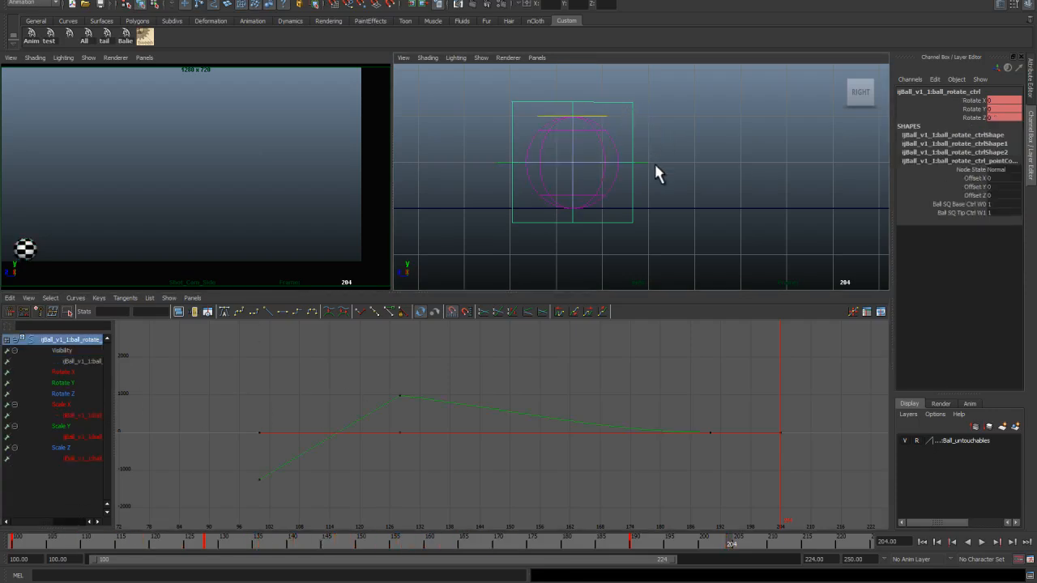
click(651, 160)
click(645, 163)
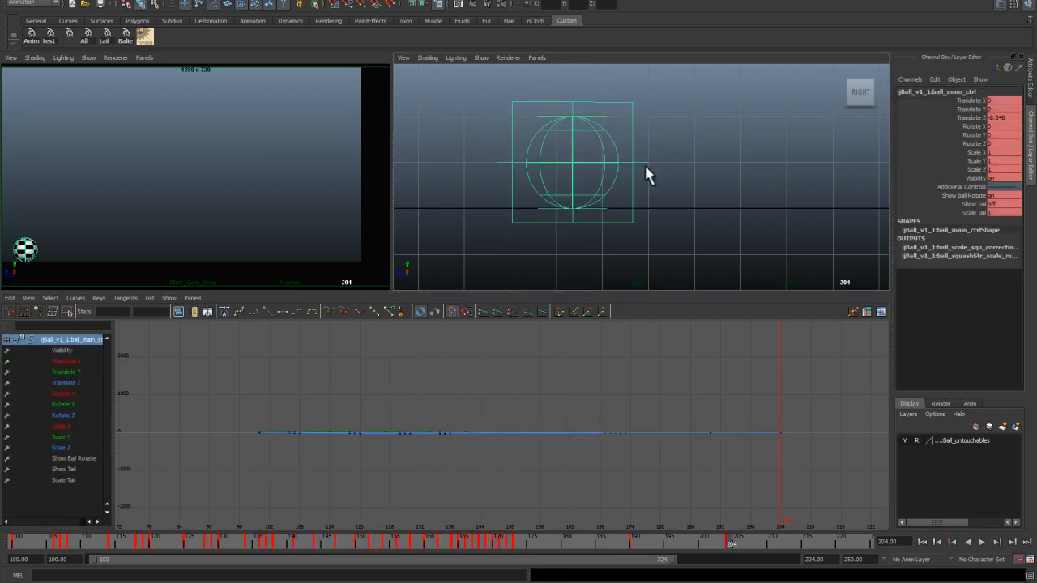
click(68, 381)
alt+right_drag(703, 486, 624, 338)
alt+middle_drag(626, 454, 606, 317)
alt+shift+right_drag(606, 320, 597, 440)
alt+shift+right_drag(596, 389, 581, 489)
mouse_move(573, 326)
alt+middle_down()
mouse_move(564, 399)
mouse_move(513, 468)
alt+middle_up()
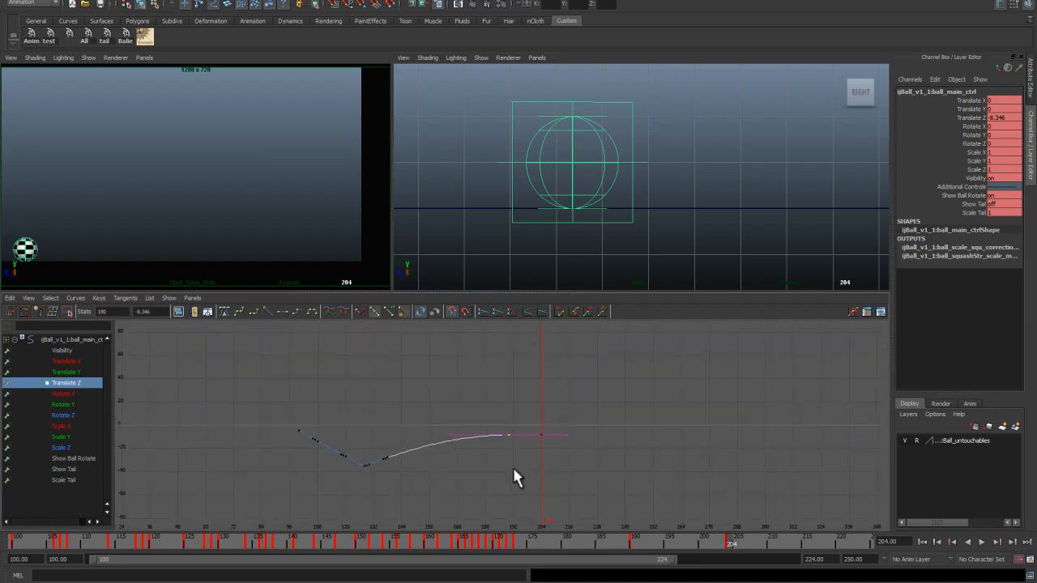
alt+right_drag(522, 460, 542, 456)
alt+middle_drag(542, 456, 506, 448)
alt+shift+right_drag(507, 442, 505, 414)
alt+middle_drag(506, 373, 491, 448)
alt+right_drag(490, 446, 536, 417)
alt+middle_drag(536, 415, 609, 411)
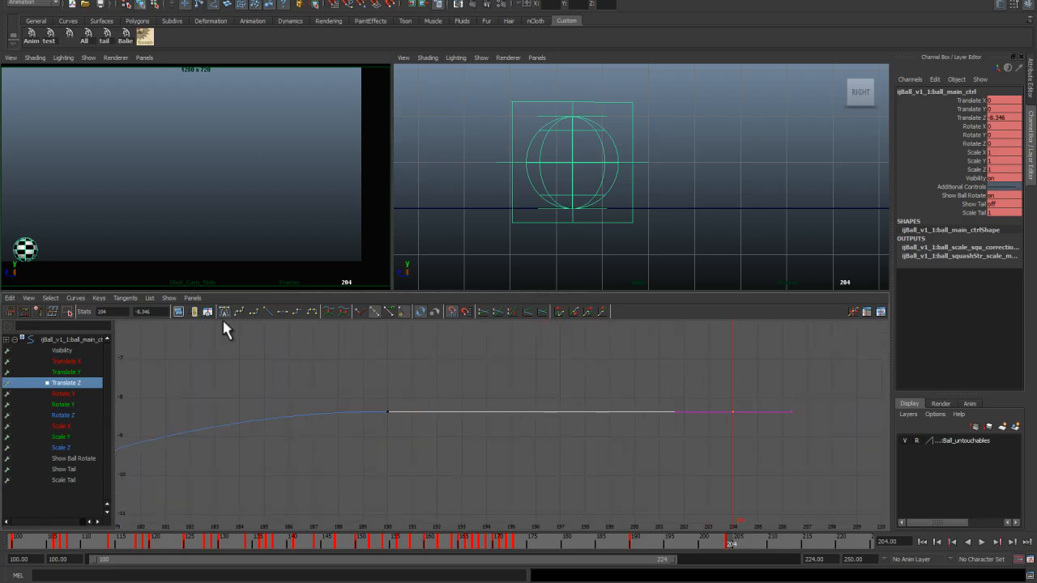
Step: Lower the Translate Z key at frame 204 to about -8.4 and change its tangent type
alt+middle_drag(705, 440, 561, 426)
alt+right_drag(560, 426, 638, 413)
alt+middle_drag(648, 408, 593, 435)
key(w)
shift+middle_drag(618, 397, 618, 409)
alt+right_drag(618, 435, 567, 430)
alt+middle_drag(519, 430, 614, 429)
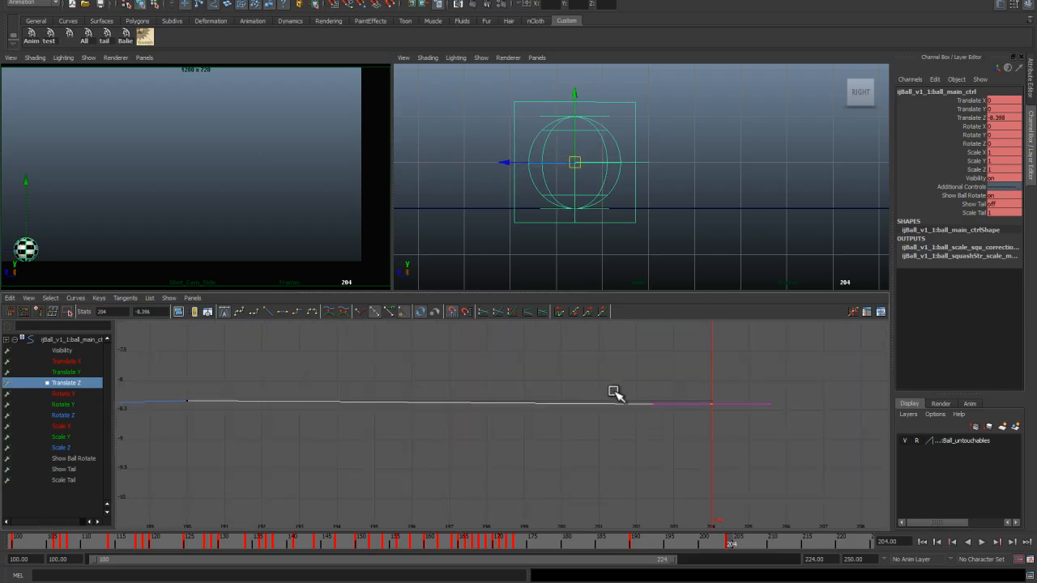
click(281, 309)
Step: Adjust the Translate Z key at frame 204 to about -8.37 and play back the ending
alt+right_drag(400, 442, 348, 421)
click(296, 413)
alt+shift+right_drag(359, 486, 364, 378)
alt+middle_drag(373, 373, 365, 478)
alt+shift+right_drag(397, 484, 398, 460)
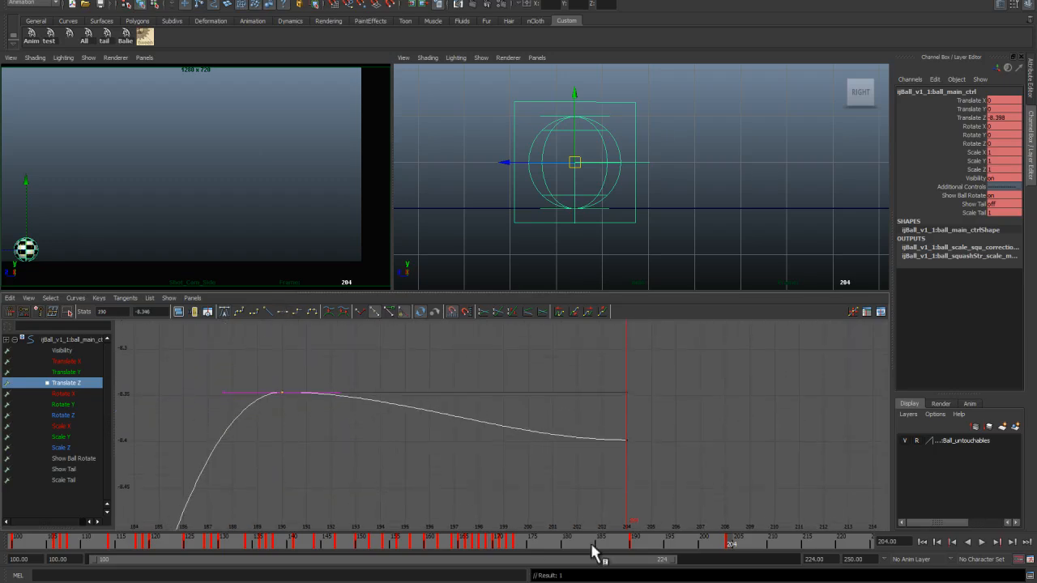
click(691, 537)
key(alt+v)
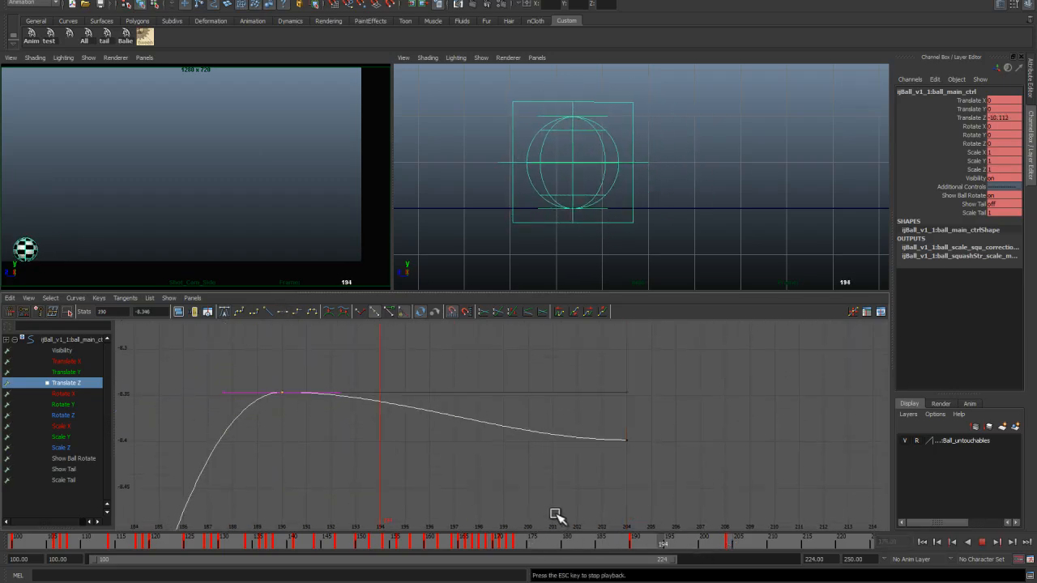
key(Escape)
drag(608, 410, 638, 462)
middle_drag(638, 462, 633, 430)
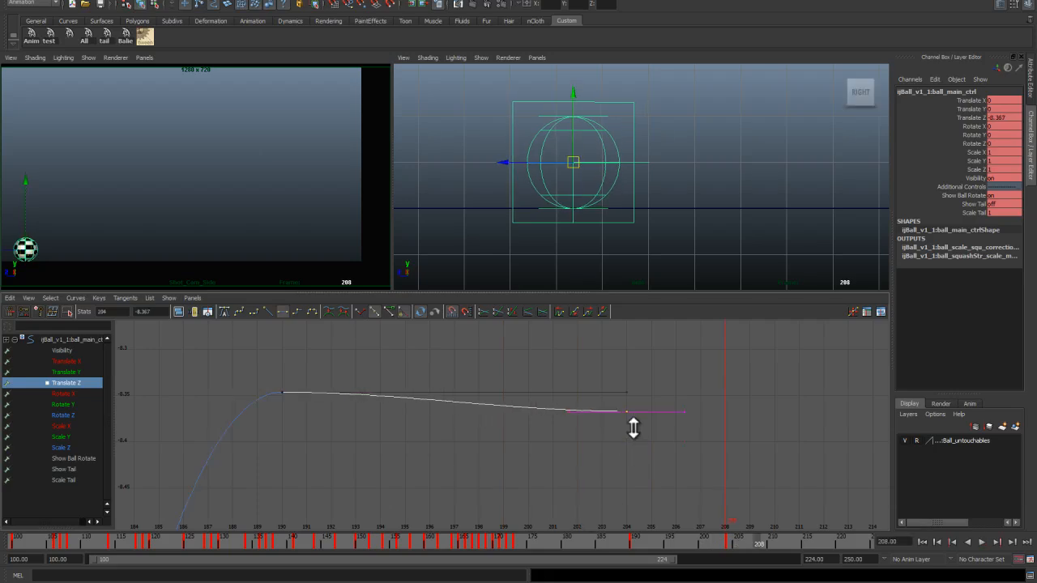
key(alt+v)
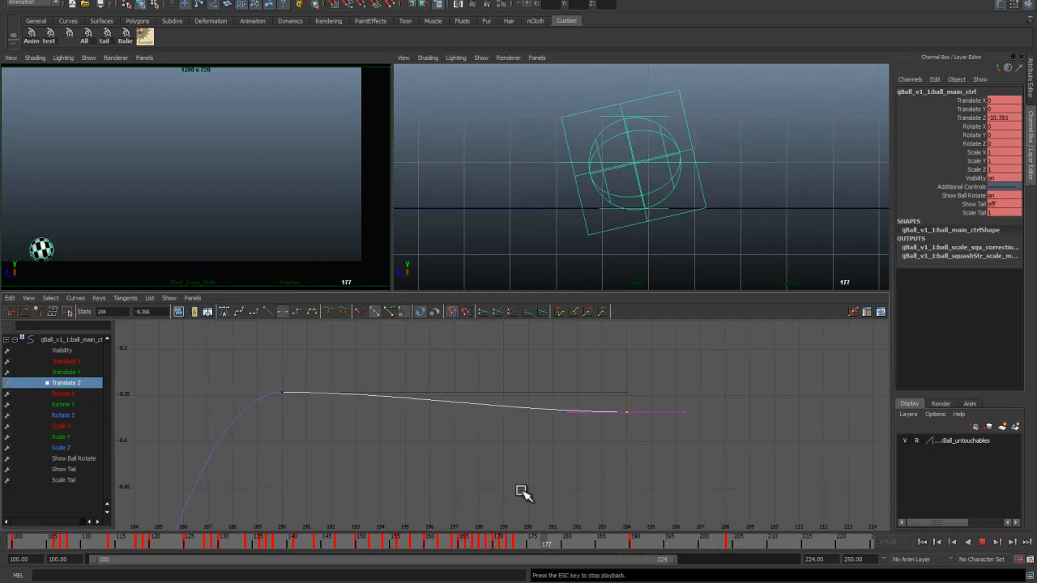
key(Escape)
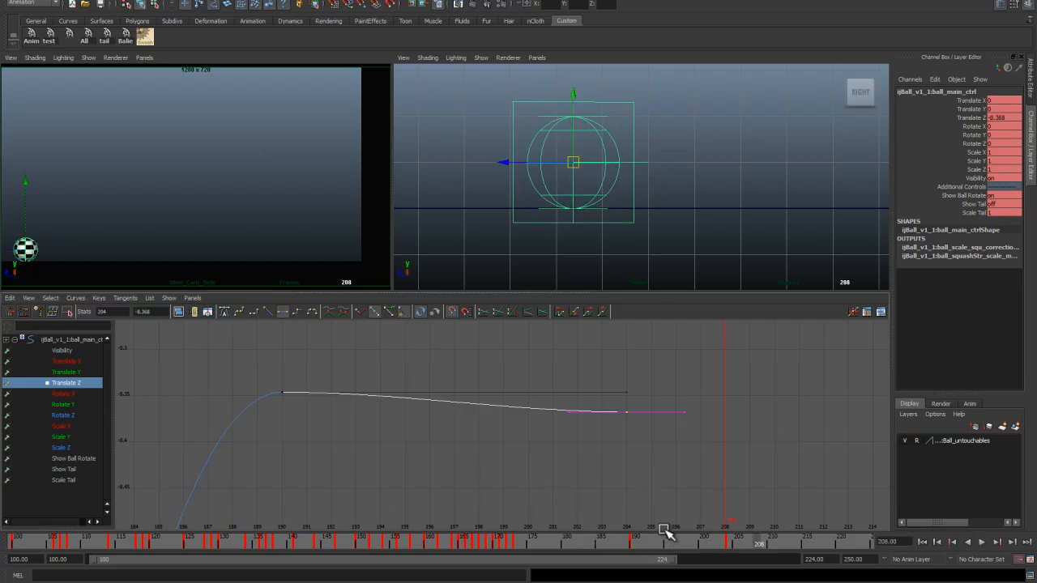
Step: Play back and scrub through the ball's ending animation to review the settle
key(alt+v)
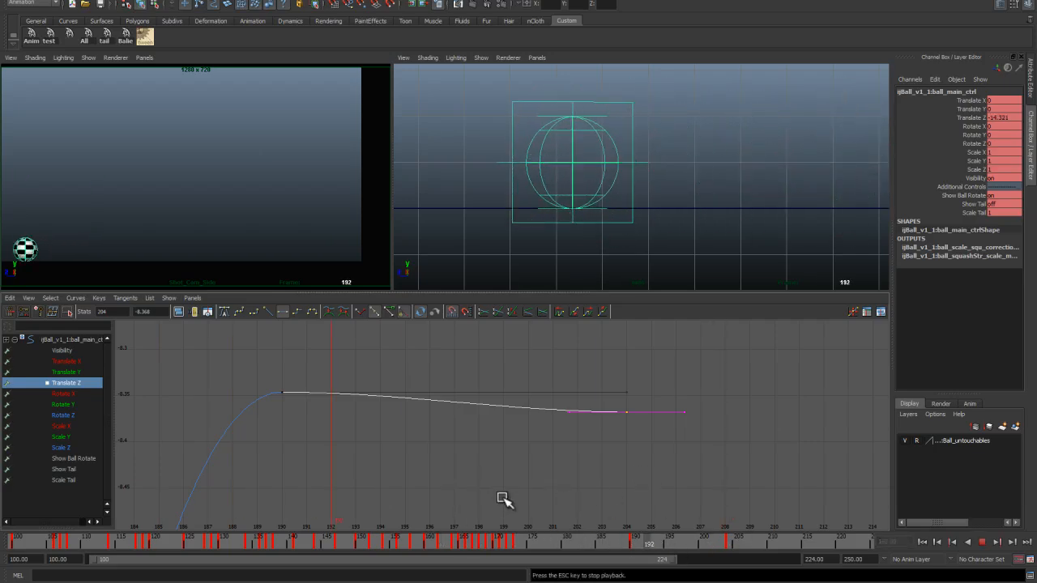
key(Escape)
mouse_move(703, 548)
mouse_down()
mouse_move(726, 549)
mouse_move(700, 551)
mouse_up()
drag(594, 546, 451, 544)
key(alt+v)
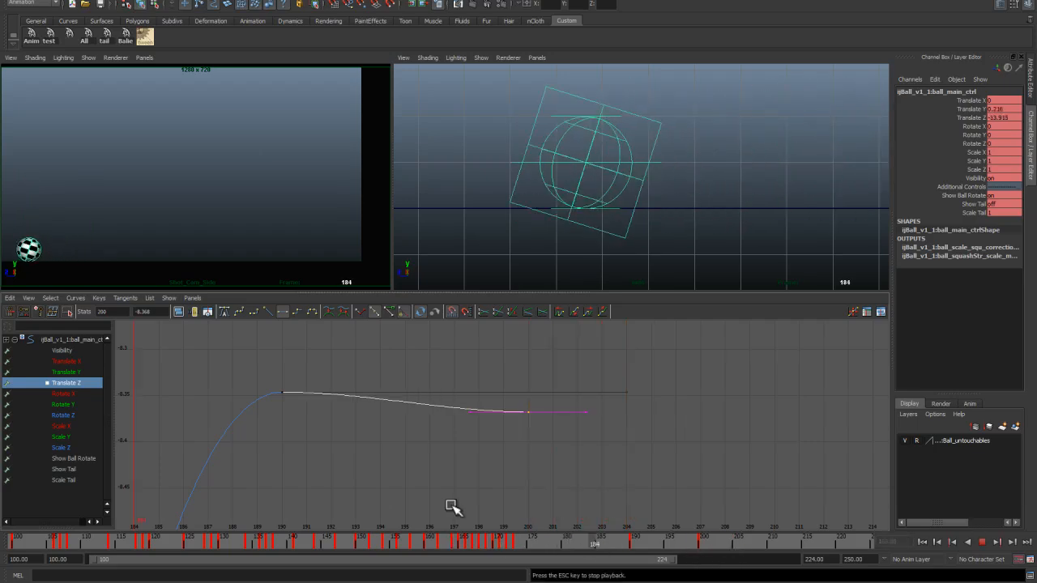
Step: Select the ball's rotate control around frame 200 and inspect its Rotate Y curve in the Graph Editor
click(693, 537)
click(631, 103)
drag(722, 539, 702, 544)
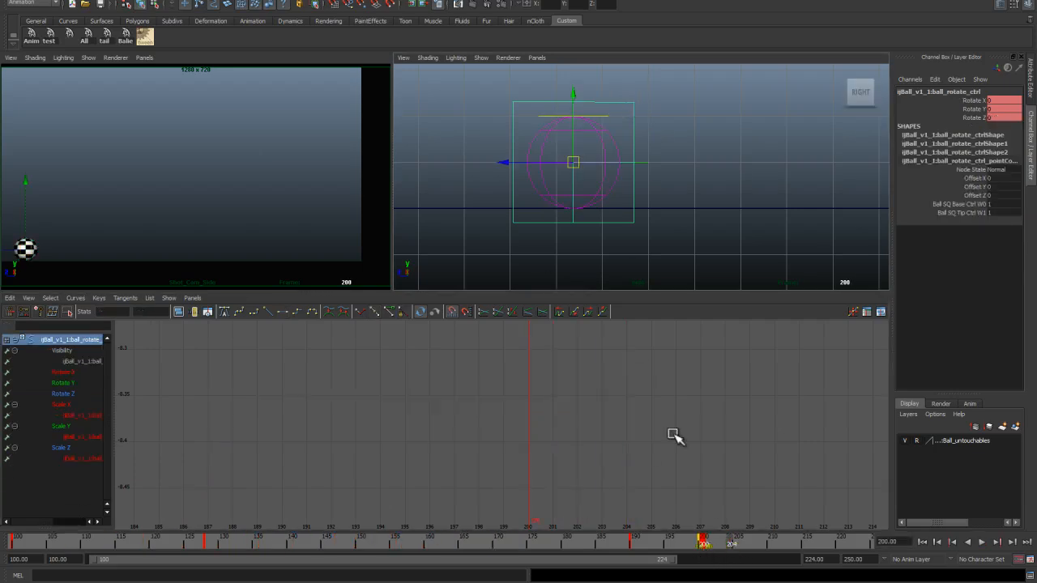
click(72, 385)
alt+right_drag(704, 463, 596, 409)
alt+middle_drag(596, 409, 587, 426)
alt+middle_drag(514, 388, 529, 400)
alt+shift+right_drag(530, 401, 614, 478)
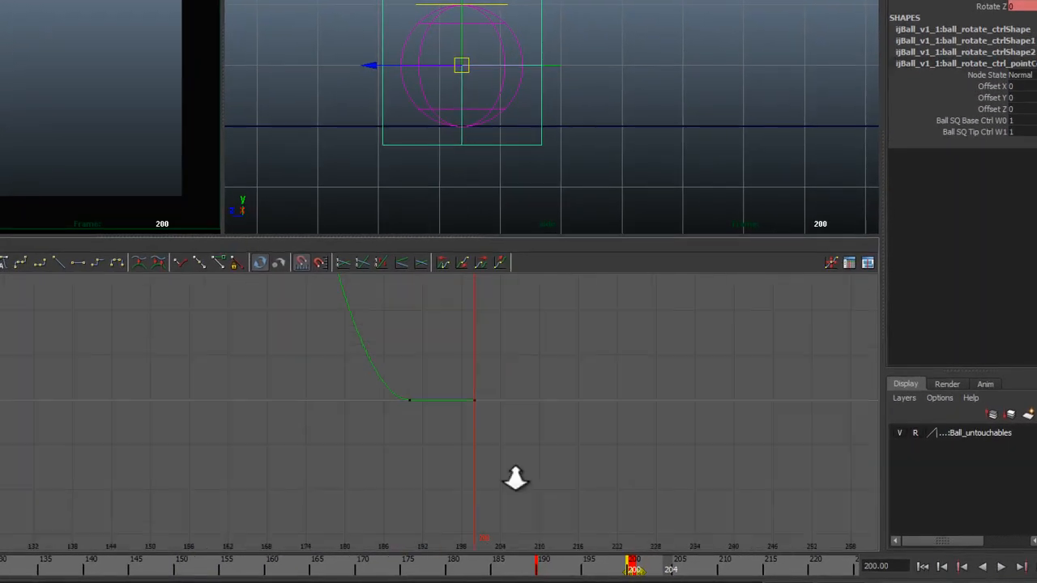
alt+right_drag(515, 478, 523, 484)
drag(508, 382, 532, 423)
shift+middle_drag(532, 417, 532, 392)
key(z)
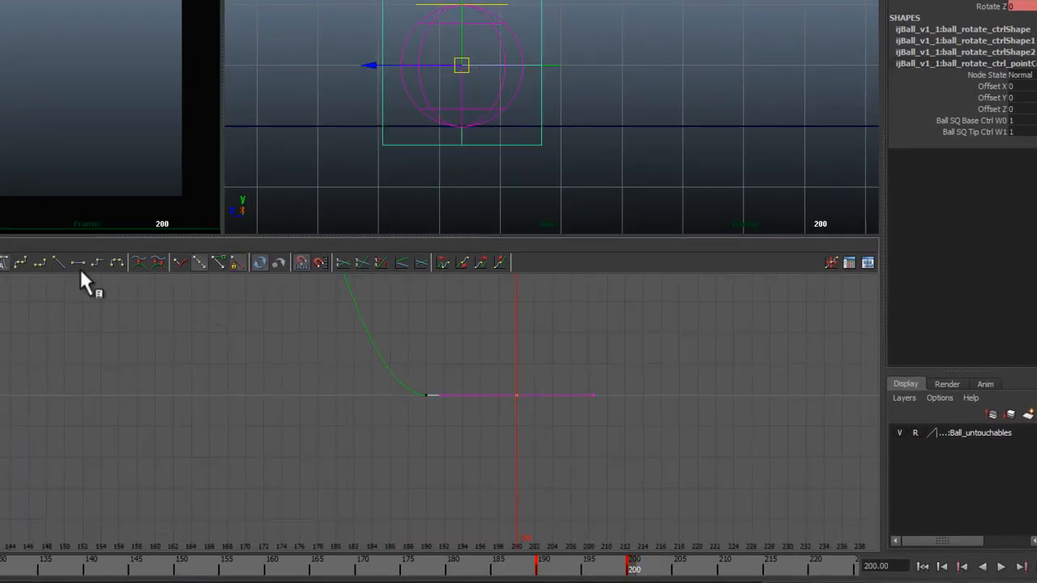
Step: Adjust the ball rotate control's Rotate Y key at frame 200 to about 1.08 to soften the final roll
alt+right_drag(503, 430, 529, 438)
alt+middle_drag(529, 438, 419, 443)
alt+right_drag(420, 443, 440, 512)
alt+shift+right_drag(481, 464, 486, 483)
drag(600, 562, 542, 572)
alt+middle_drag(588, 153, 357, 163)
drag(544, 572, 633, 572)
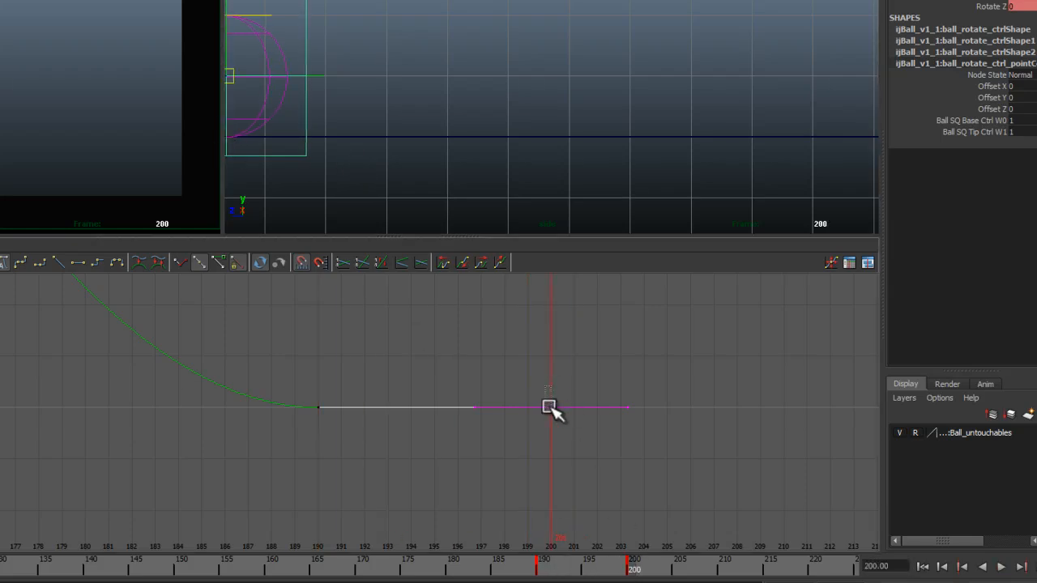
shift+middle_drag(565, 448, 564, 446)
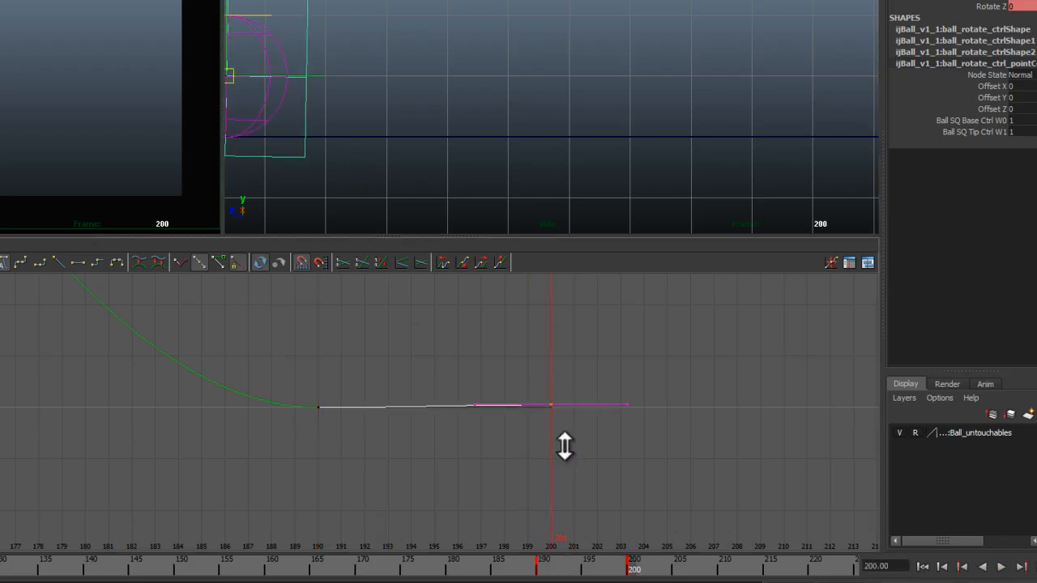
alt+right_drag(574, 424, 600, 556)
alt+middle_drag(610, 441, 327, 479)
alt+shift+right_drag(568, 502, 609, 456)
shift+middle_drag(620, 431, 617, 440)
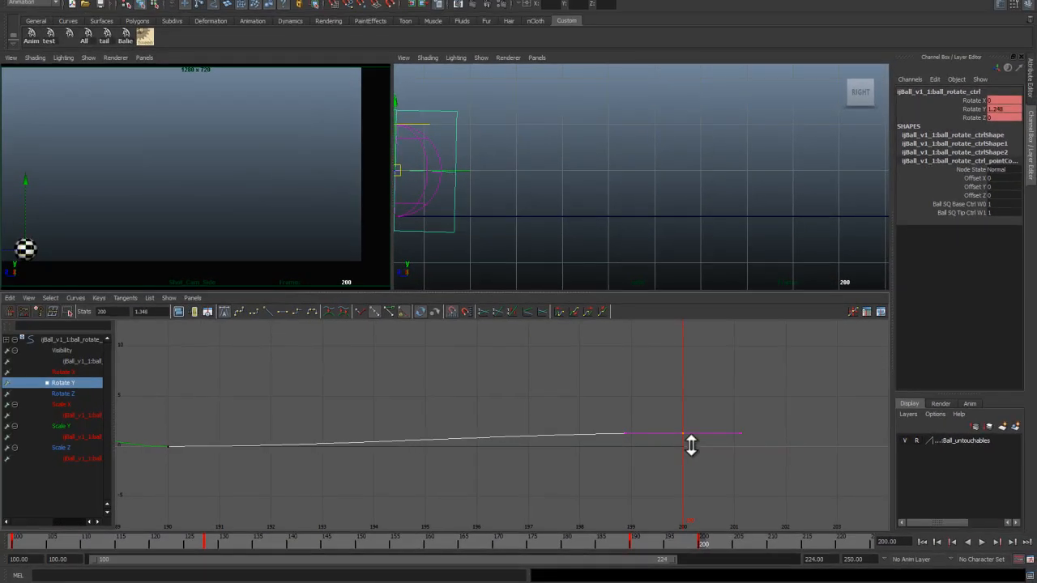
alt+middle_drag(566, 179, 711, 169)
key(q)
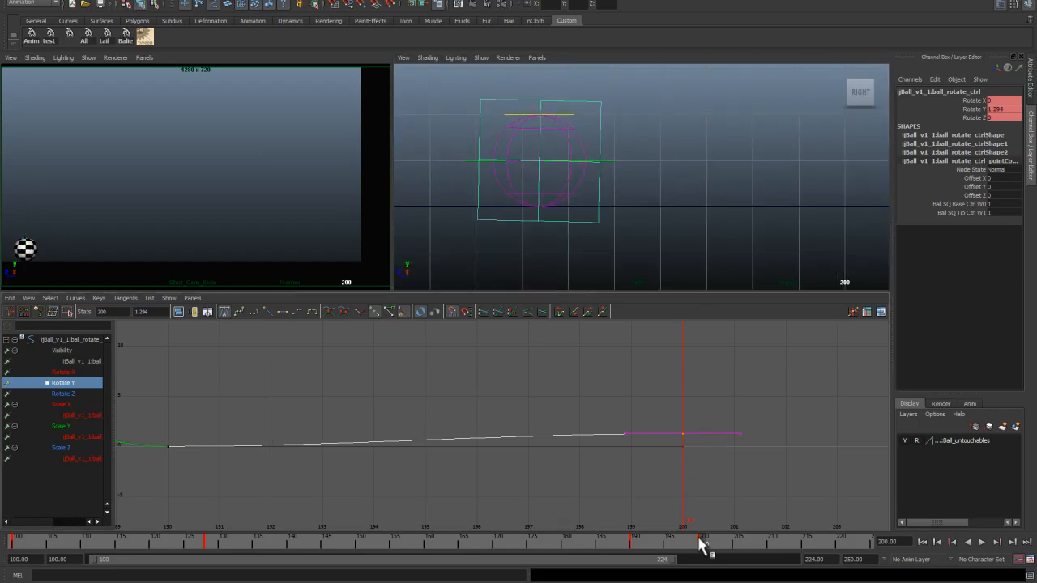
mouse_move(702, 544)
mouse_down()
mouse_move(630, 545)
mouse_move(685, 556)
mouse_move(669, 547)
mouse_up()
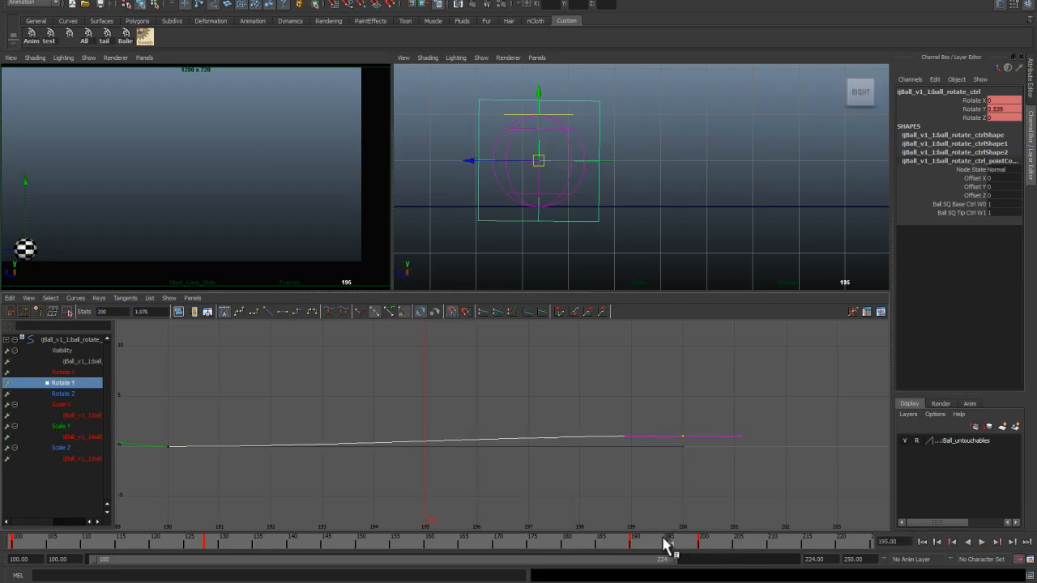
Step: Play back the ending and scrub the timeline to review the rotation settle
key(alt+v)
drag(693, 546, 704, 545)
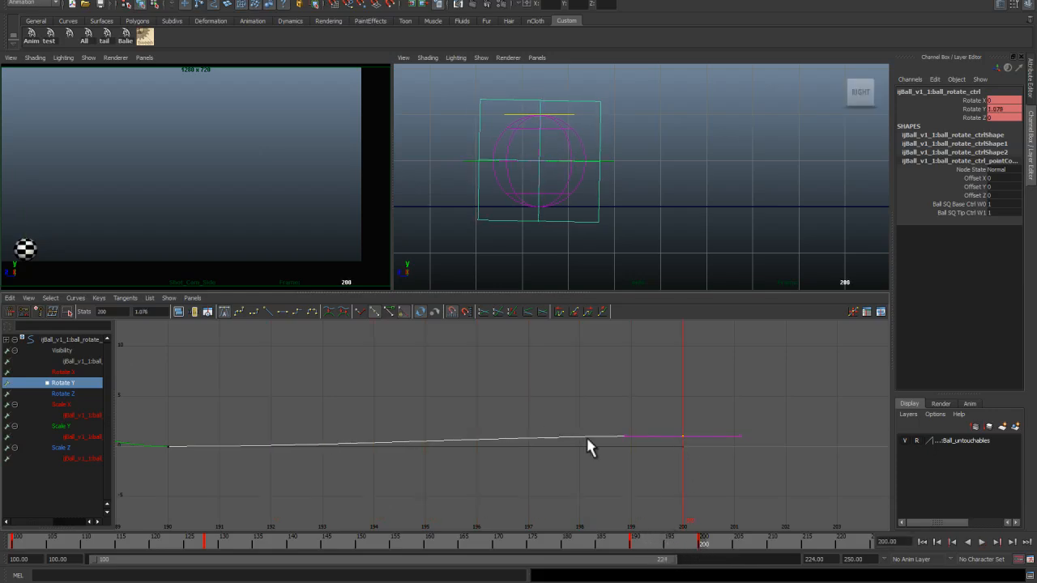
key(space)
key(alt+v)
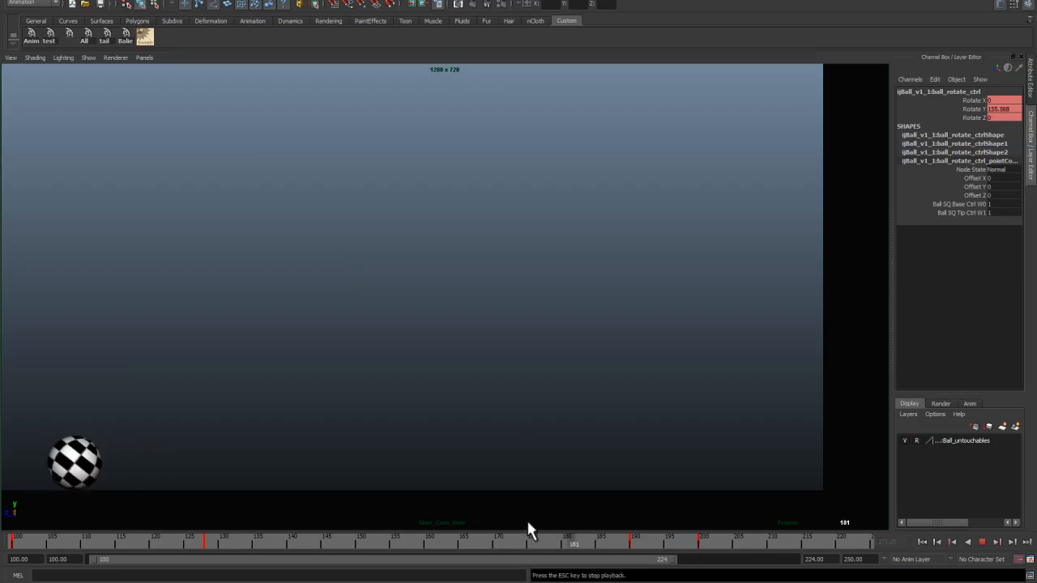